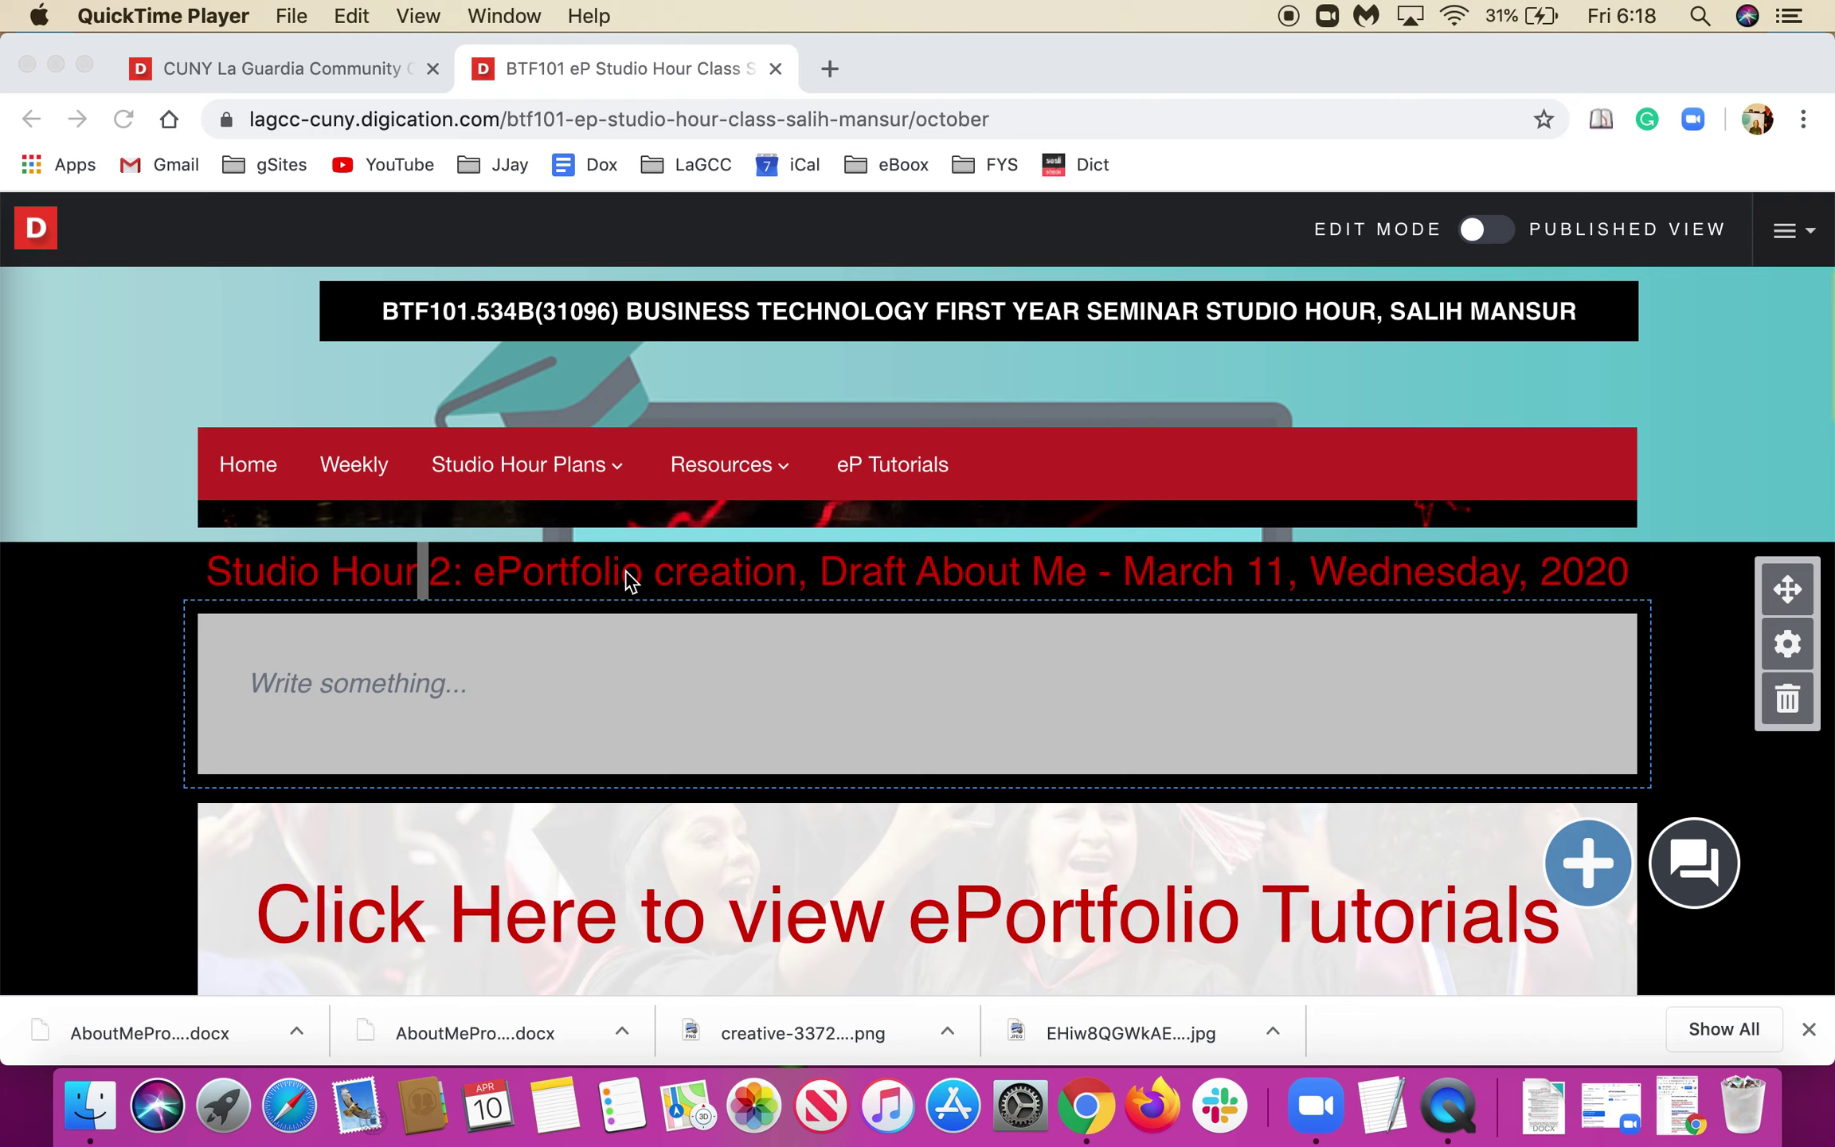
Go to the My ePortfolios page and start a new ePortfolio with the plus button.
{"action": "left_click", "coordinate": [333, 70]}
{"action": "left_click", "coordinate": [333, 70]}
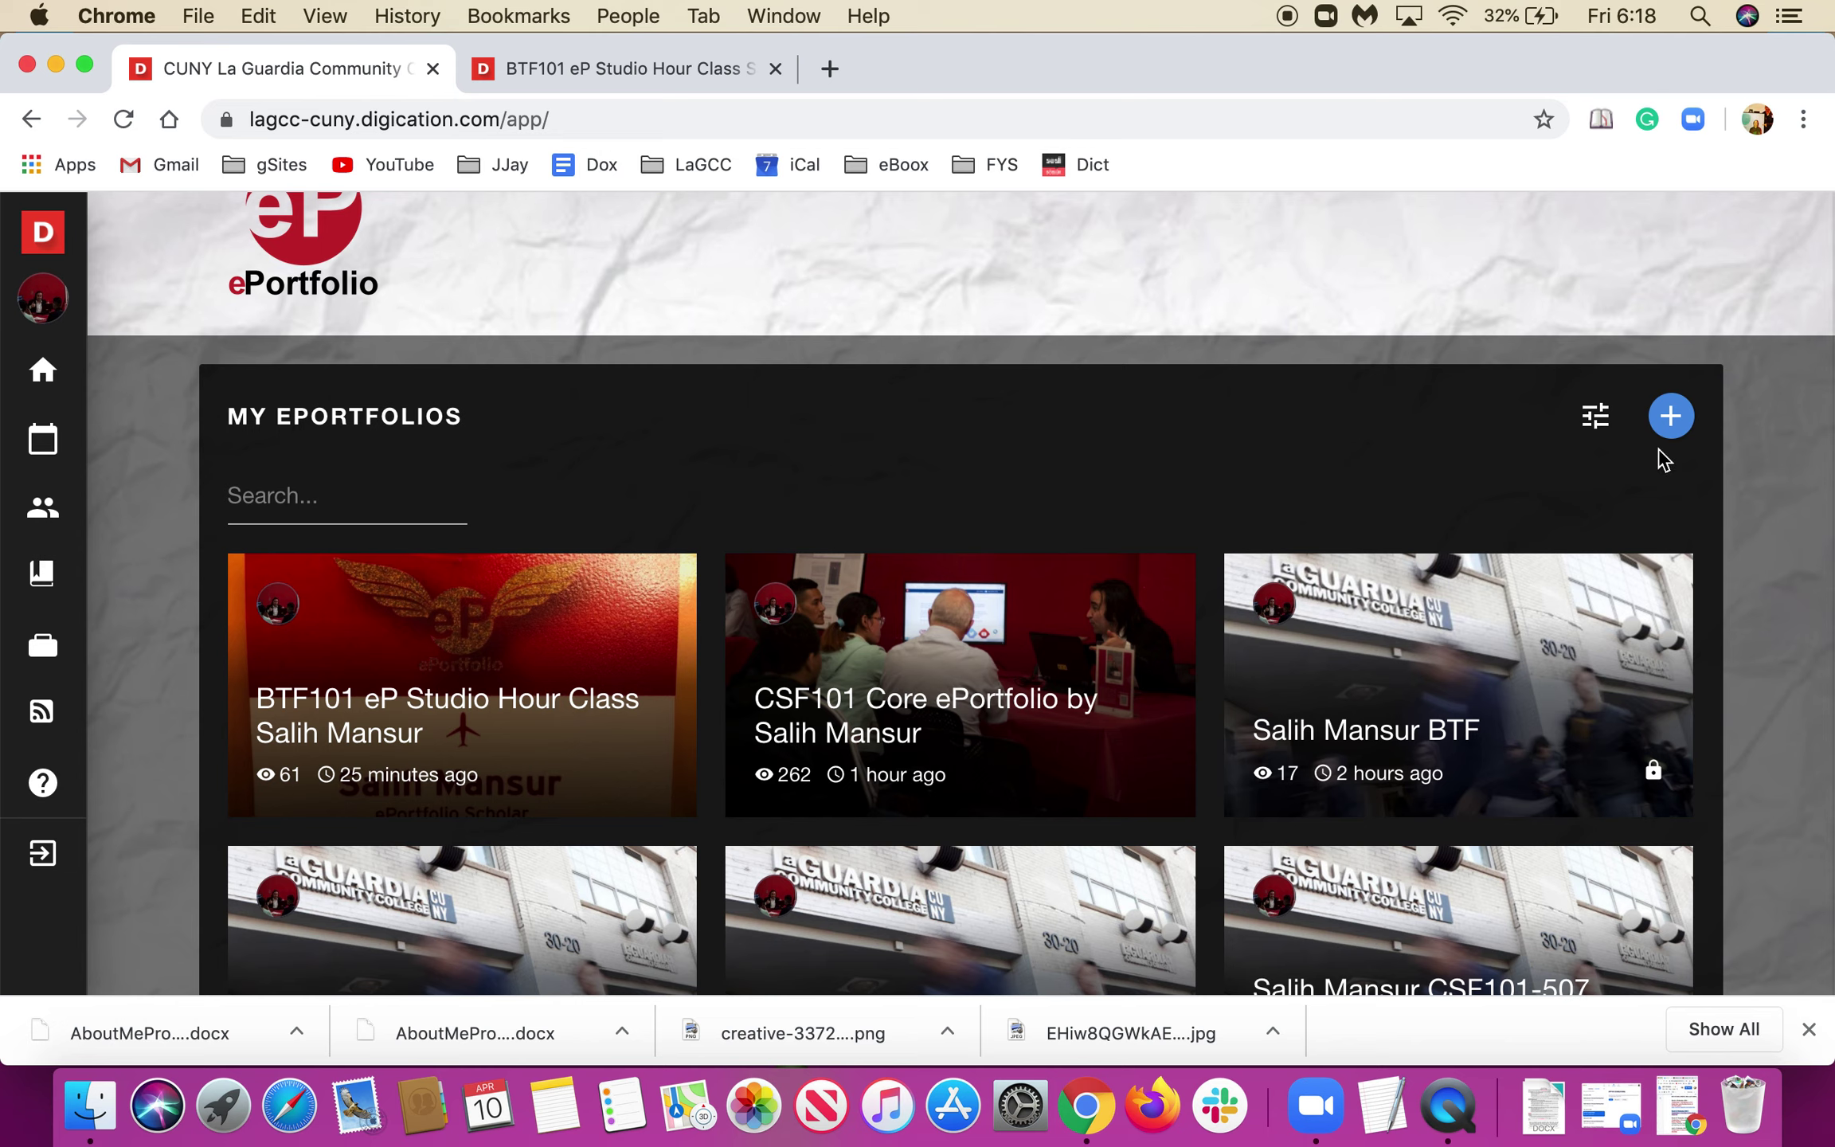
{"action": "scroll", "coordinate": [1628, 484], "scroll_direction": "down", "scroll_amount": 3}
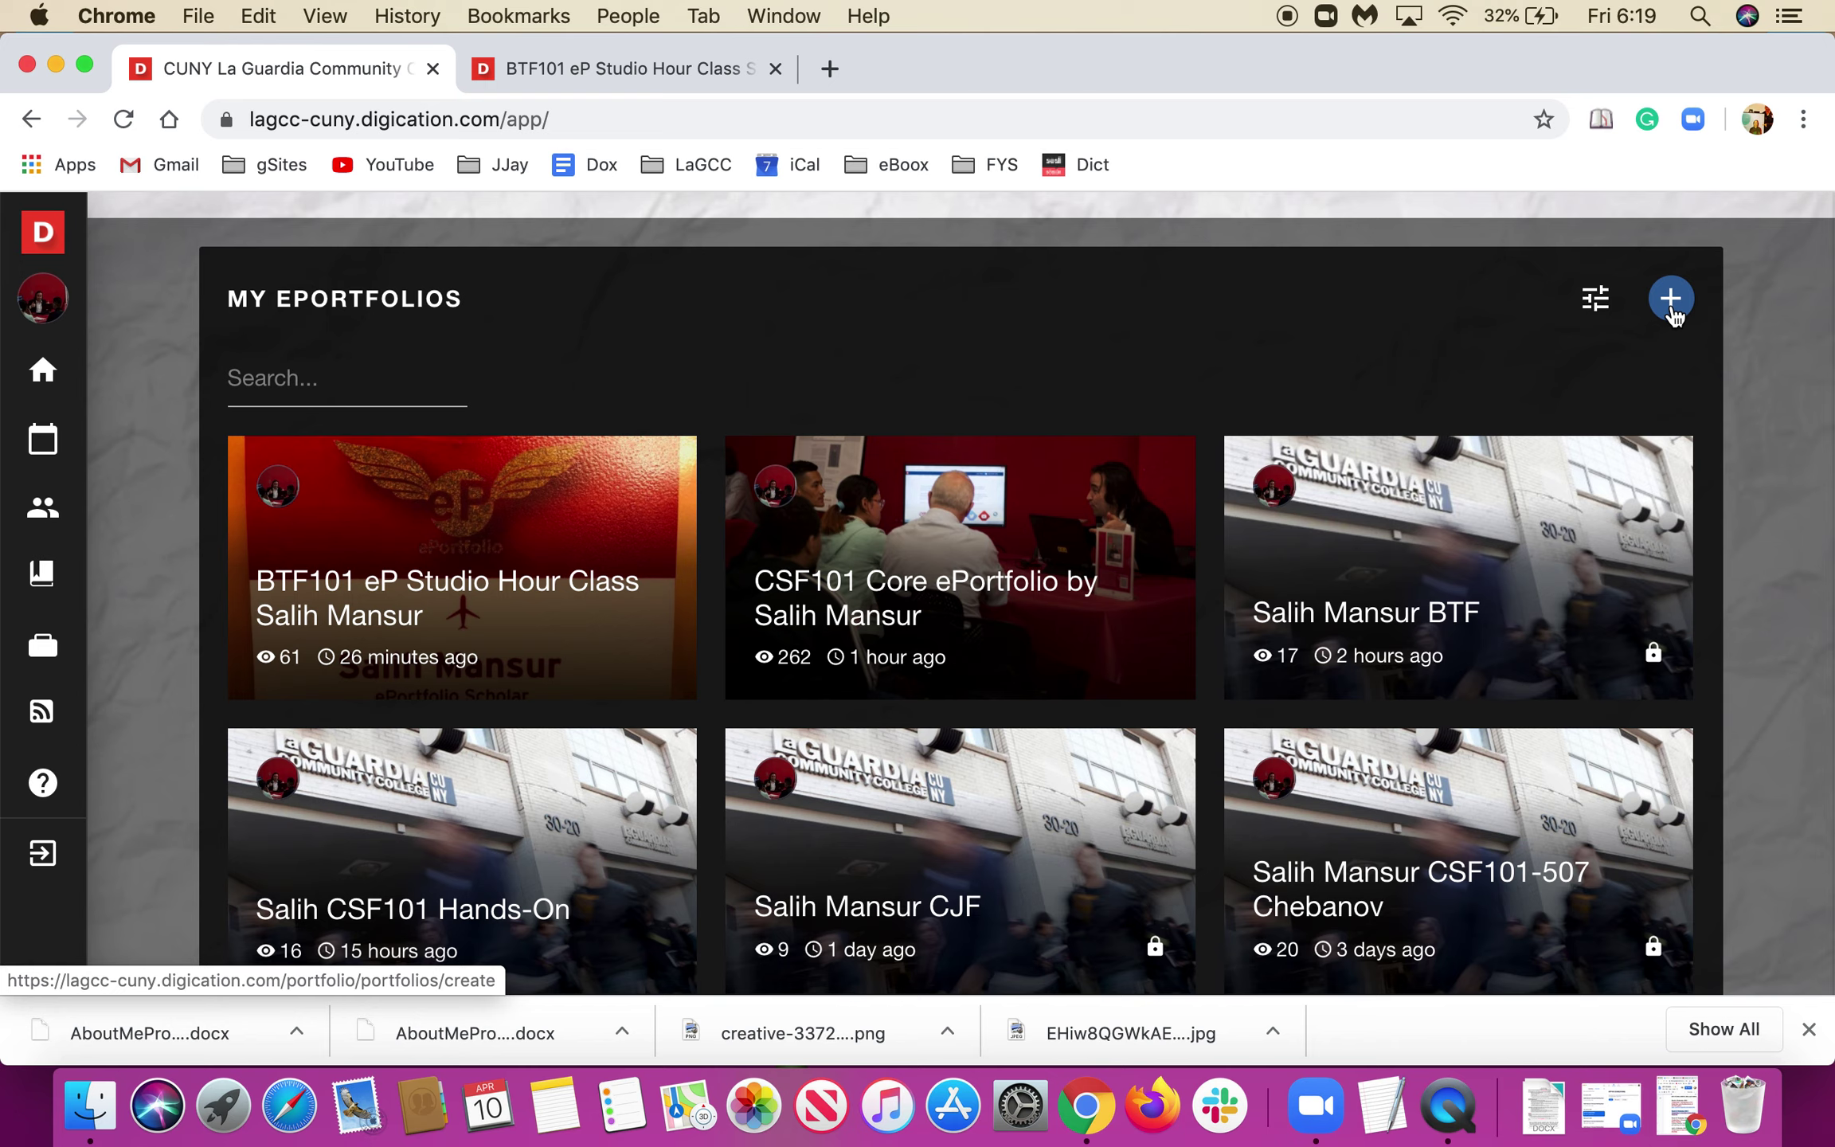
{"action": "left_click", "coordinate": [1672, 311]}
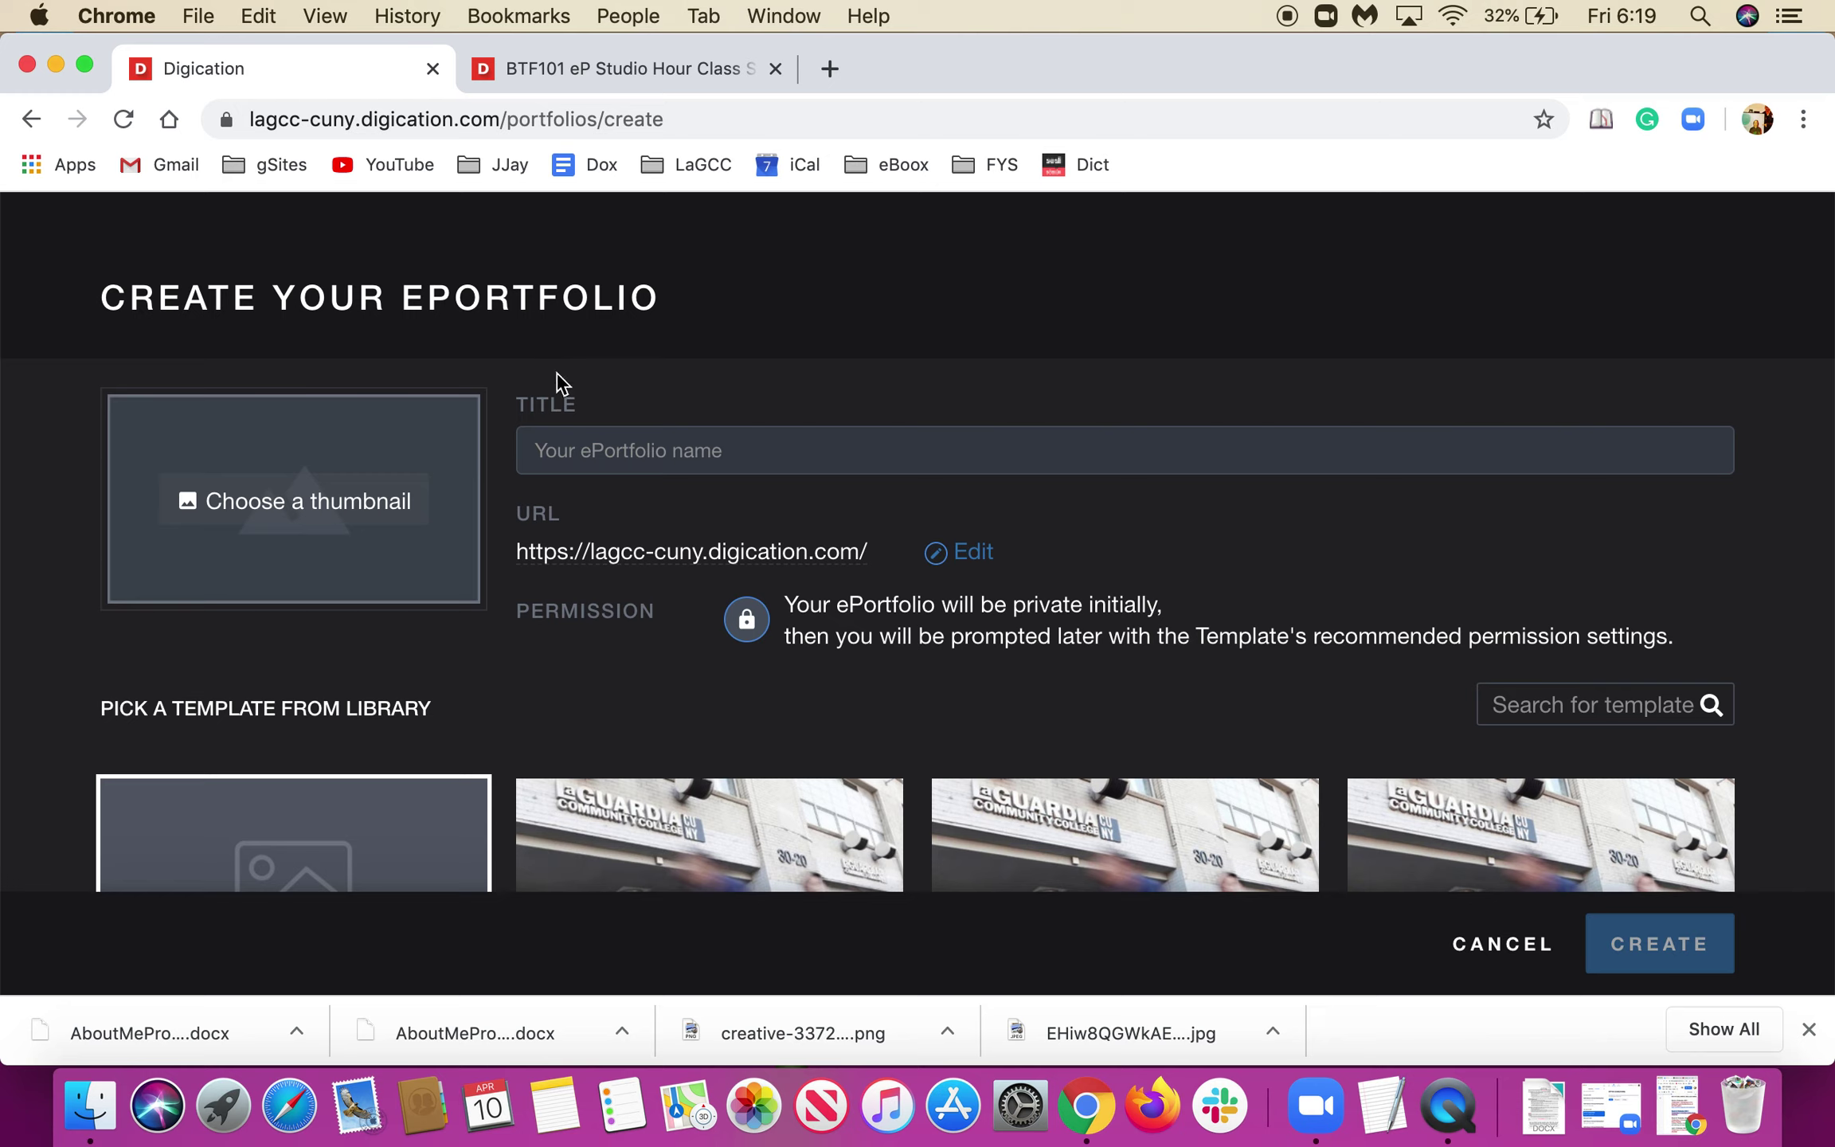
Title the new ePortfolio with the student's full name followed by 'BTF101'.
{"action": "left_click", "coordinate": [584, 449]}
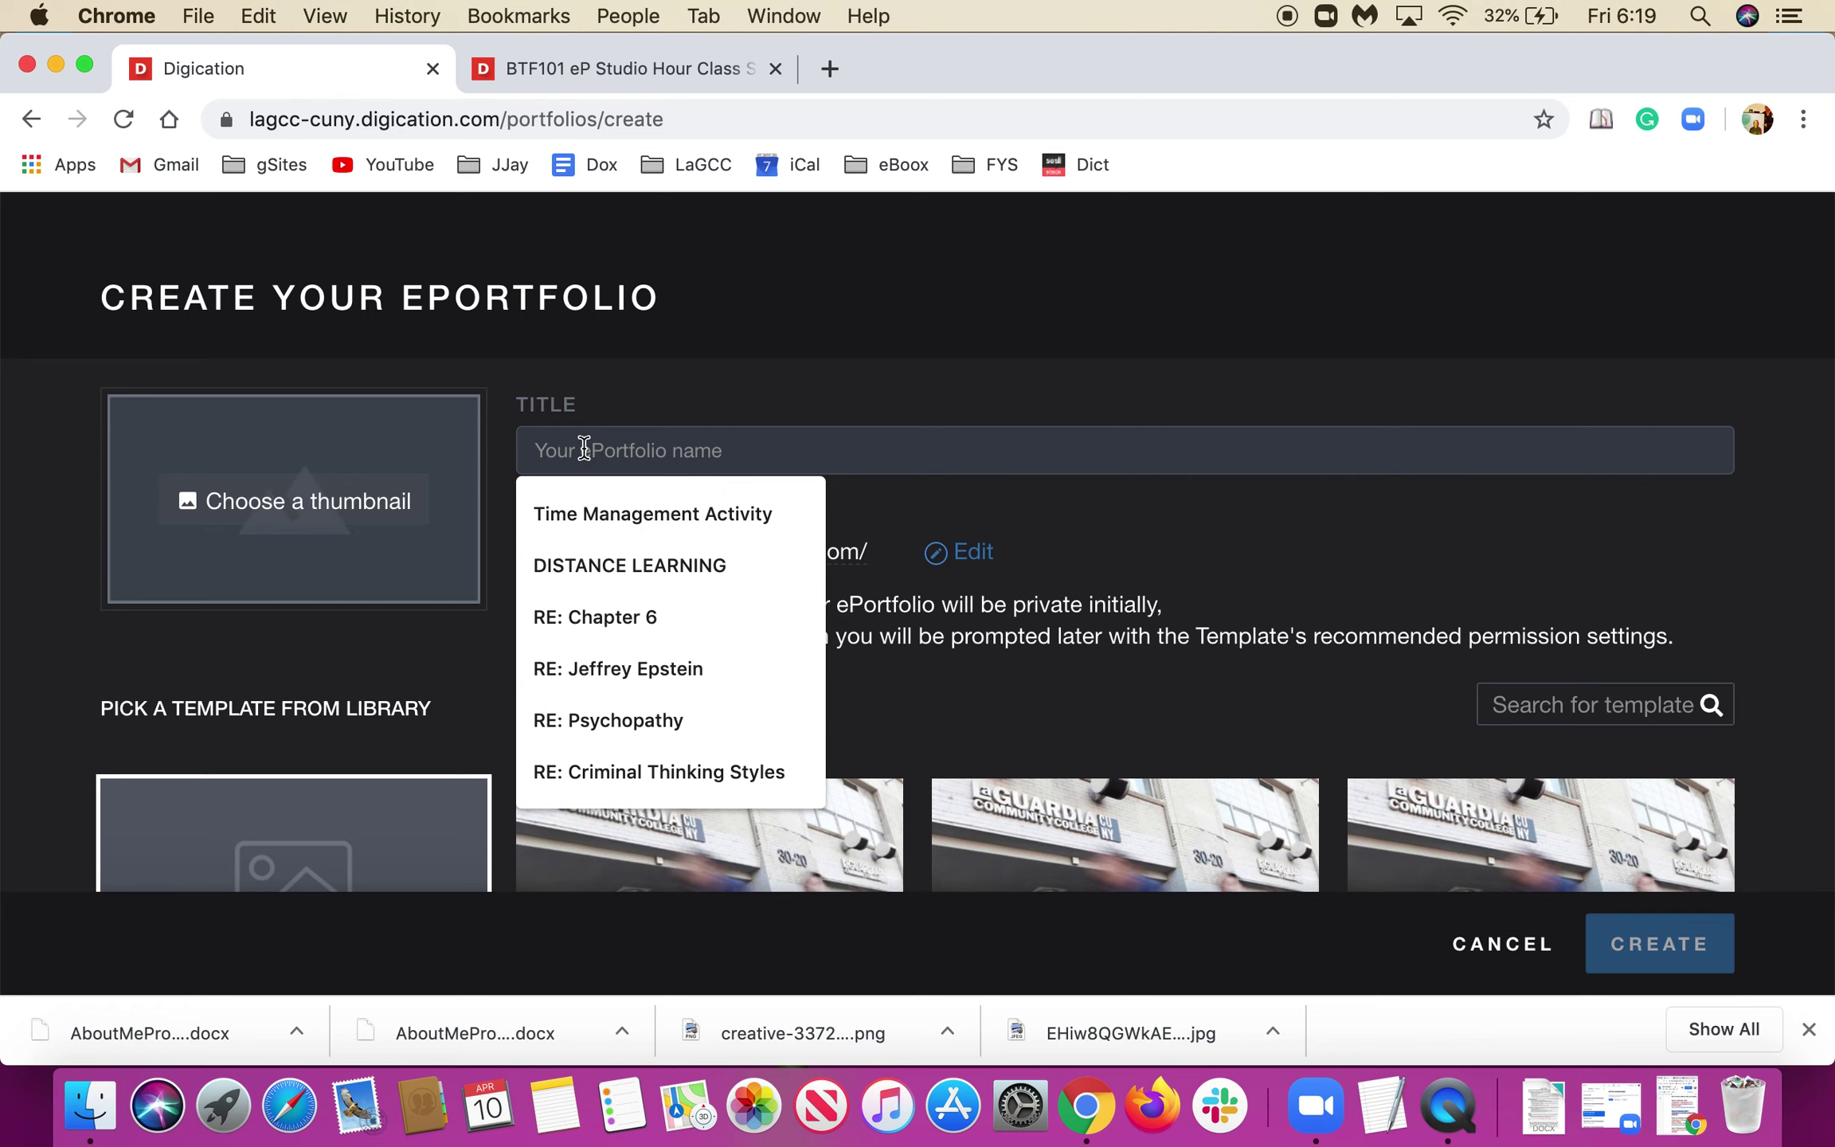
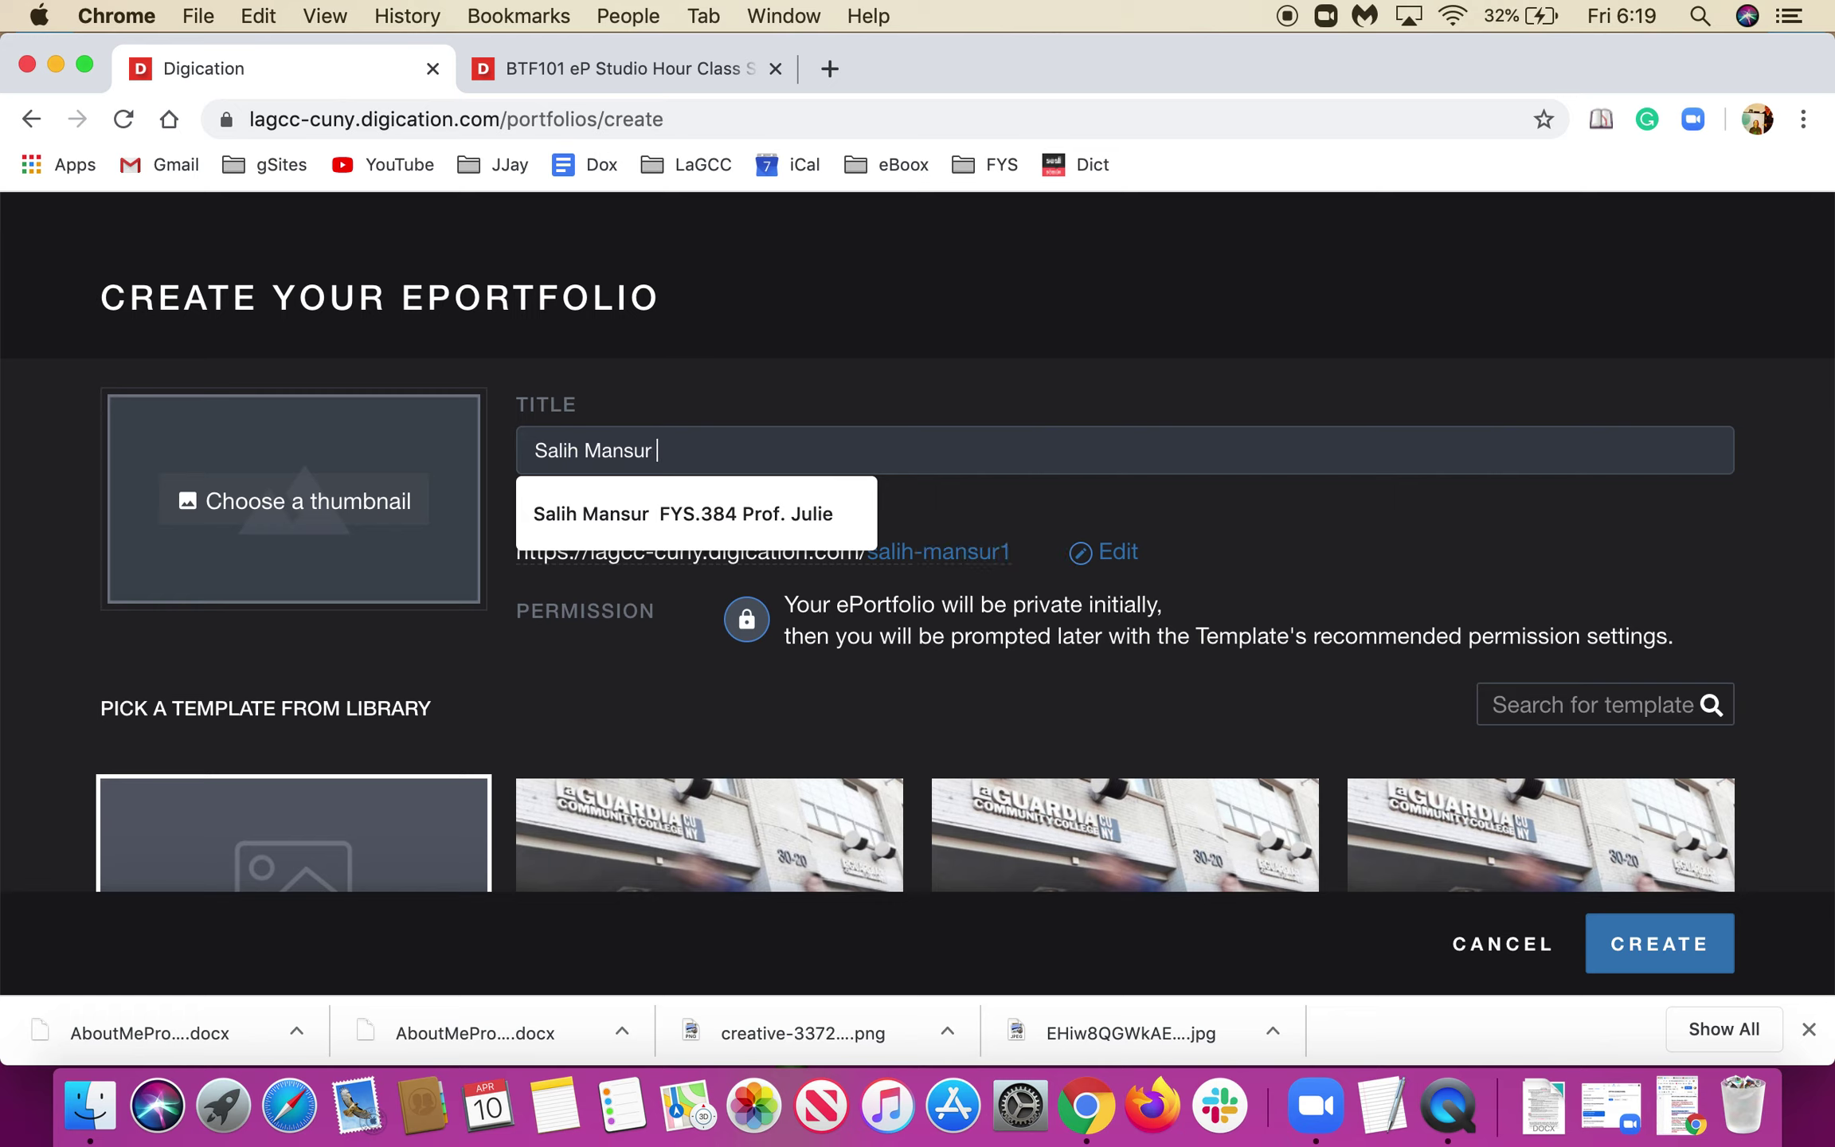
{"action": "type", "text": "BTF"}
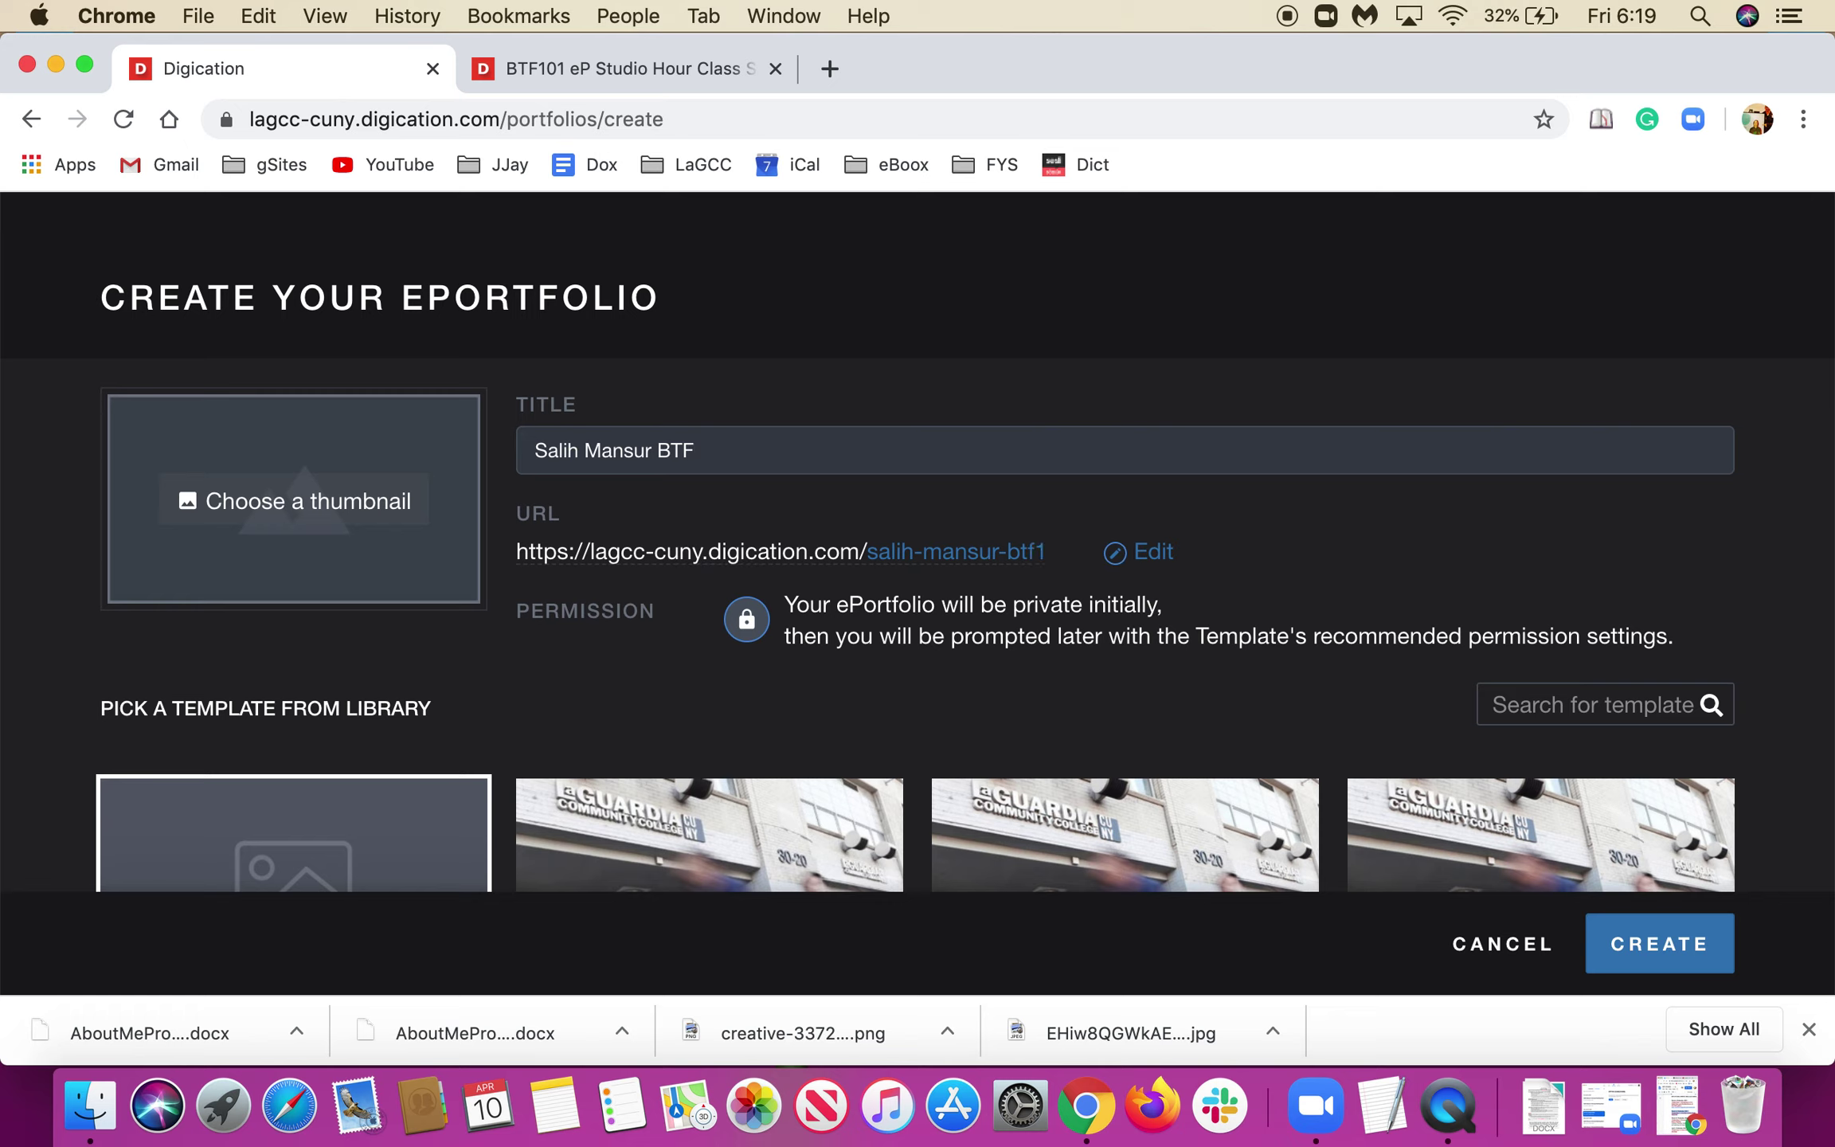
{"action": "type", "text": "101"}
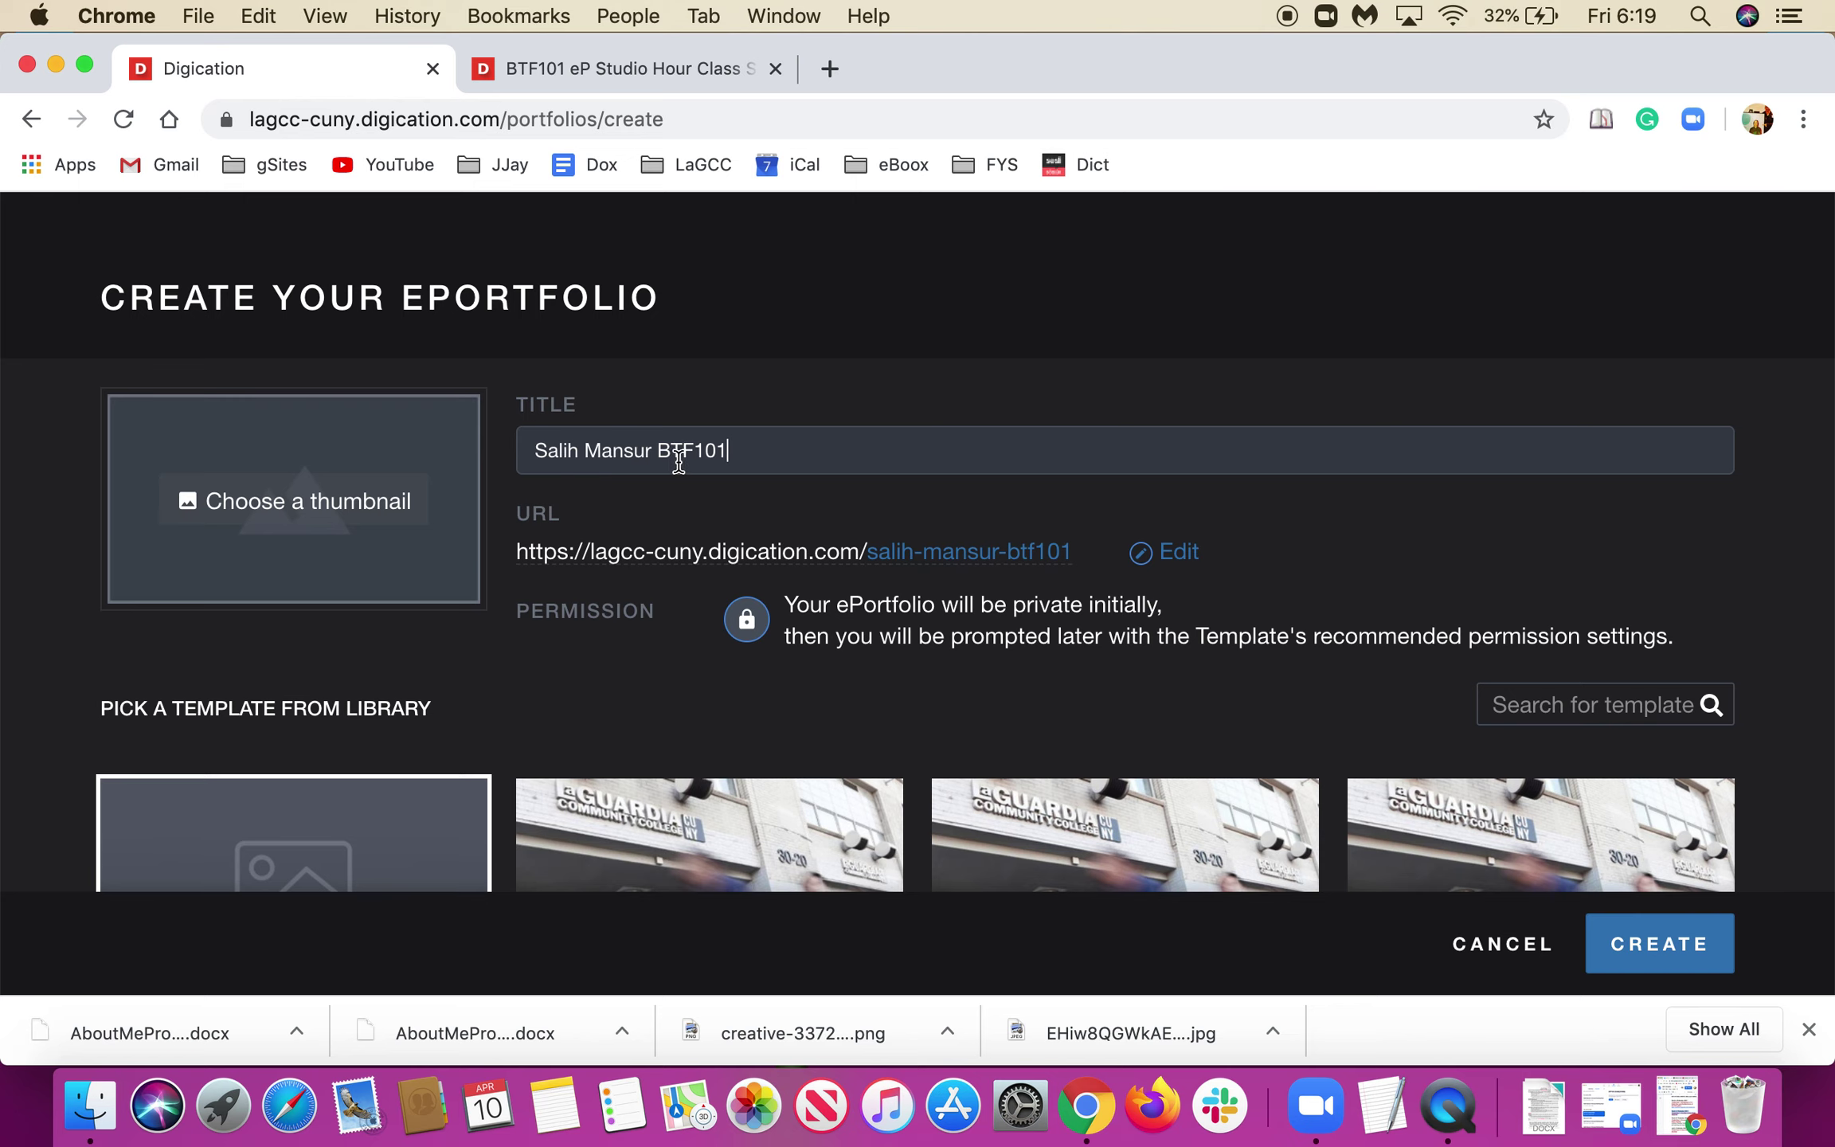
Pick the Business and Technology | Core ePortfolio - Template and create the portfolio from it.
{"action": "scroll", "coordinate": [692, 460], "scroll_direction": "down", "scroll_amount": 3}
{"action": "scroll", "coordinate": [701, 446], "scroll_direction": "up", "scroll_amount": 2}
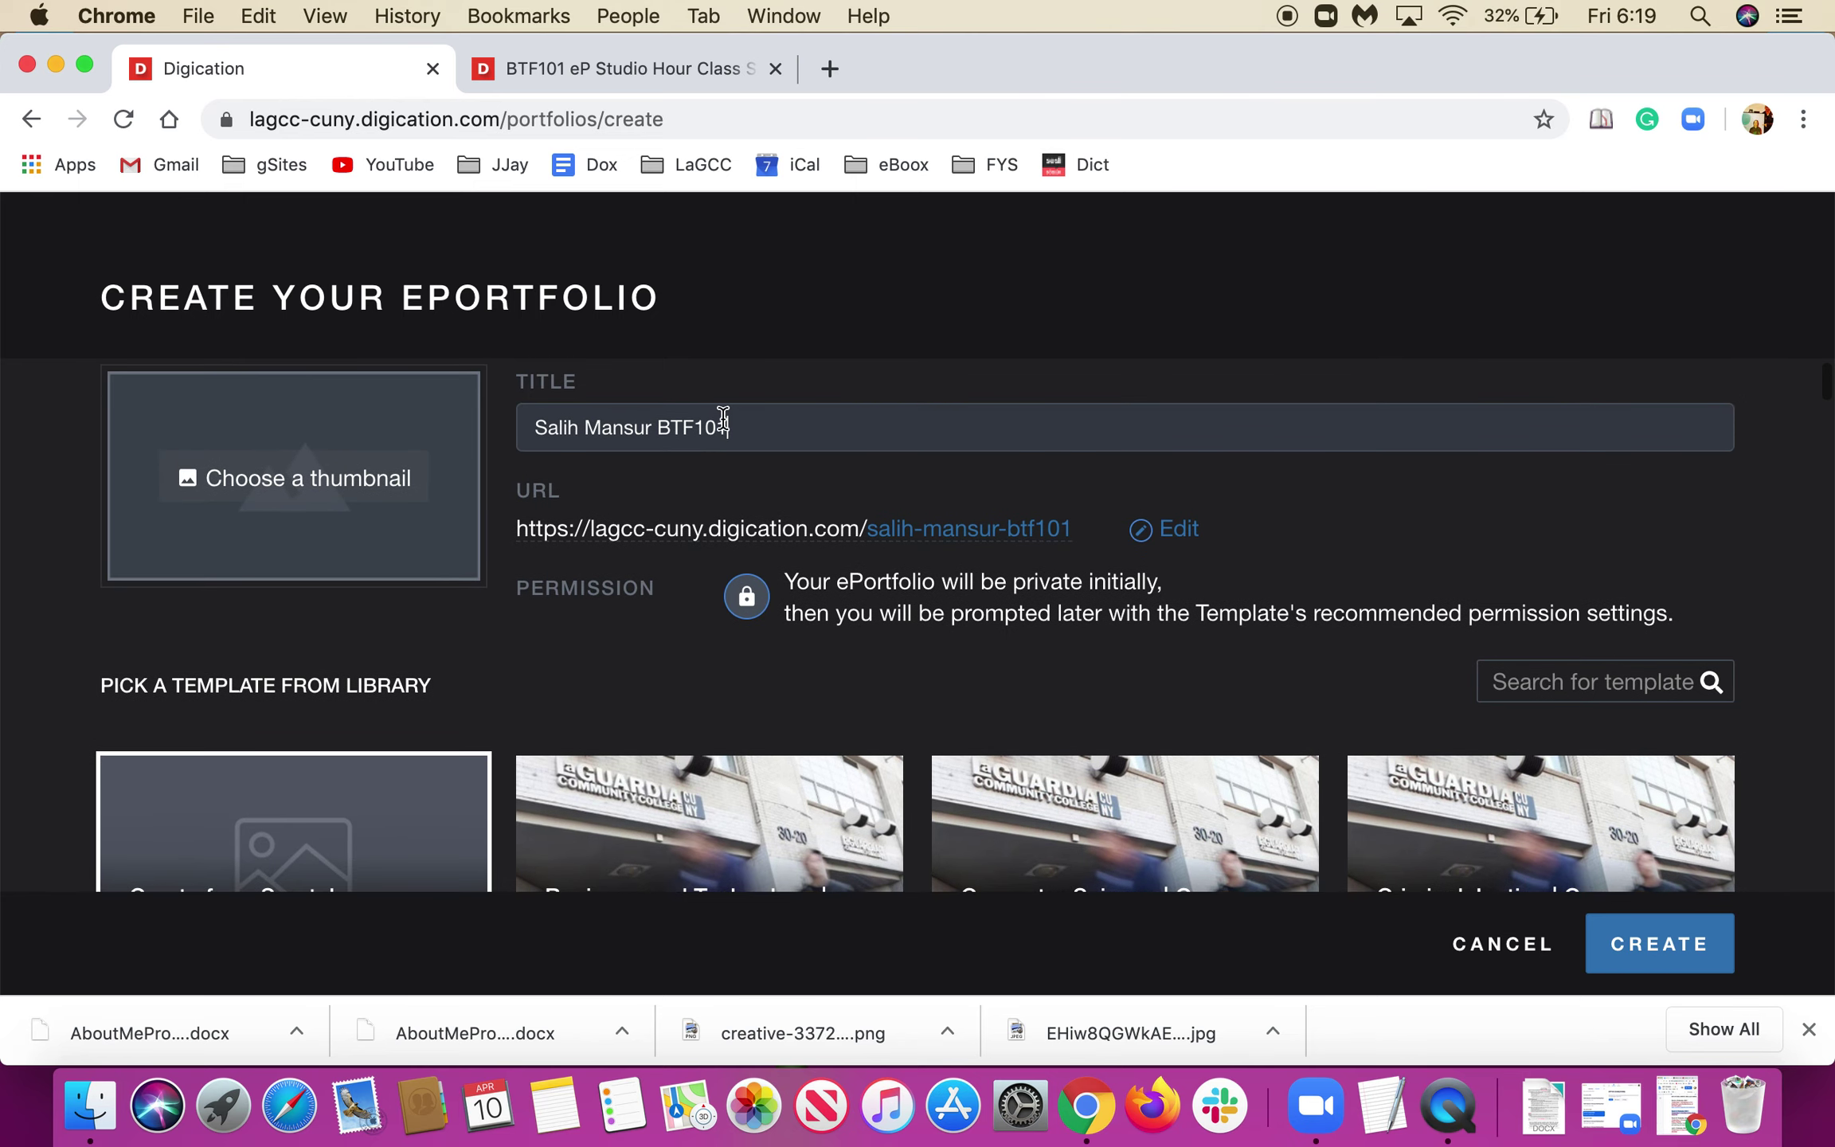
{"action": "scroll", "coordinate": [723, 422], "scroll_direction": "down", "scroll_amount": 3}
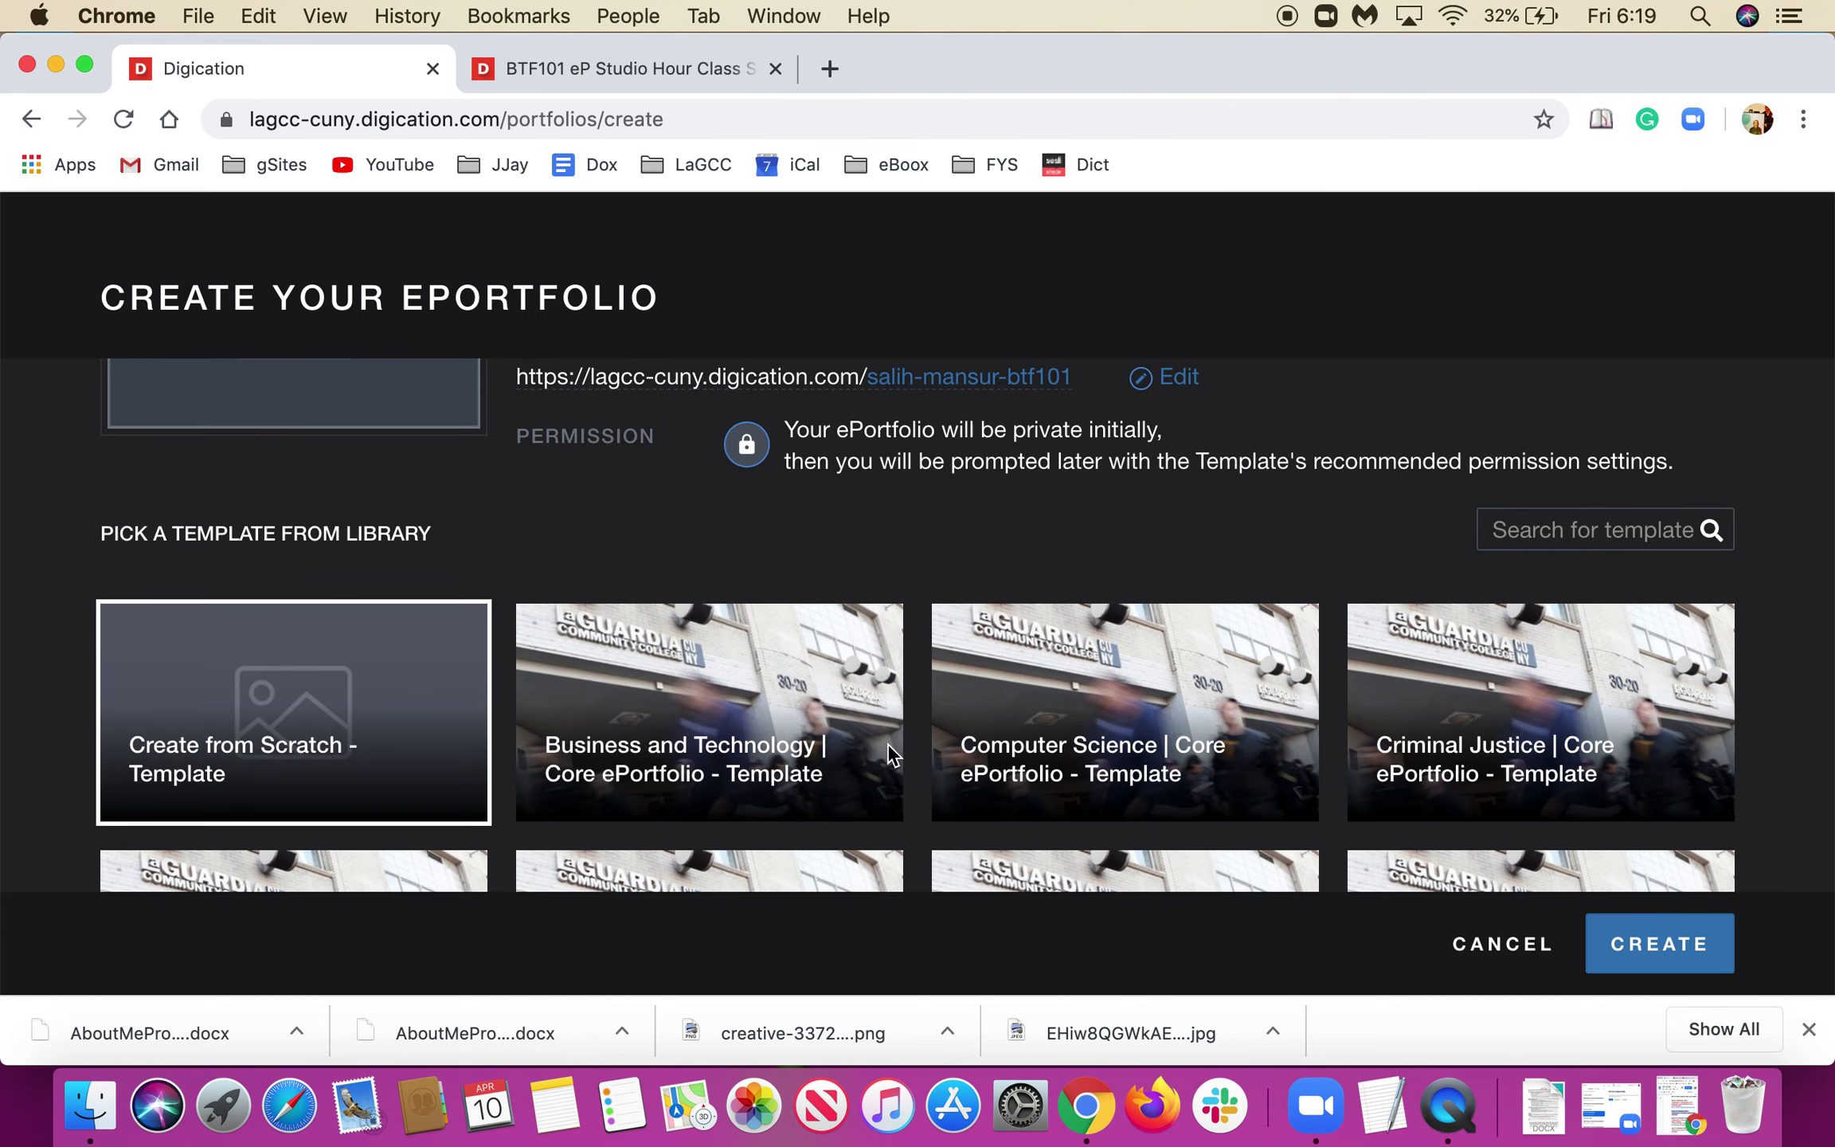
{"action": "scroll", "coordinate": [796, 752], "scroll_direction": "down", "scroll_amount": 3}
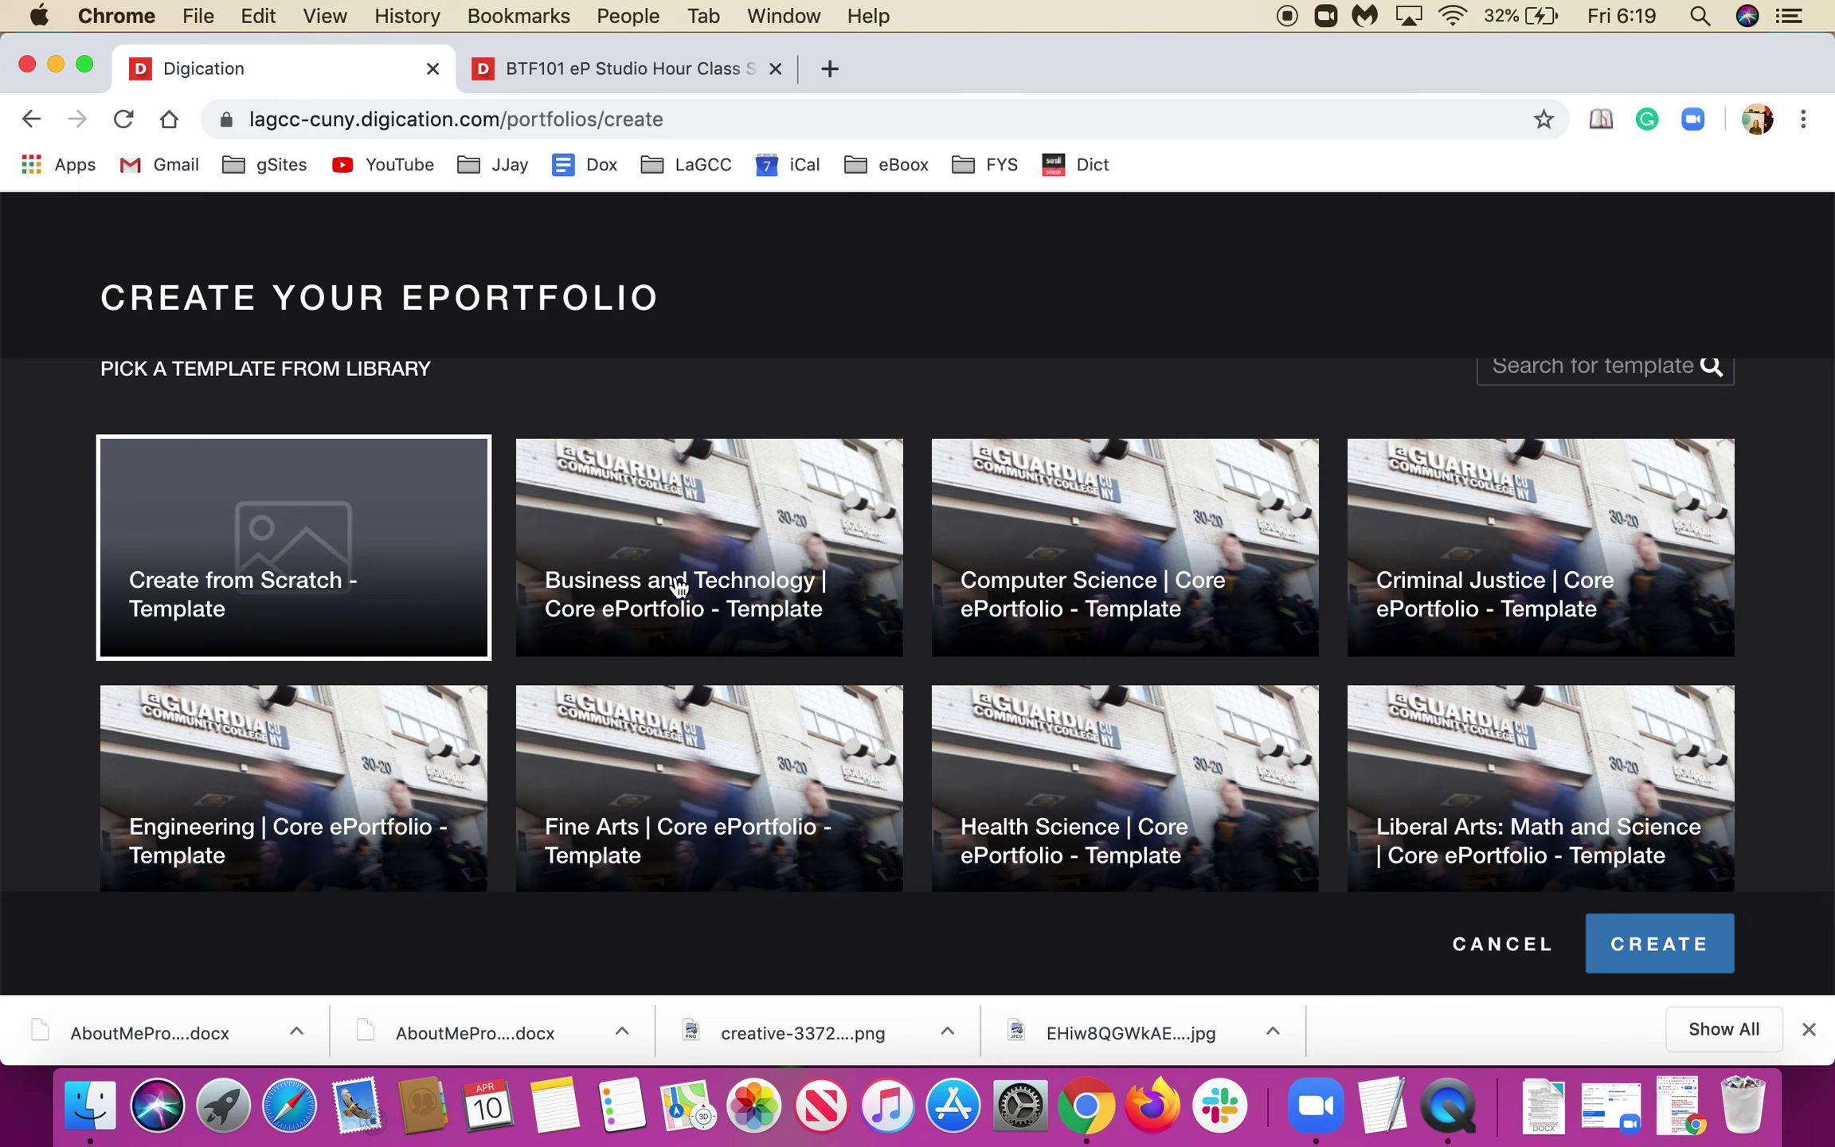
{"action": "left_click", "coordinate": [715, 584]}
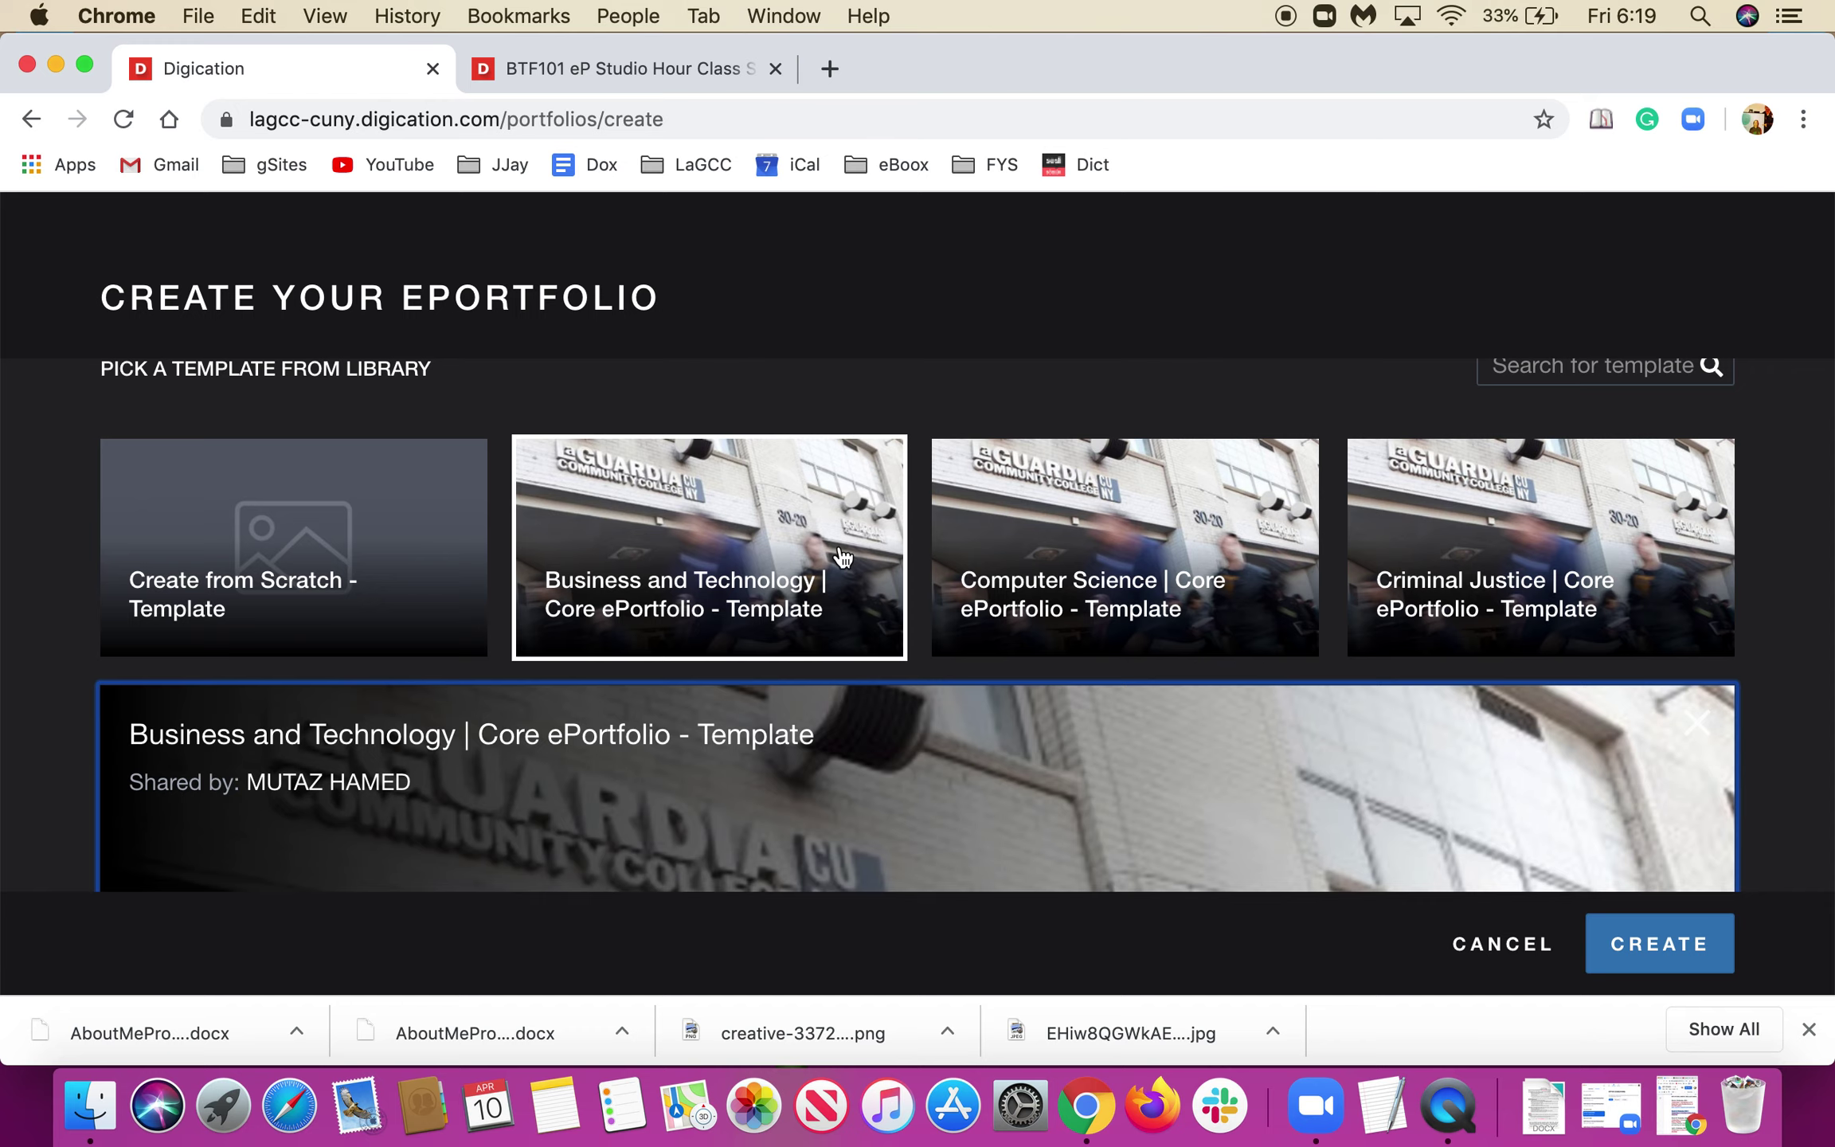
{"action": "scroll", "coordinate": [796, 470], "scroll_direction": "down", "scroll_amount": 1}
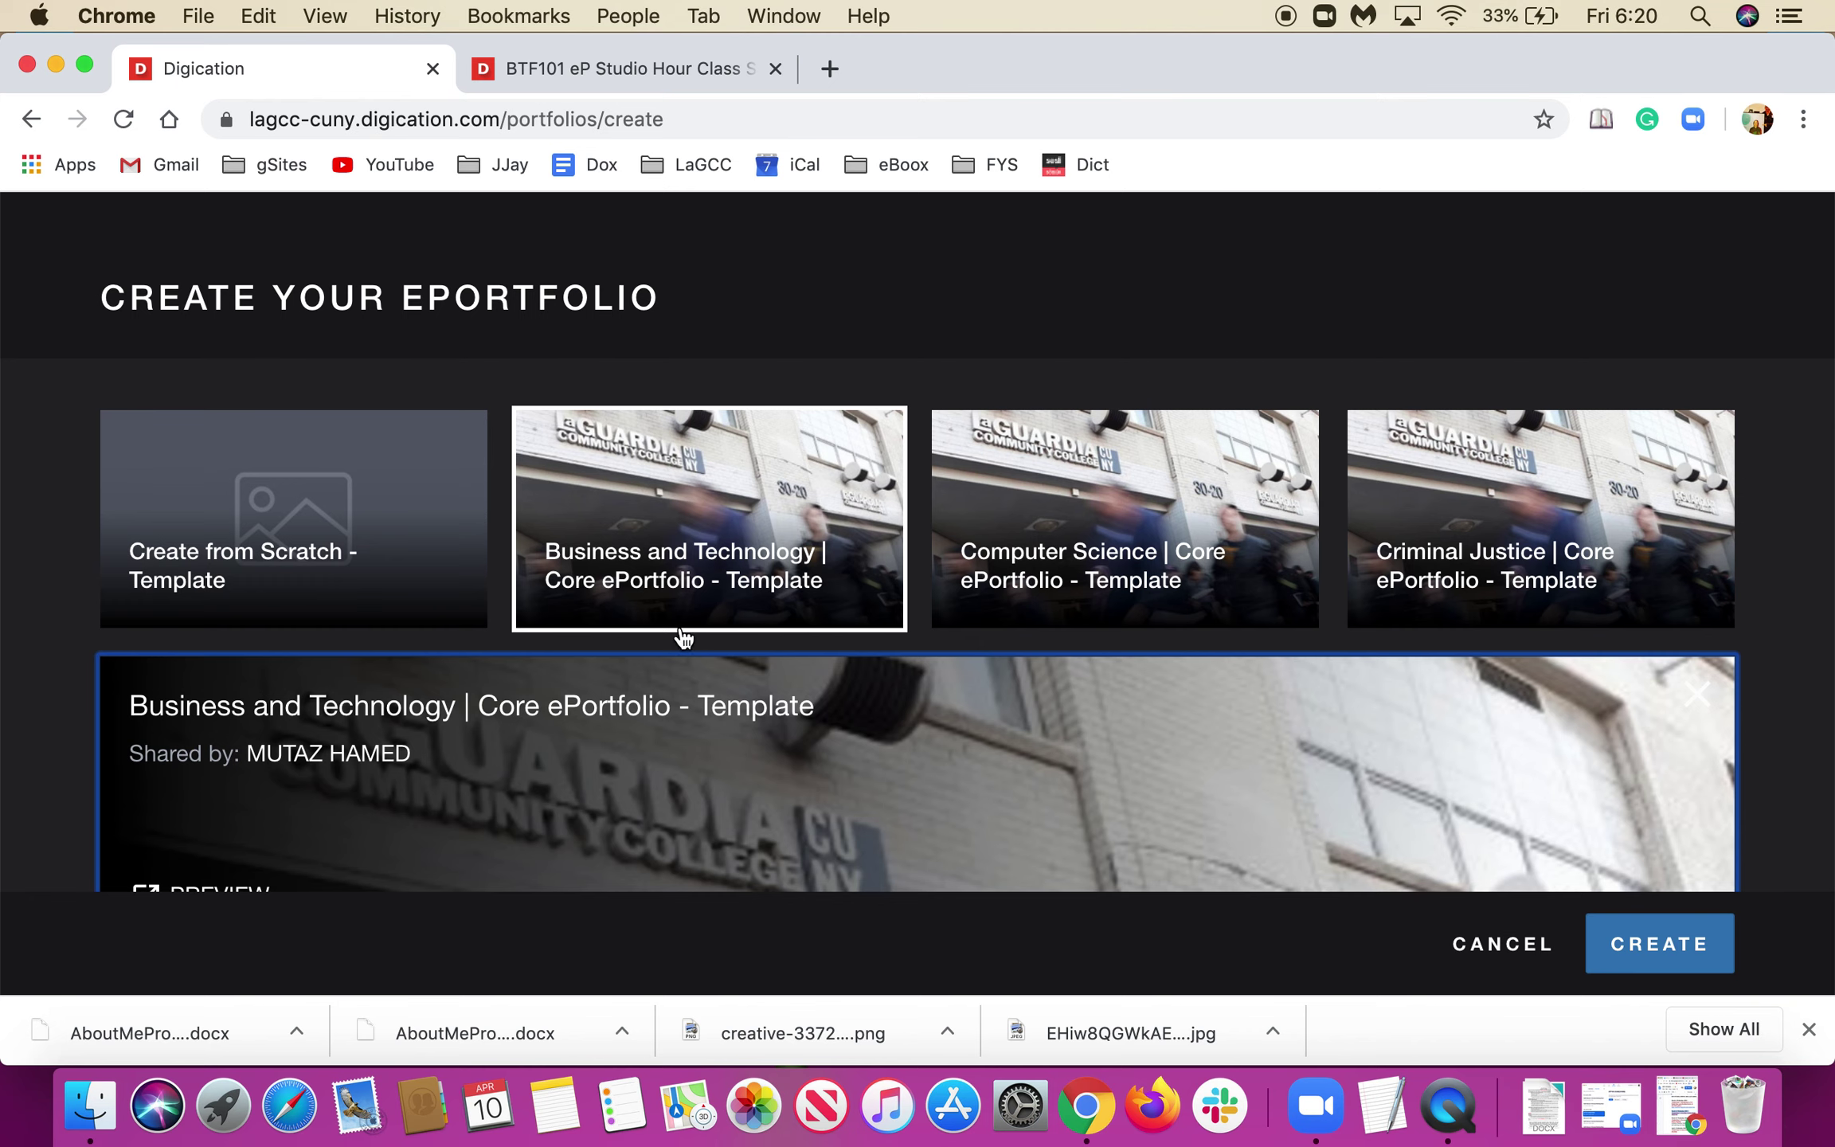
{"action": "scroll", "coordinate": [597, 637], "scroll_direction": "down", "scroll_amount": 4}
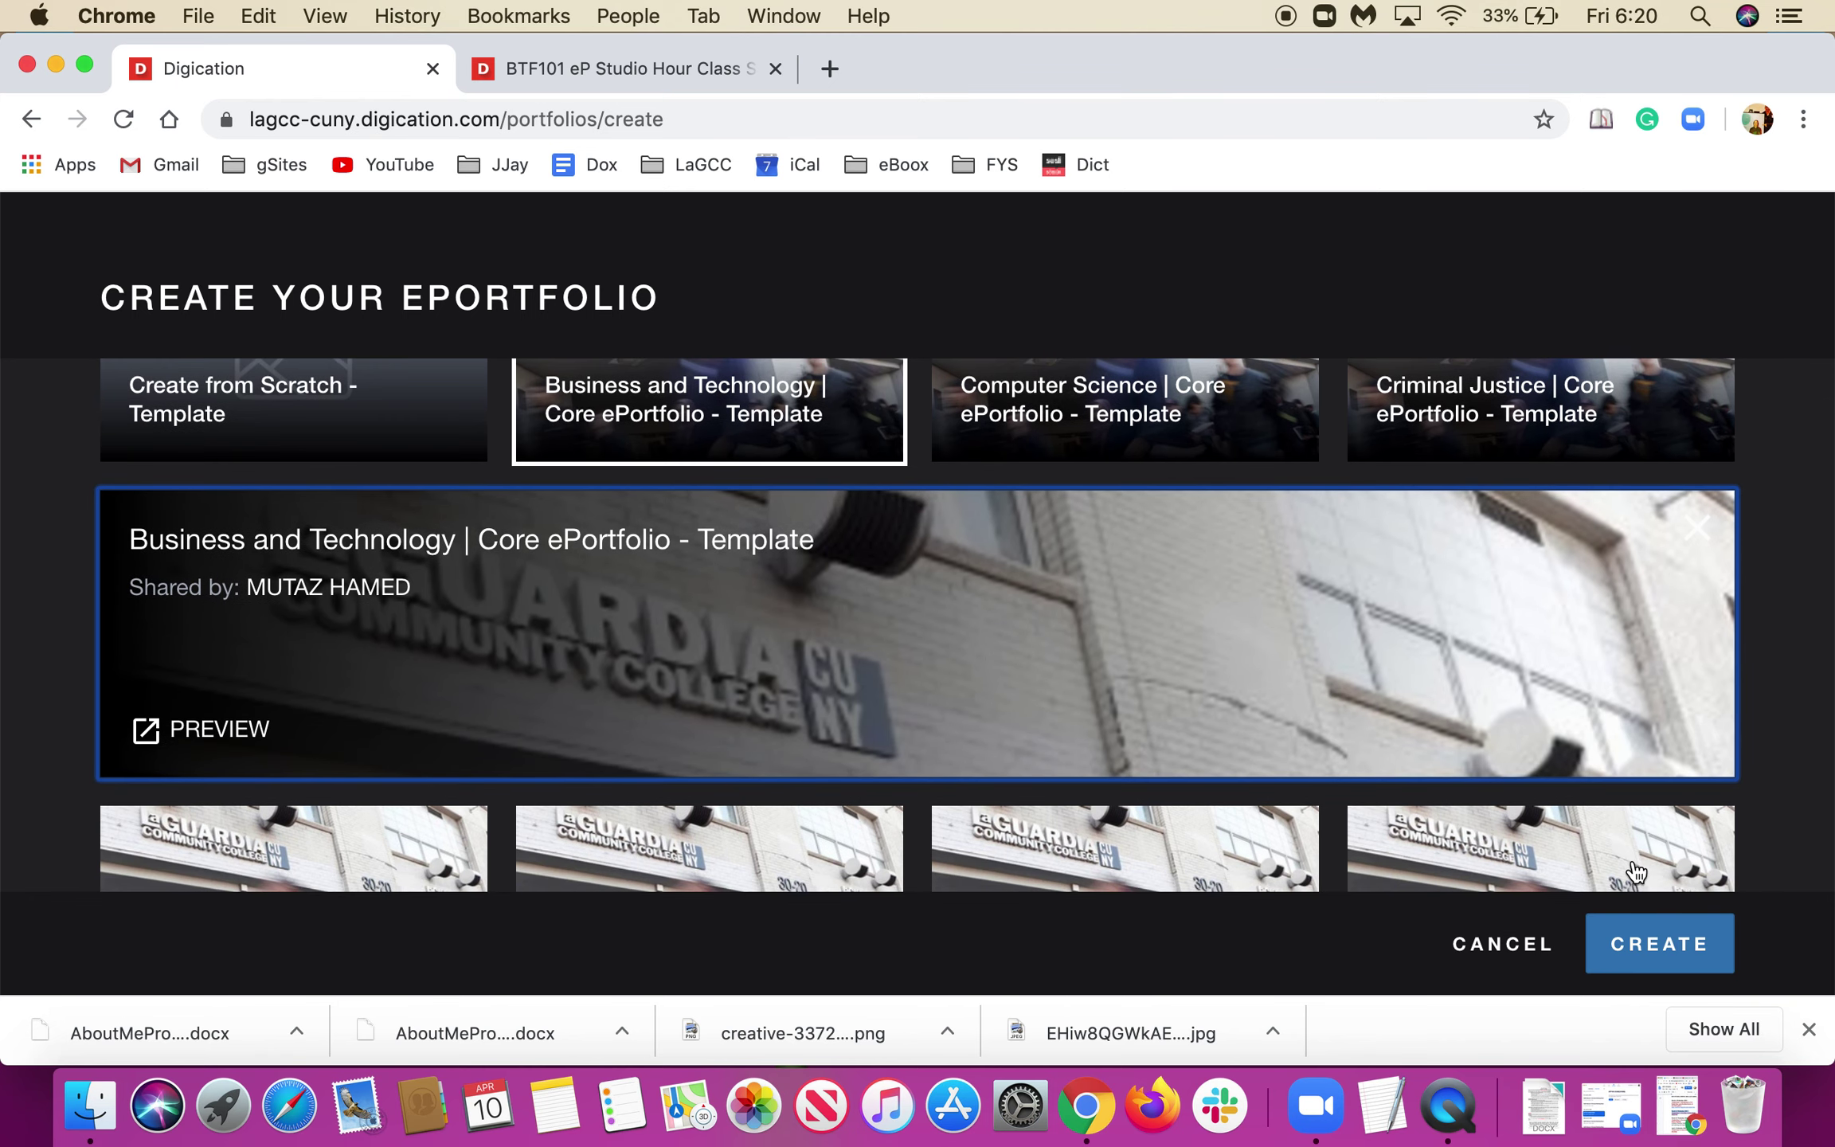
{"action": "left_click", "coordinate": [1637, 942]}
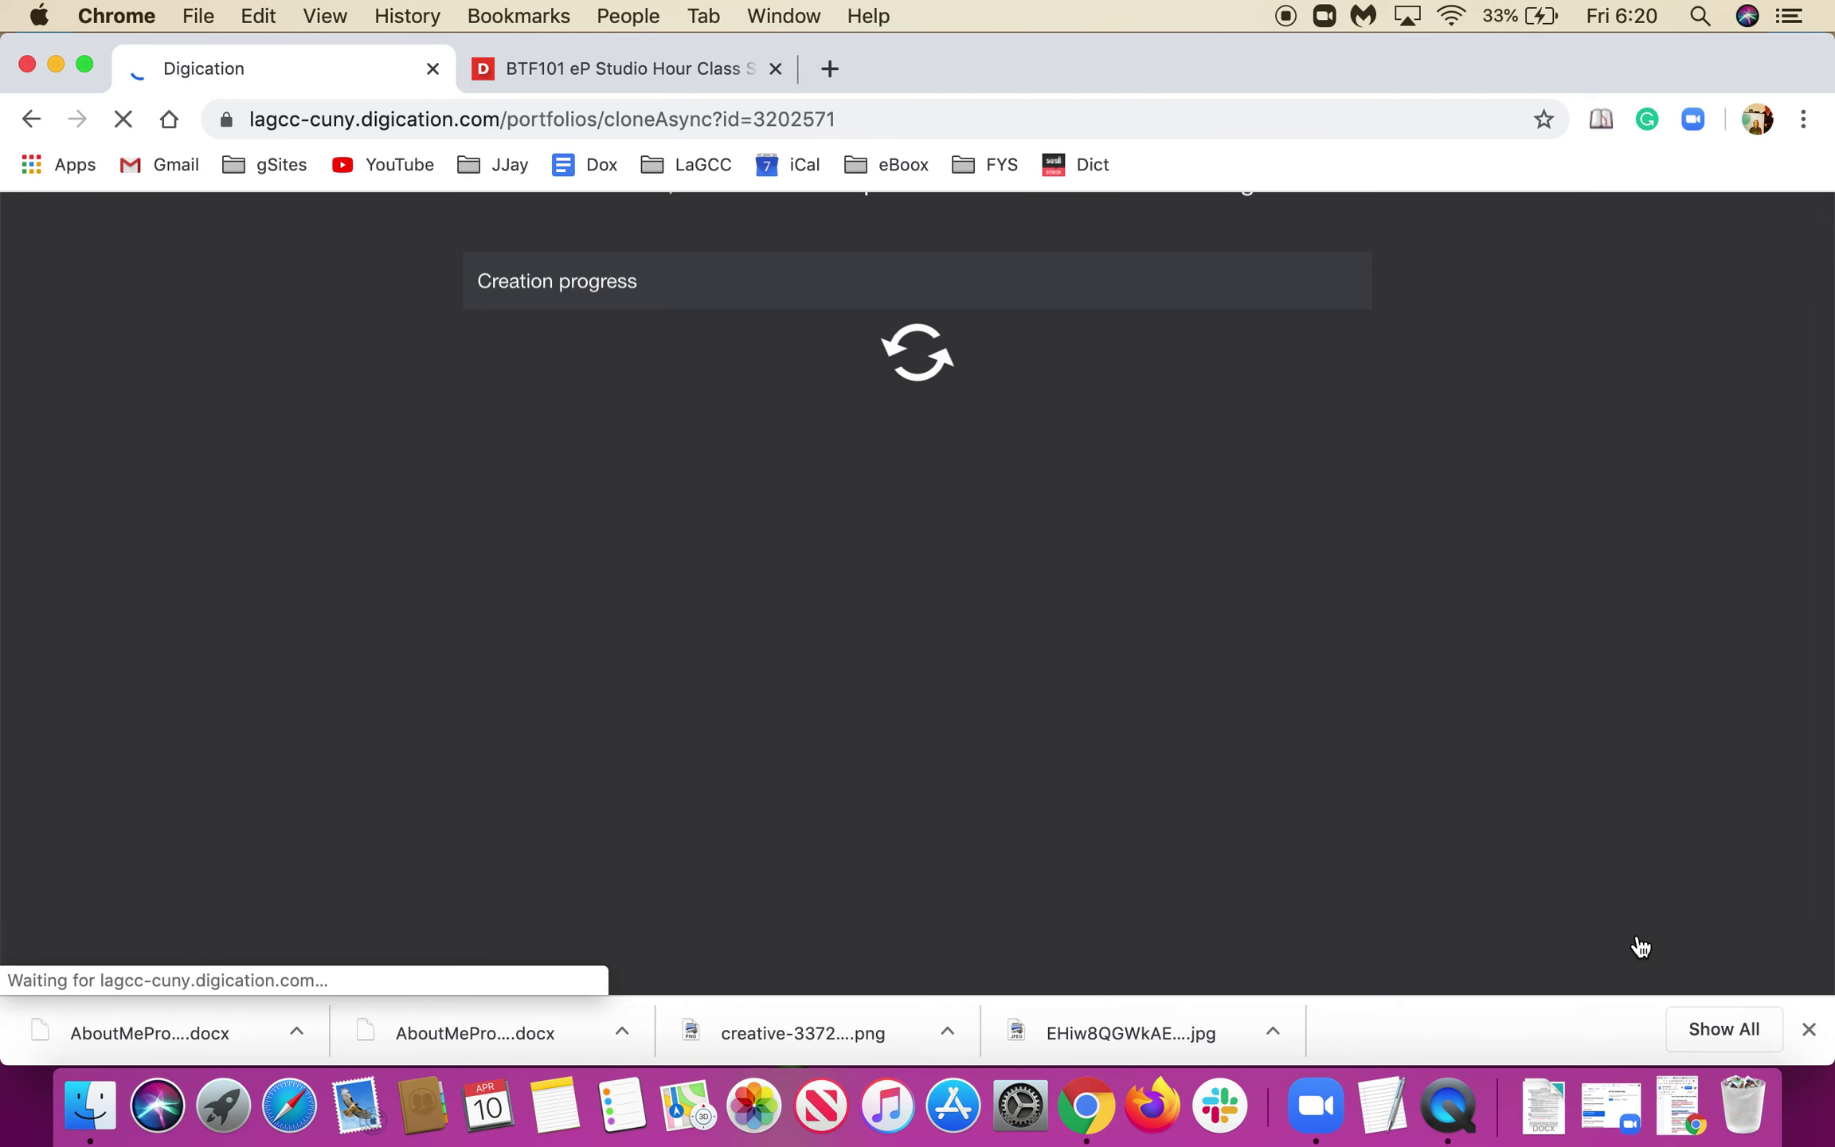
Watch the Creating New ePortfolio progress list until Planning for Success and its sub-pages finish.
{"action": "scroll", "coordinate": [1640, 946], "scroll_direction": "down", "scroll_amount": 2}
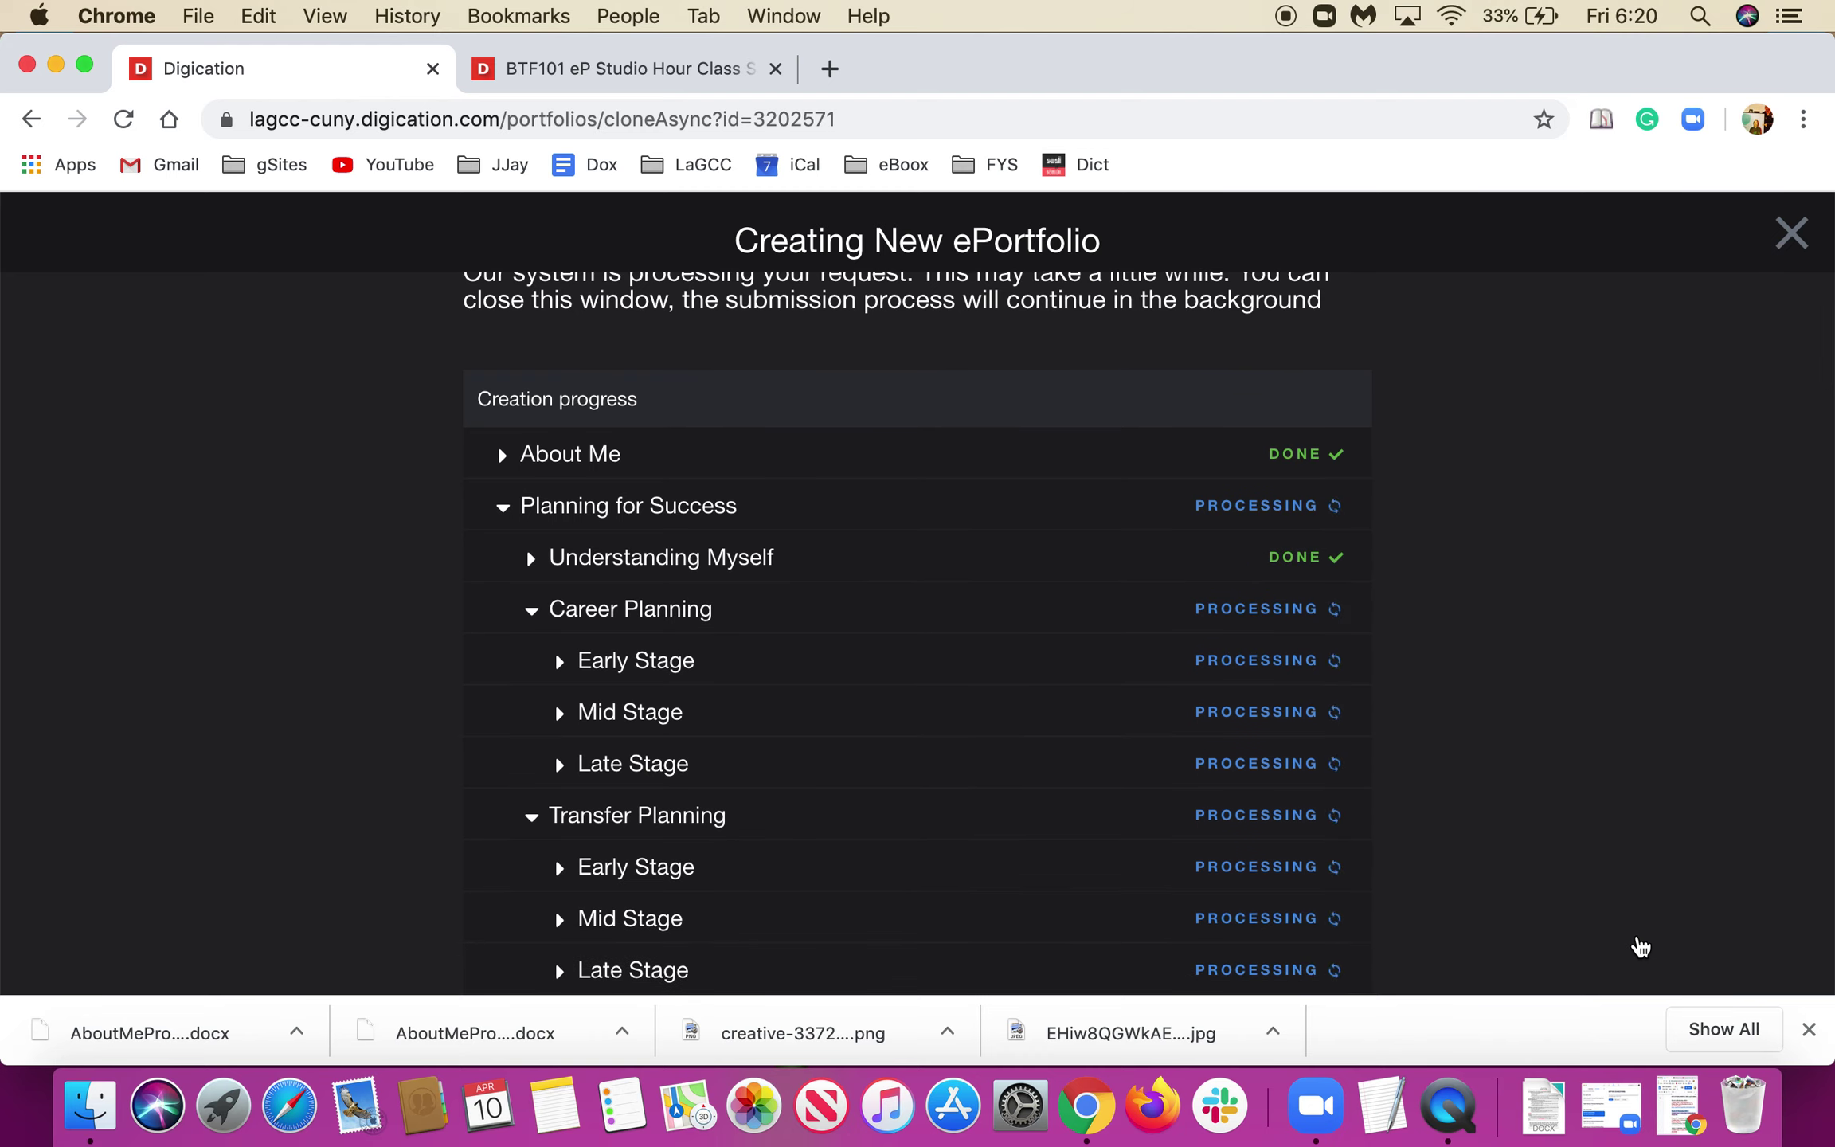
{"action": "scroll", "coordinate": [1641, 947], "scroll_direction": "up", "scroll_amount": 2}
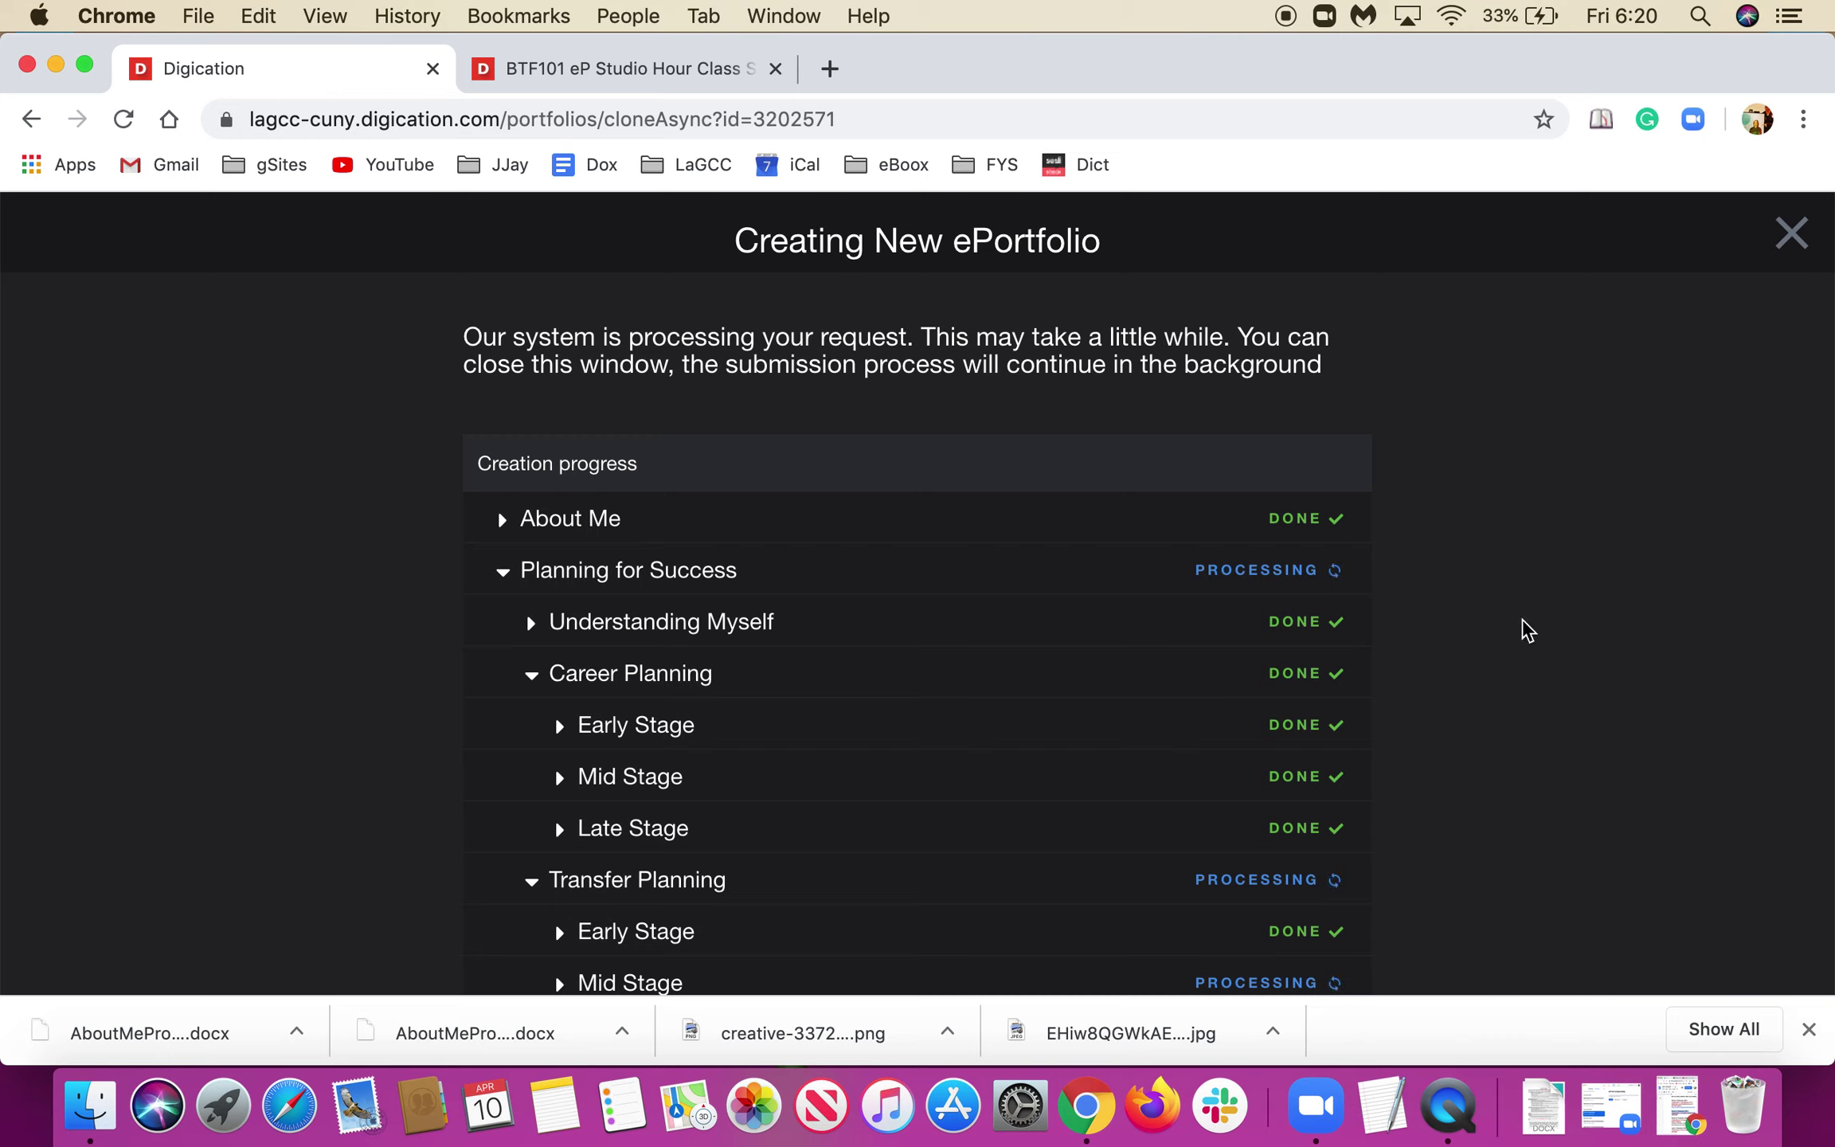
{"action": "scroll", "coordinate": [1527, 630], "scroll_direction": "down", "scroll_amount": 2}
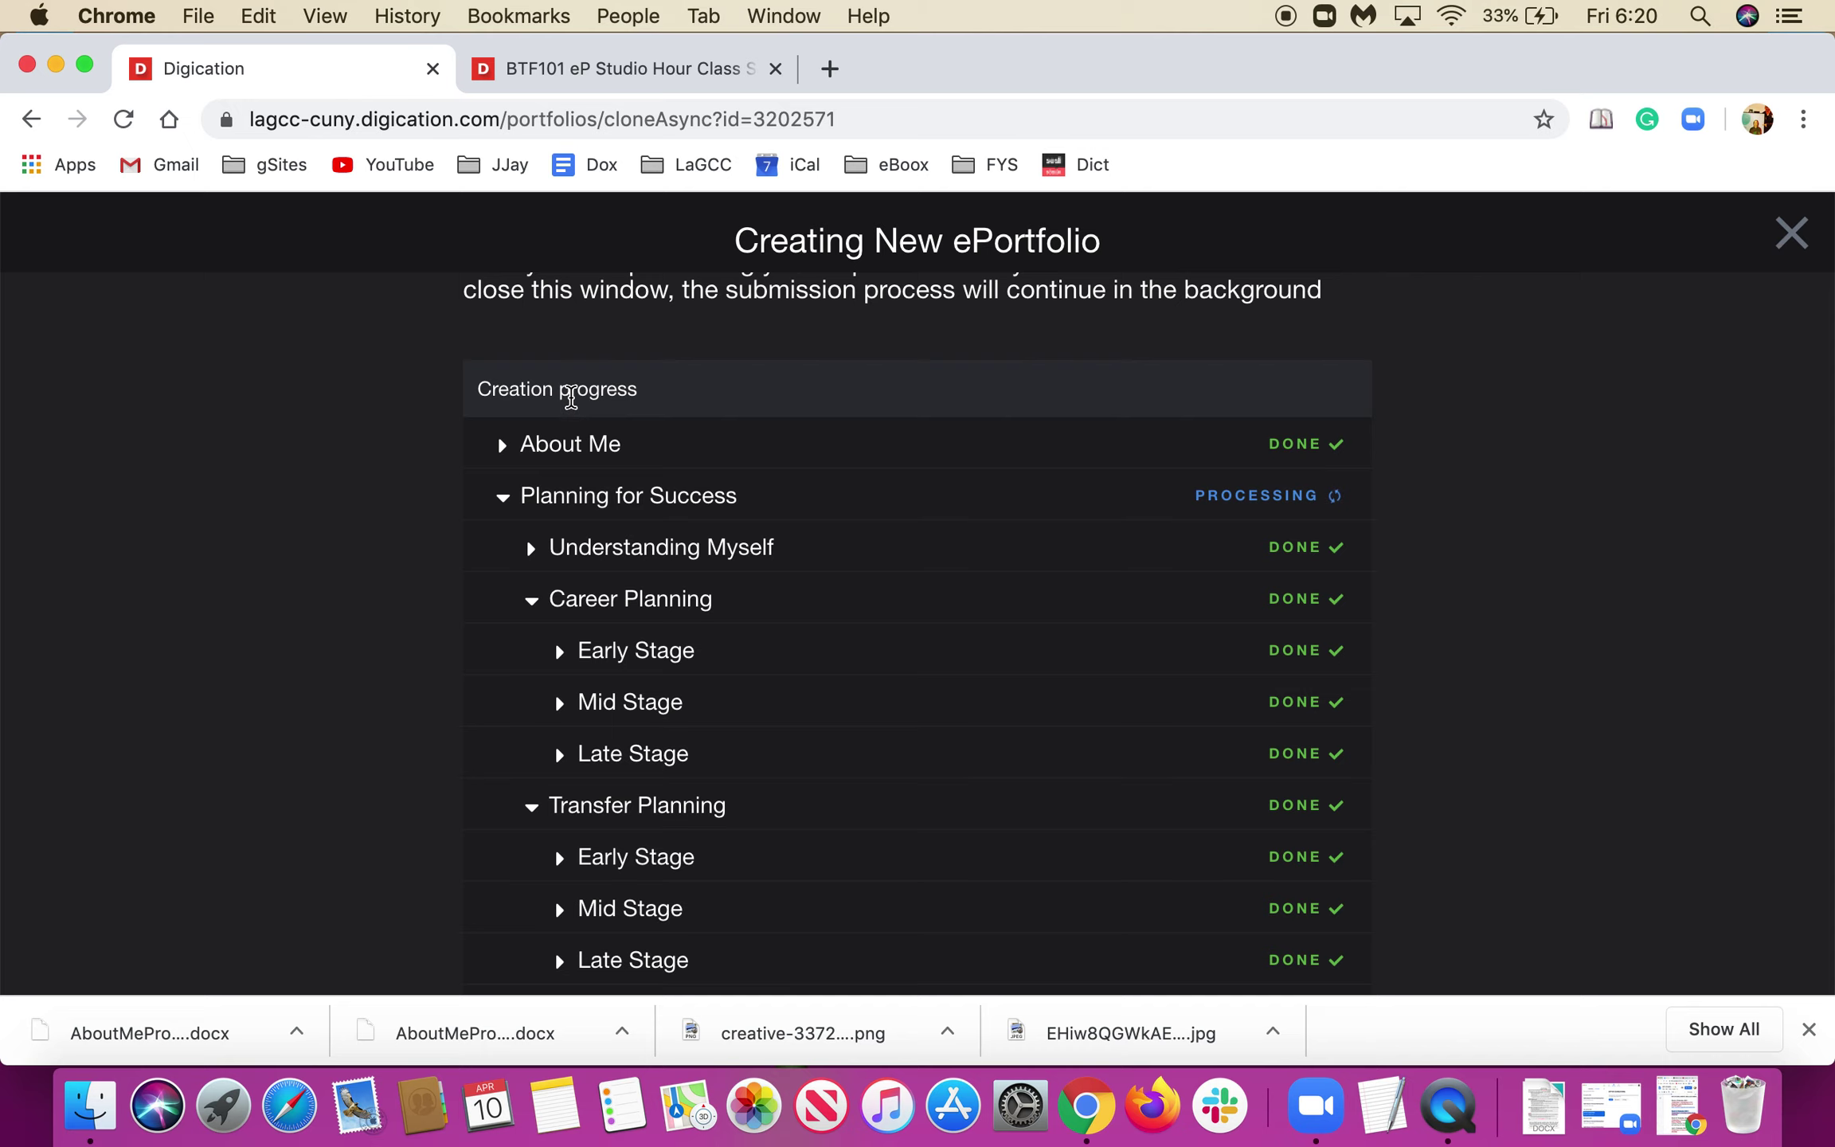
{"action": "scroll", "coordinate": [428, 599], "scroll_direction": "up", "scroll_amount": 2}
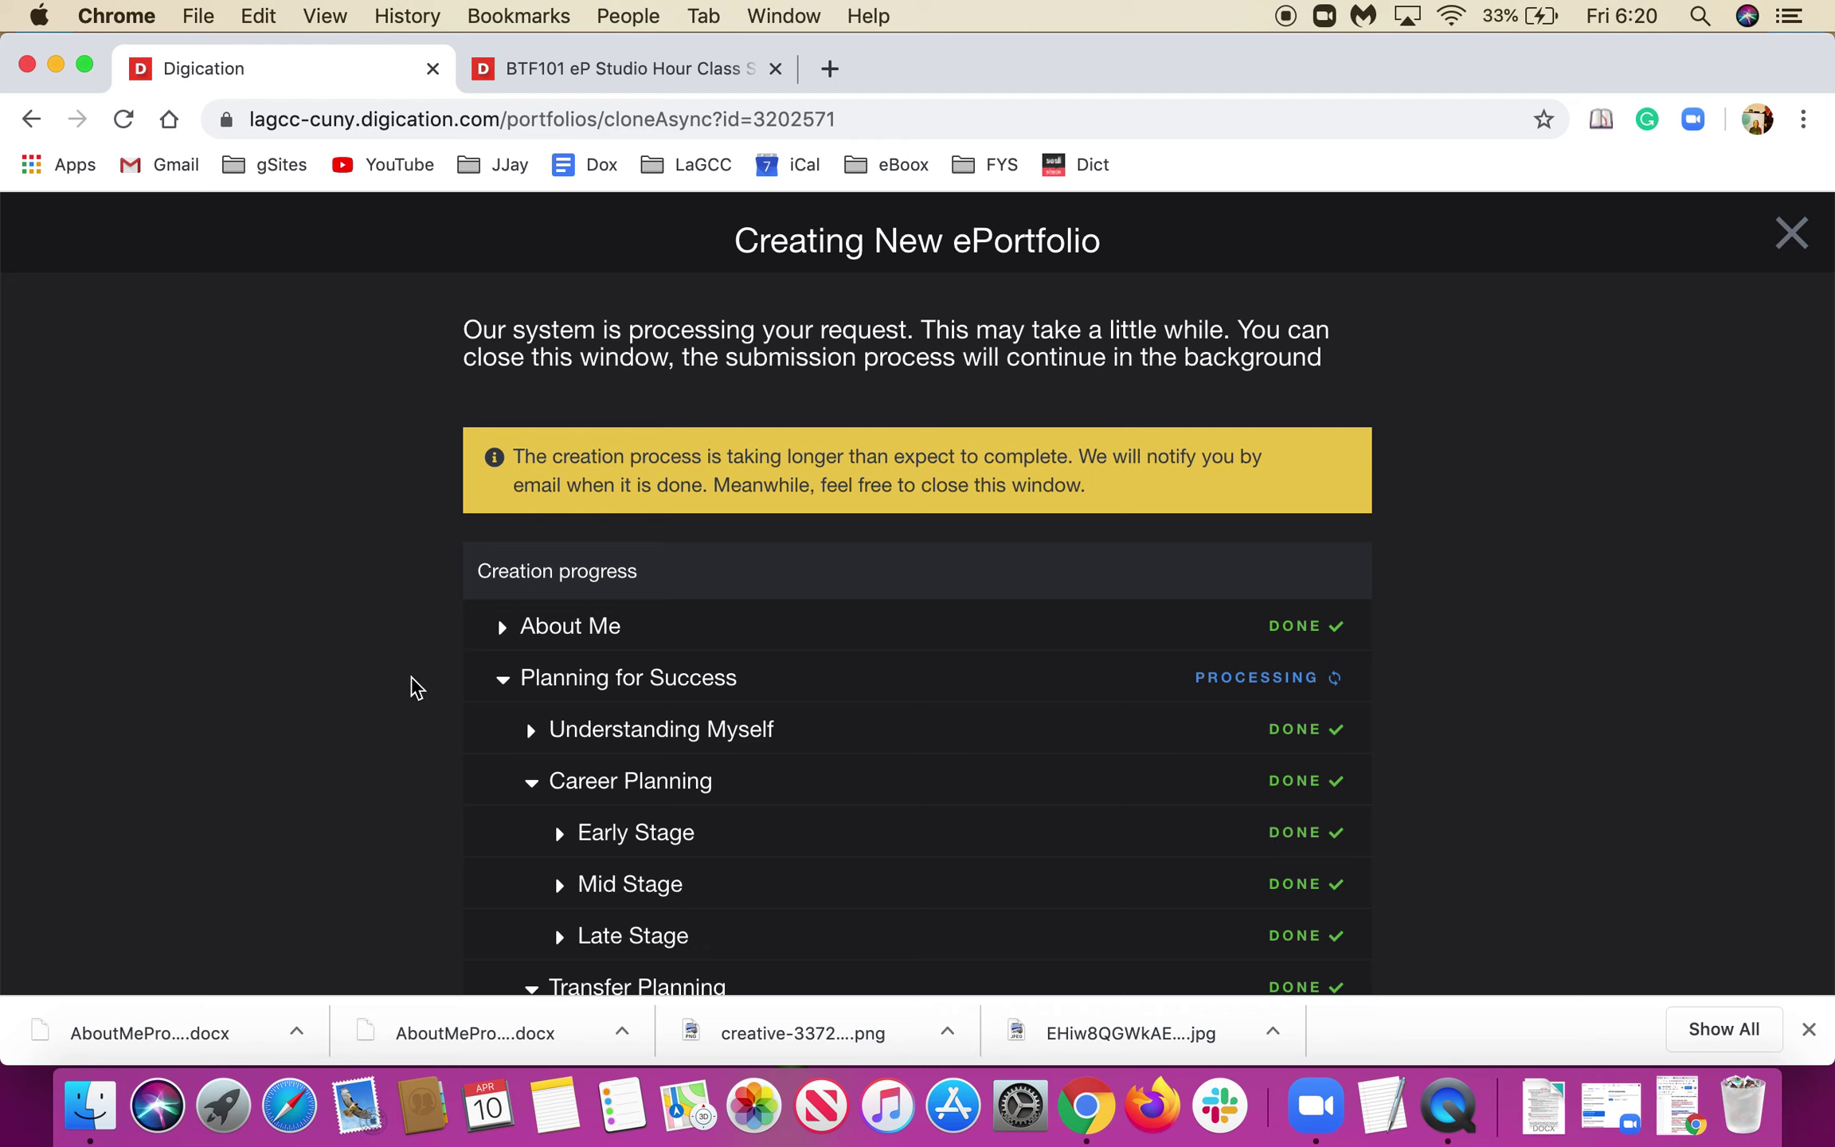
{"action": "scroll", "coordinate": [385, 704], "scroll_direction": "down", "scroll_amount": 2}
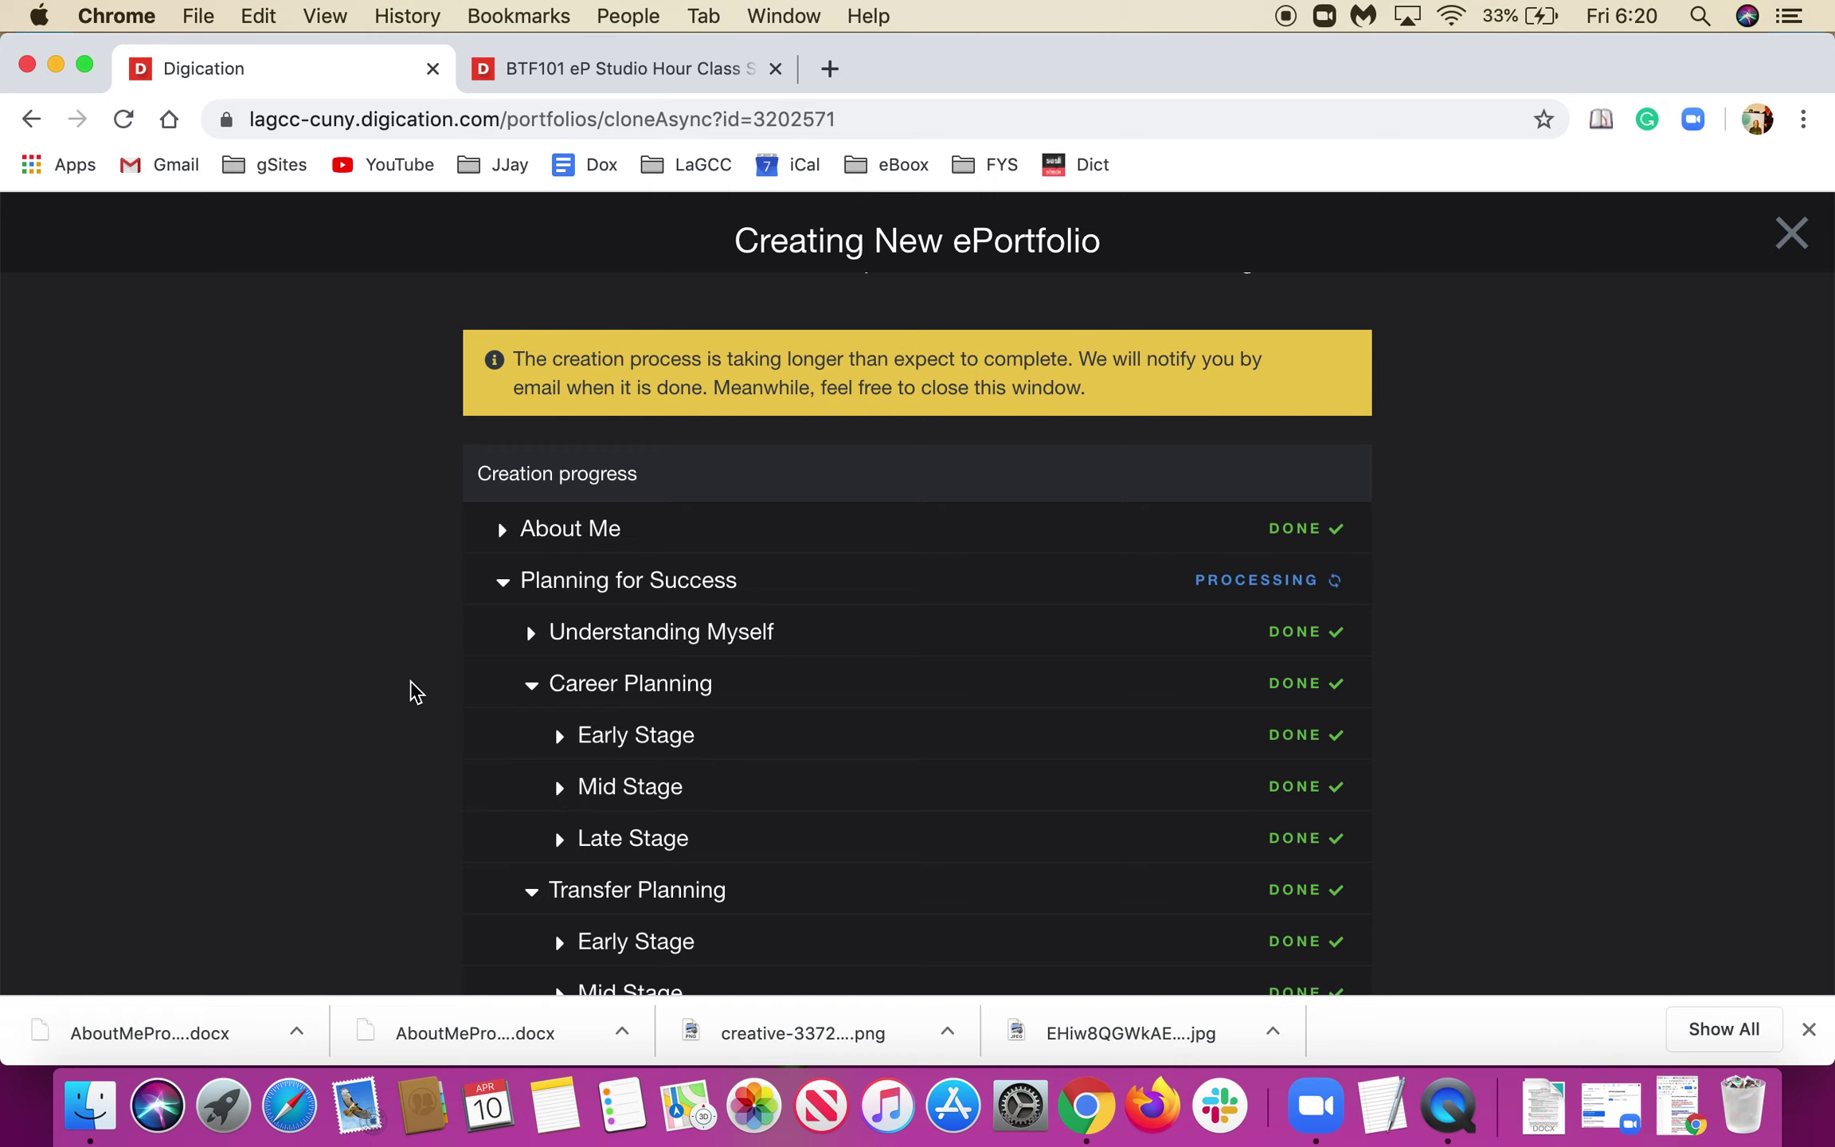
{"action": "scroll", "coordinate": [410, 688], "scroll_direction": "down", "scroll_amount": 2}
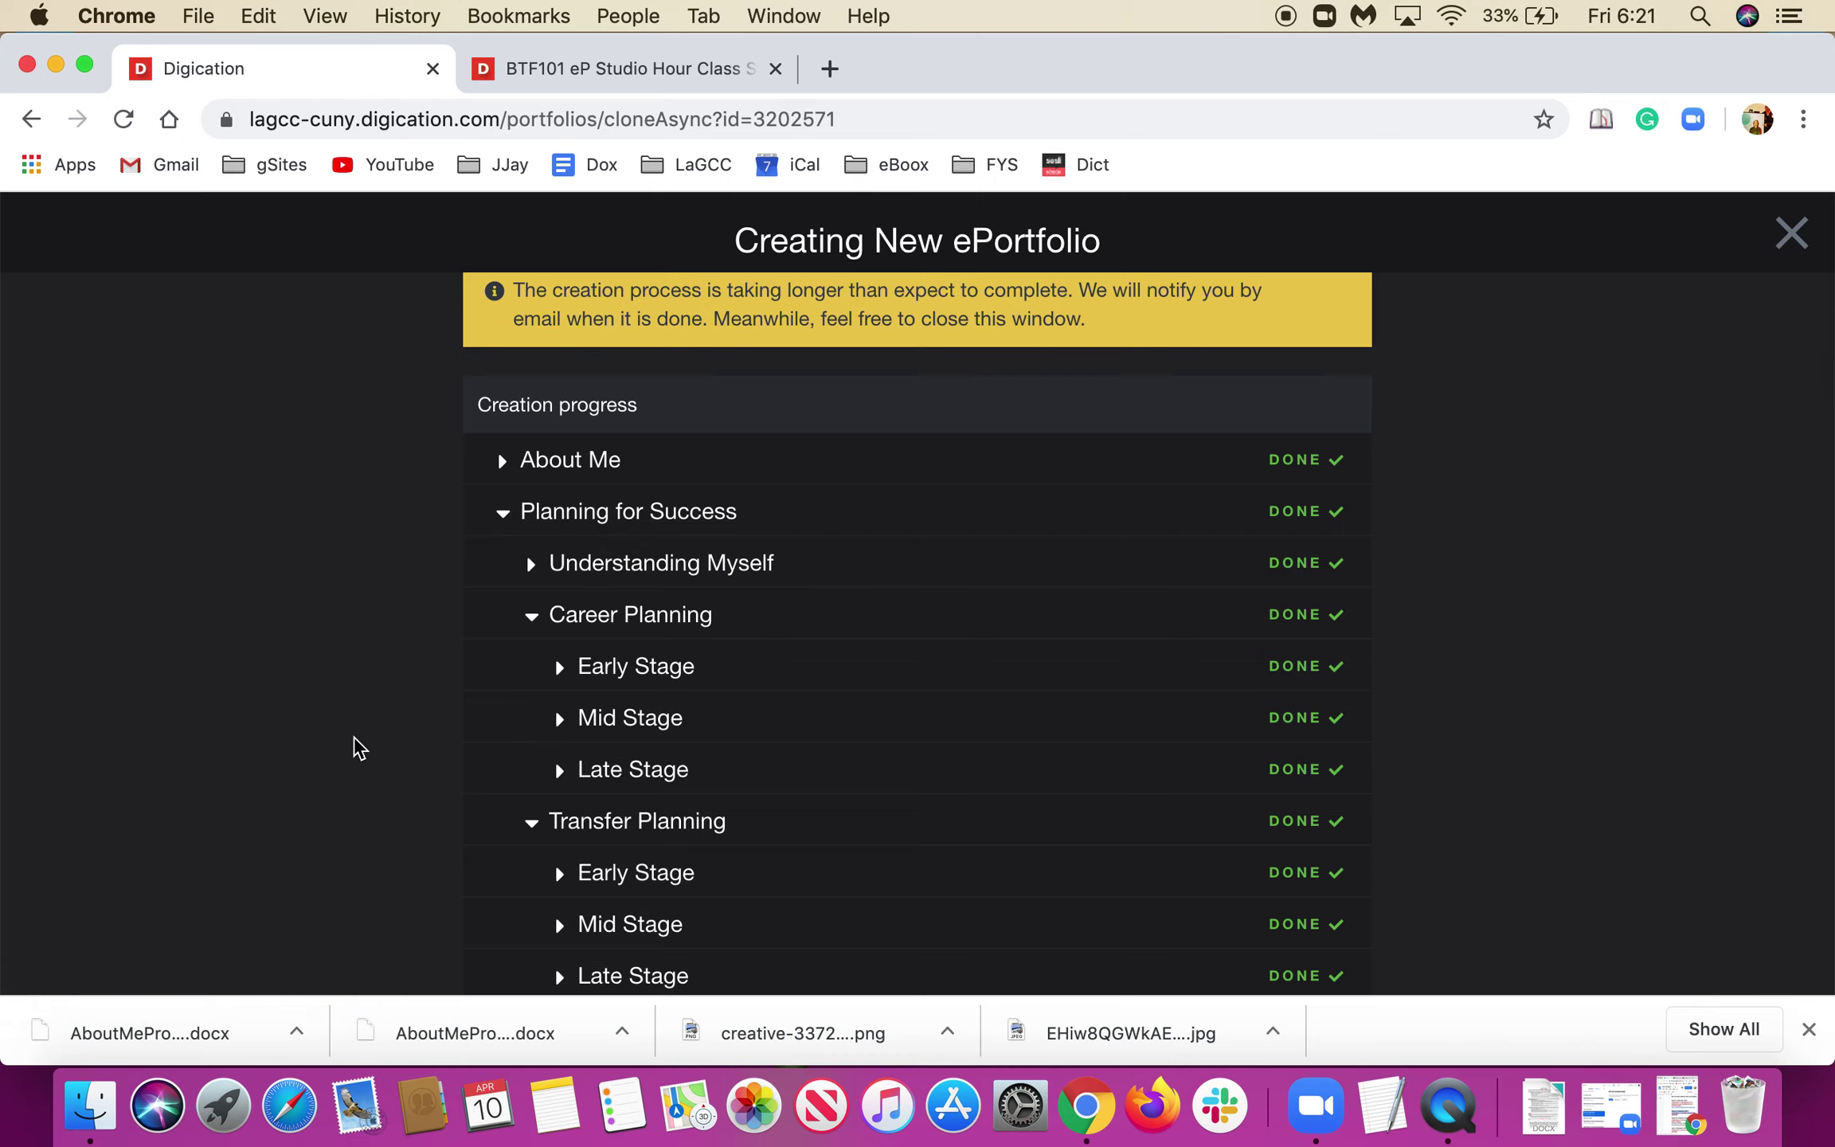
{"action": "scroll", "coordinate": [356, 740], "scroll_direction": "down", "scroll_amount": 6}
{"action": "scroll", "coordinate": [356, 744], "scroll_direction": "down", "scroll_amount": 10}
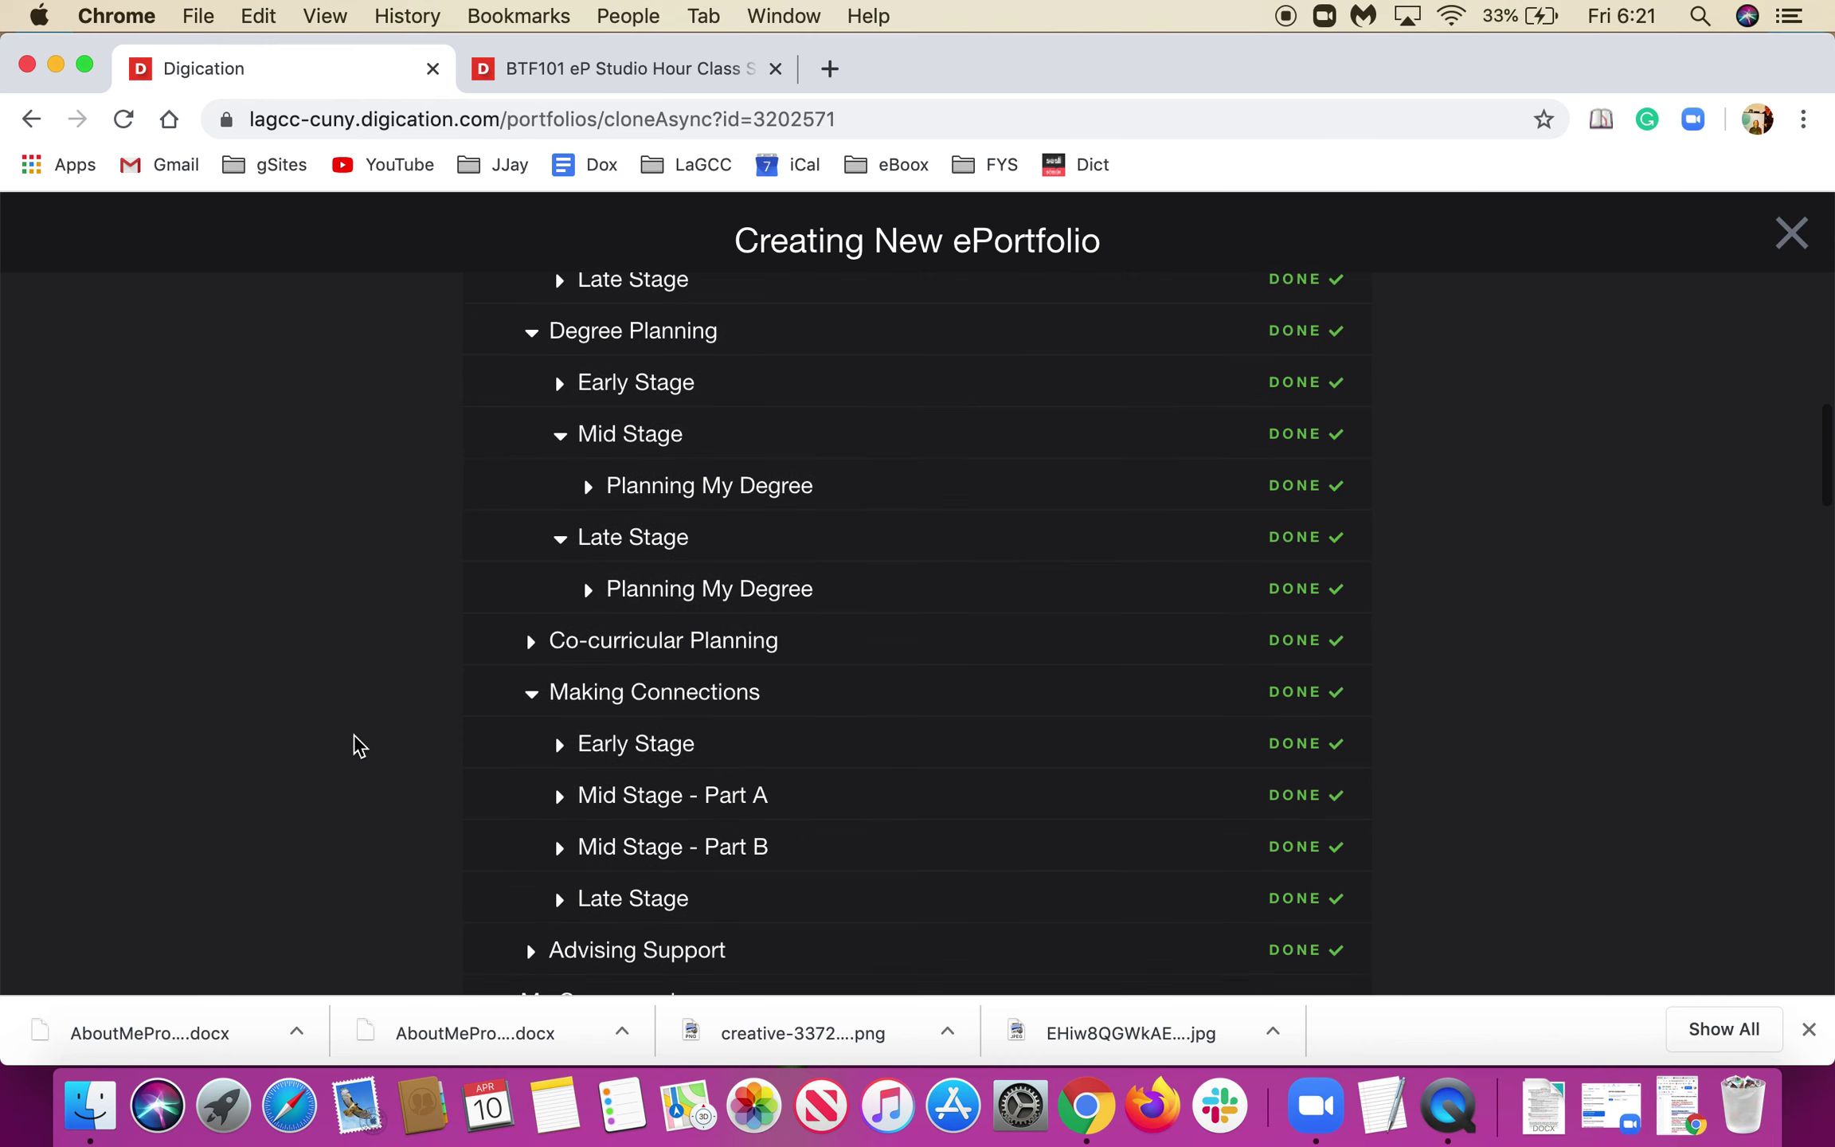
{"action": "scroll", "coordinate": [356, 744], "scroll_direction": "down", "scroll_amount": 4}
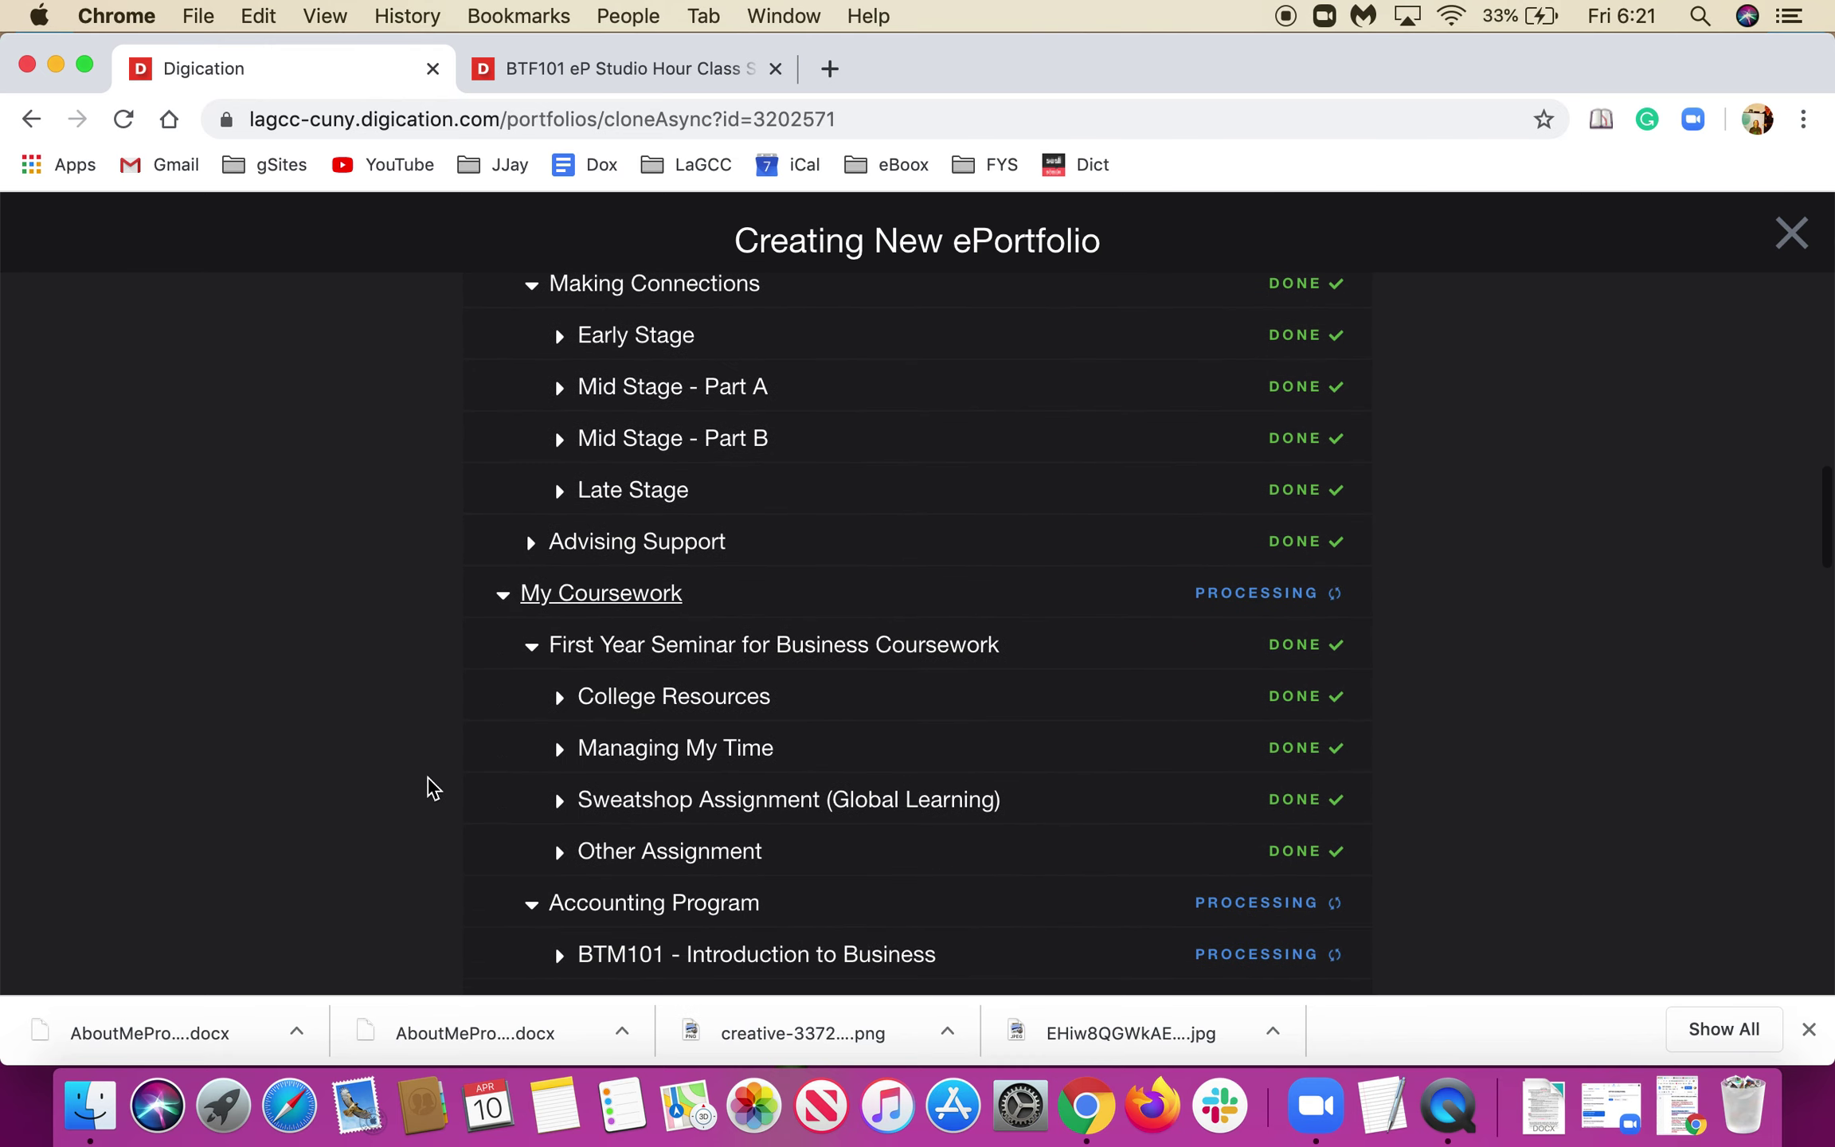
{"action": "scroll", "coordinate": [428, 784], "scroll_direction": "down", "scroll_amount": 6}
{"action": "scroll", "coordinate": [430, 787], "scroll_direction": "down", "scroll_amount": 10}
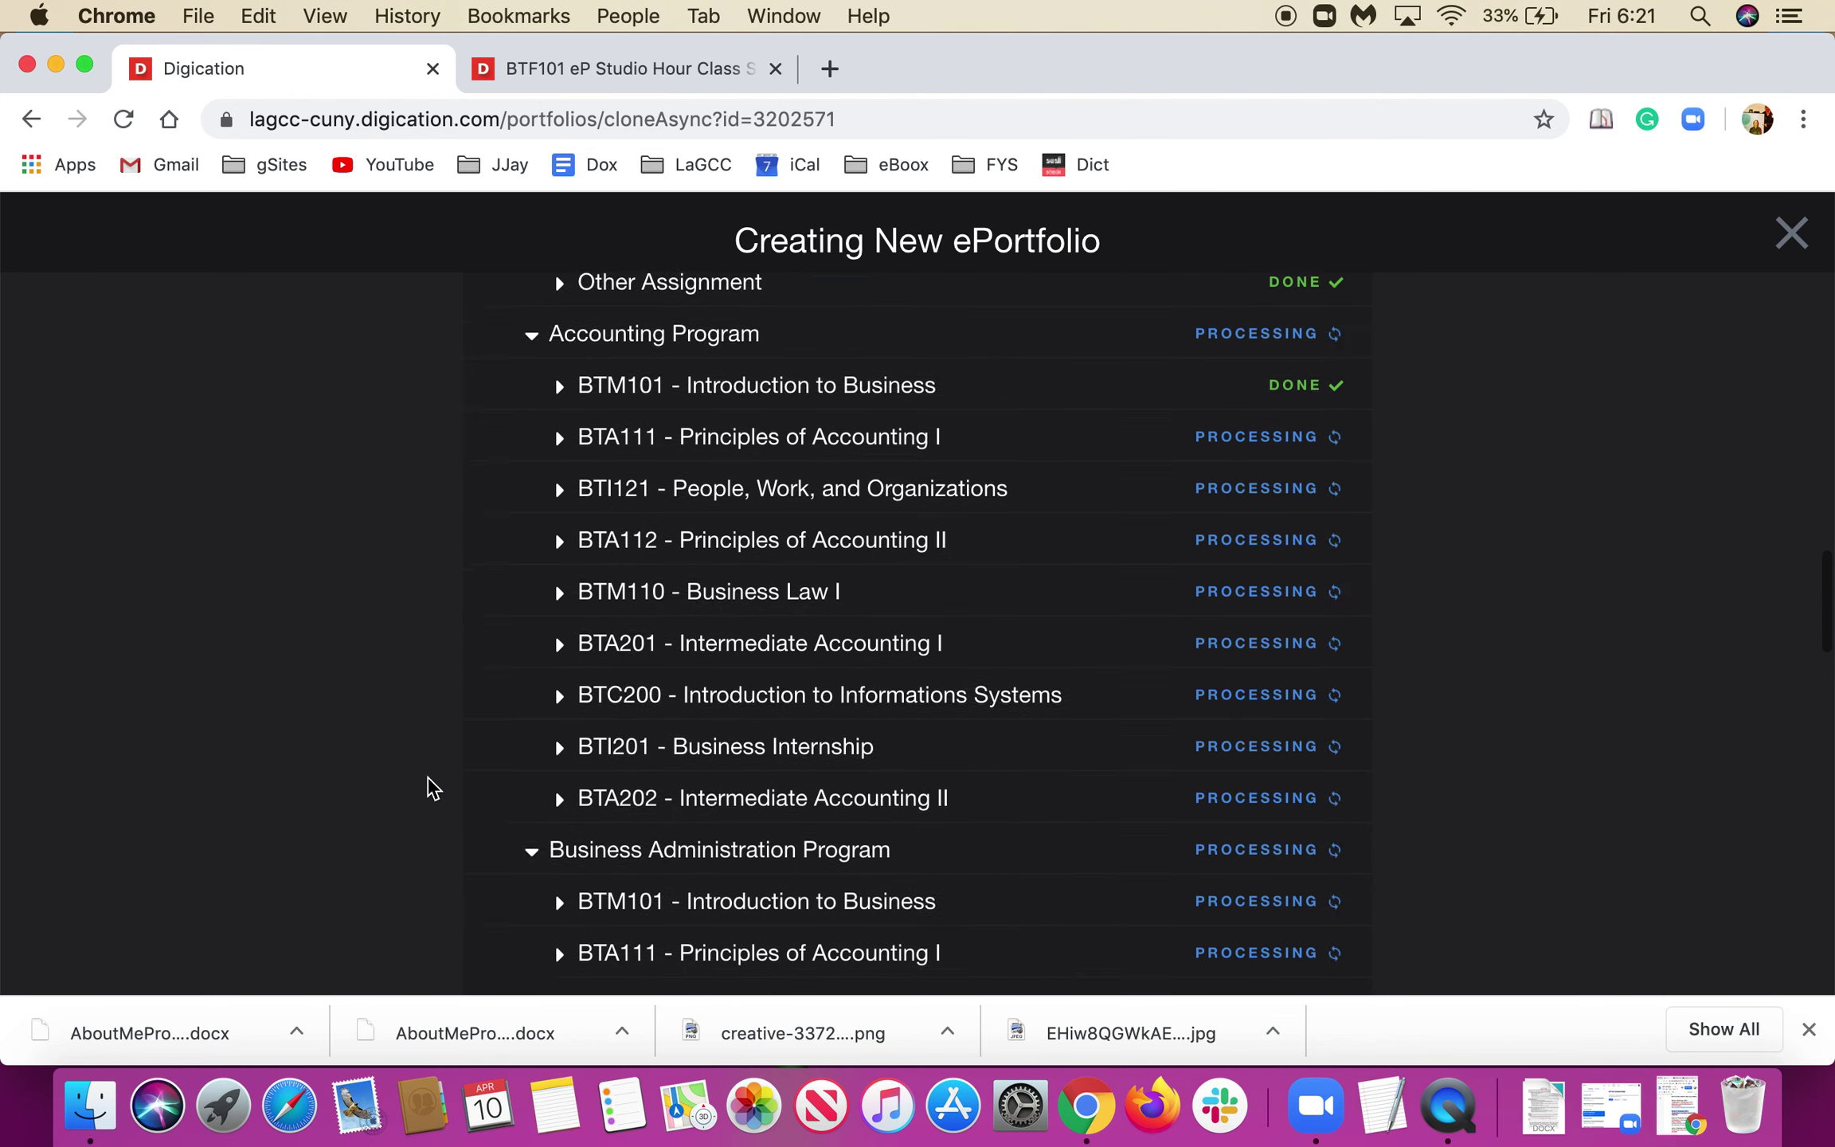
{"action": "scroll", "coordinate": [430, 786], "scroll_direction": "down", "scroll_amount": 7}
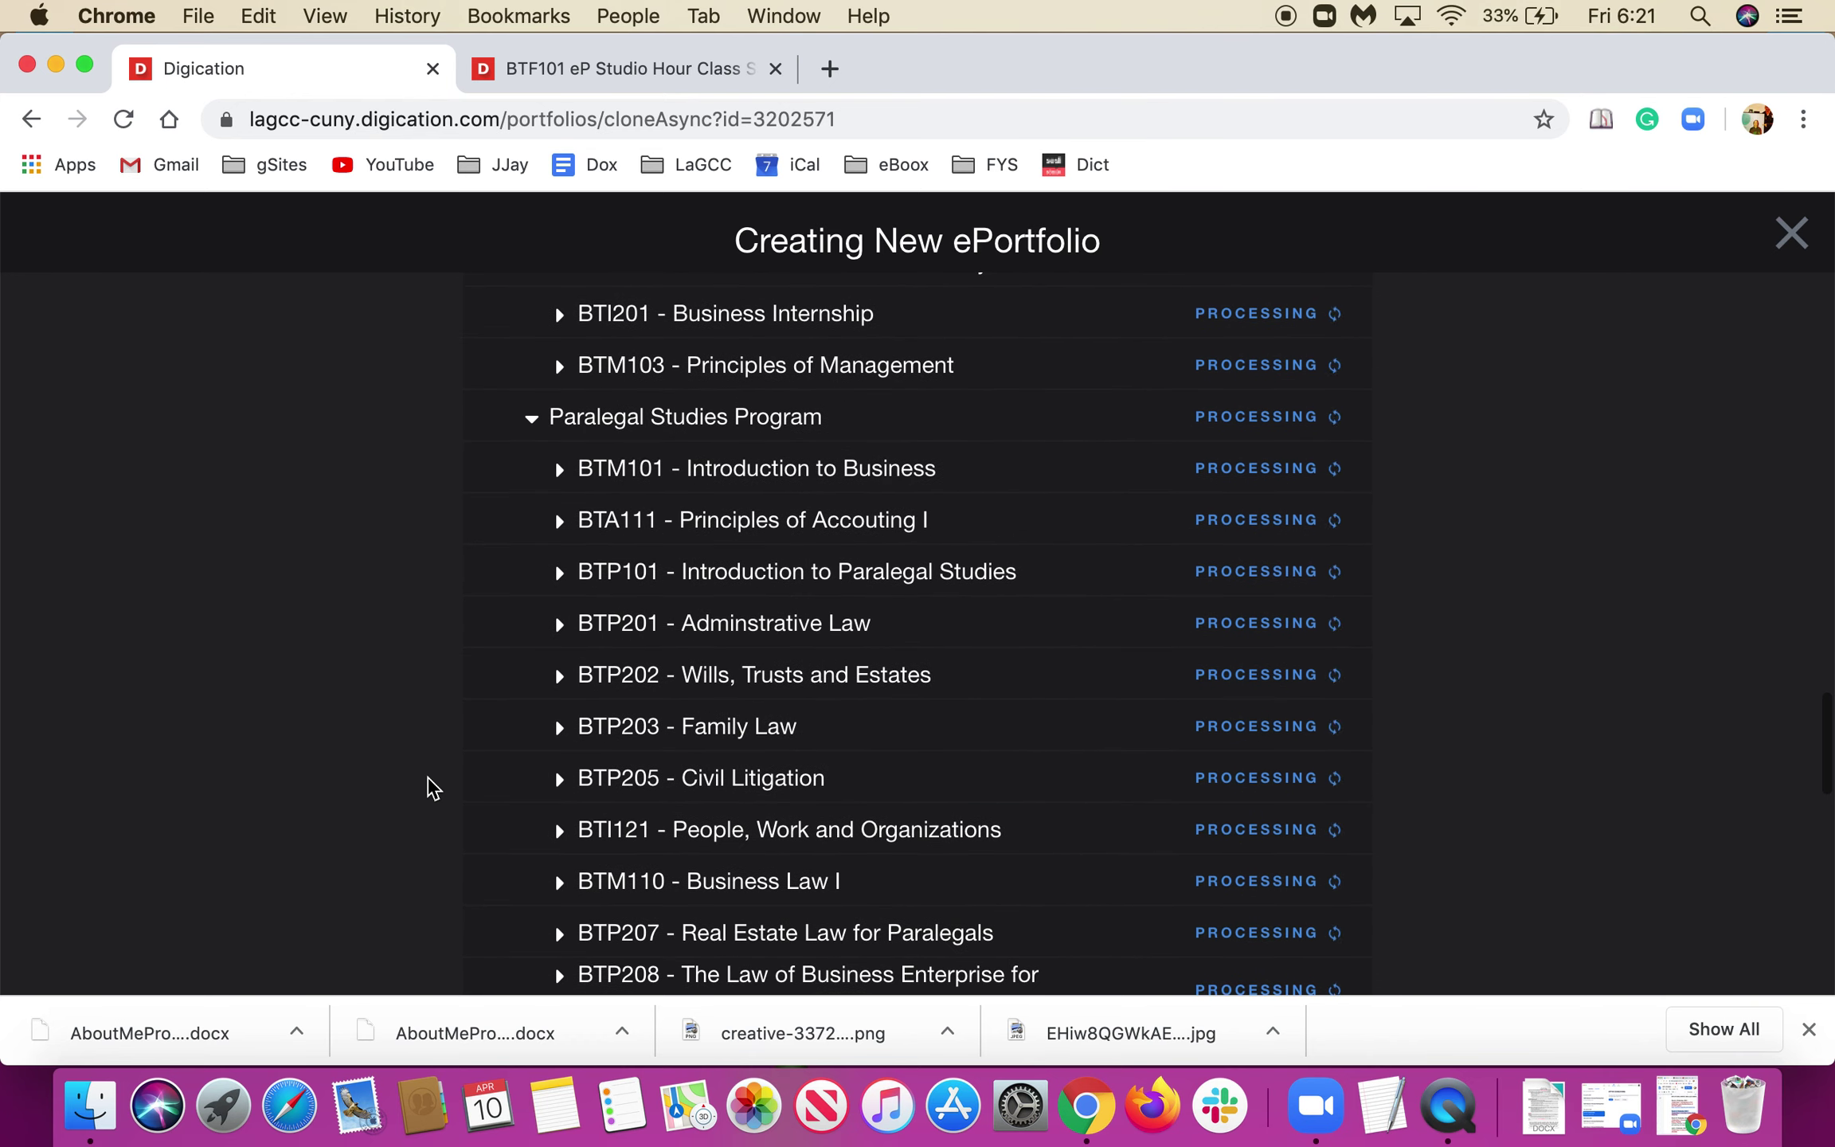
{"action": "scroll", "coordinate": [430, 787], "scroll_direction": "down", "scroll_amount": 3}
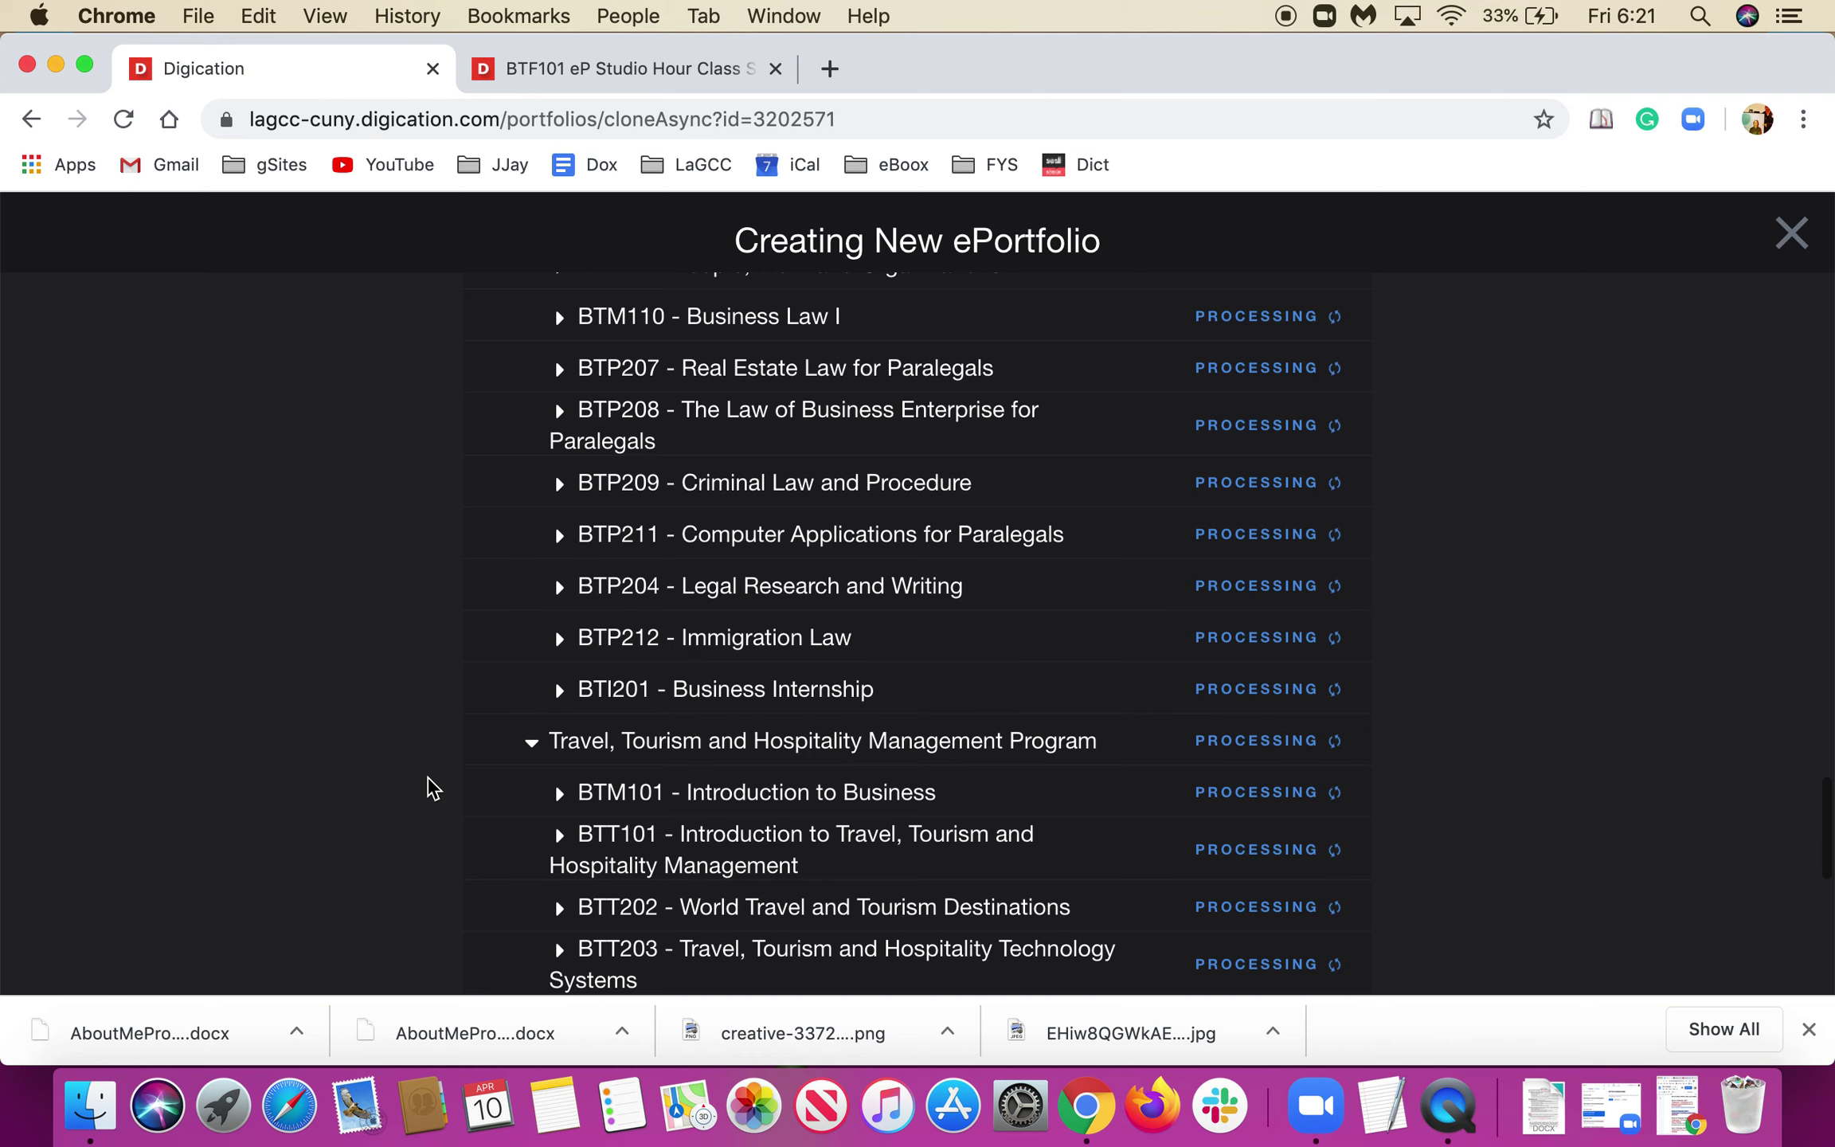
{"action": "scroll", "coordinate": [429, 781], "scroll_direction": "down", "scroll_amount": 3}
{"action": "scroll", "coordinate": [428, 780], "scroll_direction": "down", "scroll_amount": 6}
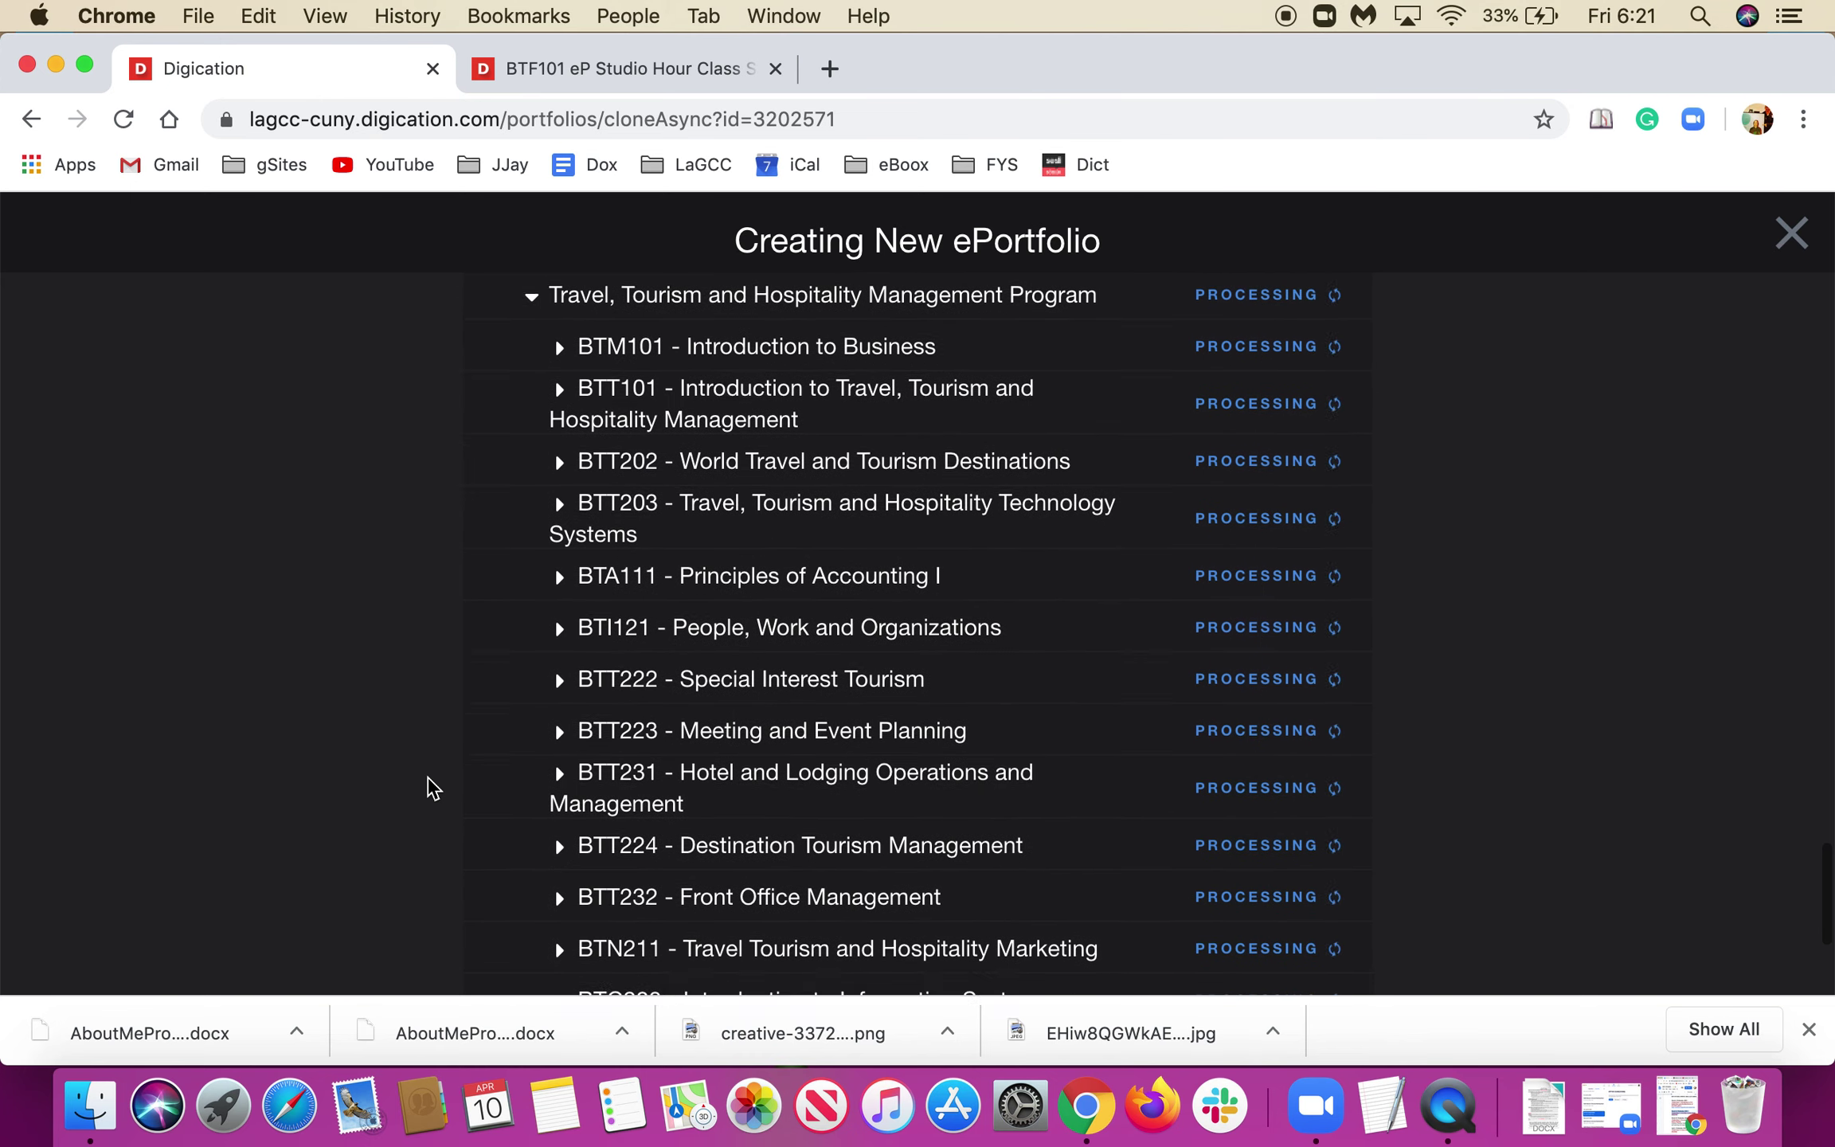
{"action": "scroll", "coordinate": [430, 787], "scroll_direction": "down", "scroll_amount": 6}
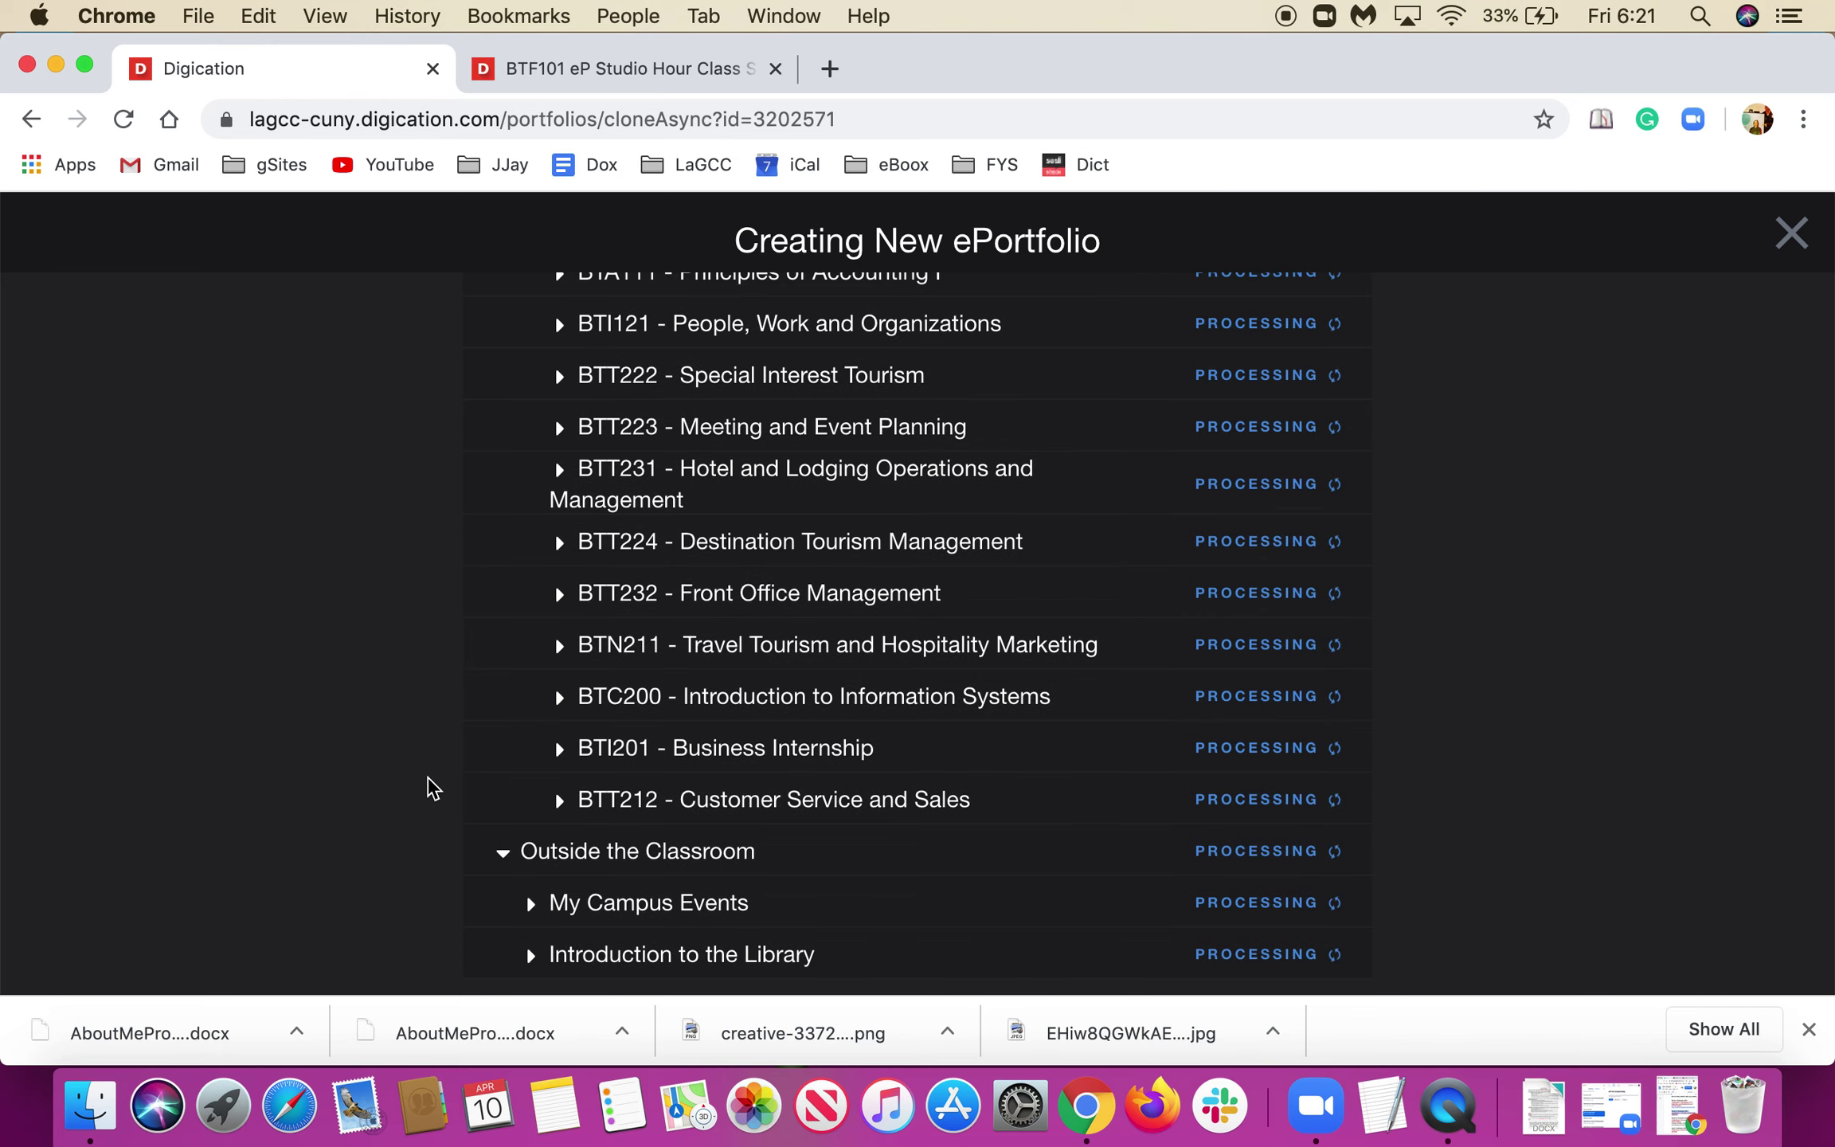
{"action": "scroll", "coordinate": [430, 787], "scroll_direction": "up", "scroll_amount": 20}
{"action": "scroll", "coordinate": [430, 787], "scroll_direction": "up", "scroll_amount": 20}
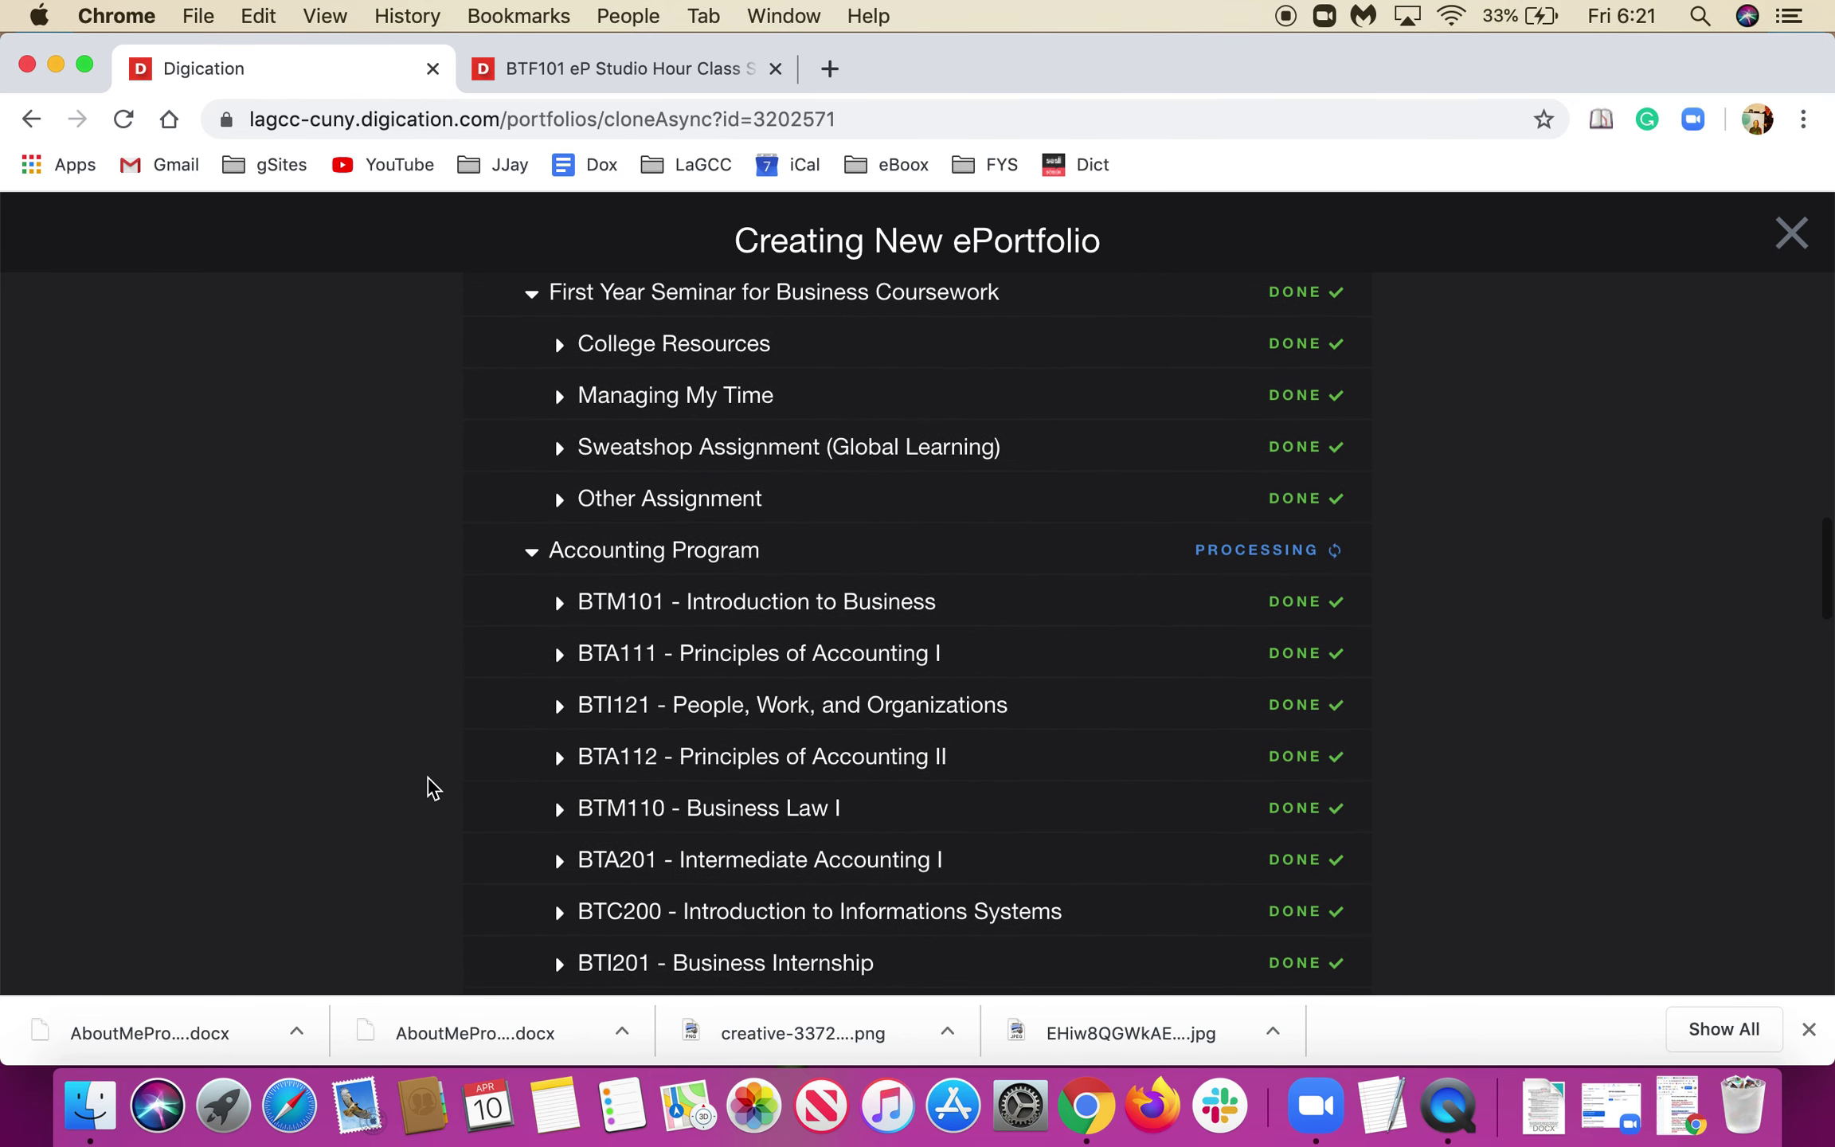
{"action": "scroll", "coordinate": [430, 787], "scroll_direction": "up", "scroll_amount": 2}
{"action": "scroll", "coordinate": [430, 786], "scroll_direction": "down", "scroll_amount": 2}
{"action": "scroll", "coordinate": [430, 787], "scroll_direction": "up", "scroll_amount": 7}
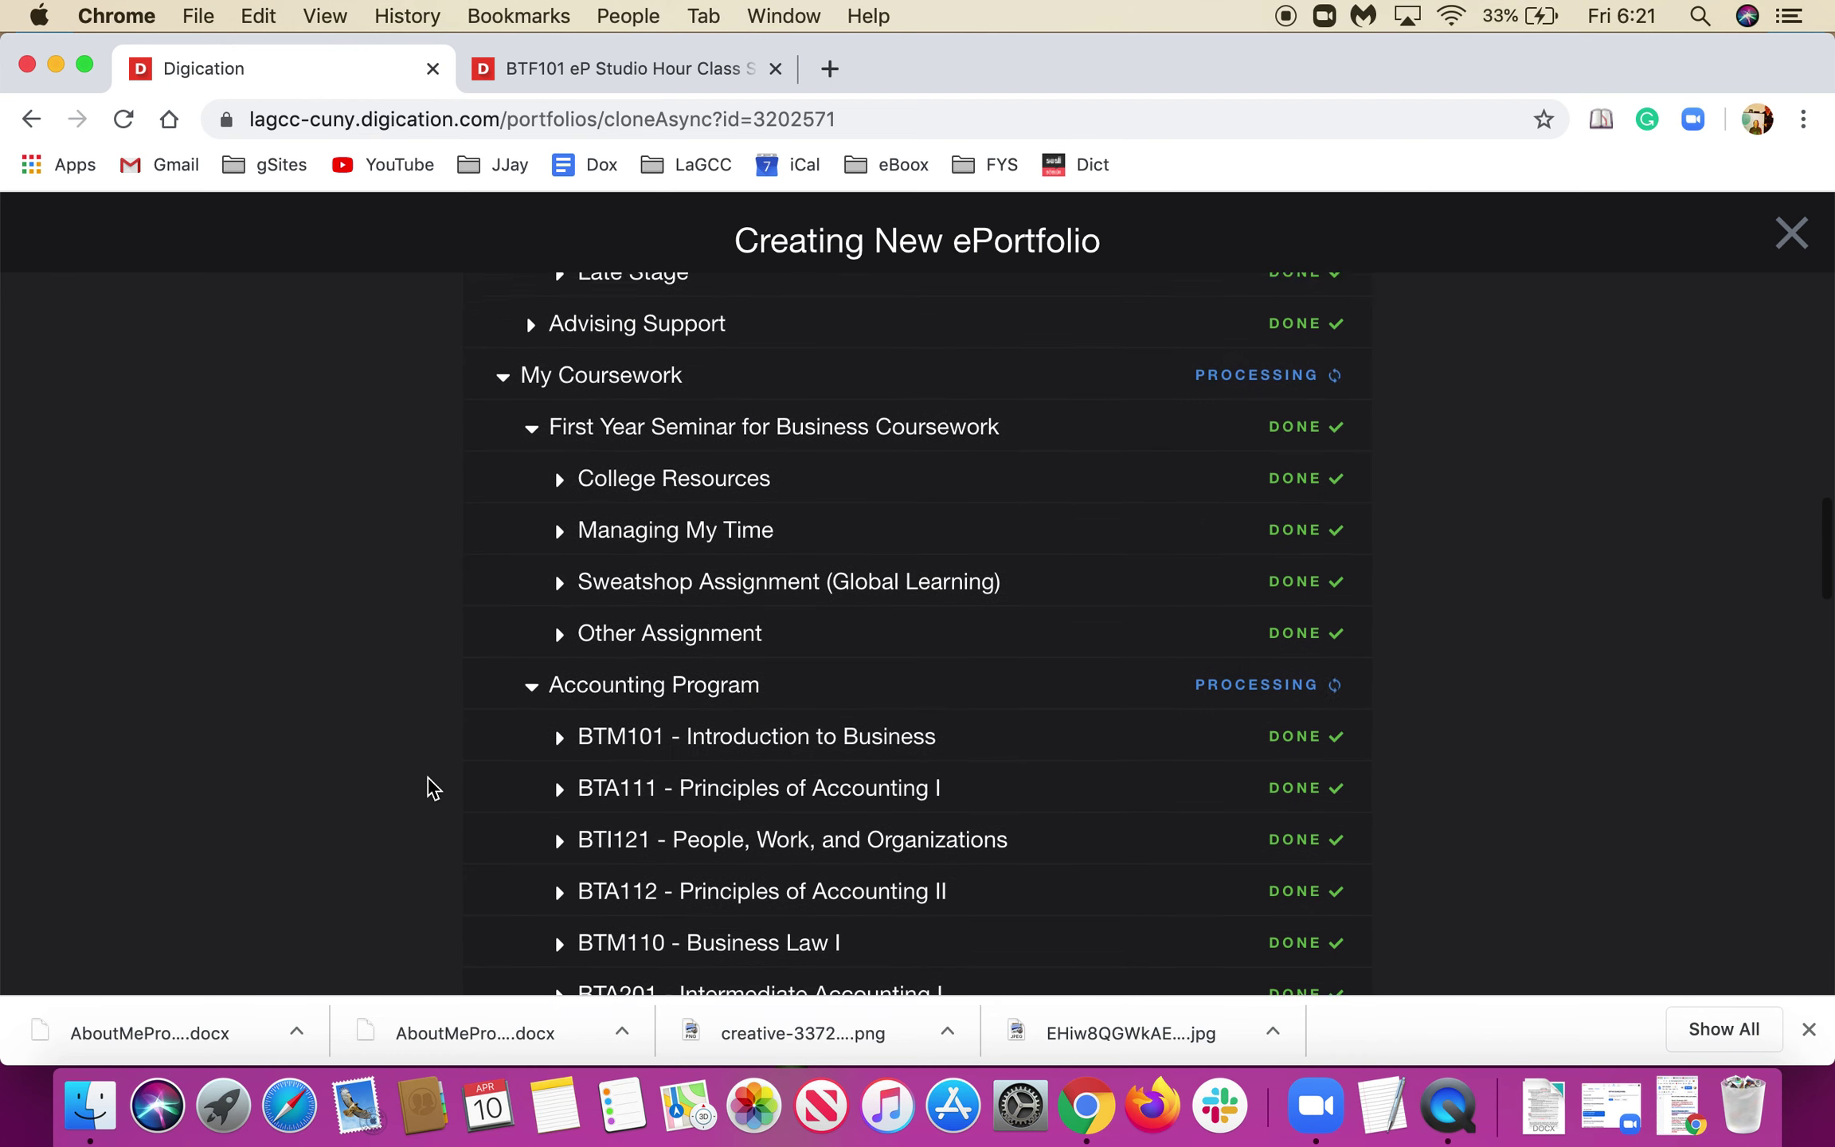
{"action": "scroll", "coordinate": [430, 787], "scroll_direction": "up", "scroll_amount": 10}
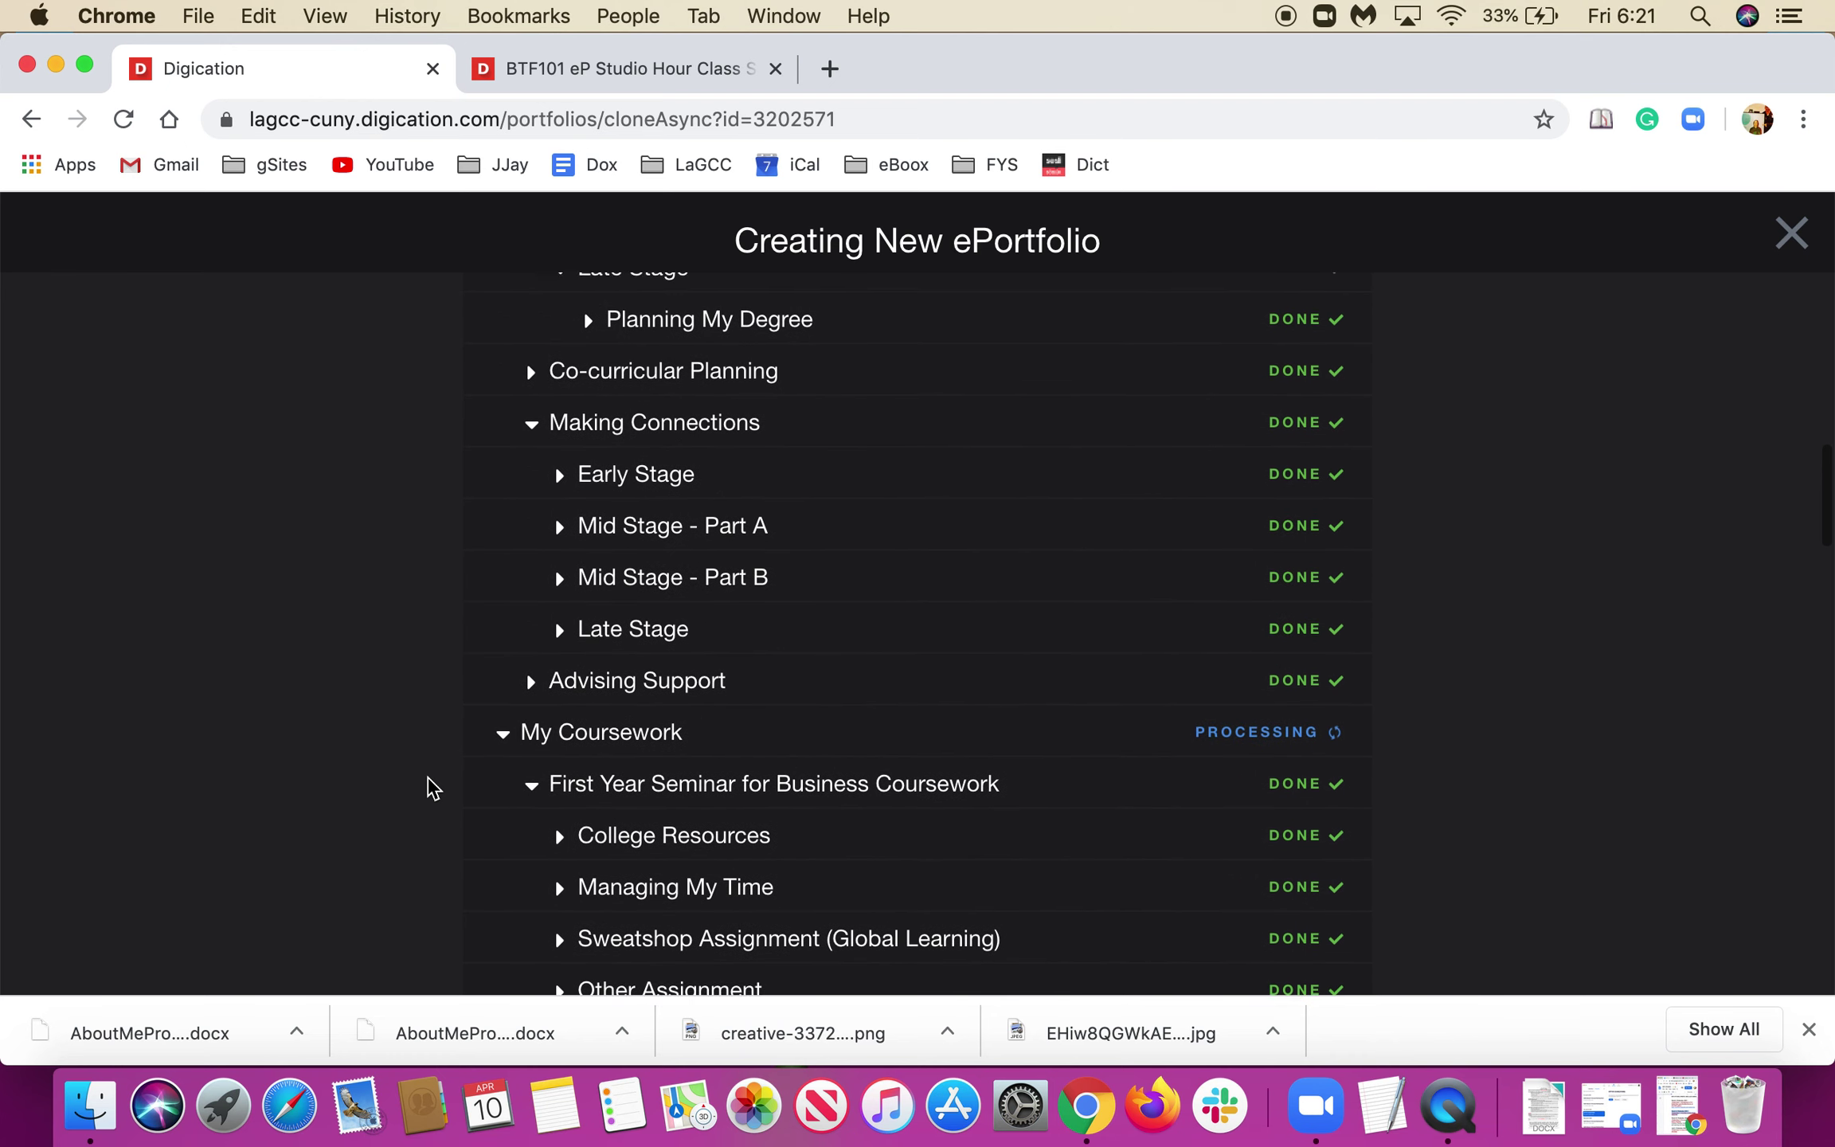
{"action": "scroll", "coordinate": [430, 787], "scroll_direction": "up", "scroll_amount": 10}
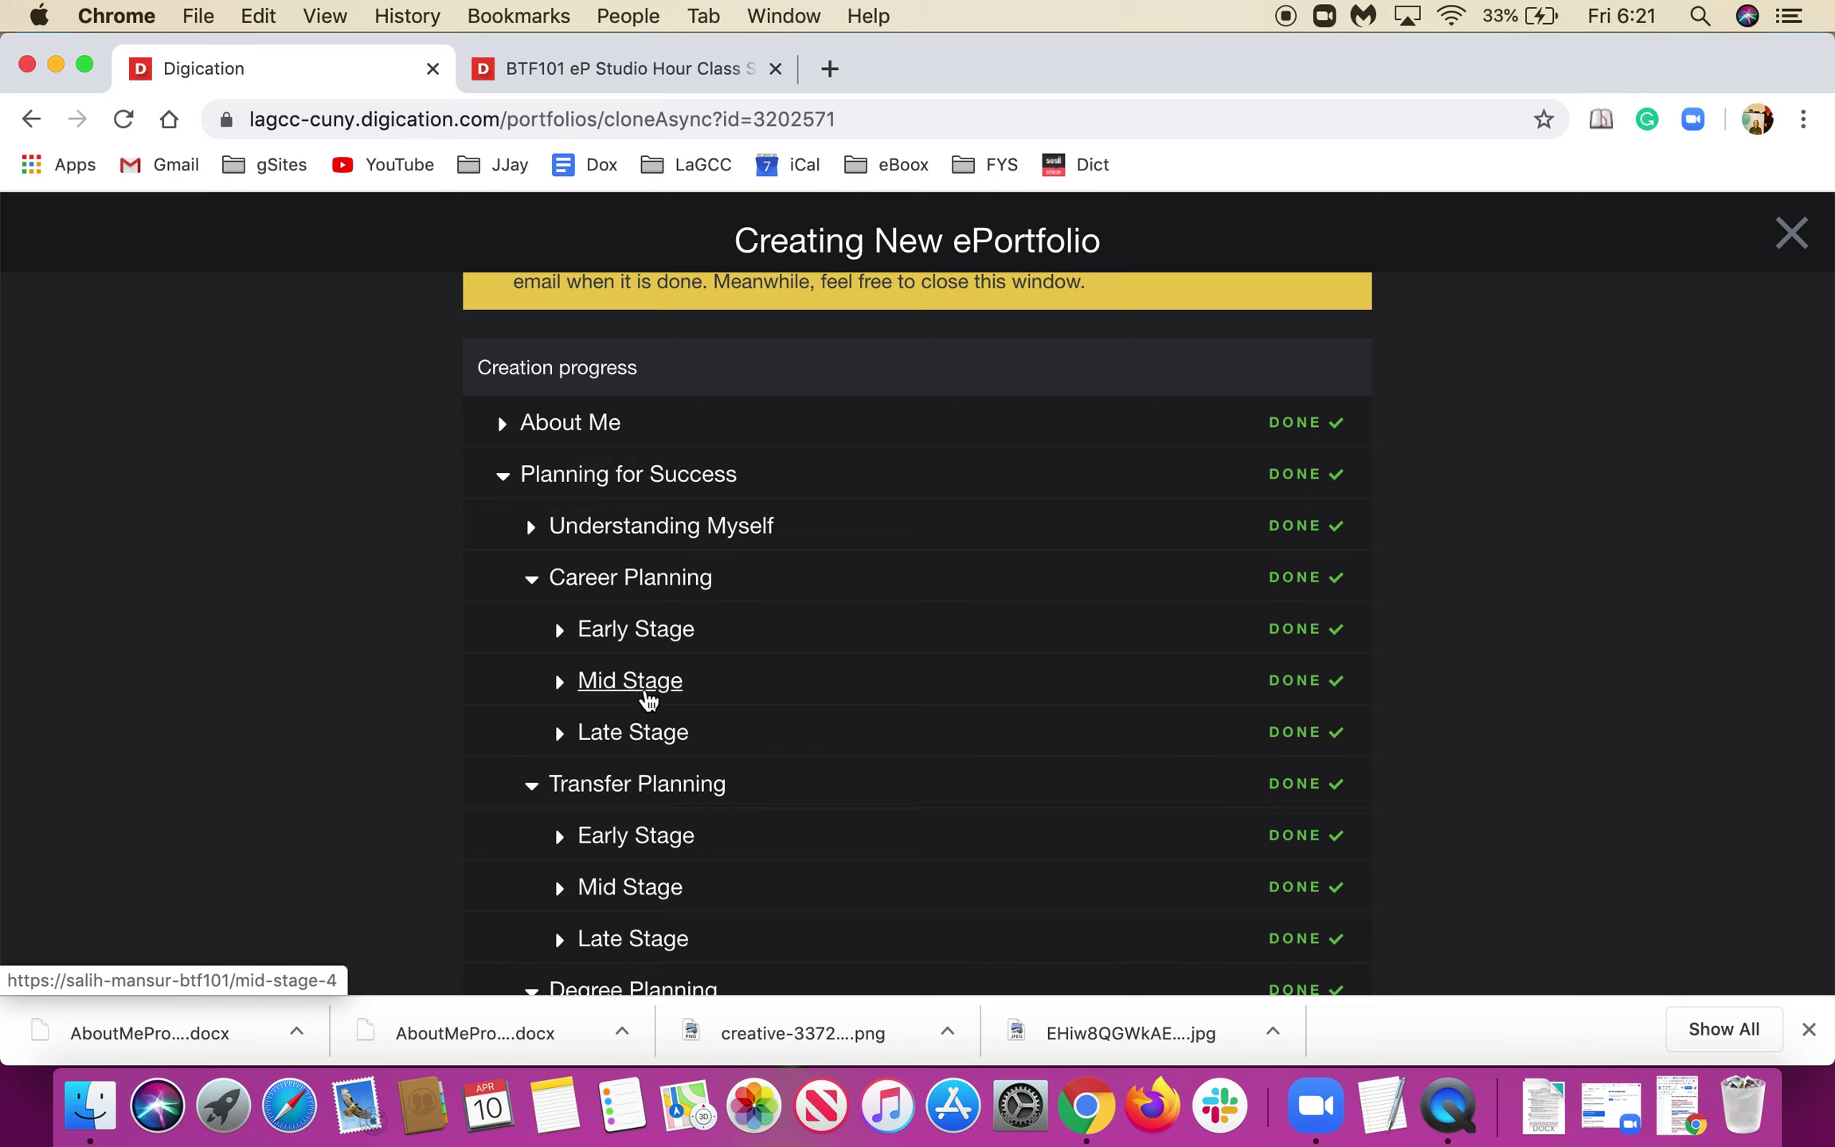
Wait for every section to show DONE until the new ePortfolio opens on About Me.
{"action": "scroll", "coordinate": [525, 743], "scroll_direction": "down", "scroll_amount": 3}
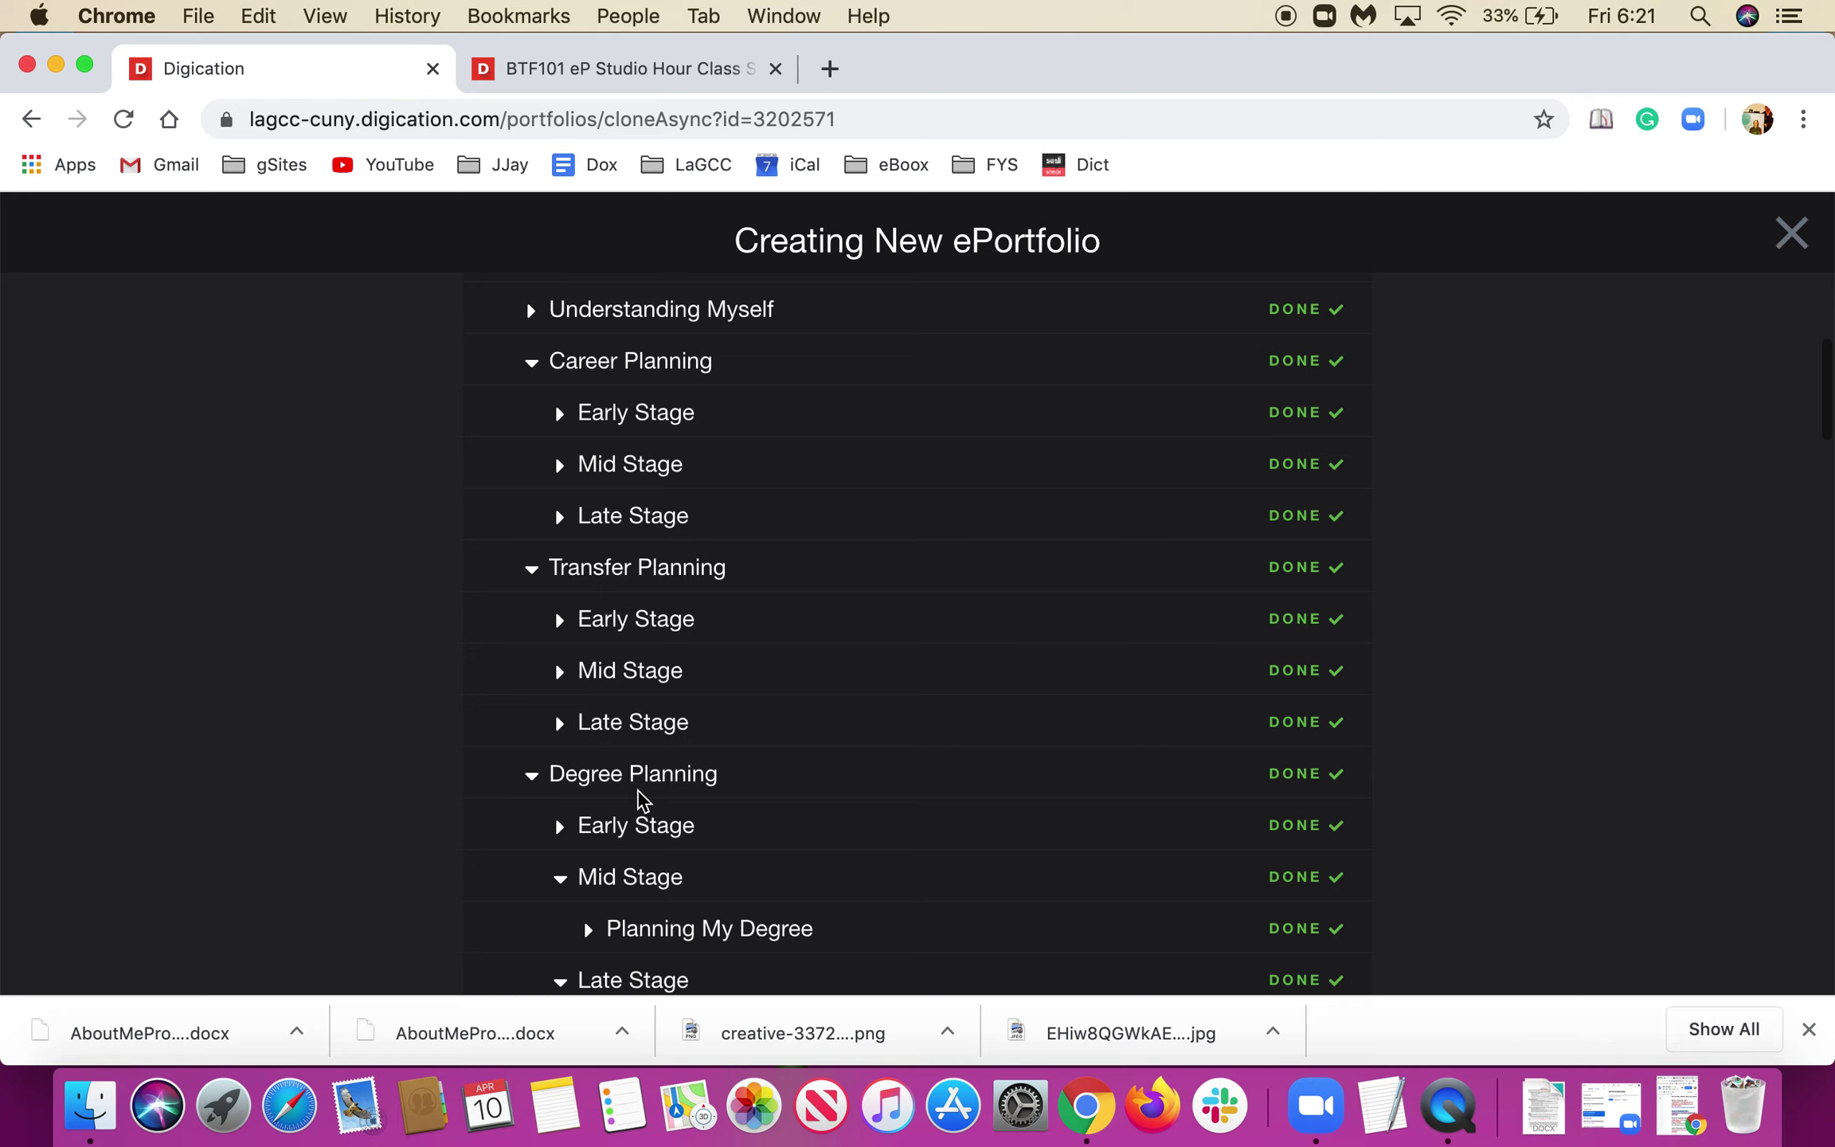
{"action": "scroll", "coordinate": [641, 801], "scroll_direction": "down", "scroll_amount": 1}
{"action": "scroll", "coordinate": [641, 800], "scroll_direction": "up", "scroll_amount": 2}
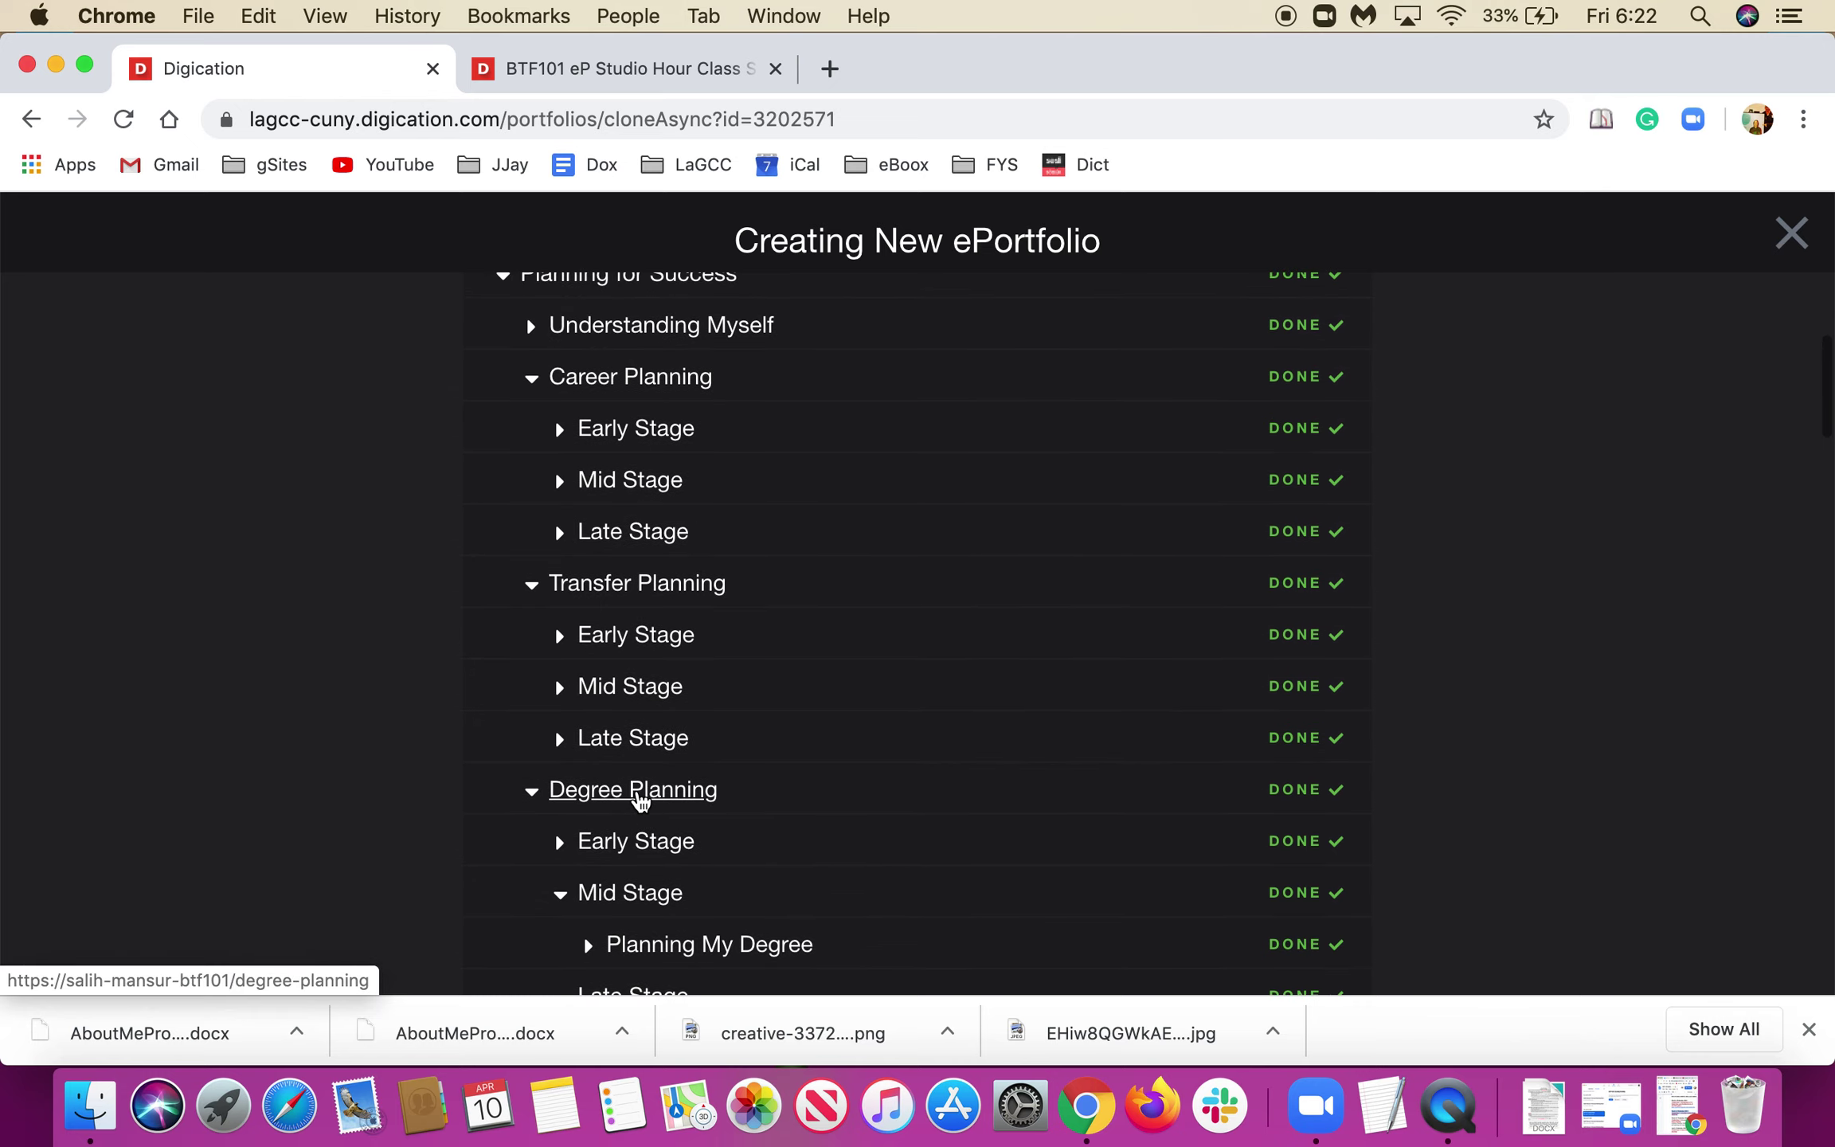
{"action": "scroll", "coordinate": [639, 794], "scroll_direction": "down", "scroll_amount": 5}
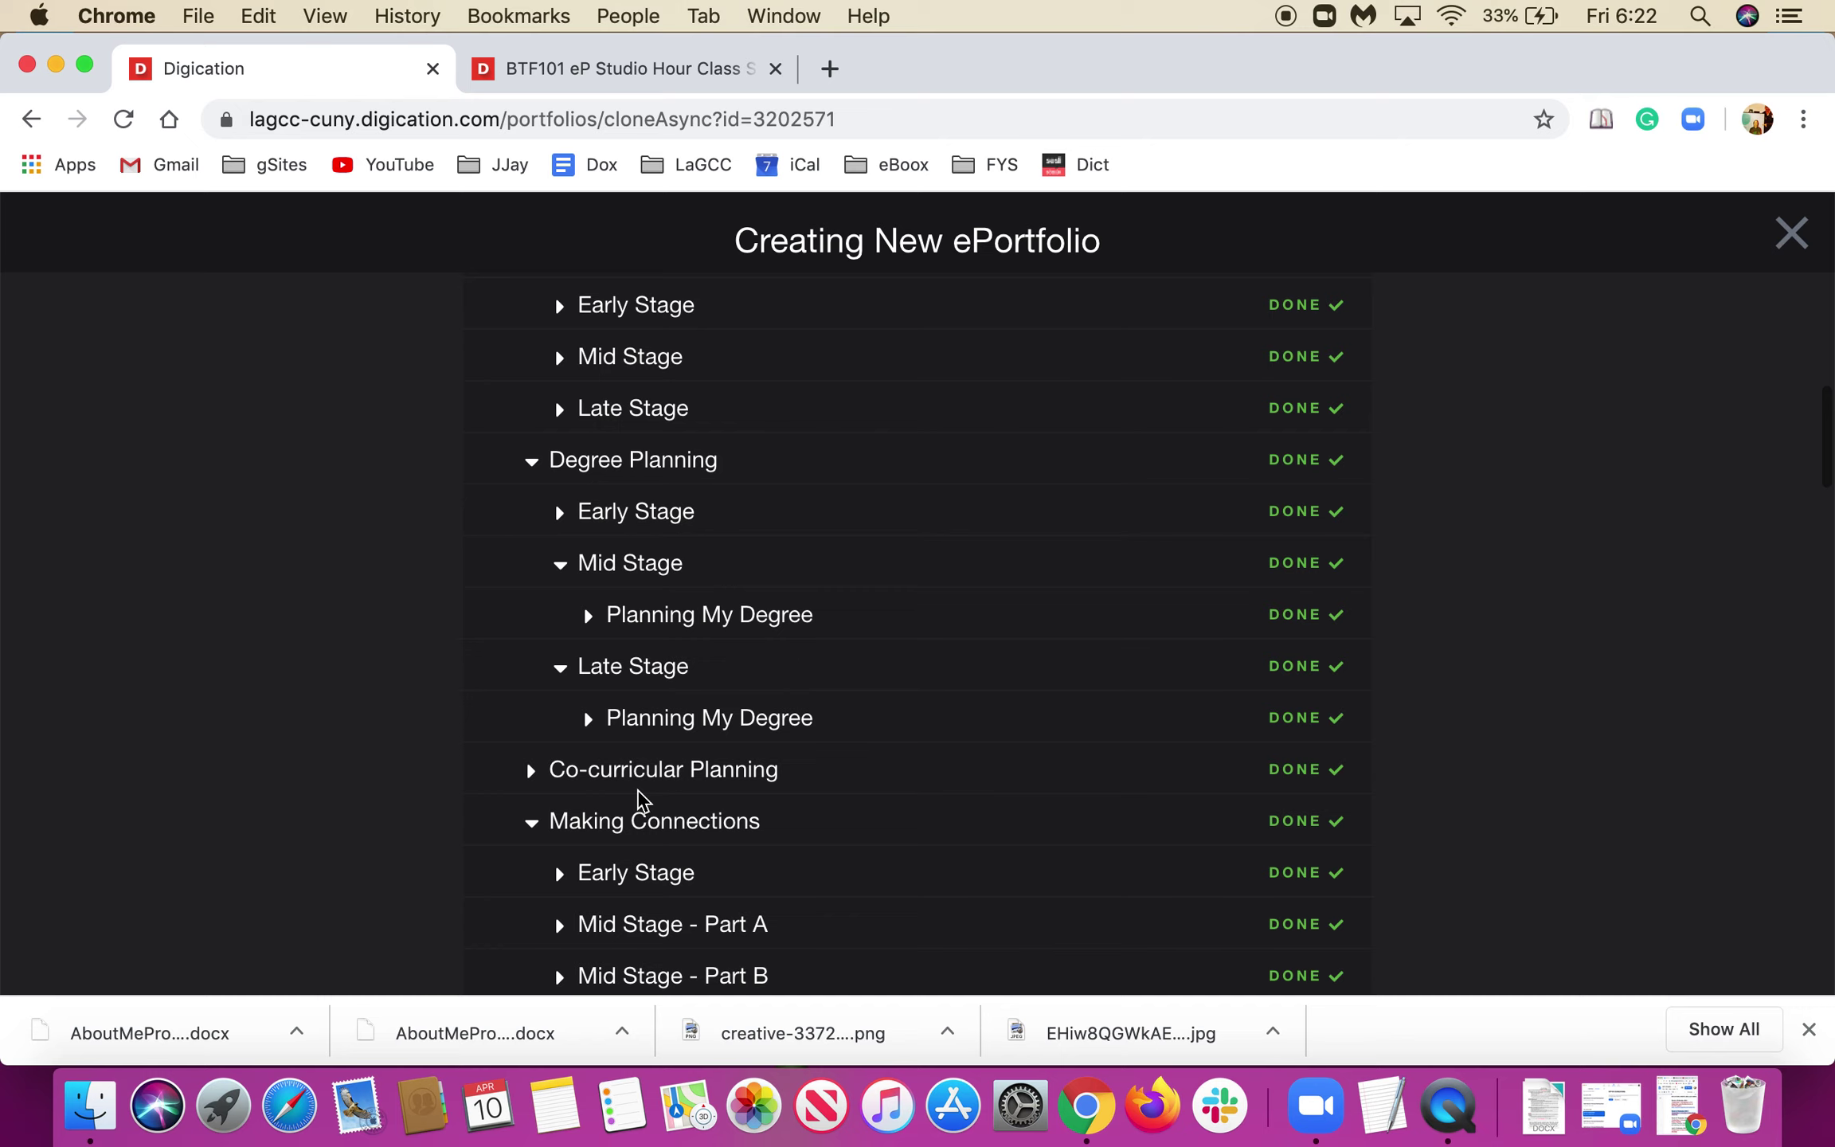
{"action": "scroll", "coordinate": [638, 794], "scroll_direction": "down", "scroll_amount": 1}
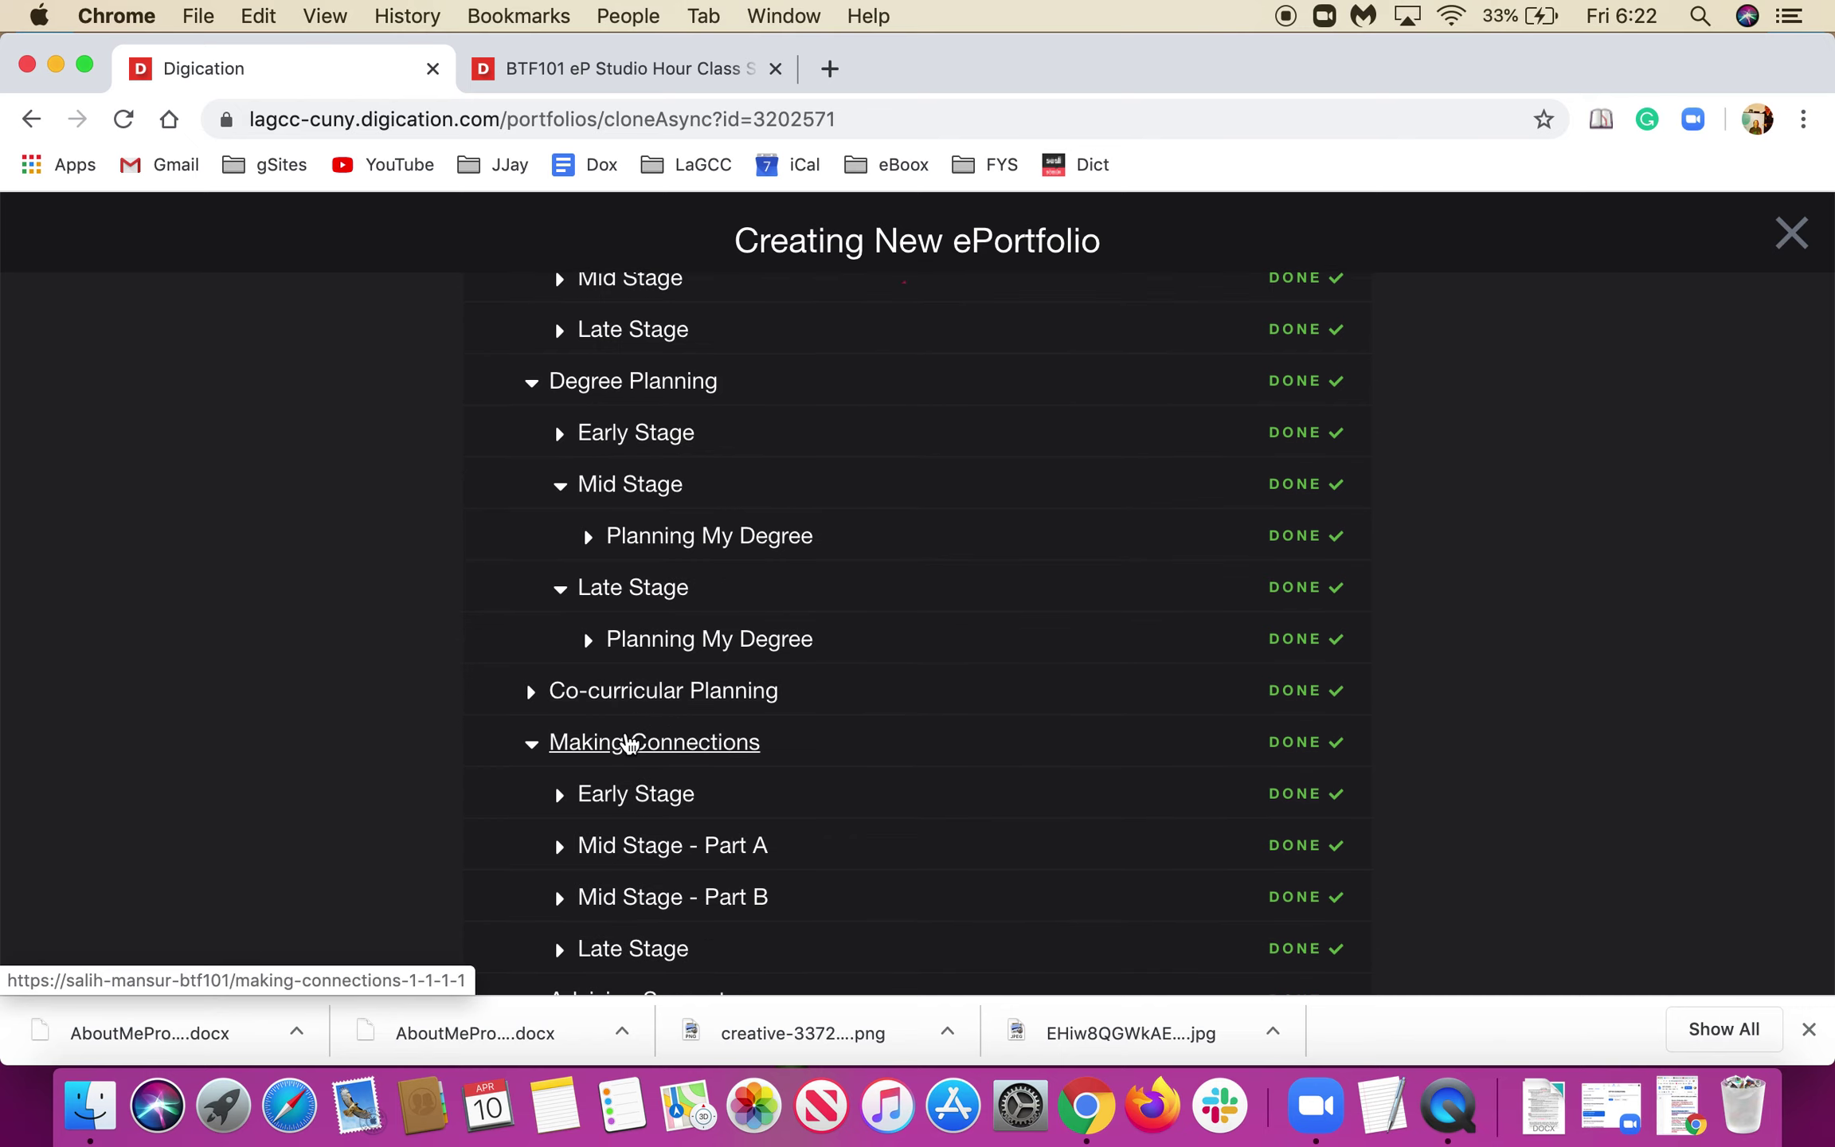
{"action": "scroll", "coordinate": [626, 744], "scroll_direction": "down", "scroll_amount": 1}
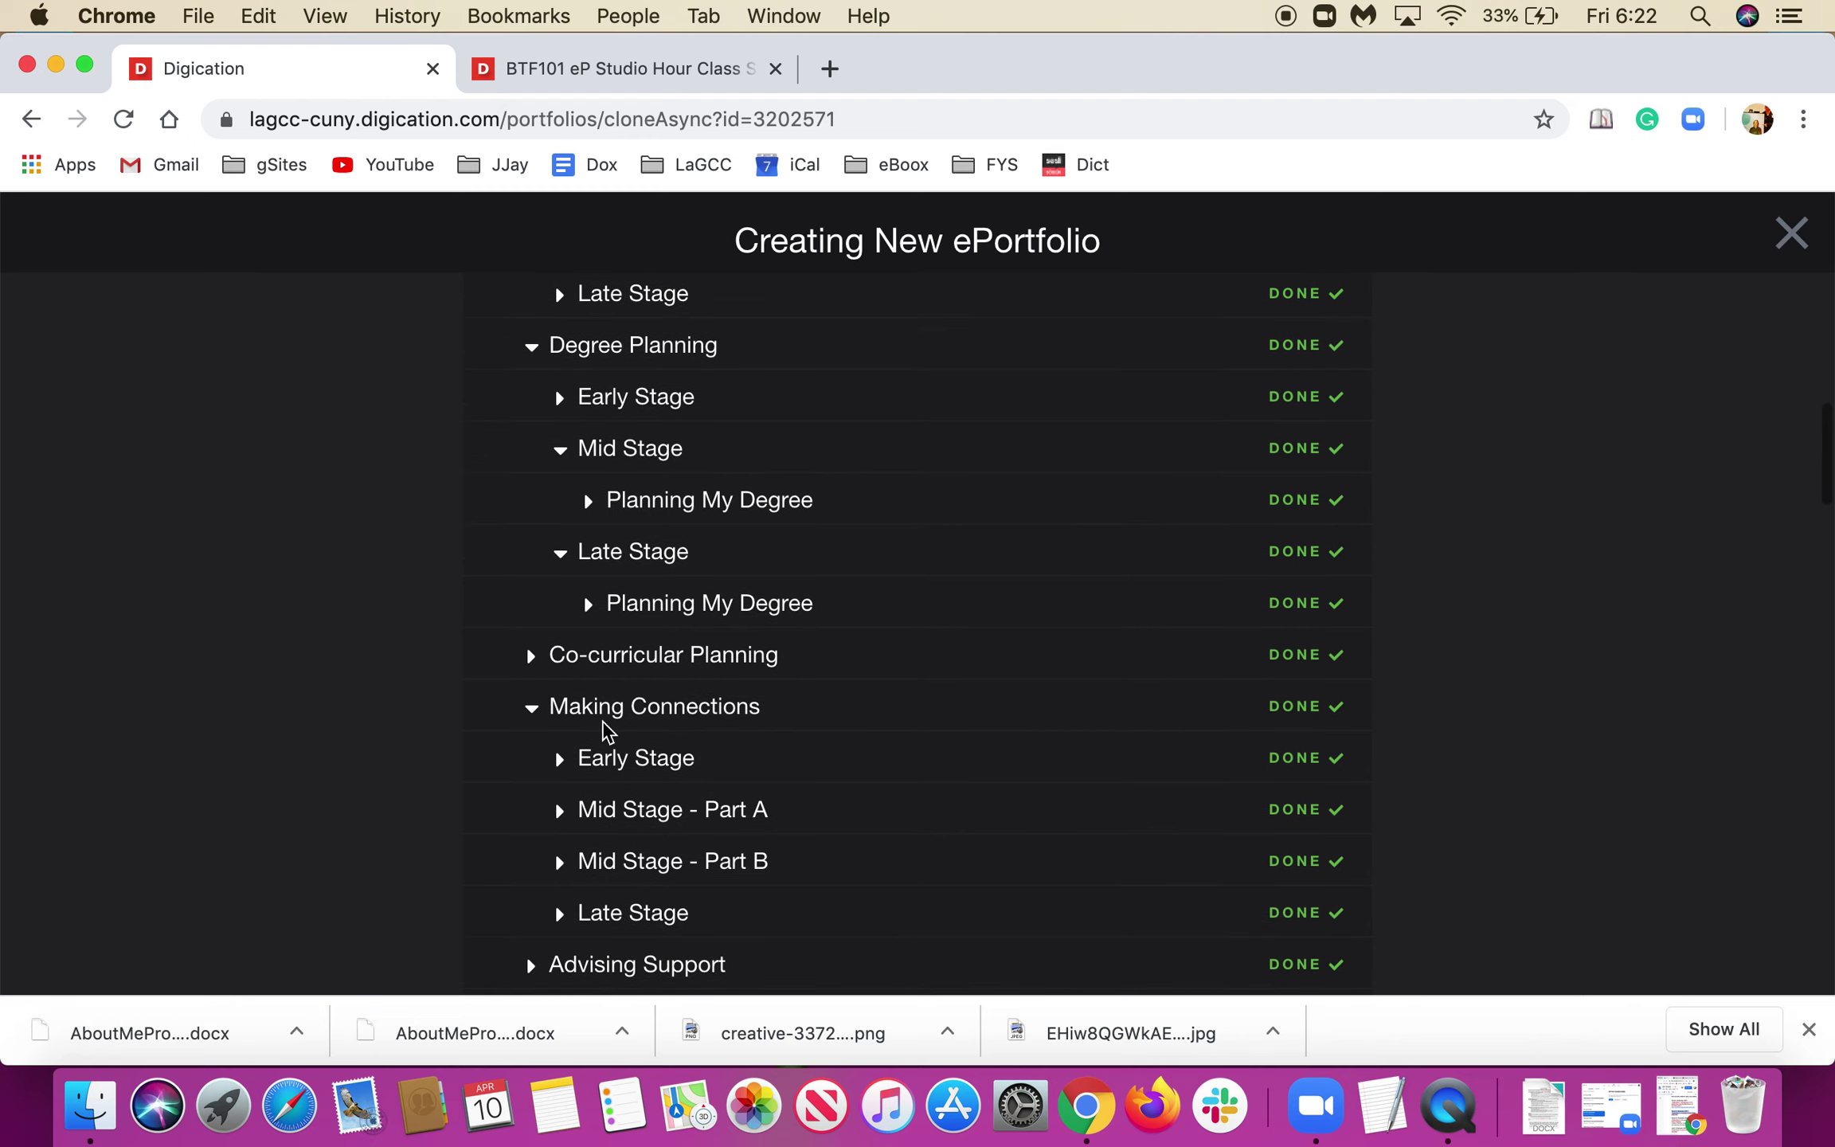
{"action": "scroll", "coordinate": [555, 756], "scroll_direction": "down", "scroll_amount": 4}
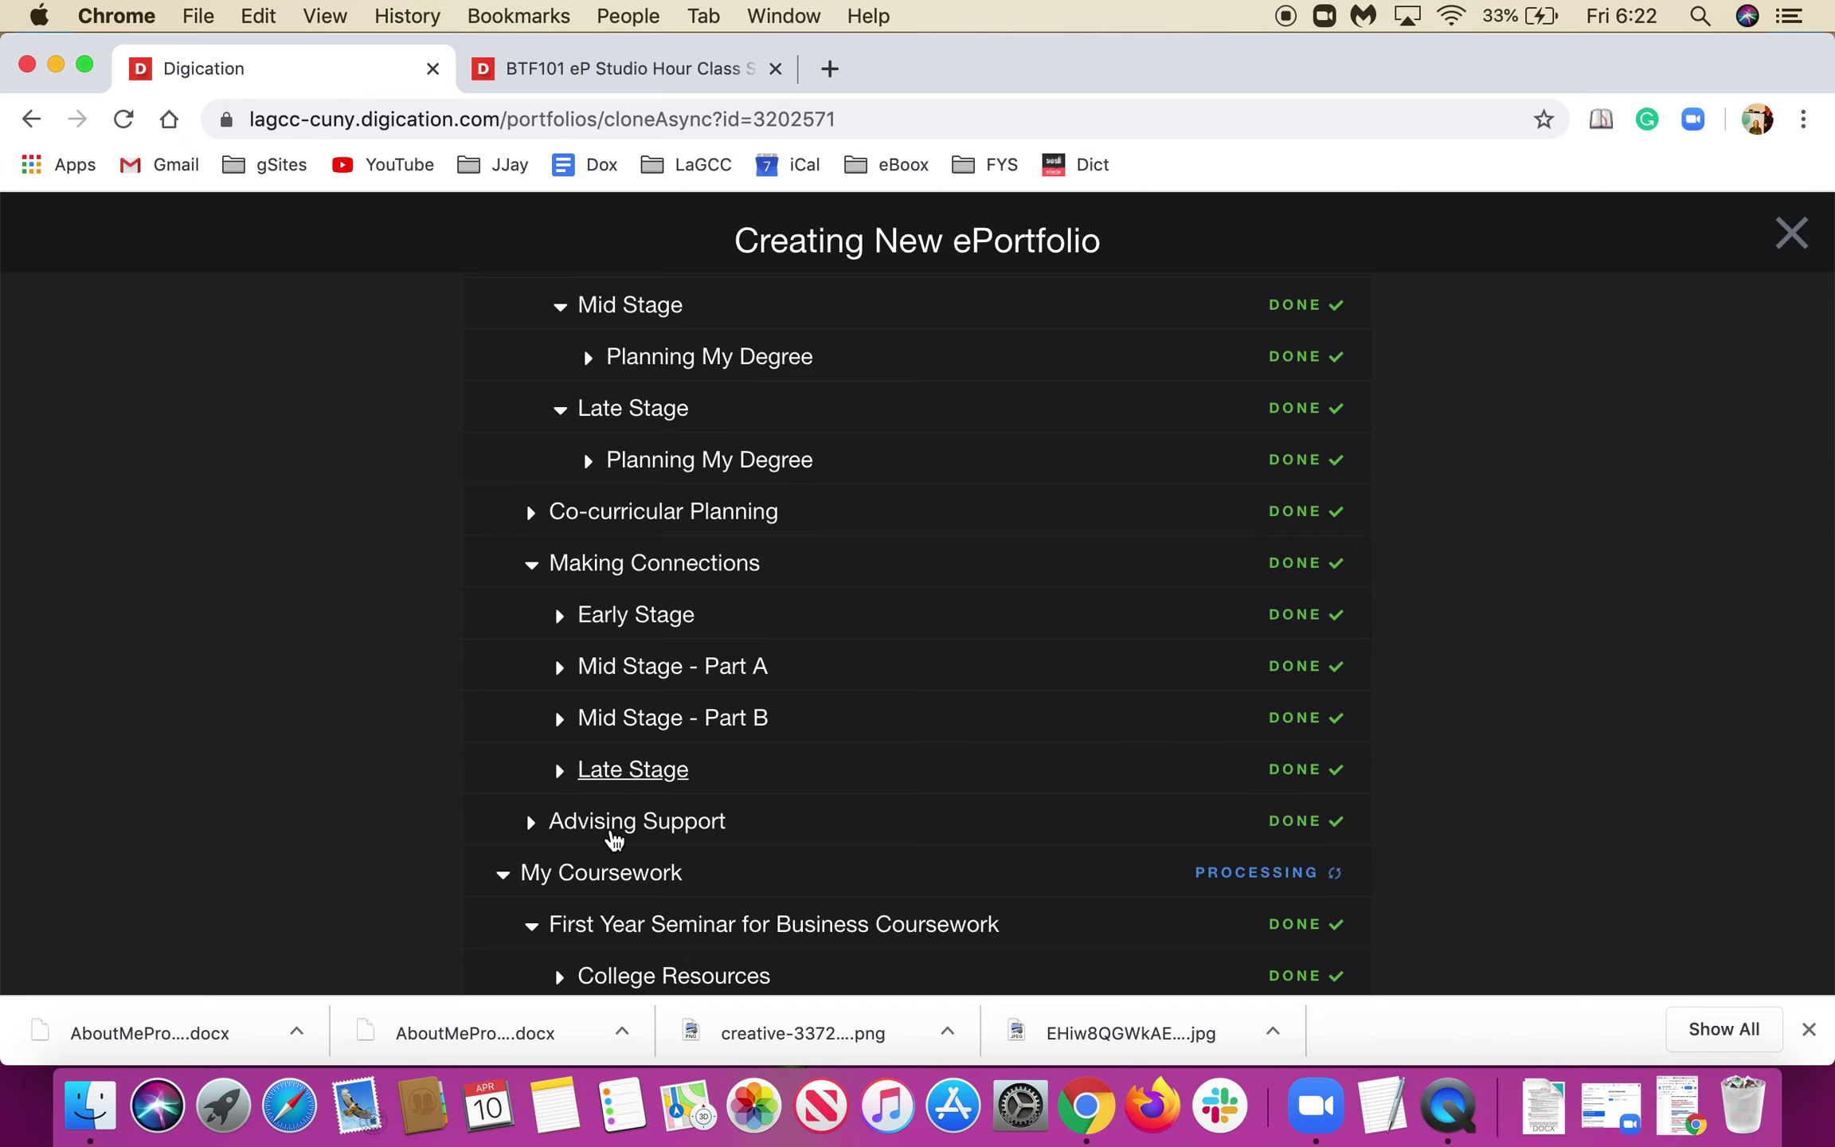
{"action": "scroll", "coordinate": [613, 836], "scroll_direction": "down", "scroll_amount": 6}
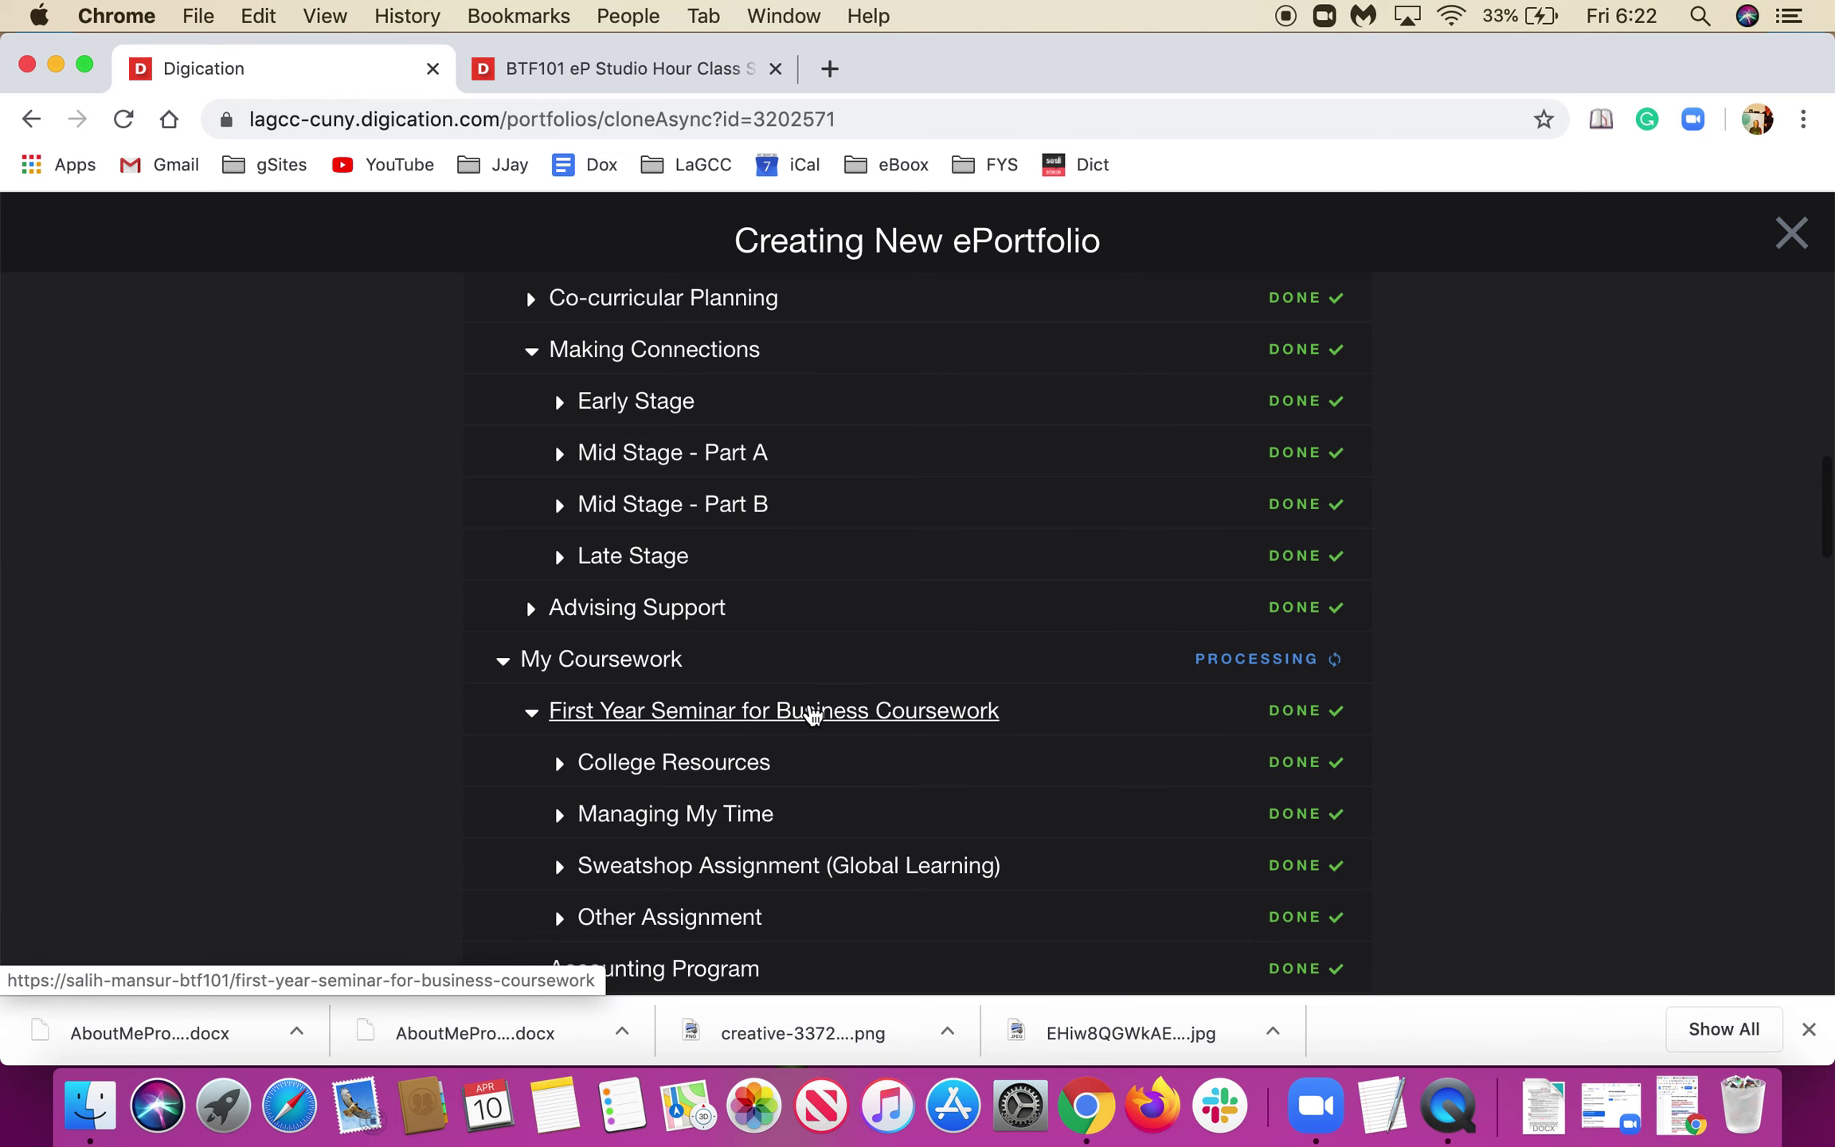
{"action": "scroll", "coordinate": [553, 727], "scroll_direction": "down", "scroll_amount": 5}
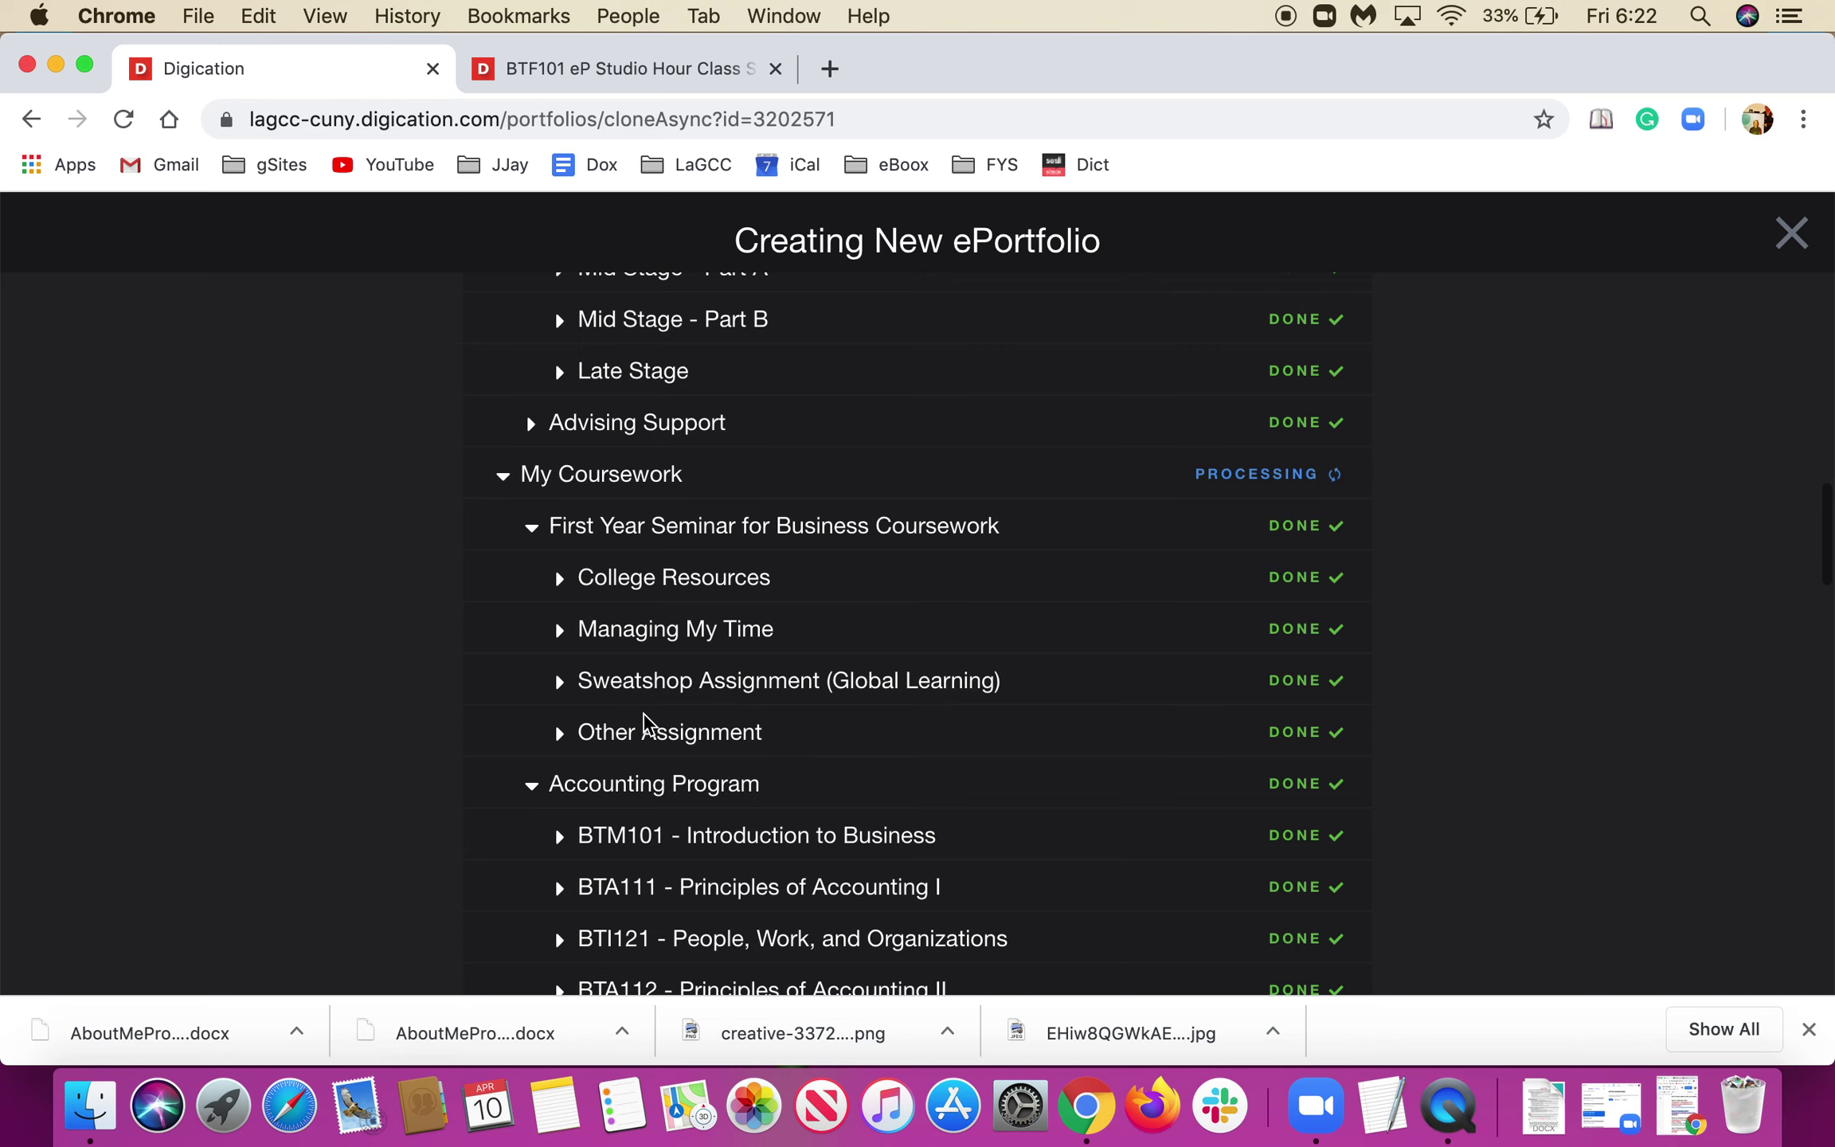
{"action": "scroll", "coordinate": [645, 723], "scroll_direction": "down", "scroll_amount": 5}
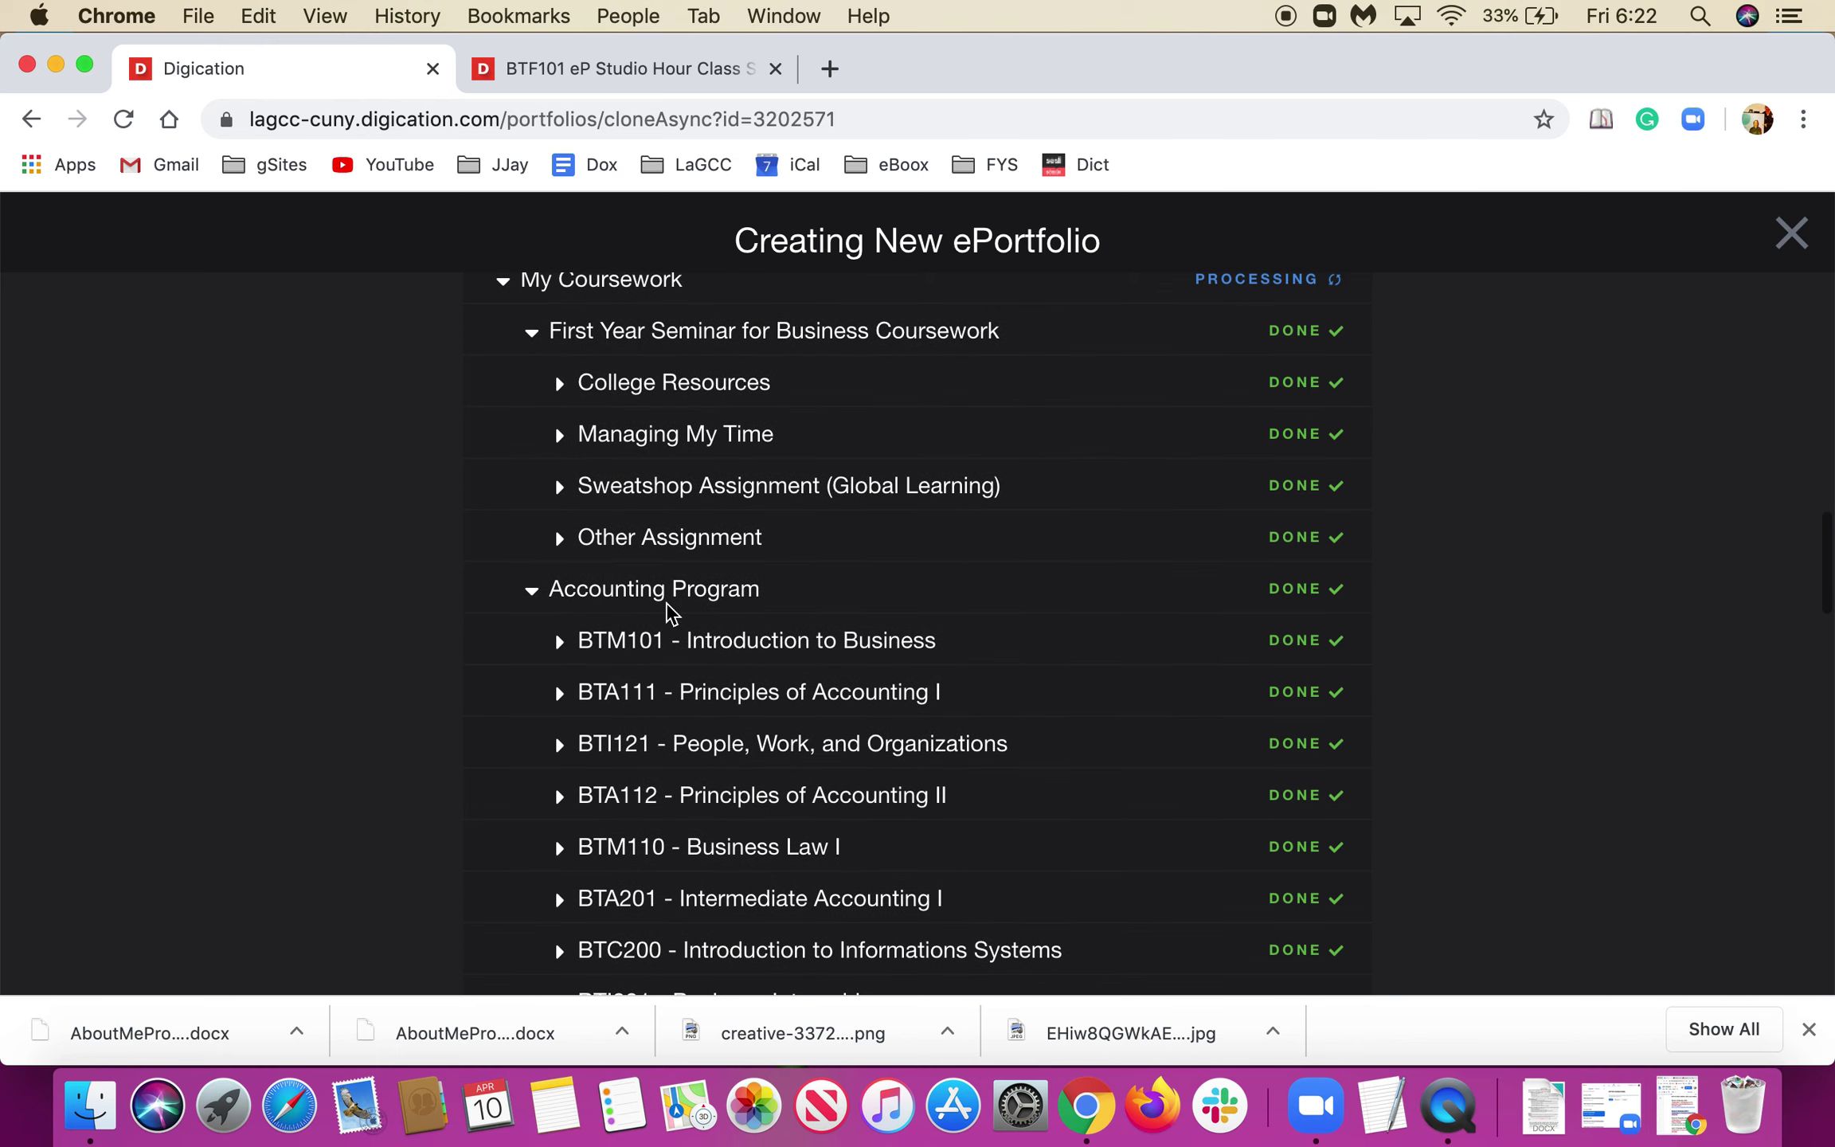
{"action": "scroll", "coordinate": [668, 607], "scroll_direction": "down", "scroll_amount": 3}
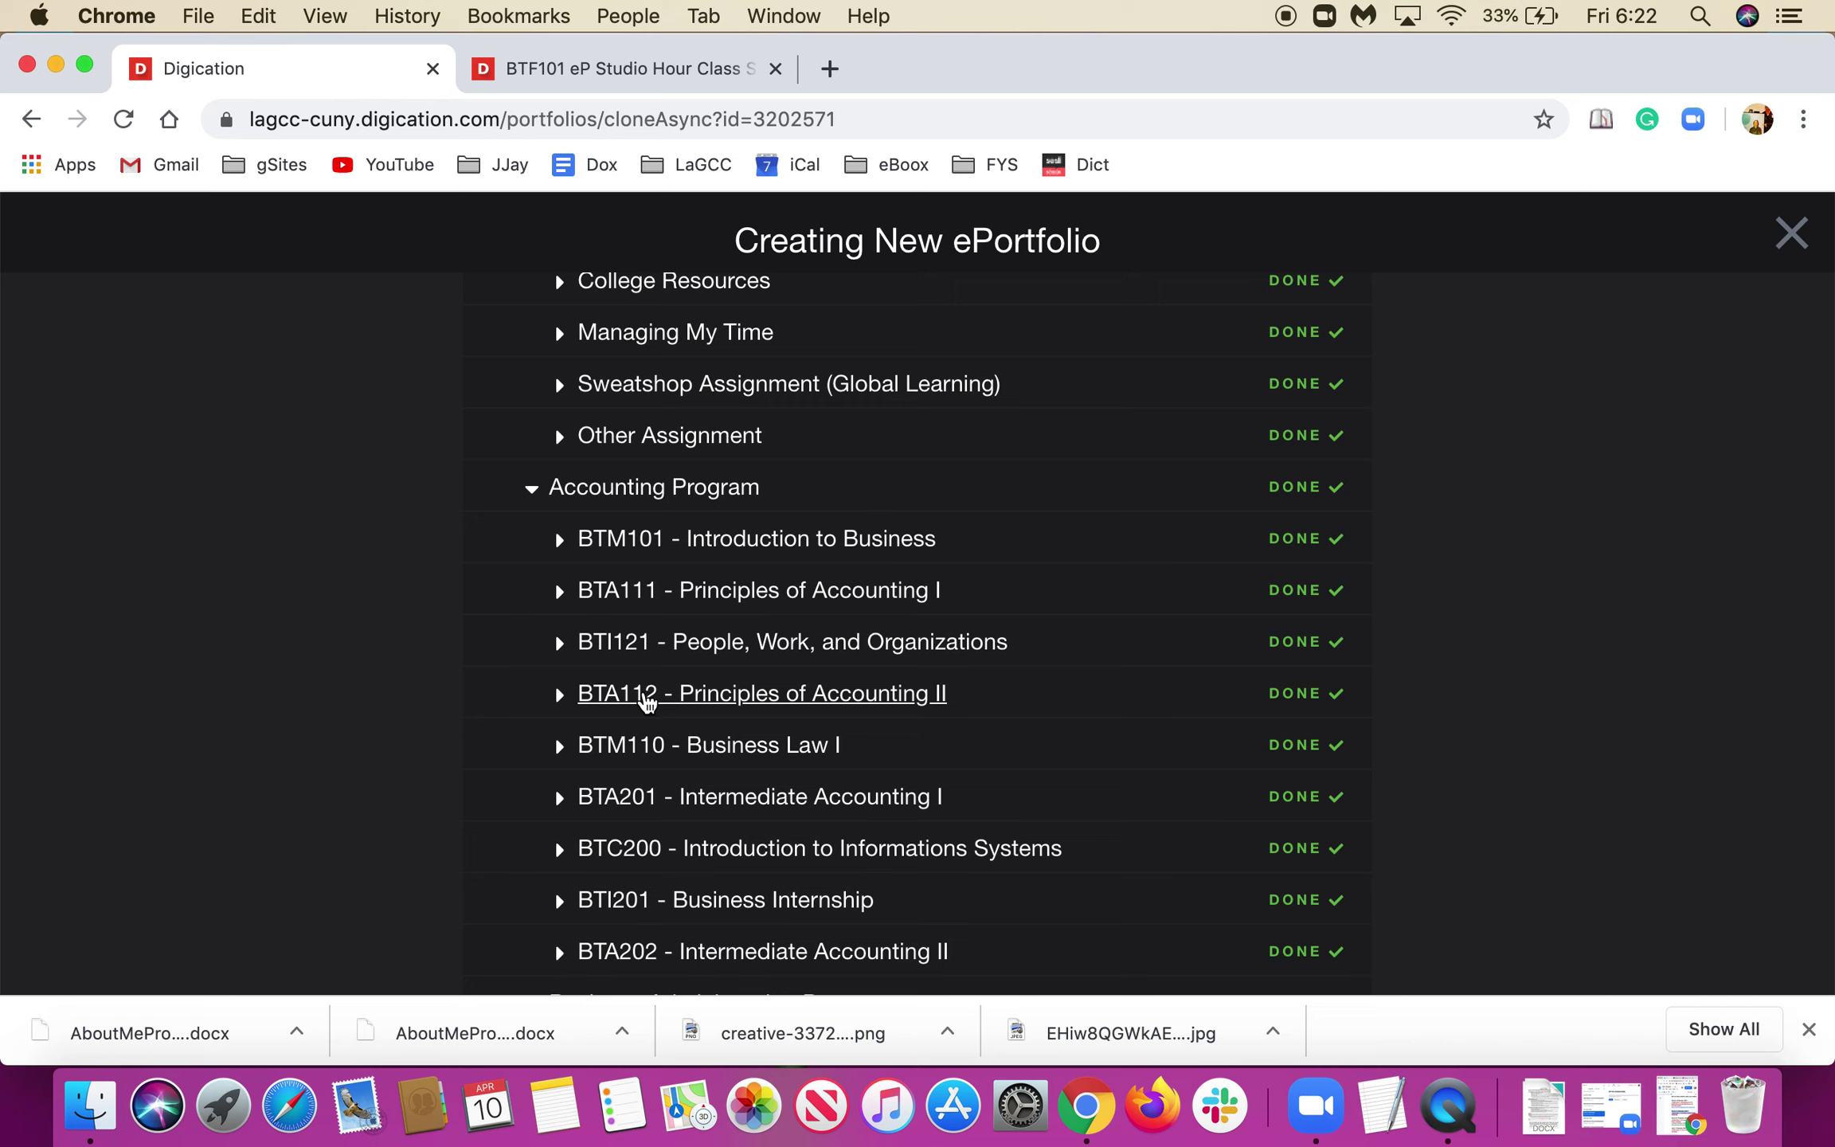
{"action": "scroll", "coordinate": [647, 701], "scroll_direction": "down", "scroll_amount": 5}
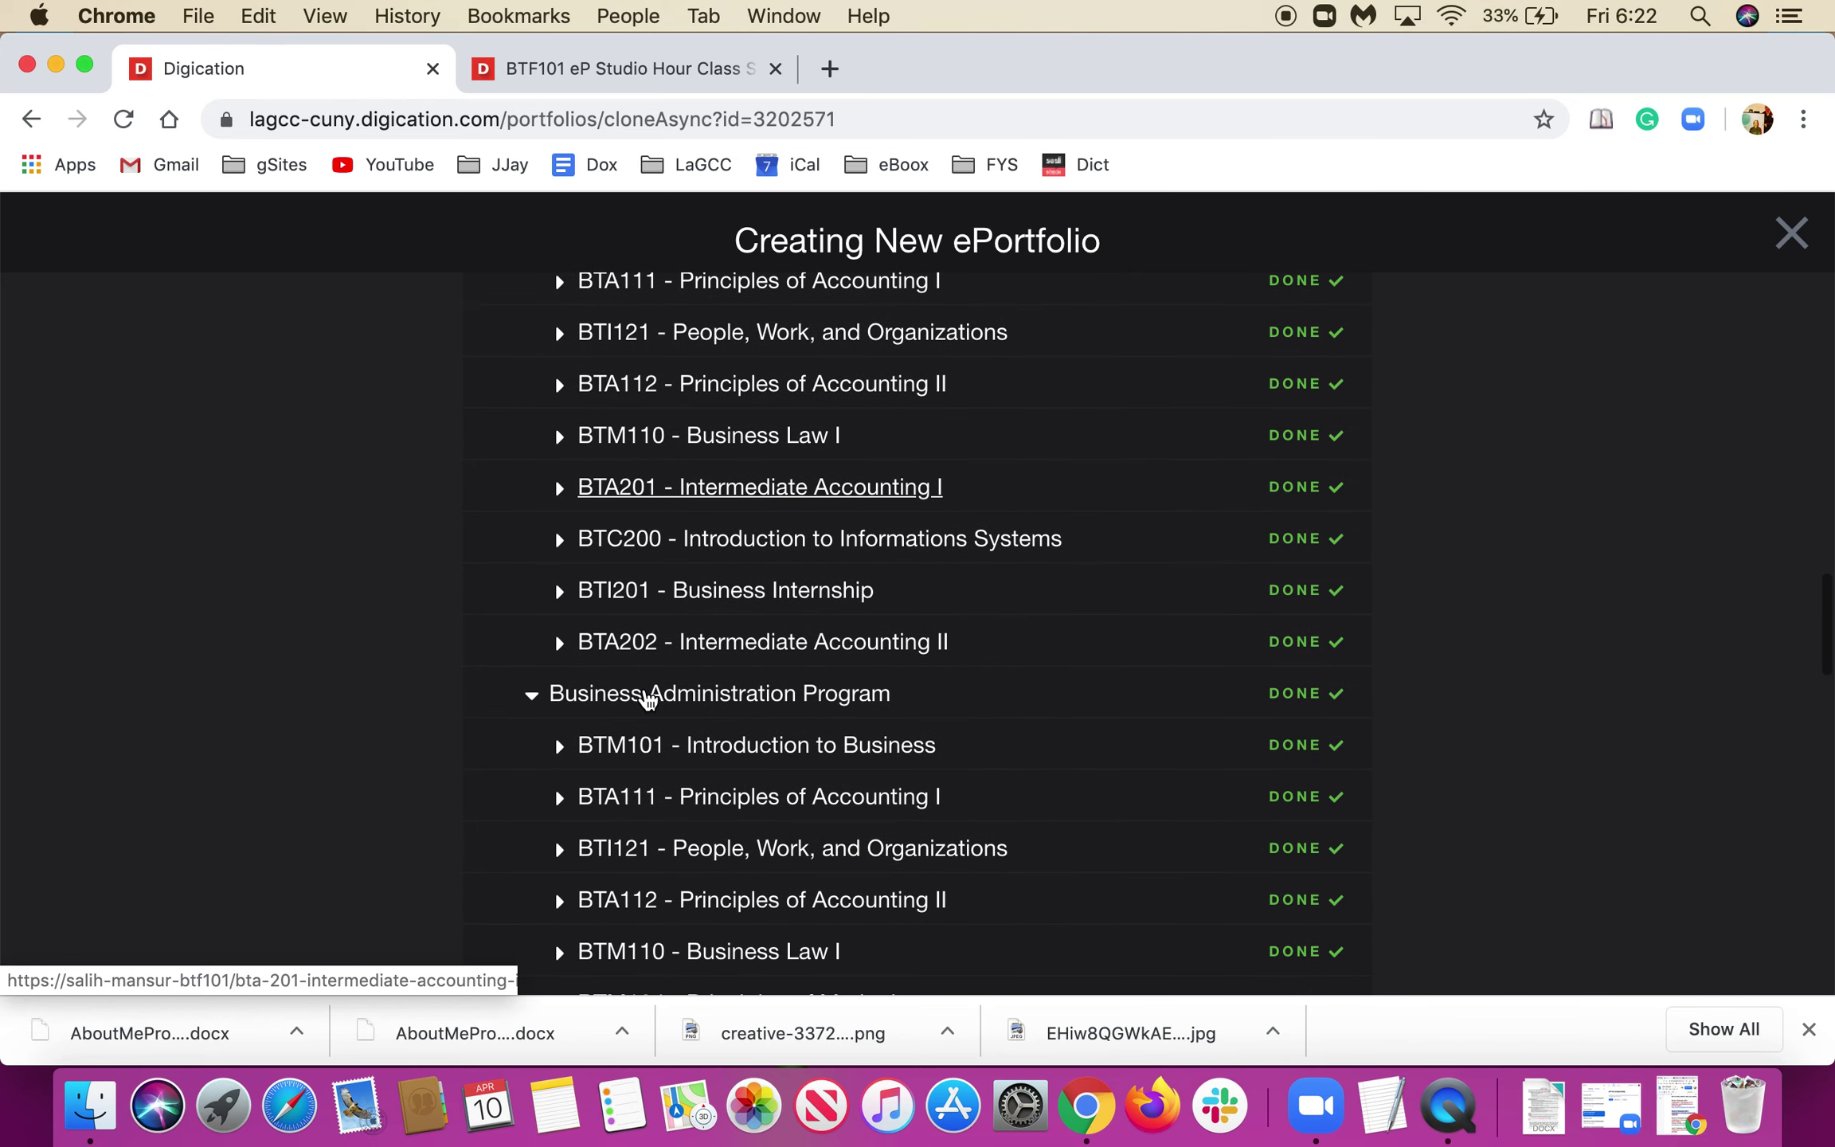
{"action": "scroll", "coordinate": [647, 700], "scroll_direction": "up", "scroll_amount": 1}
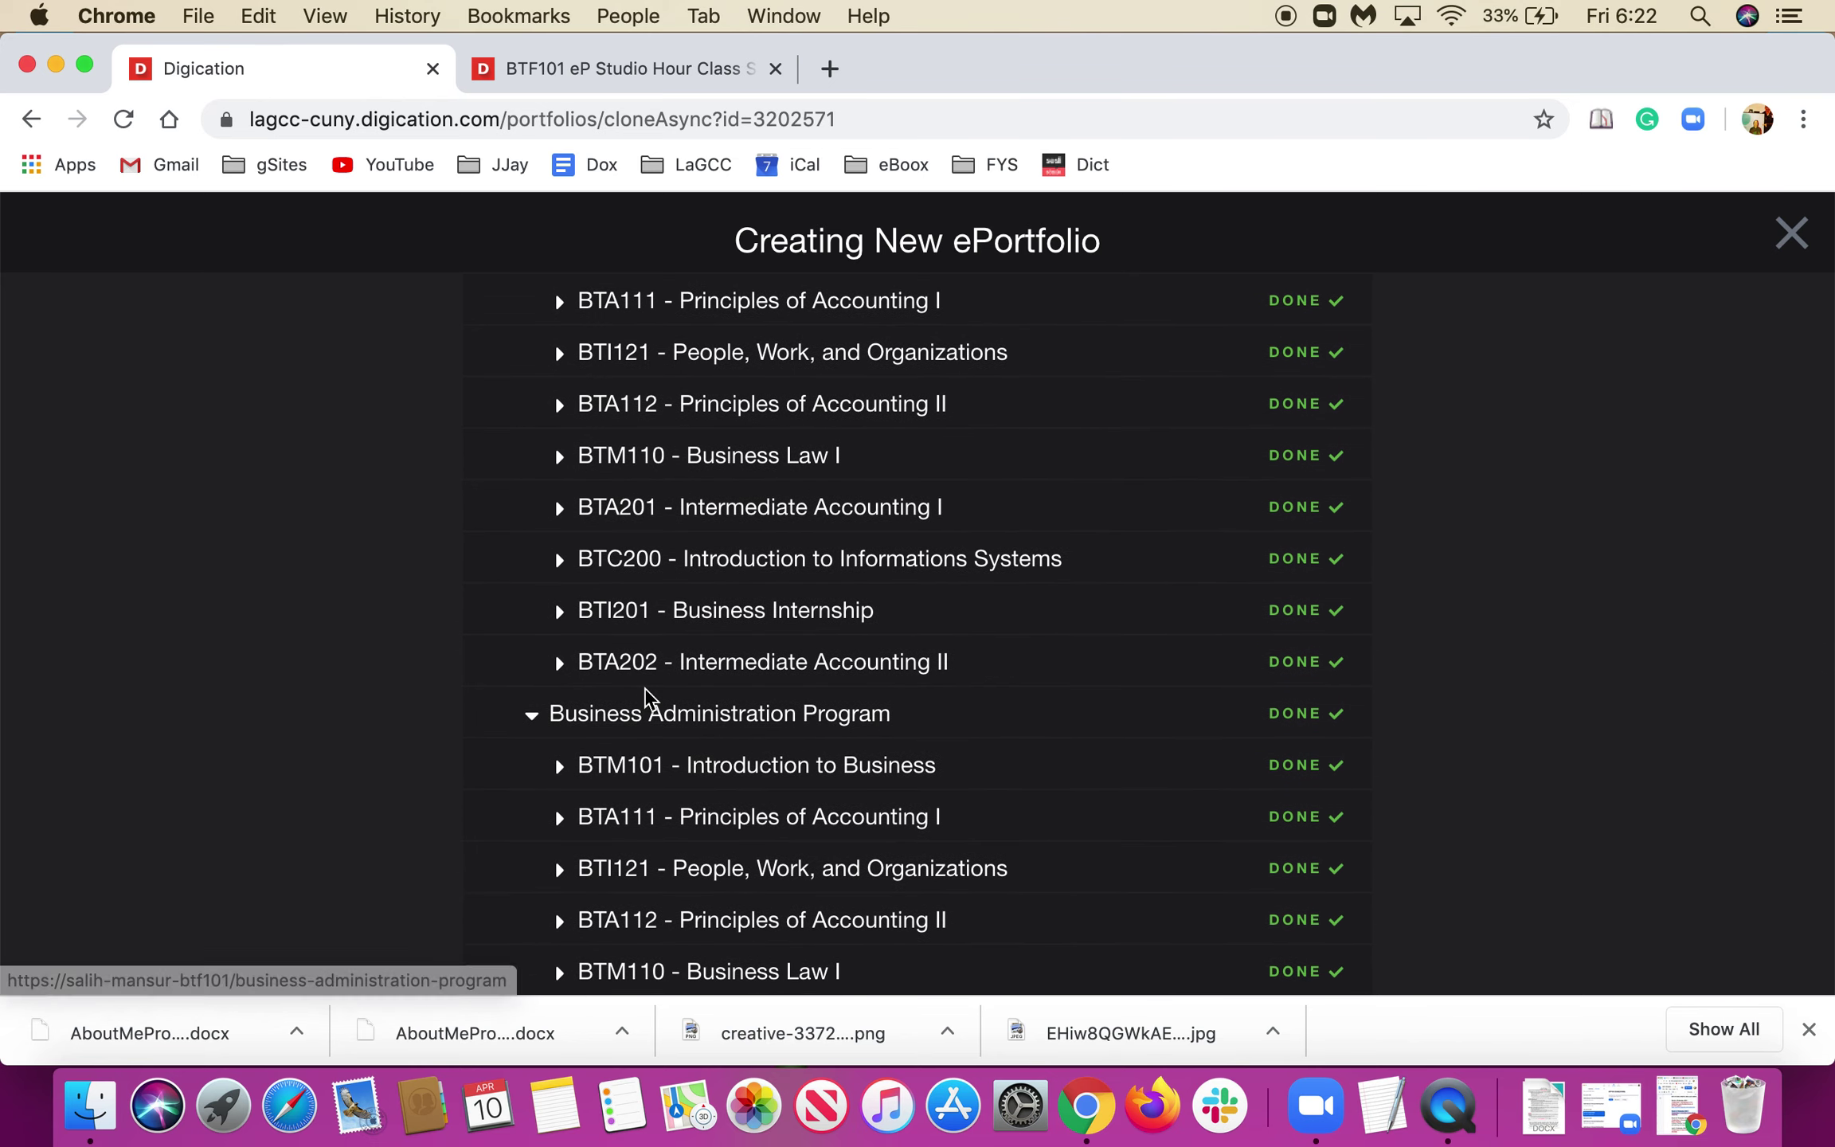
{"action": "scroll", "coordinate": [647, 699], "scroll_direction": "down", "scroll_amount": 10}
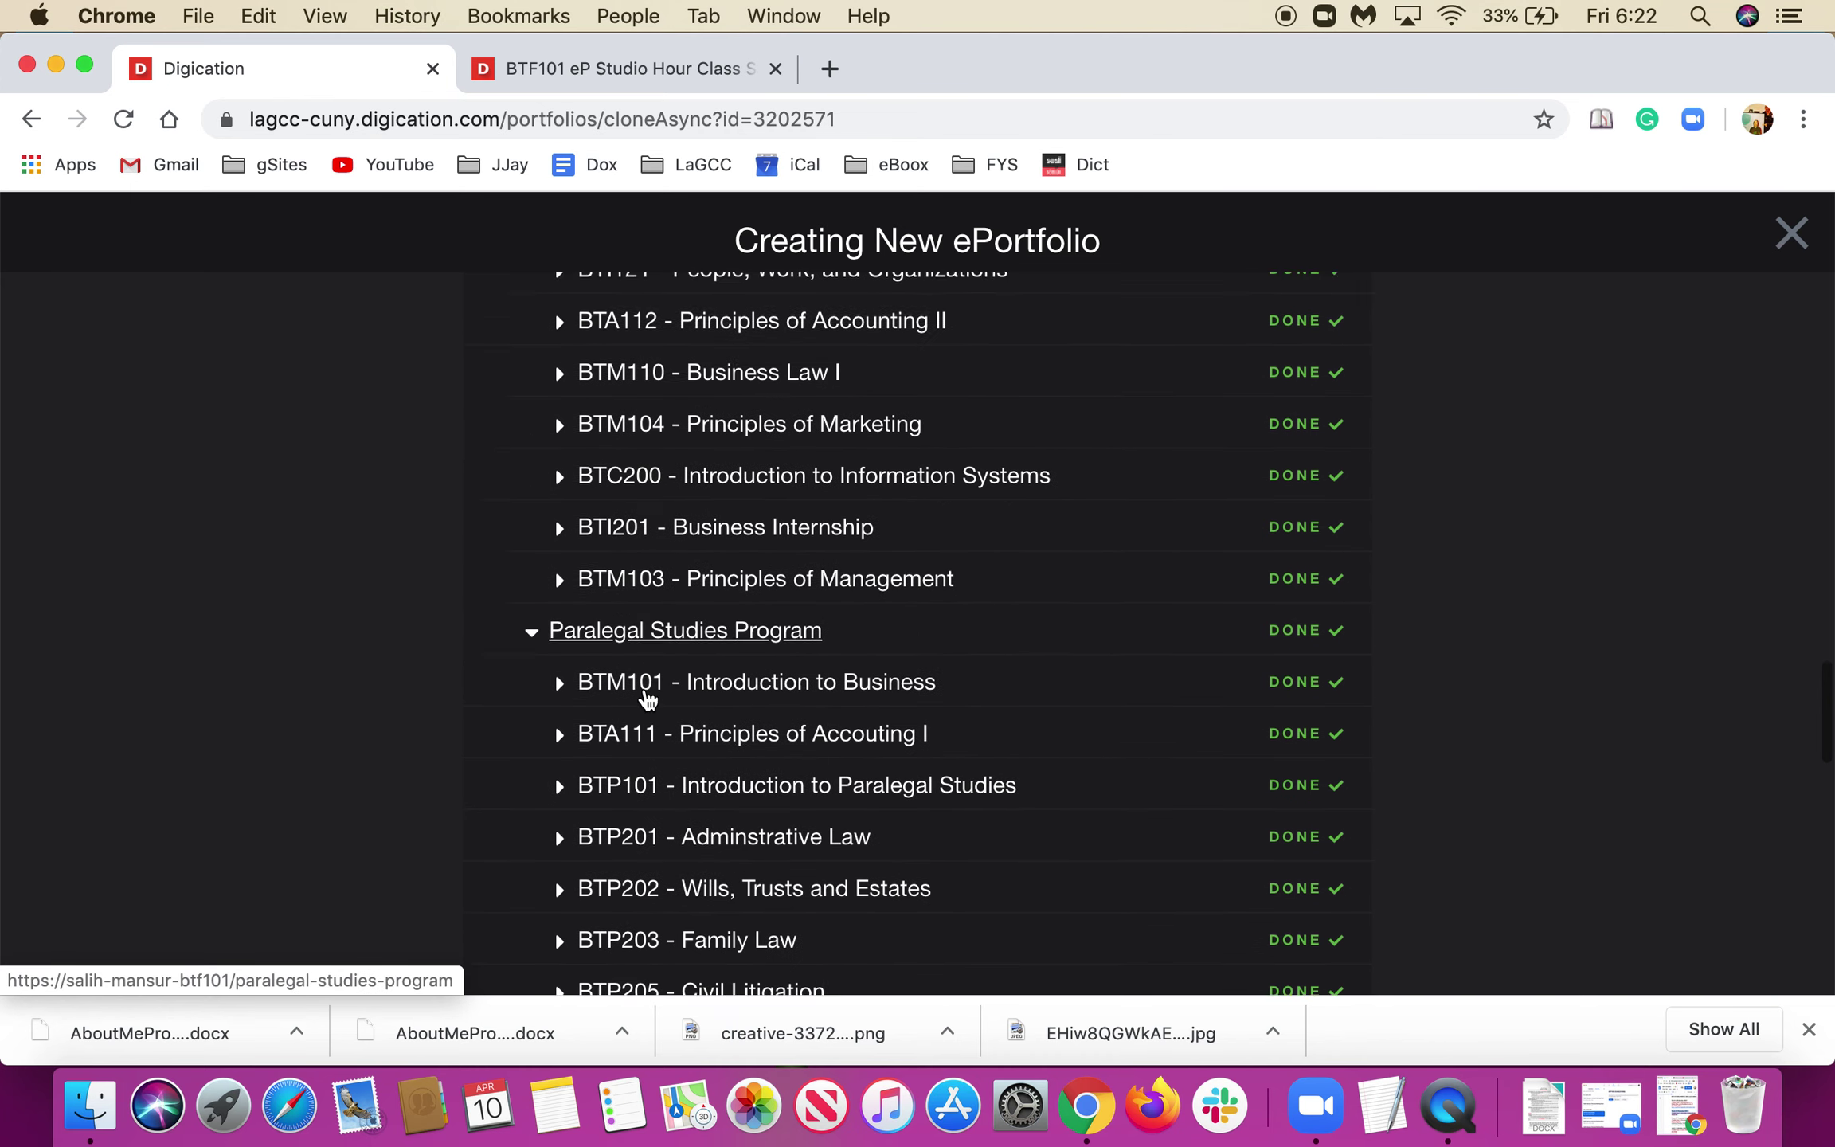
{"action": "scroll", "coordinate": [647, 698], "scroll_direction": "down", "scroll_amount": 18}
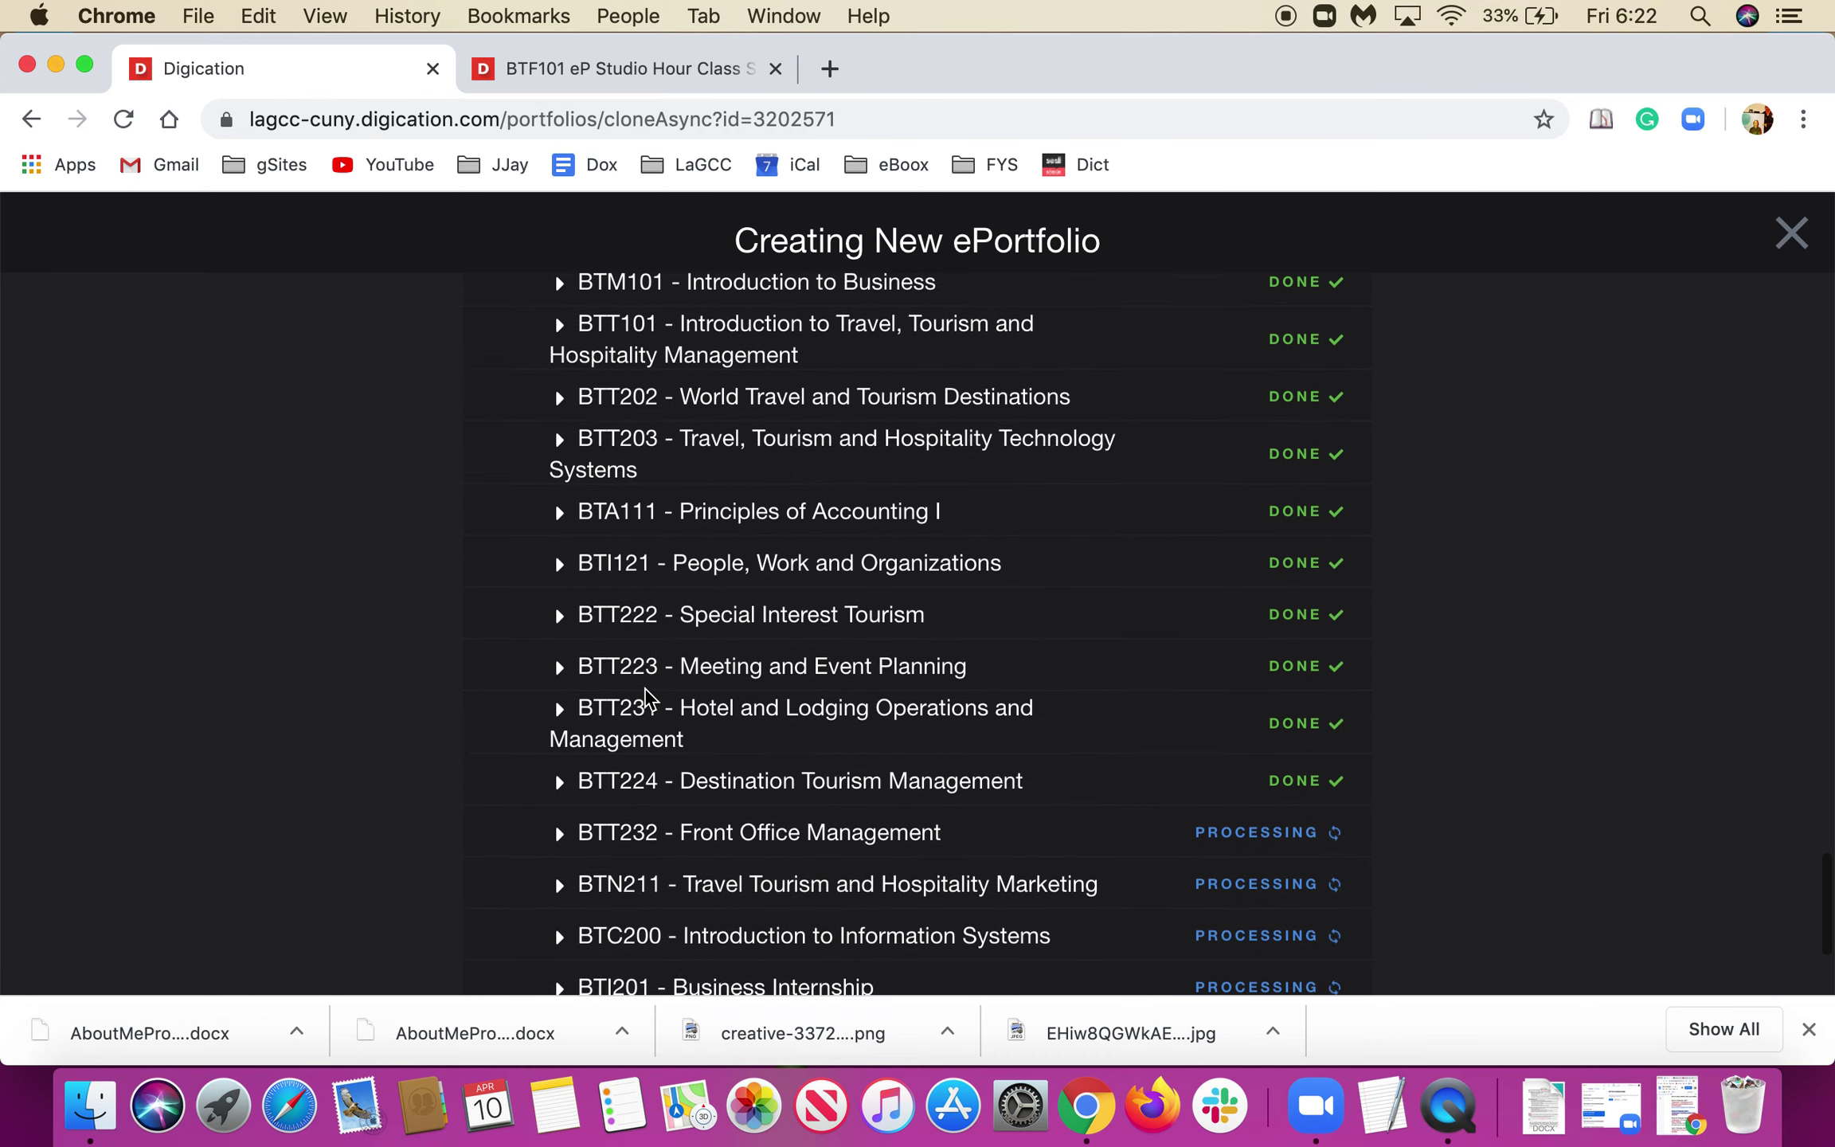
{"action": "scroll", "coordinate": [646, 692], "scroll_direction": "down", "scroll_amount": 4}
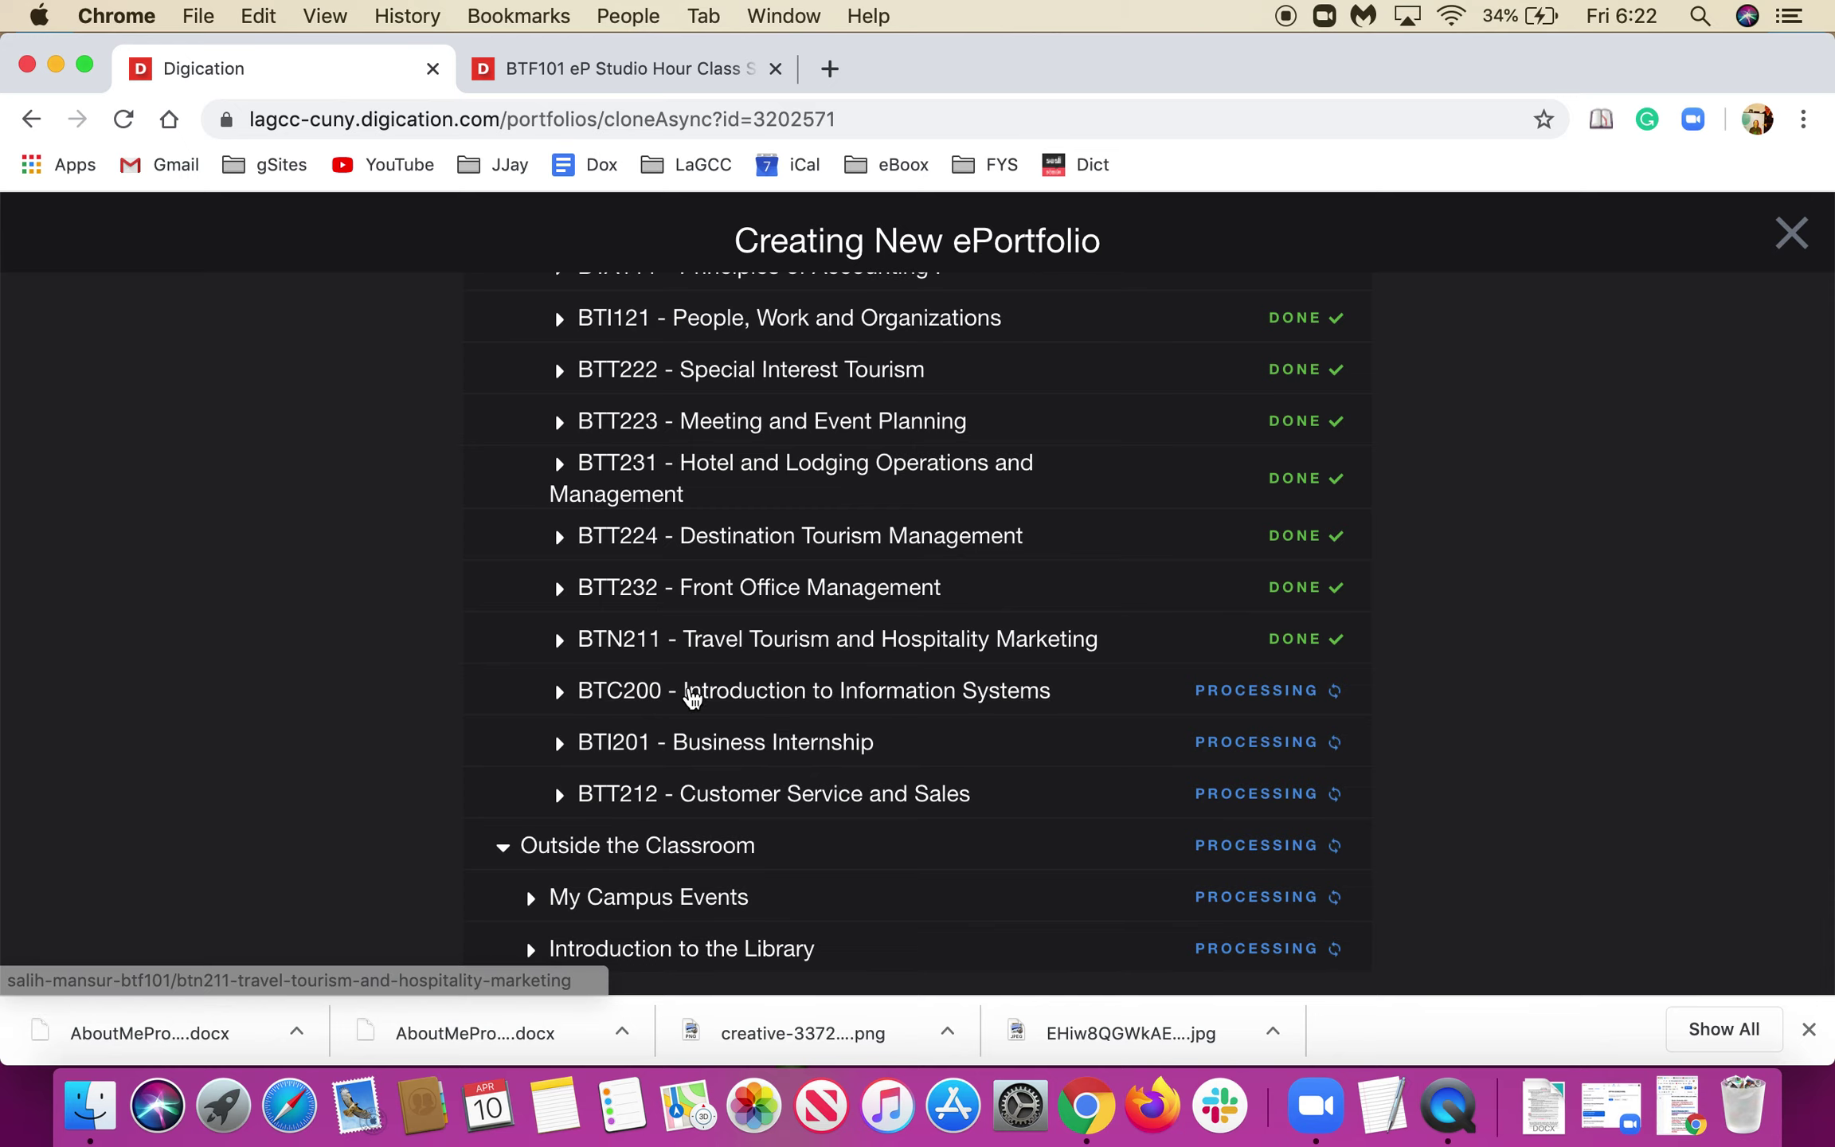
{"action": "scroll", "coordinate": [431, 760], "scroll_direction": "up", "scroll_amount": 2}
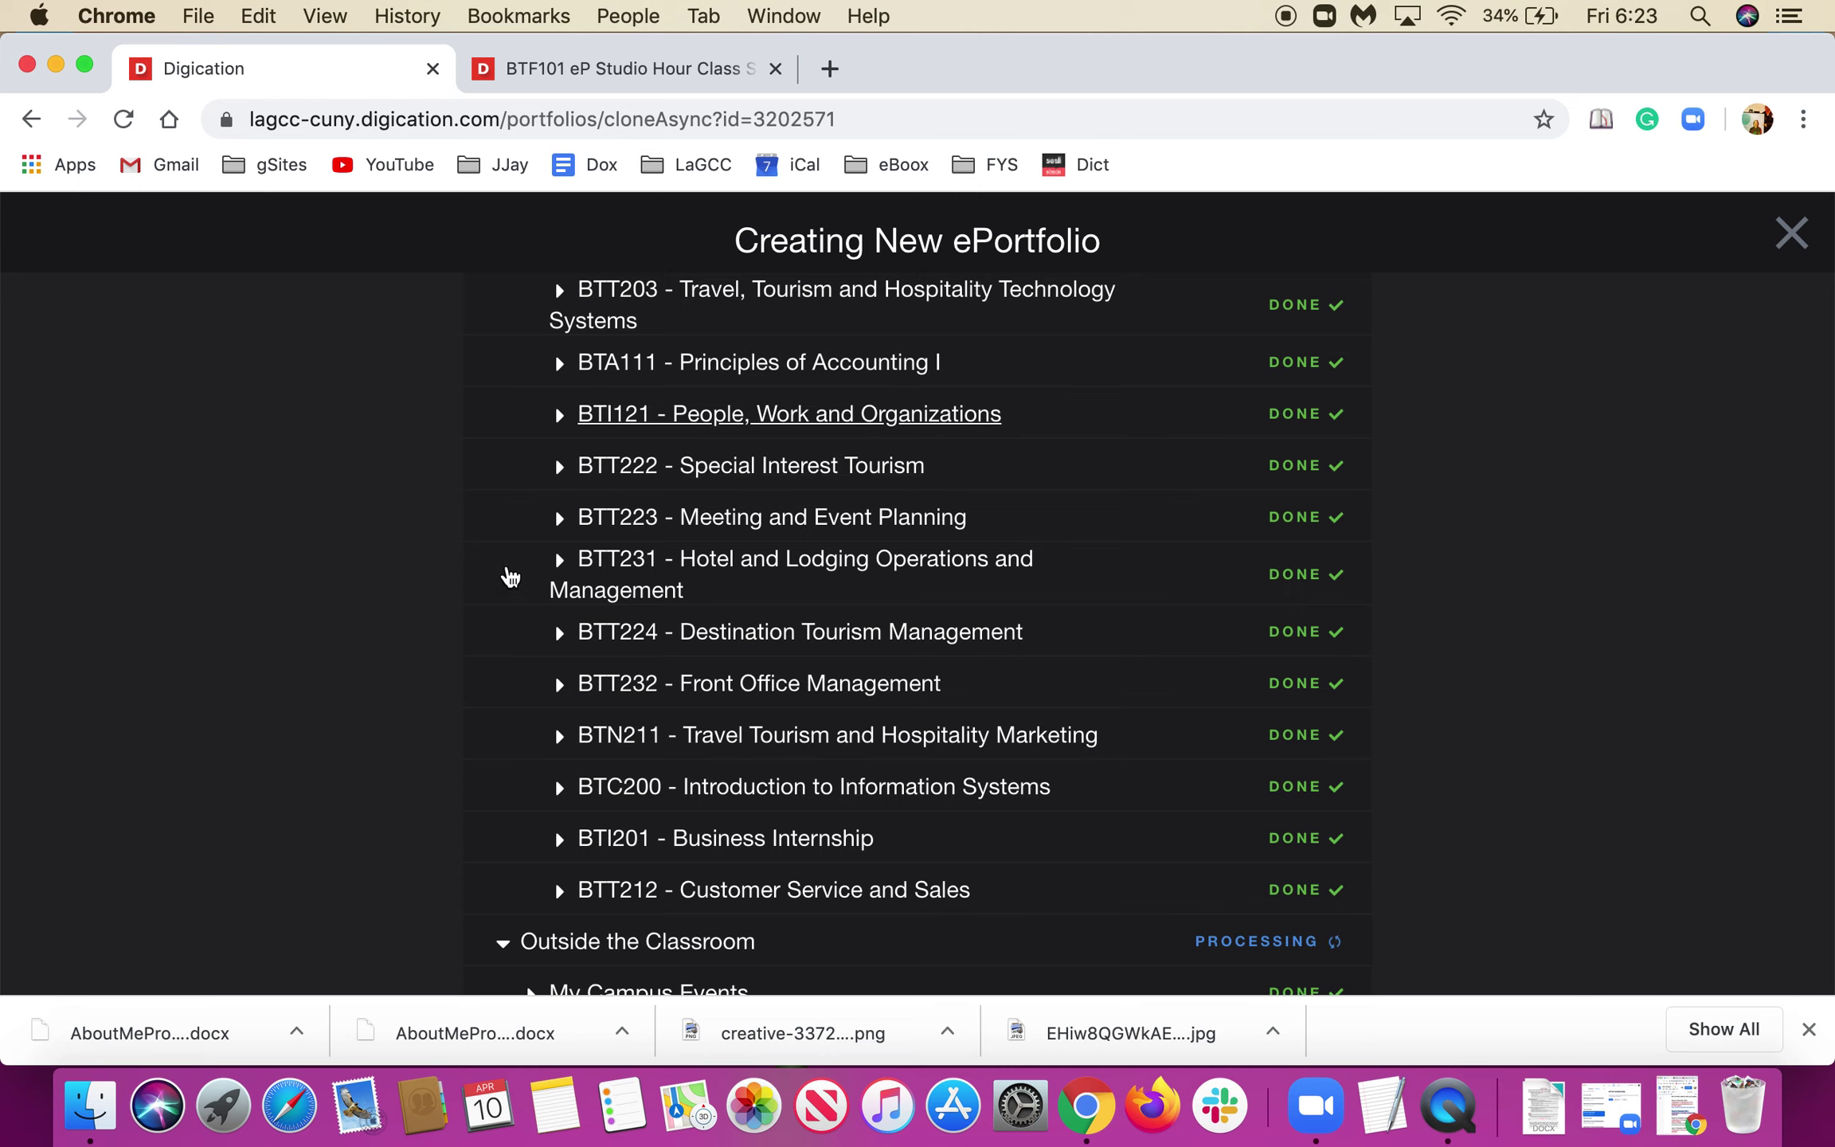
{"action": "scroll", "coordinate": [494, 585], "scroll_direction": "down", "scroll_amount": 2}
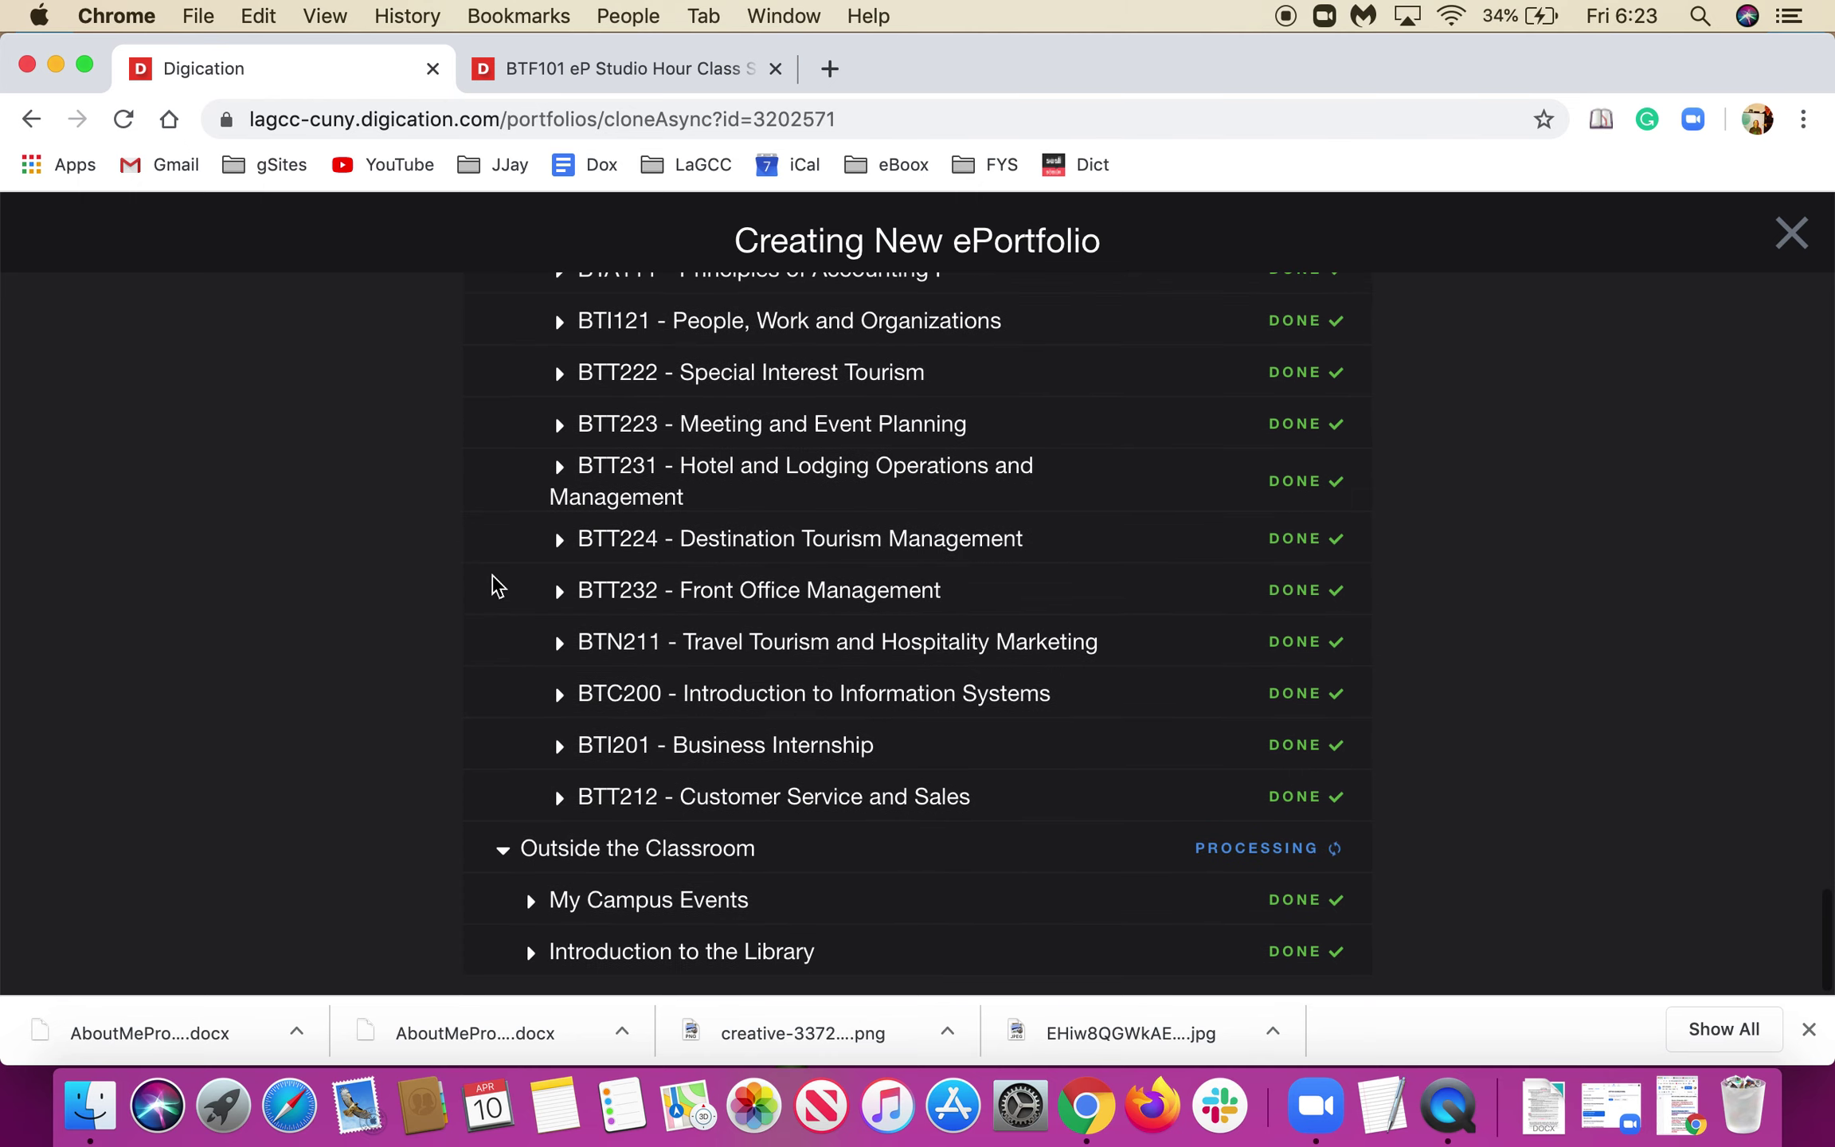
{"action": "scroll", "coordinate": [494, 586], "scroll_direction": "up", "scroll_amount": 3}
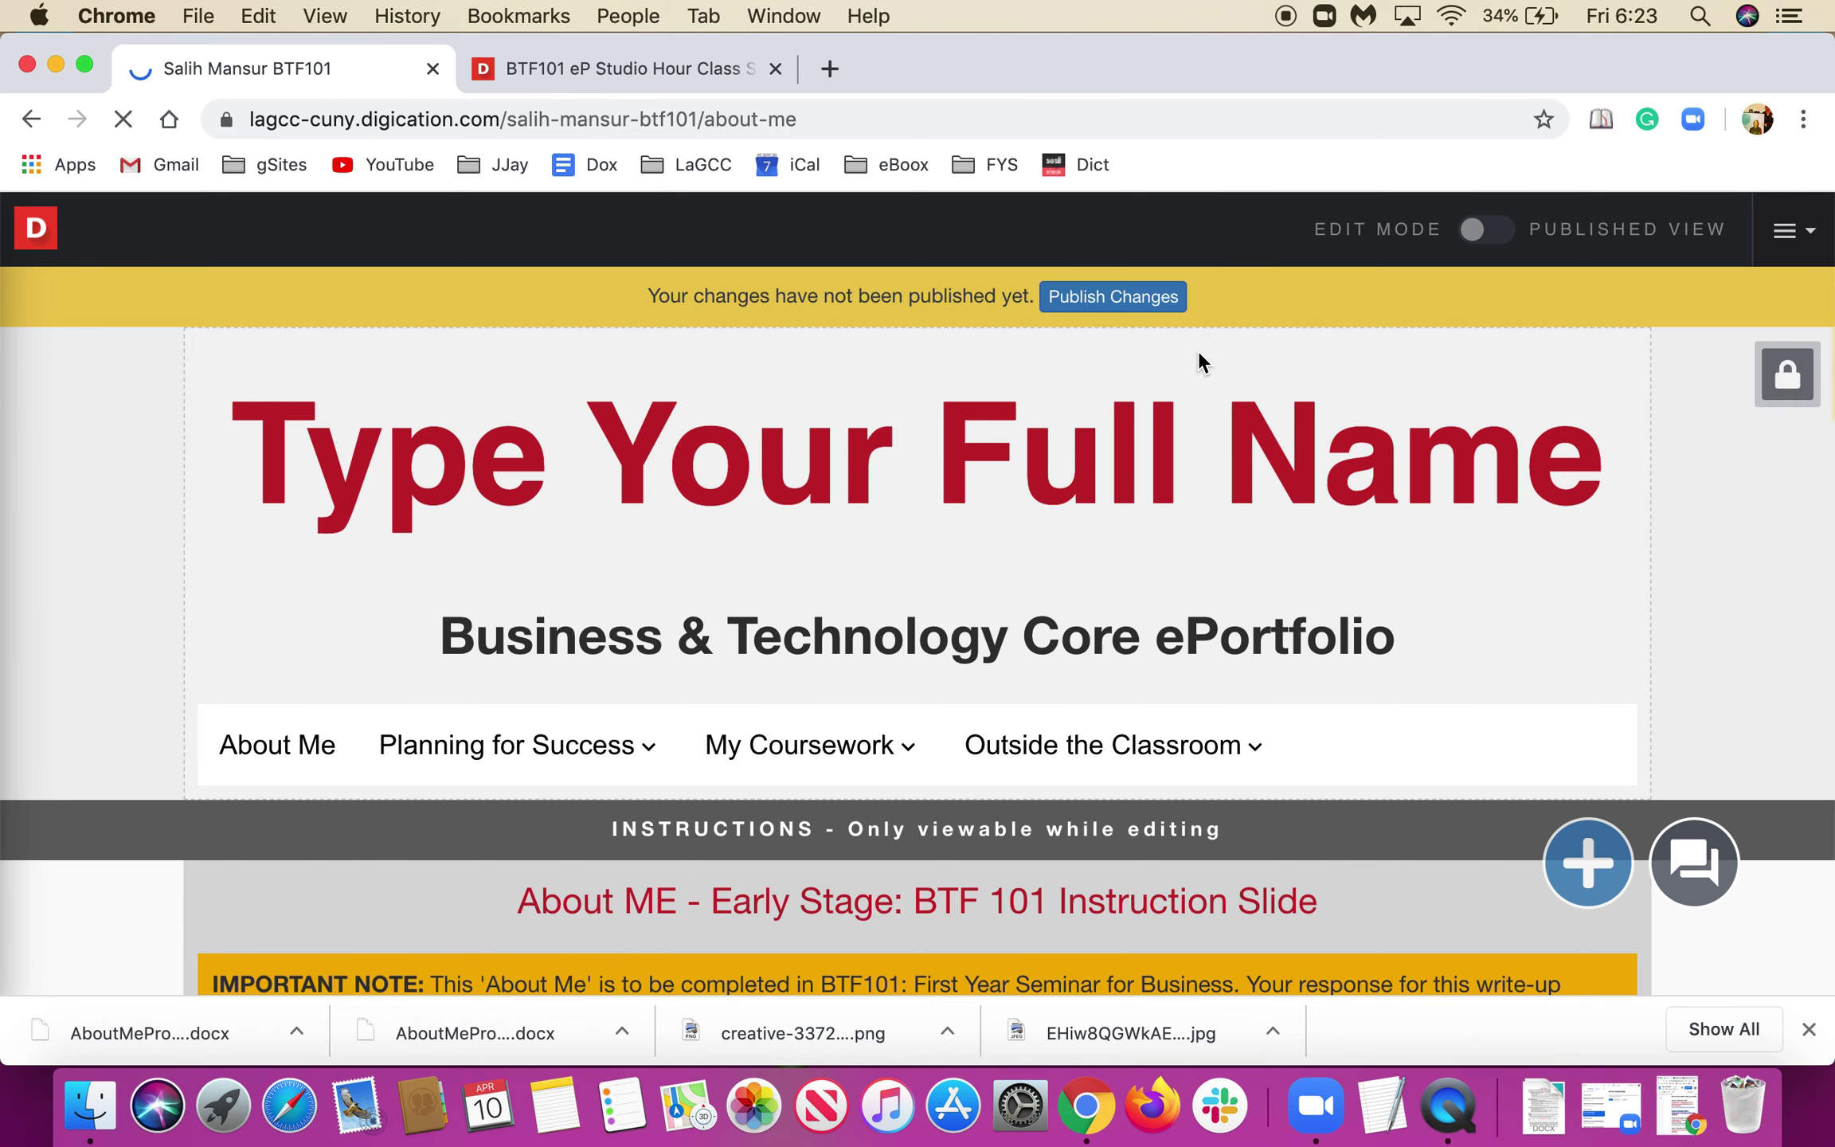
Publish the ePortfolio with All pages selected, About Me through the Accounting Program pages.
{"action": "left_click", "coordinate": [424, 776]}
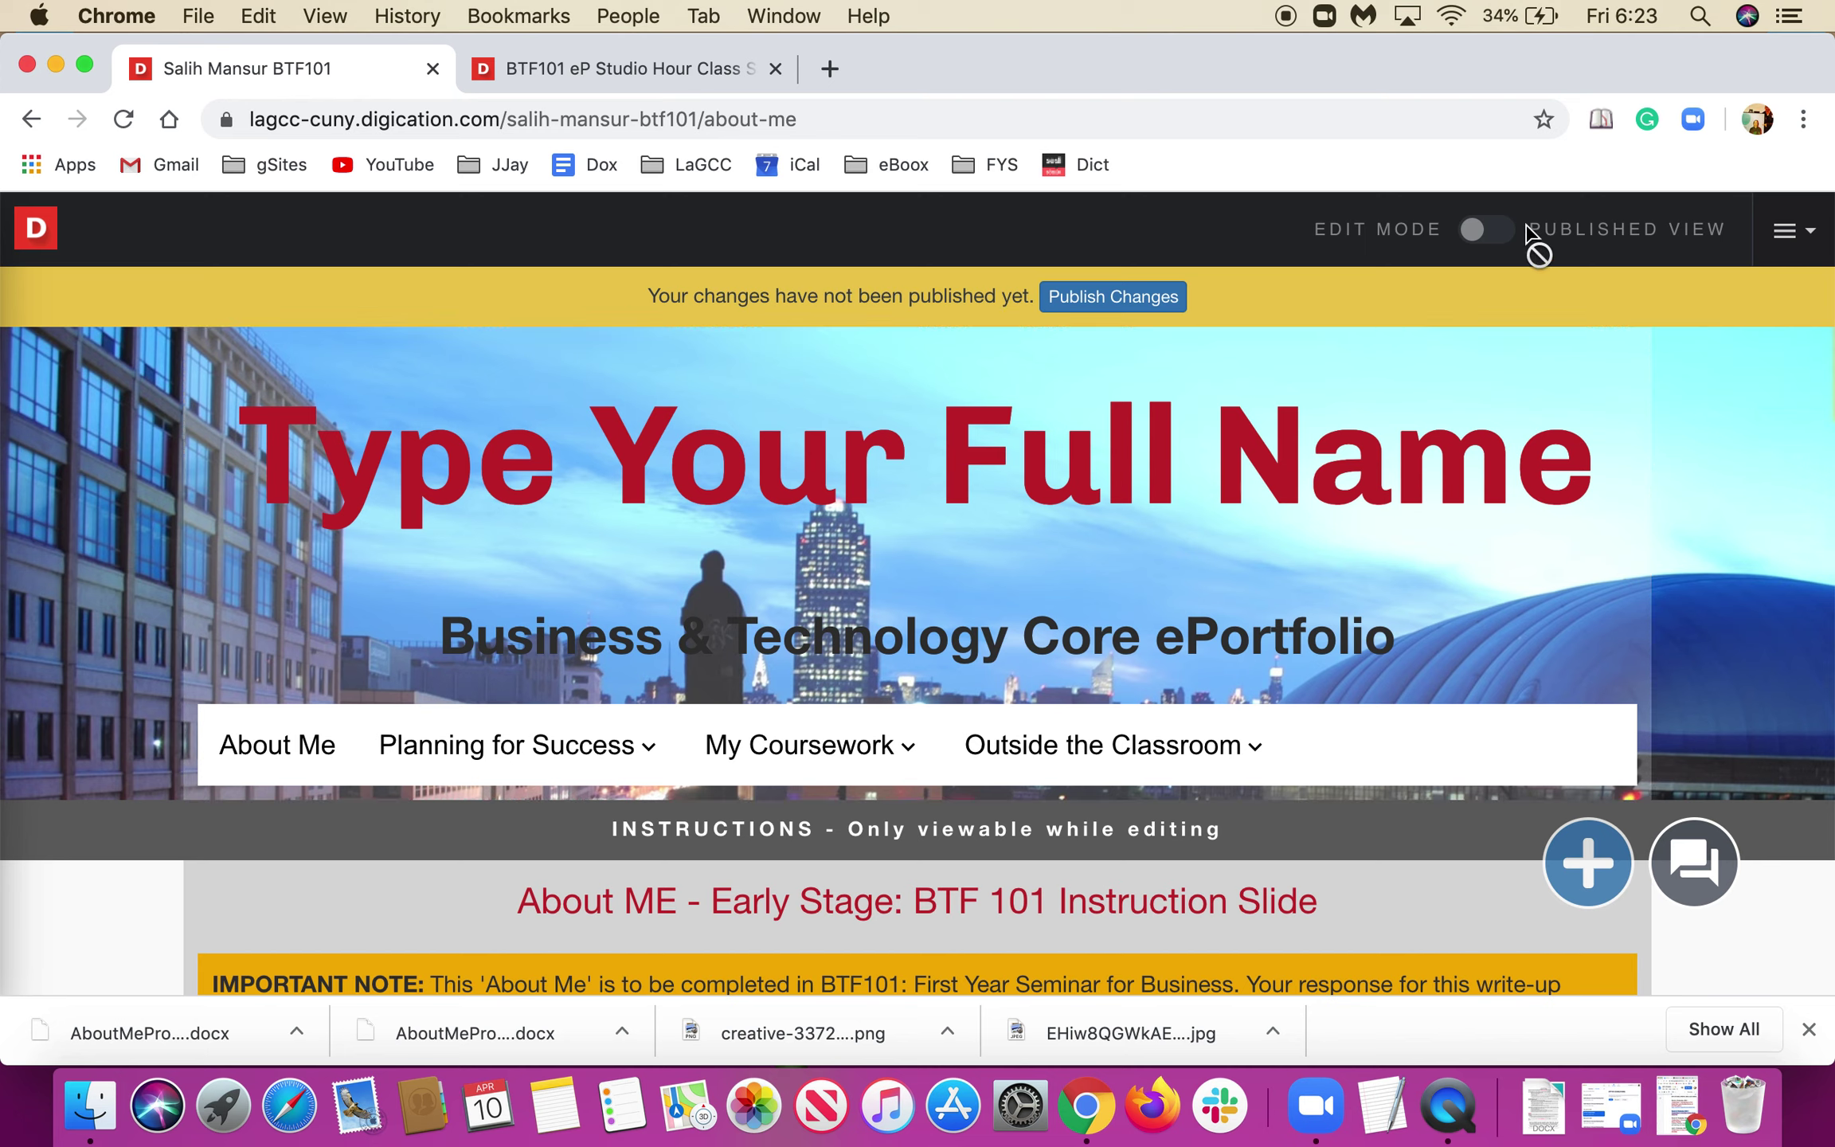
{"action": "left_click", "coordinate": [1792, 235]}
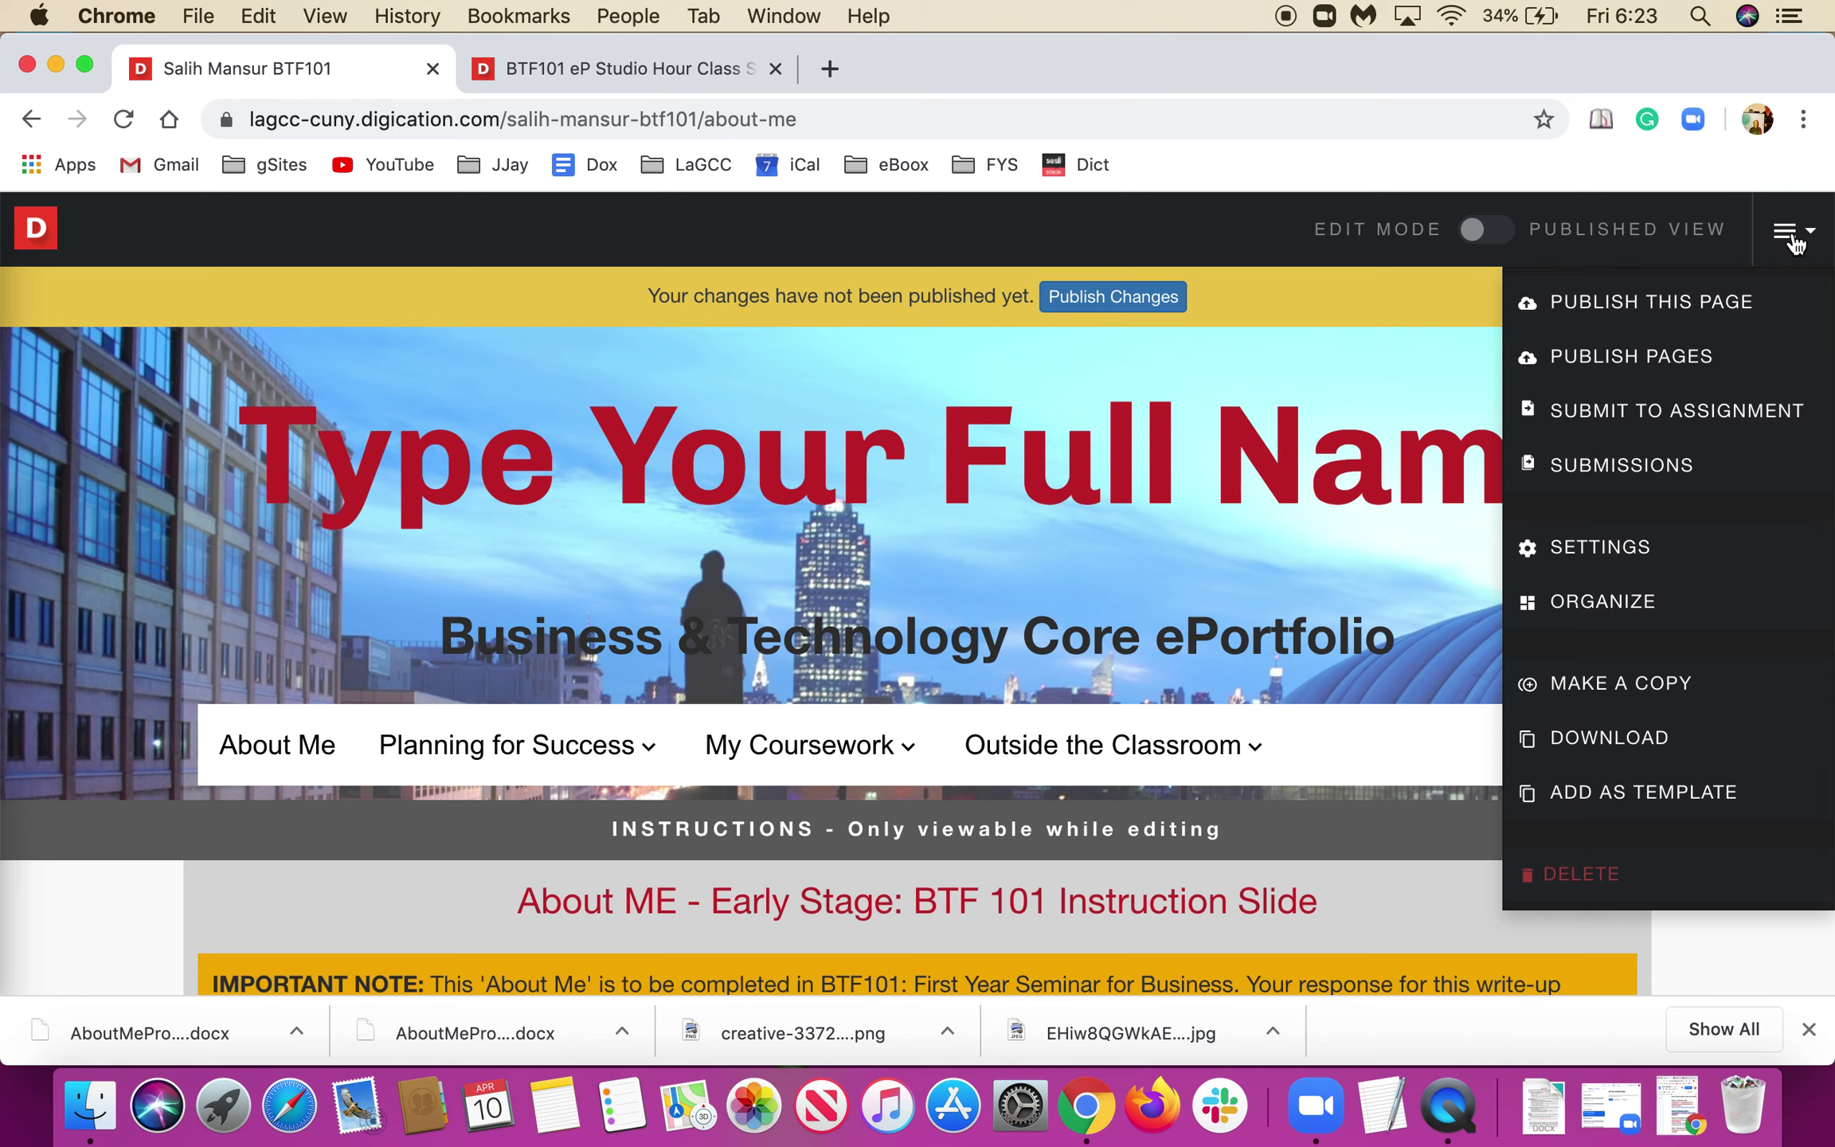
{"action": "left_click", "coordinate": [1651, 371]}
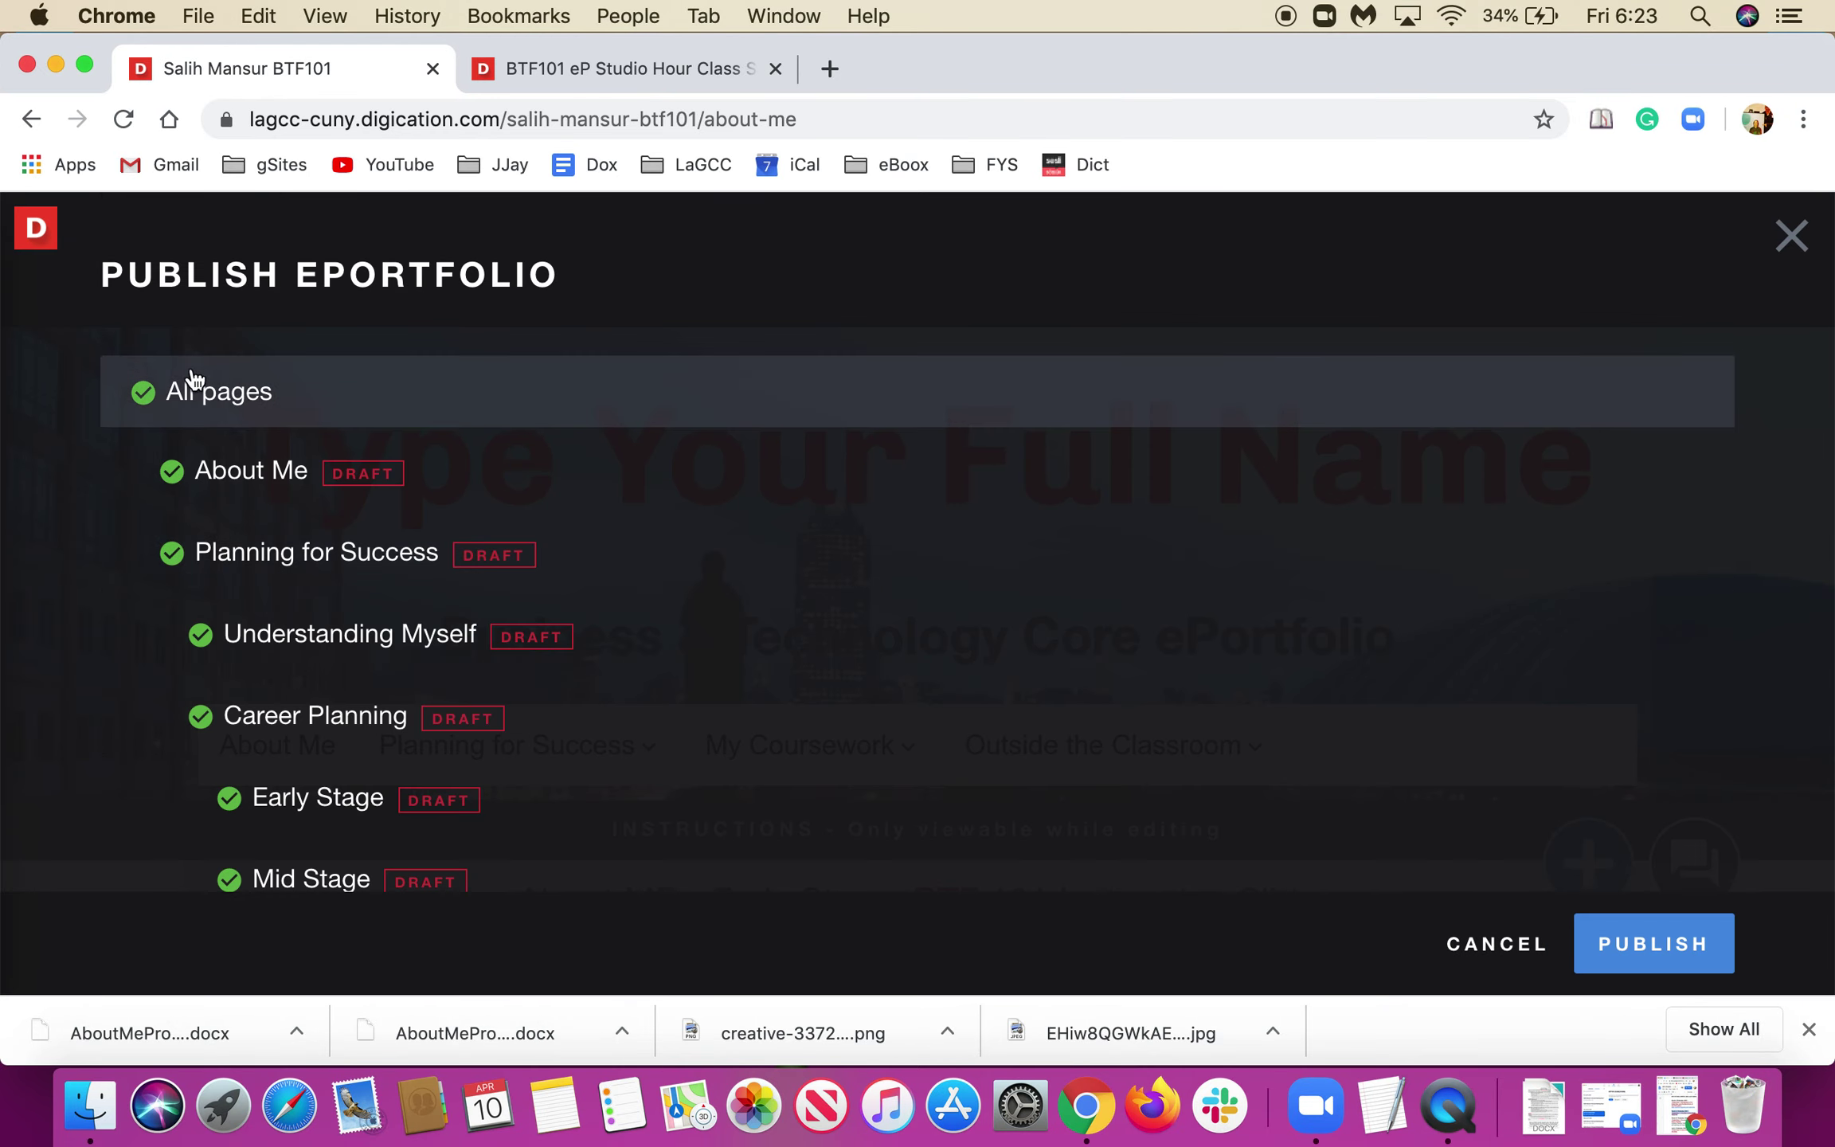
{"action": "left_click", "coordinate": [145, 392]}
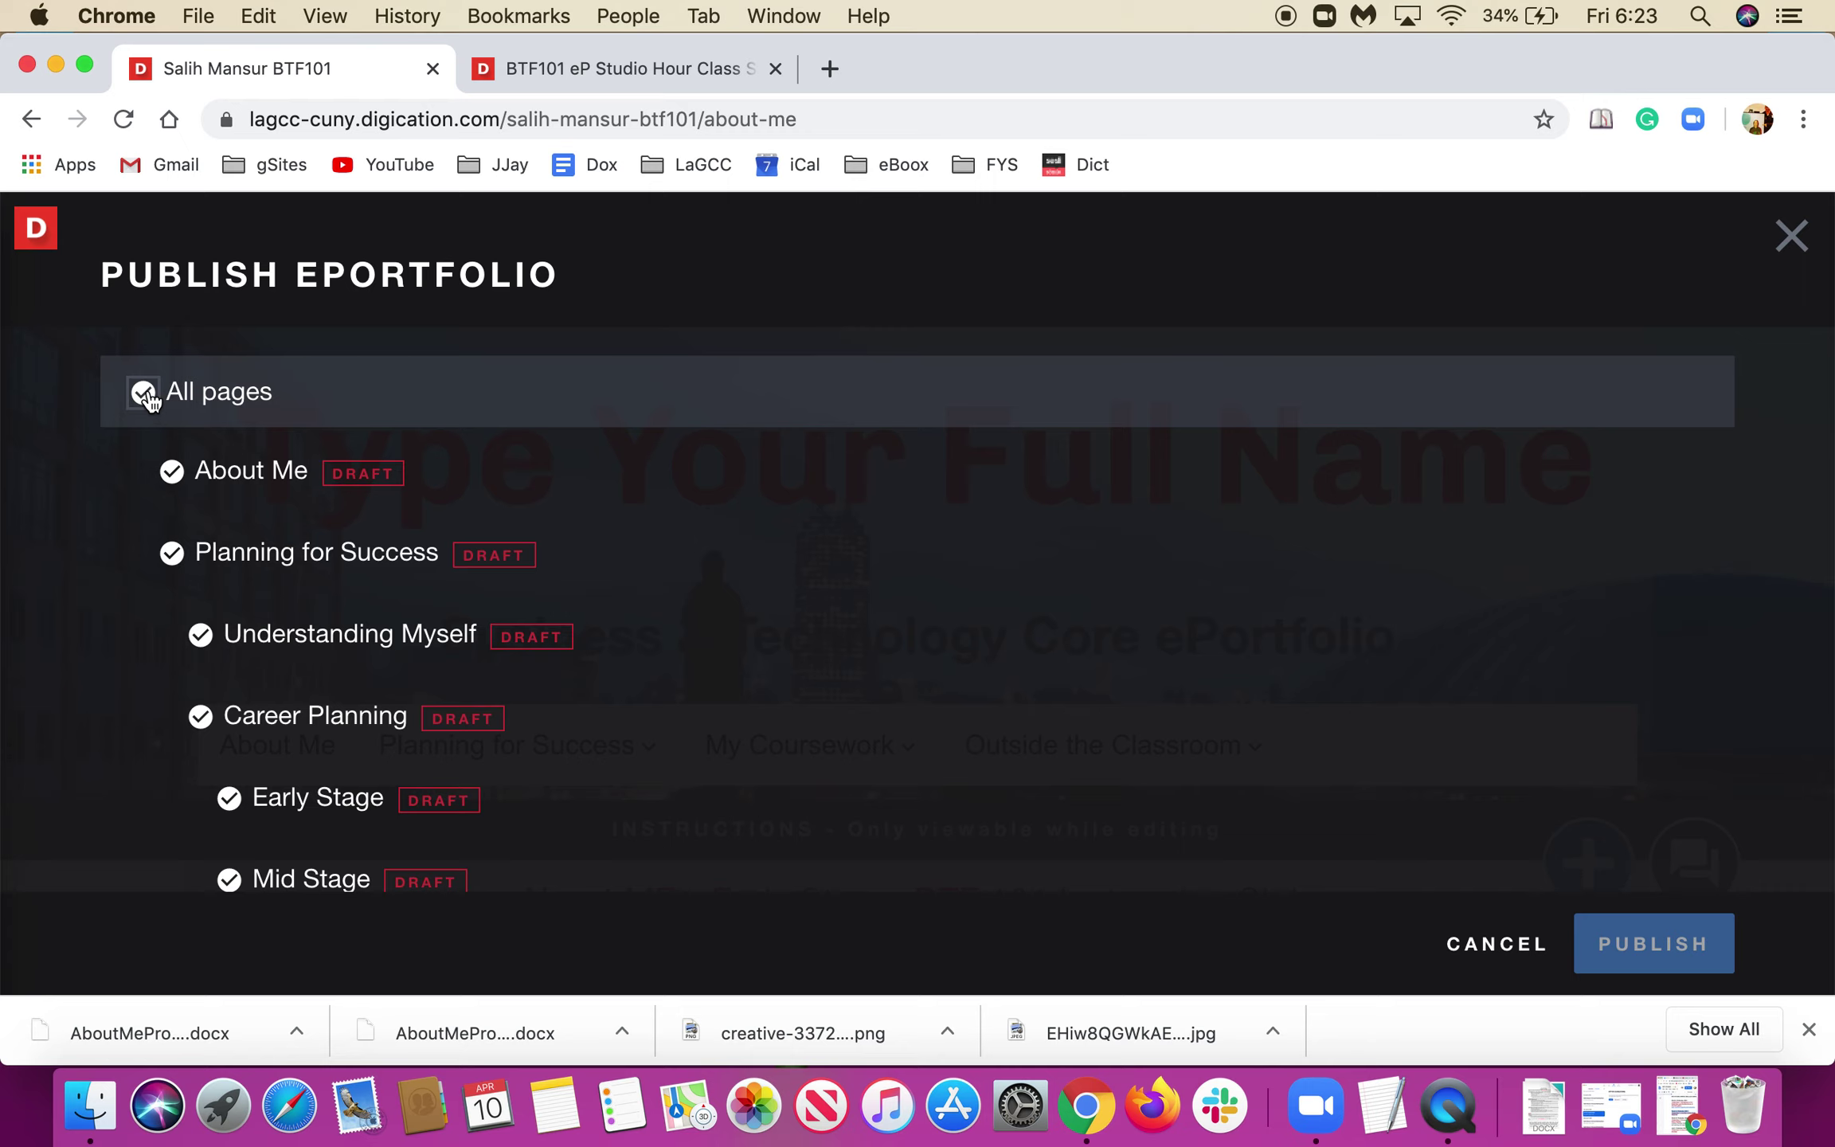
{"action": "left_click", "coordinate": [146, 394]}
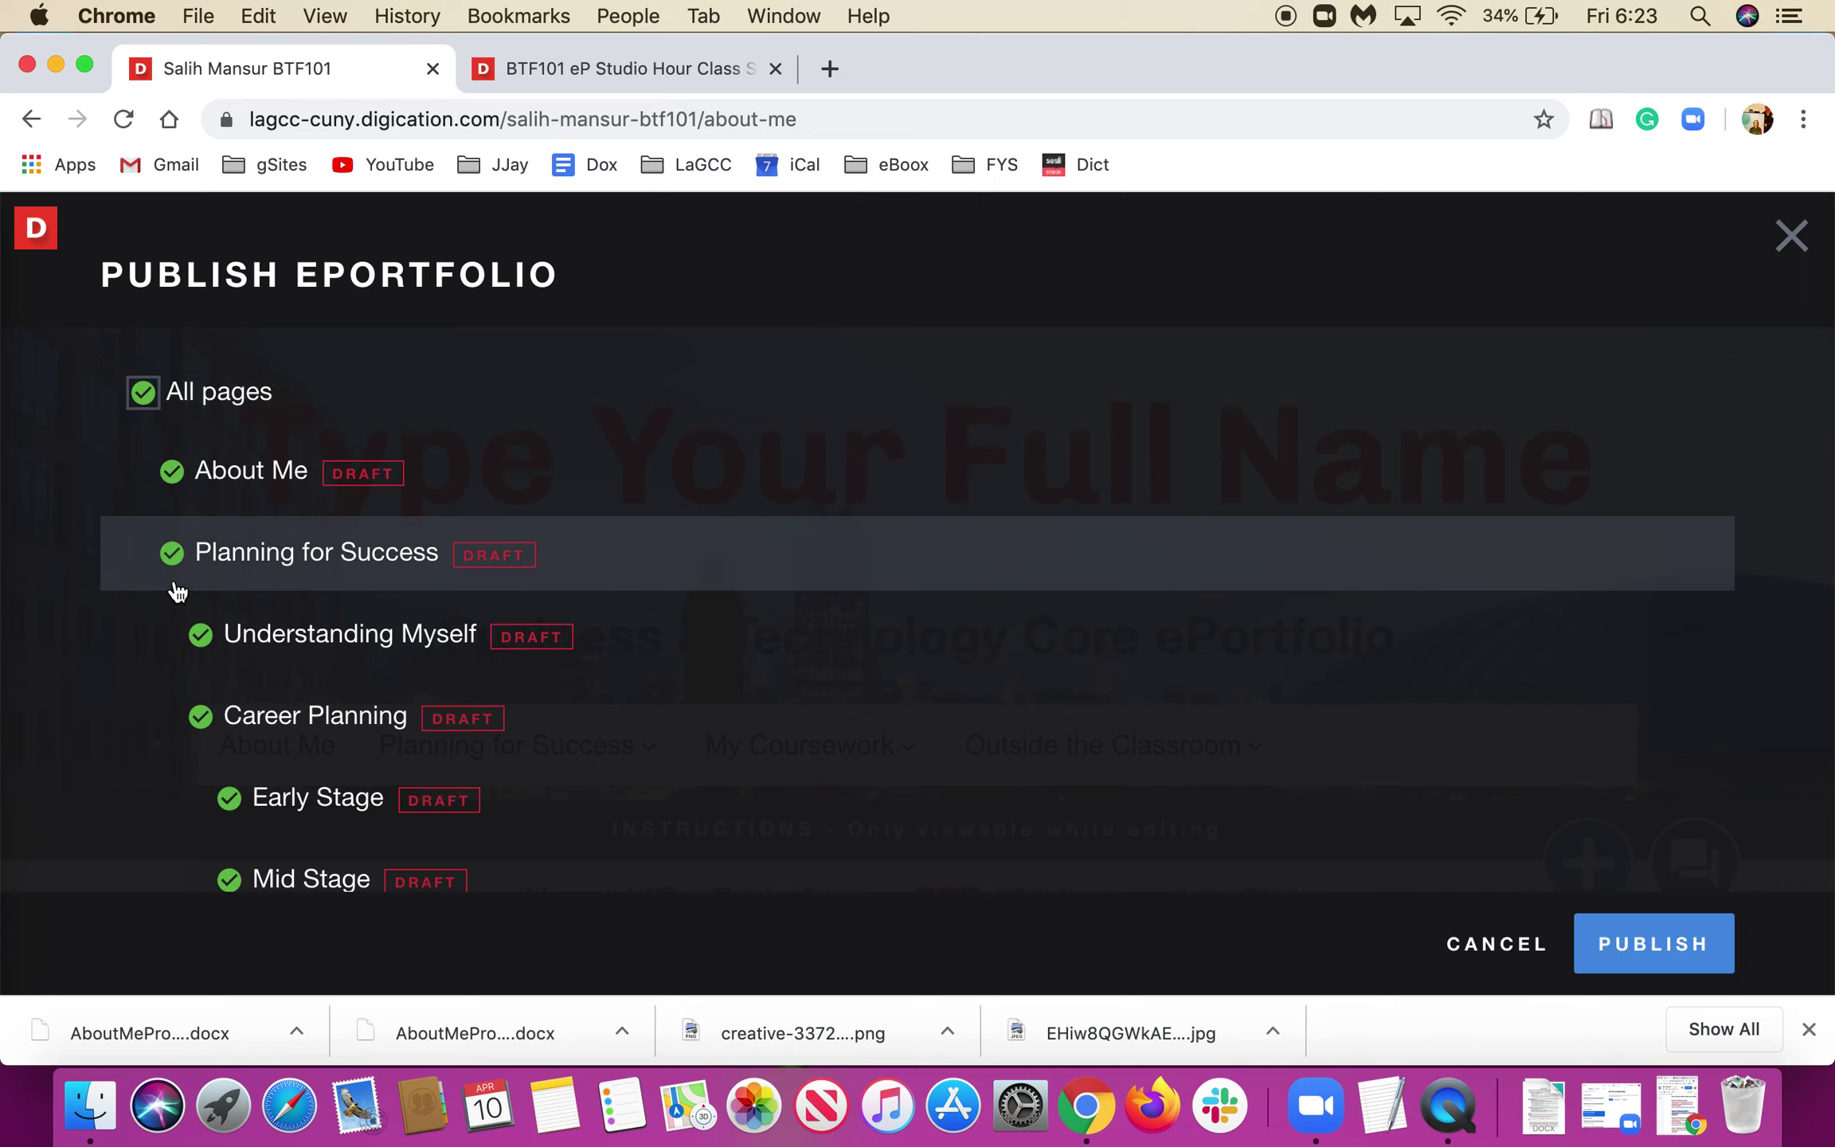
{"action": "scroll", "coordinate": [824, 745], "scroll_direction": "down", "scroll_amount": 10}
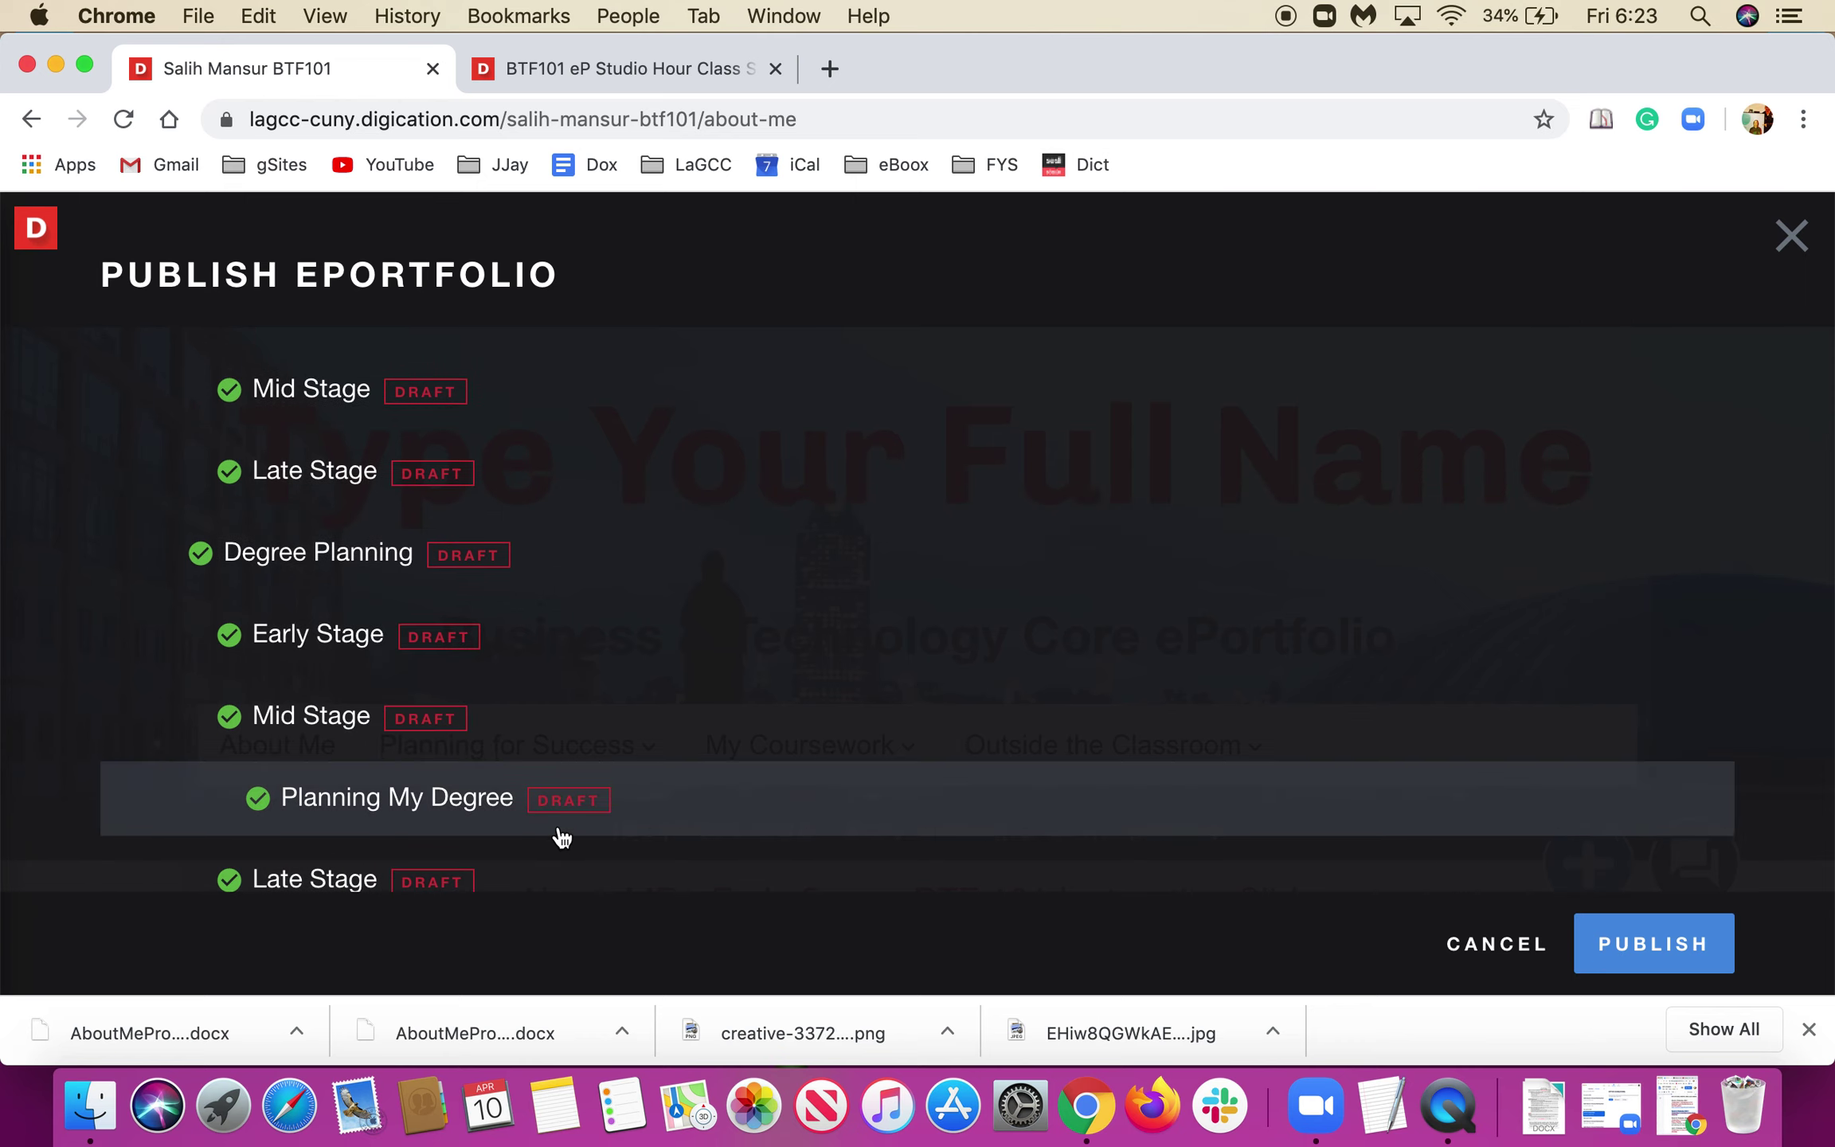
{"action": "scroll", "coordinate": [561, 836], "scroll_direction": "down", "scroll_amount": 10}
{"action": "scroll", "coordinate": [561, 835], "scroll_direction": "down", "scroll_amount": 8}
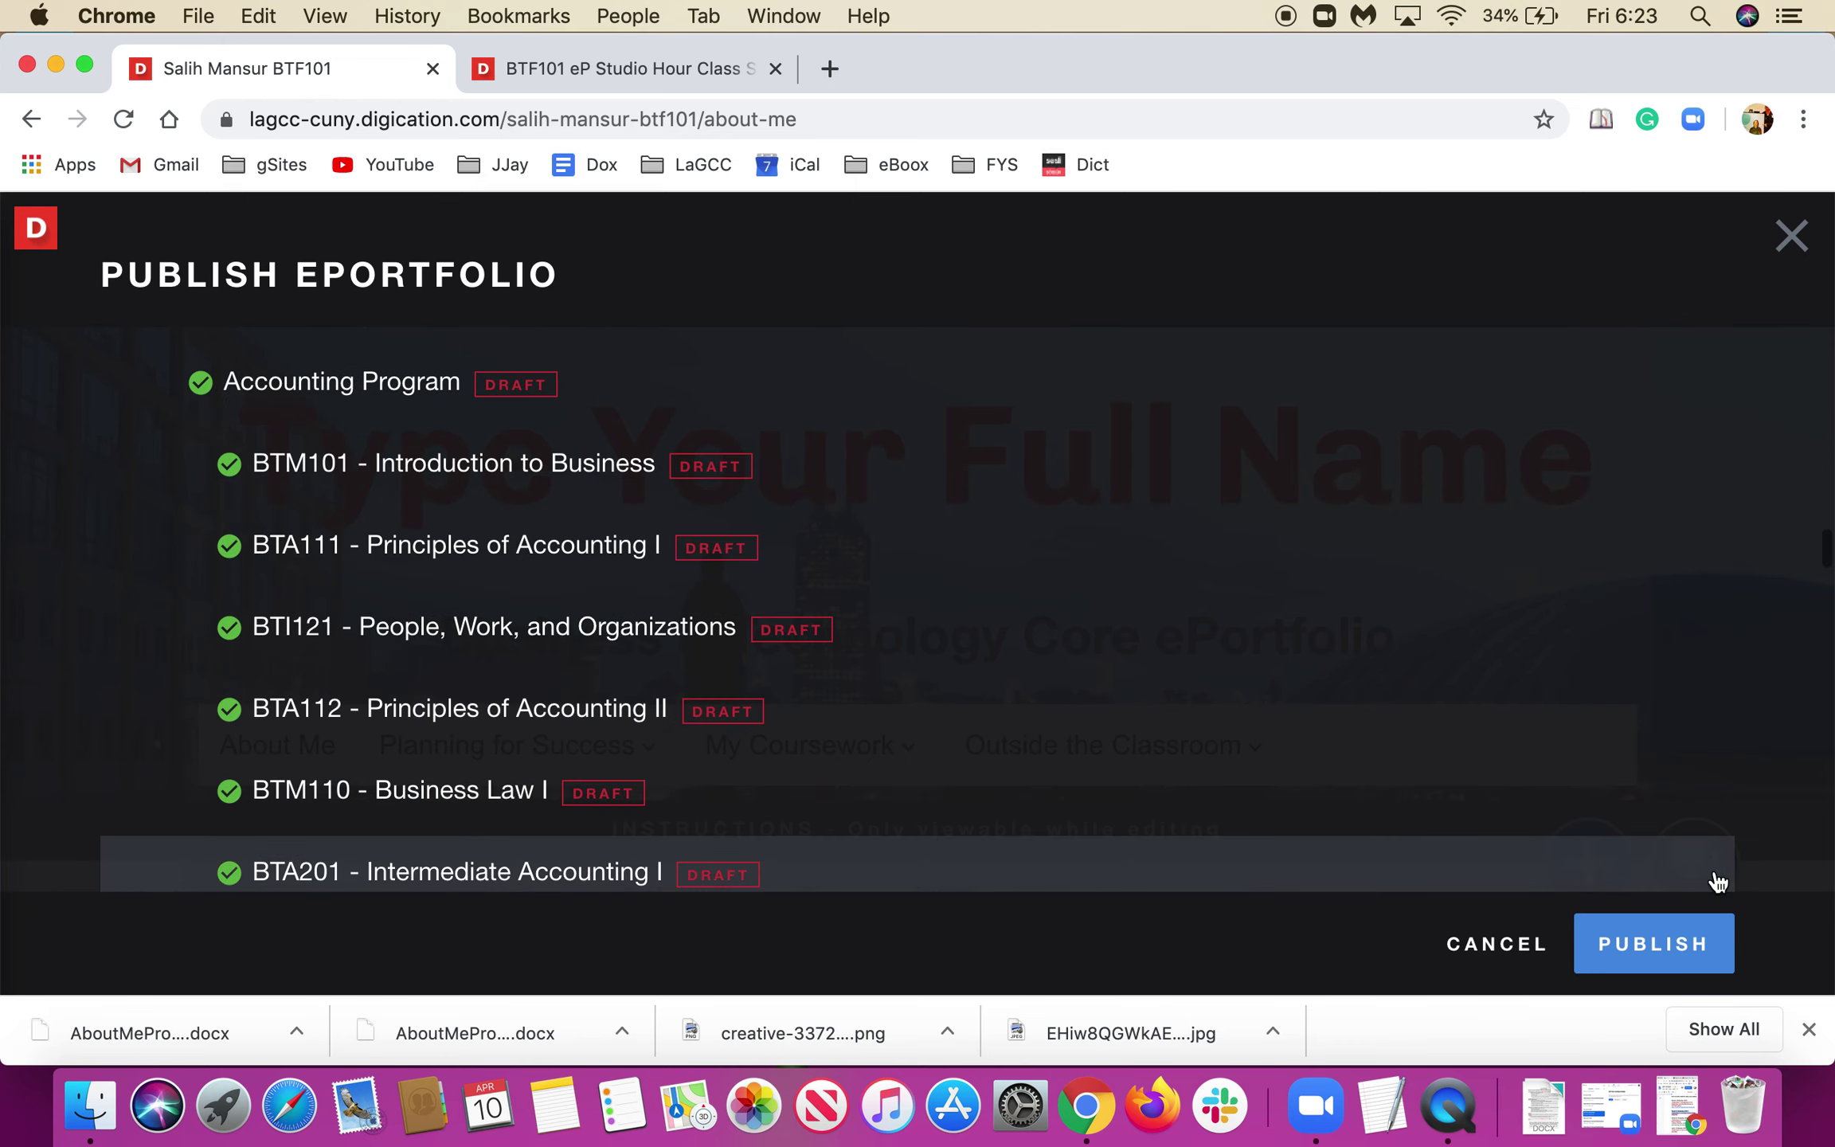
{"action": "left_click", "coordinate": [1645, 947]}
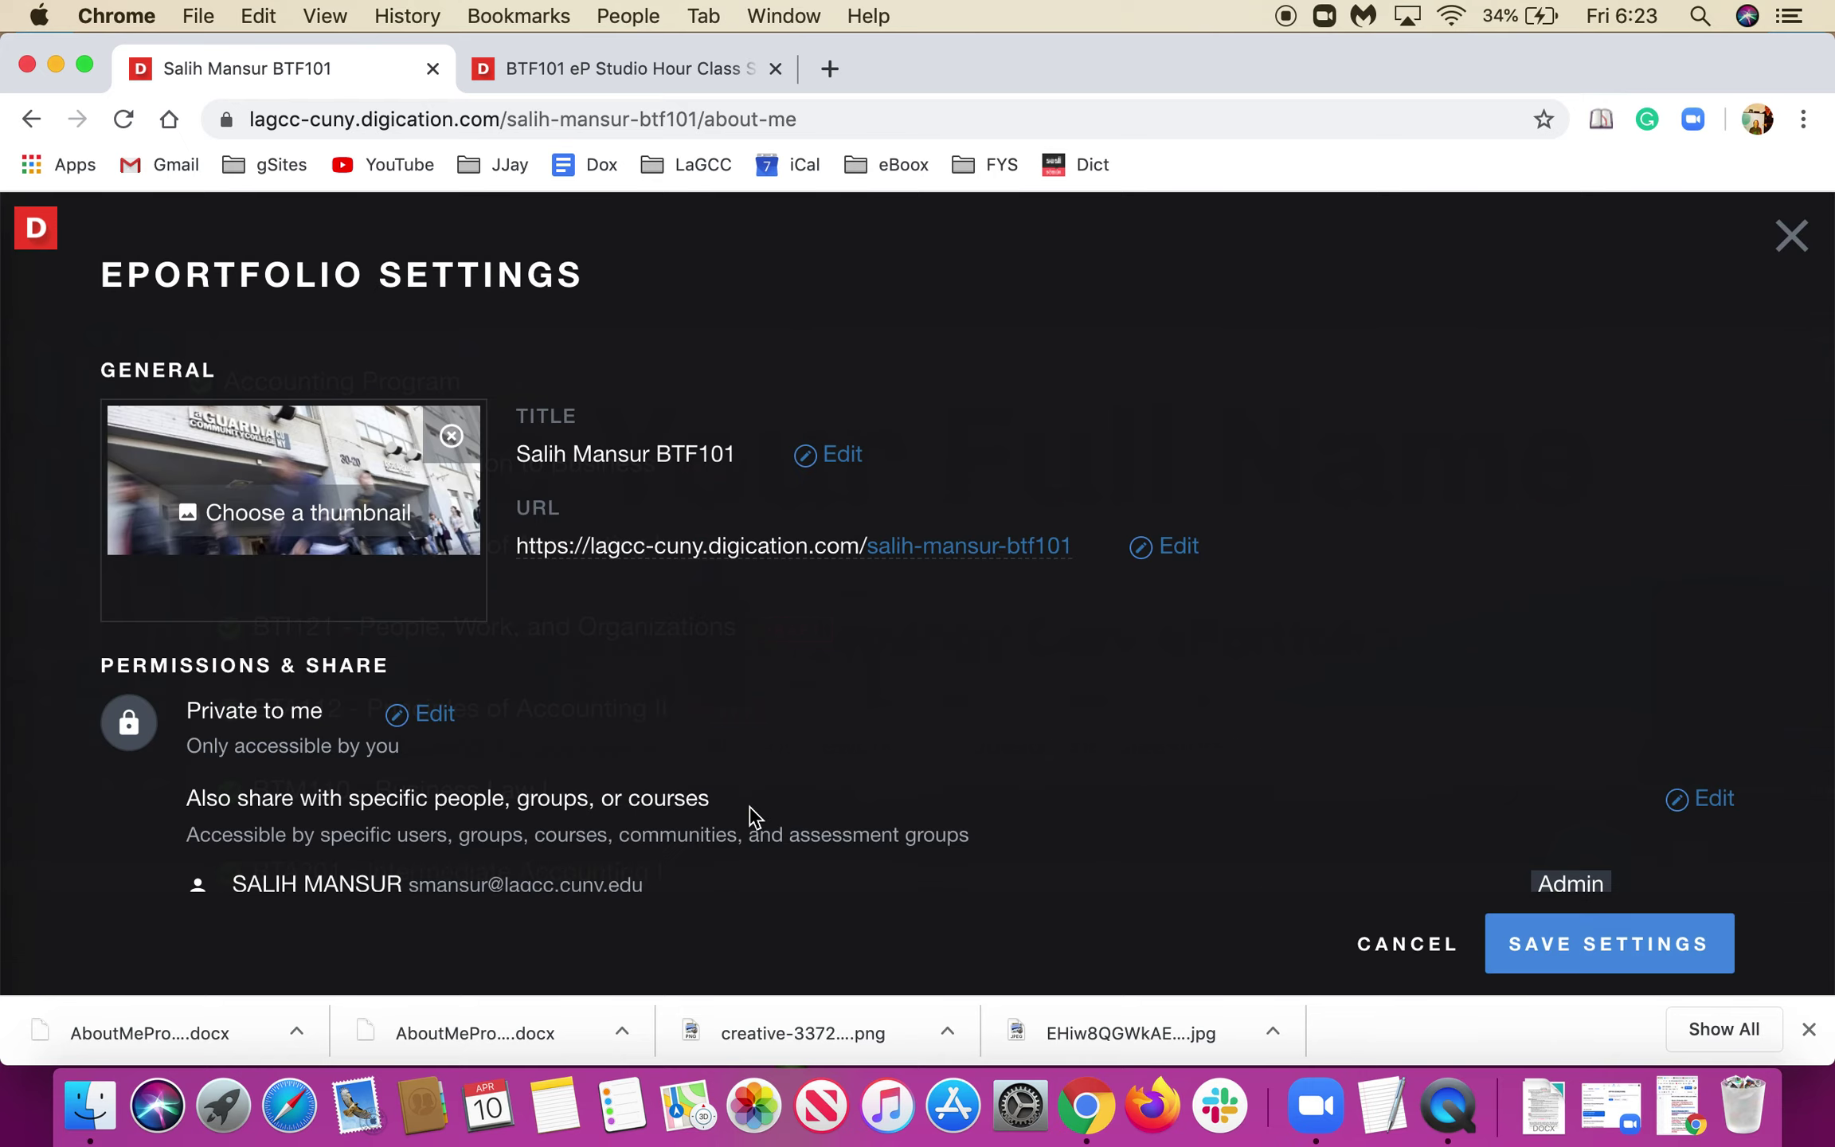
Set visibility to Private within CUNY La Guardia Community College and open Also share editing.
{"action": "scroll", "coordinate": [755, 816], "scroll_direction": "down", "scroll_amount": 3}
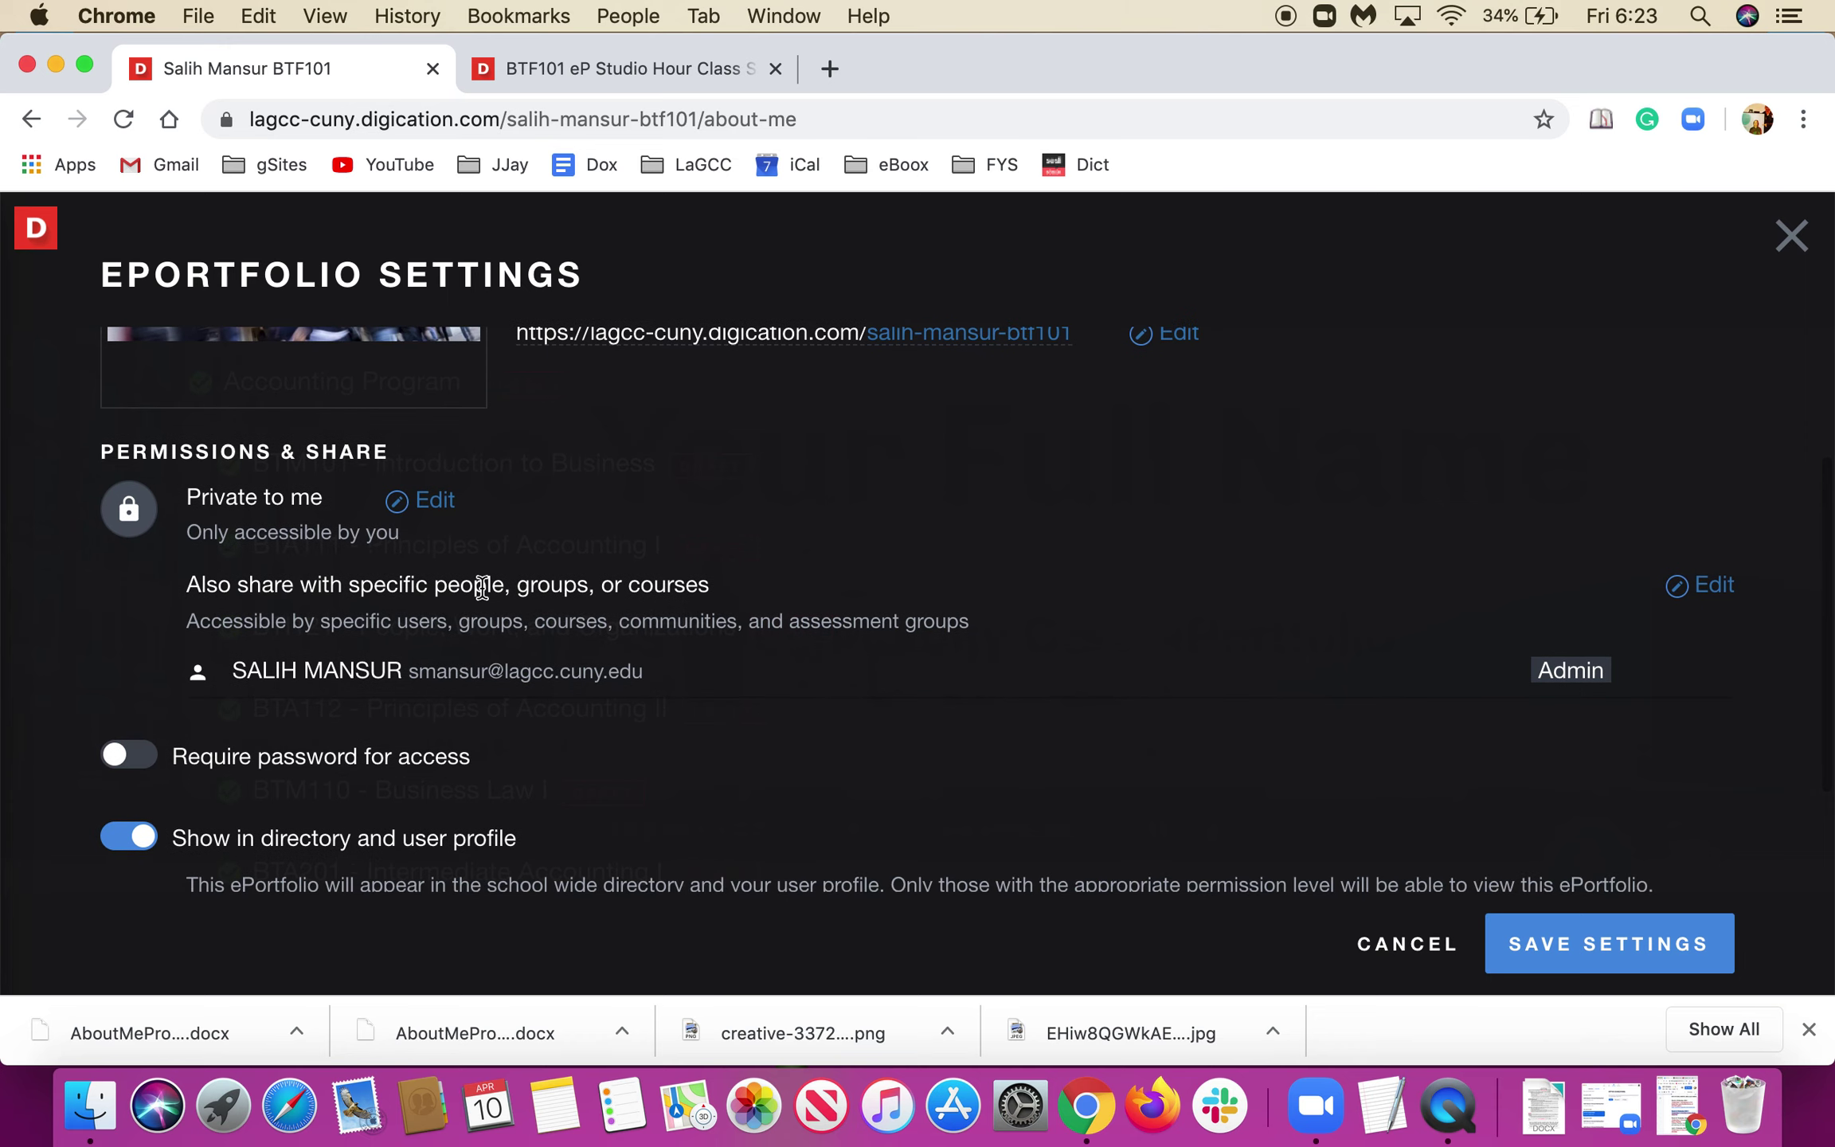
{"action": "left_click", "coordinate": [414, 510]}
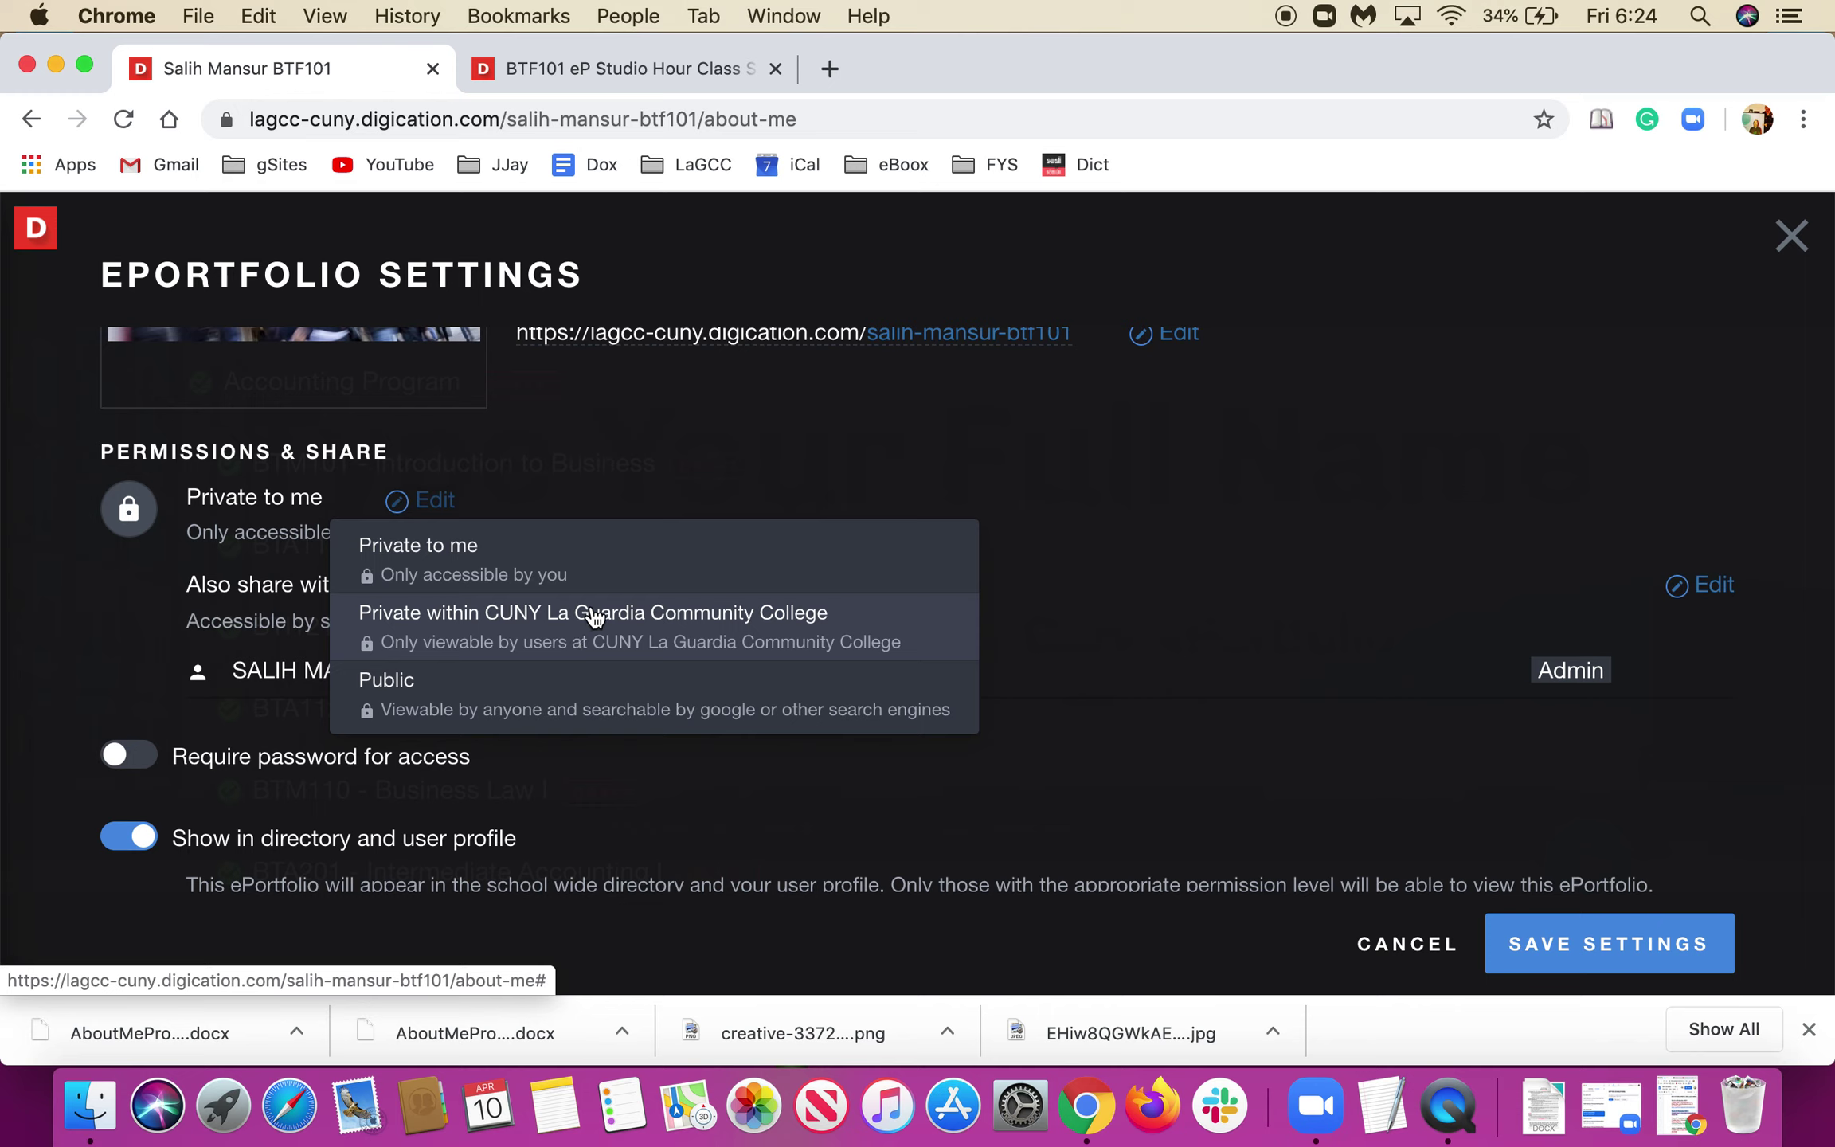
{"action": "left_click", "coordinate": [592, 614]}
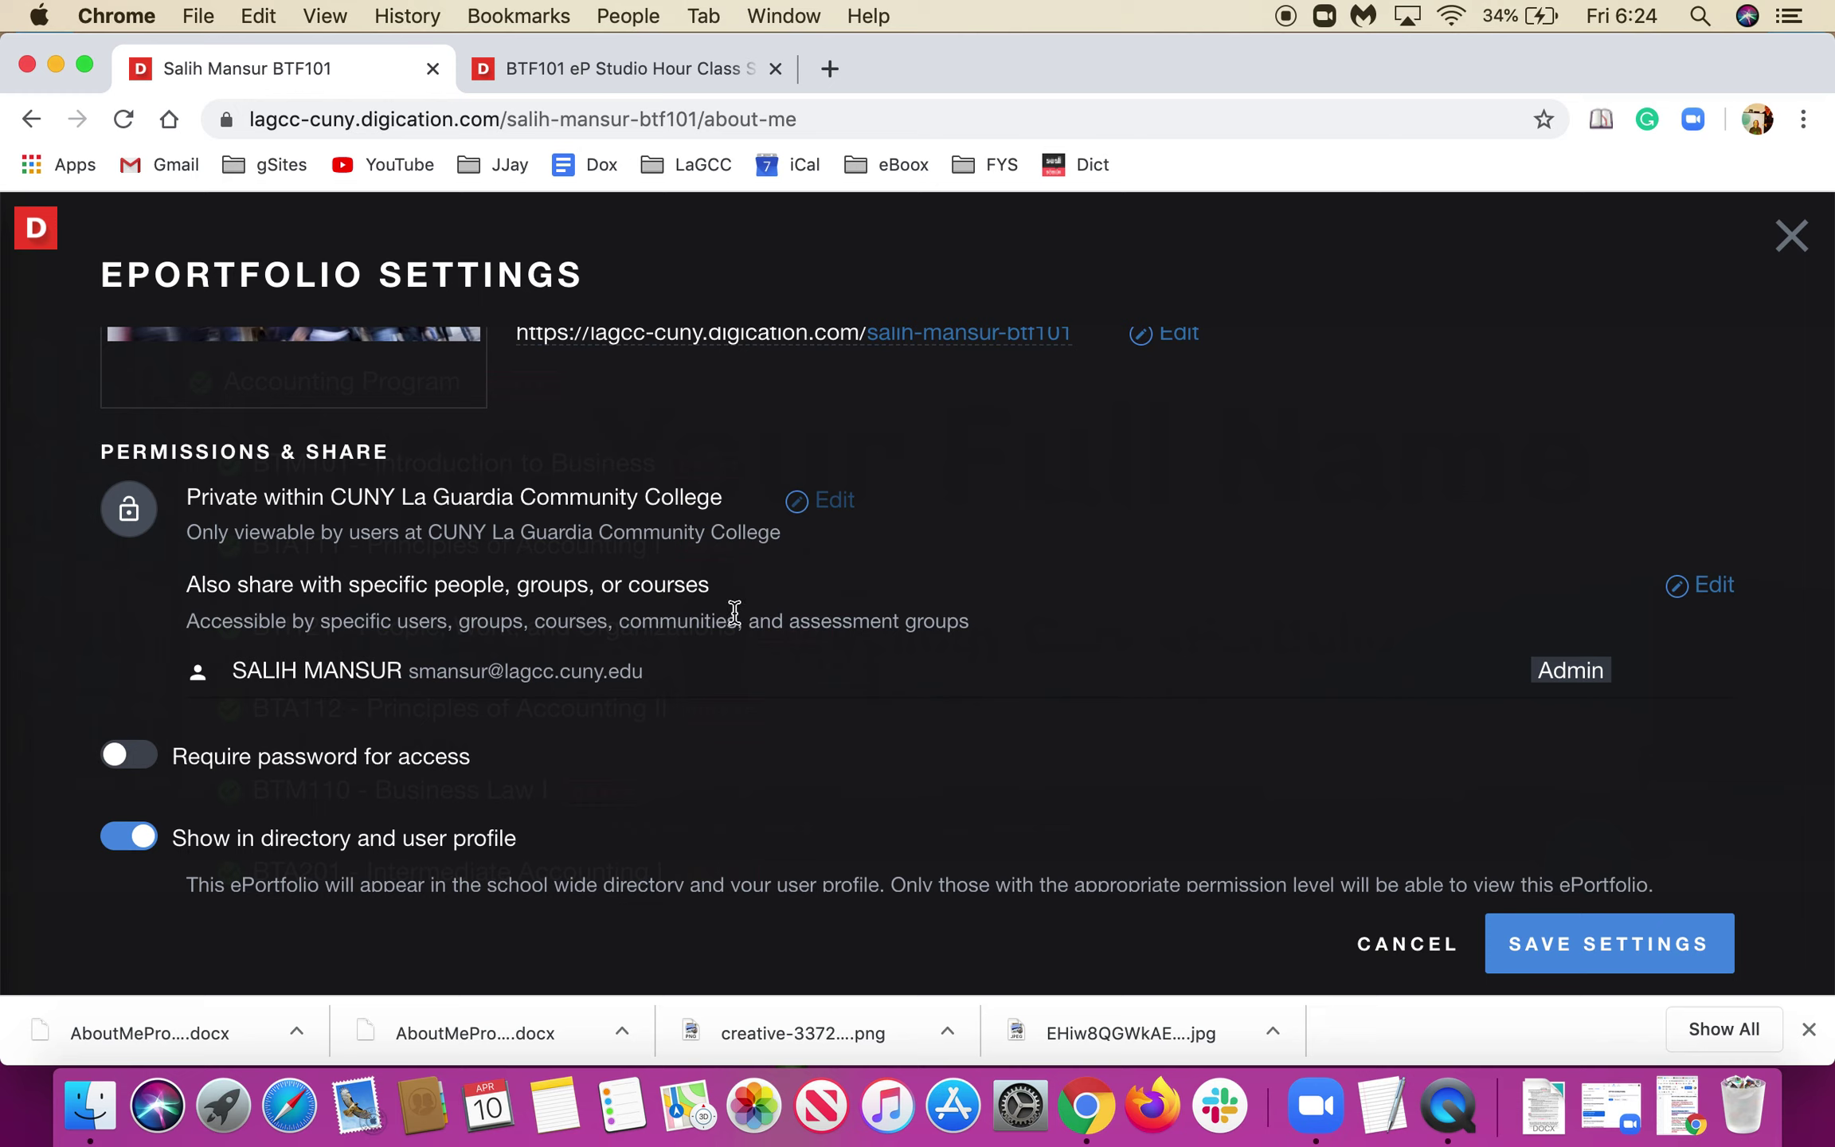
{"action": "left_click", "coordinate": [1712, 593]}
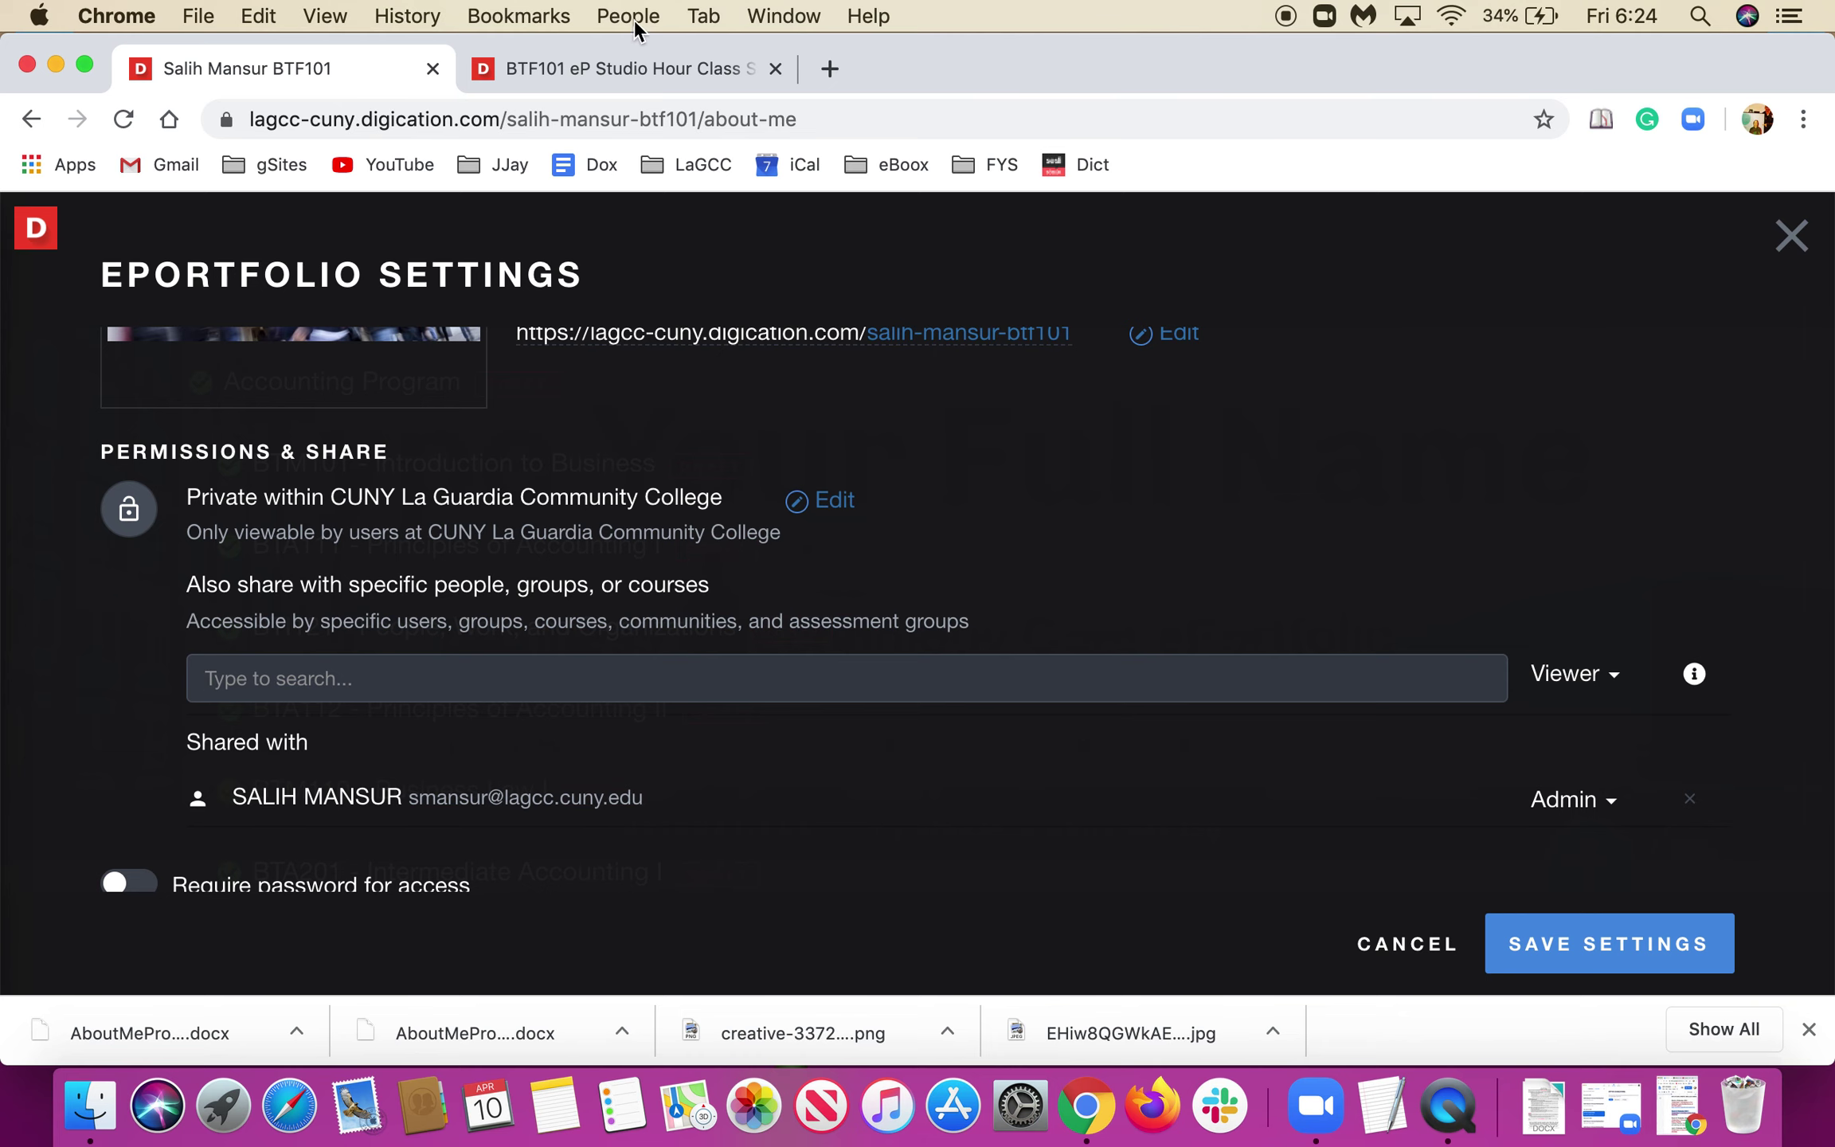
{"action": "left_click", "coordinate": [605, 64]}
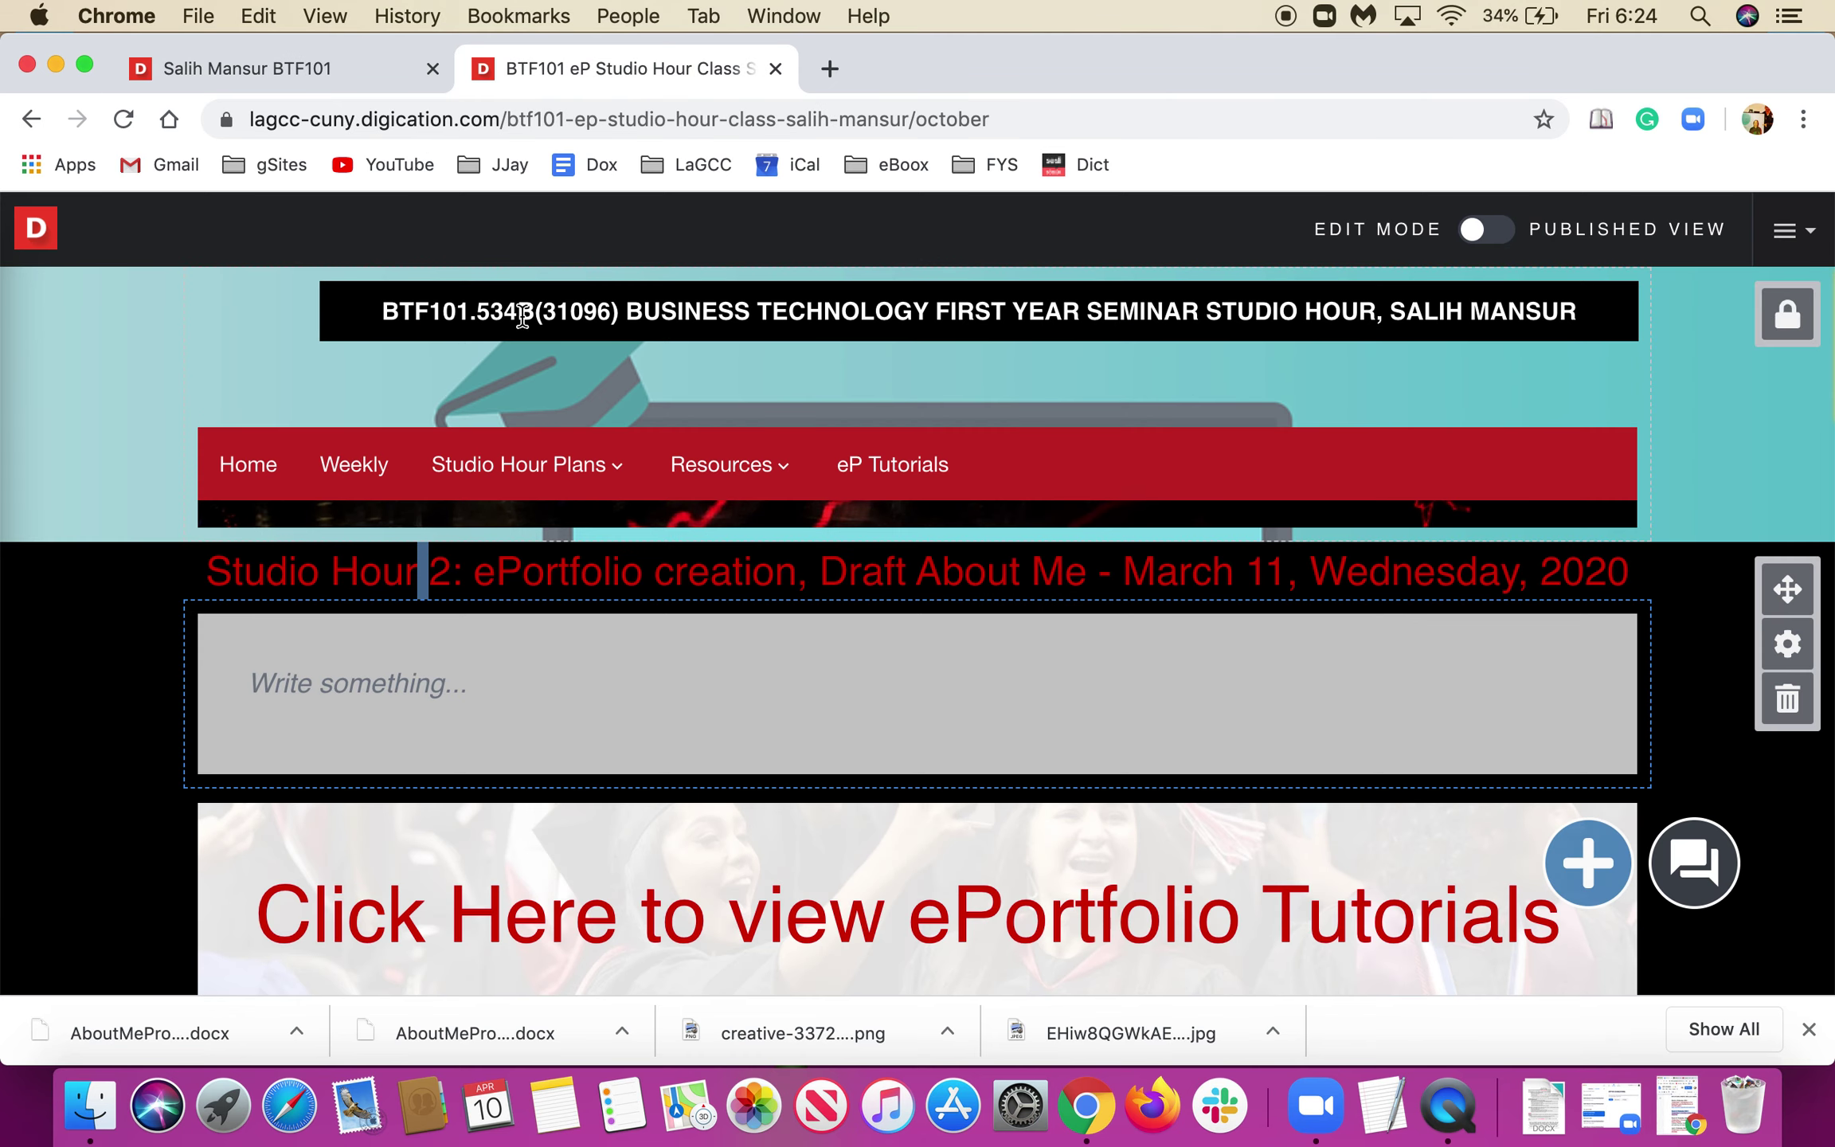
{"action": "left_click", "coordinate": [564, 314]}
{"action": "double_click", "coordinate": [564, 311]}
{"action": "key", "text": "super+c"}
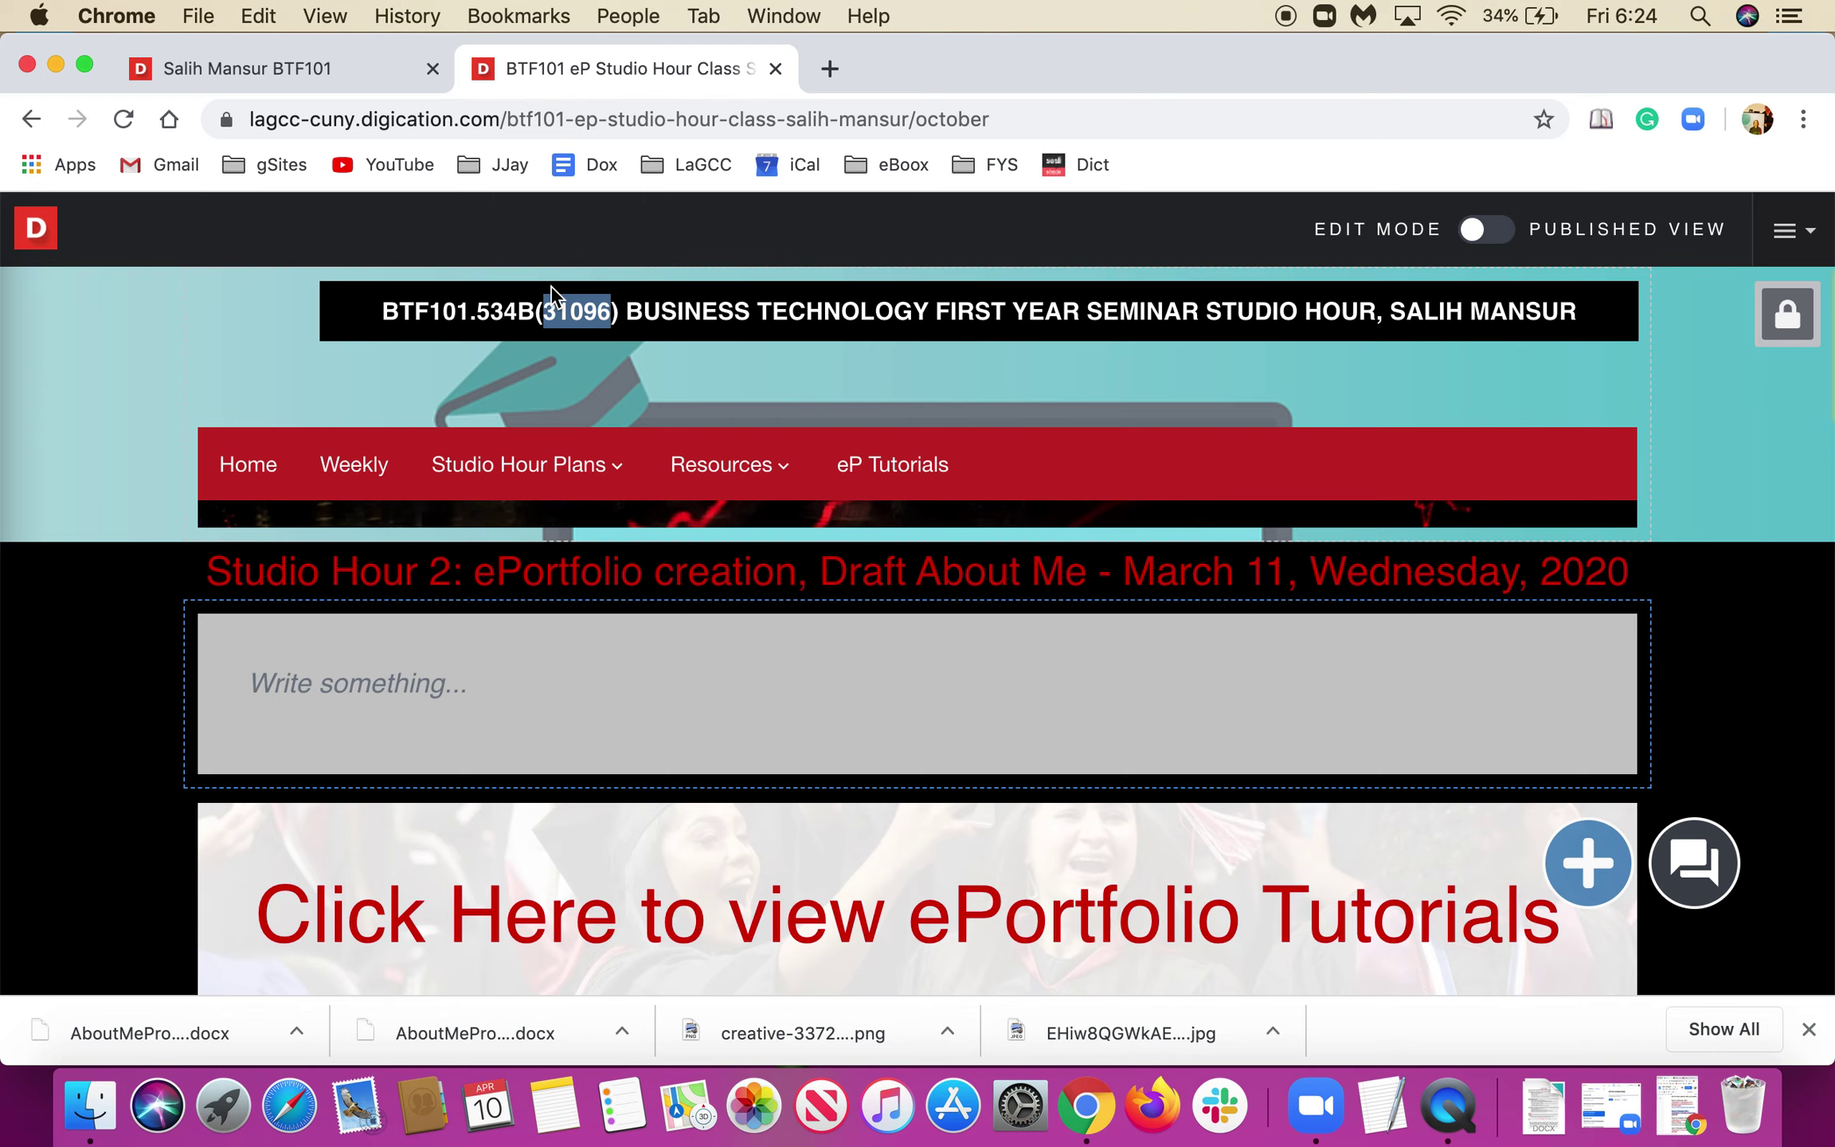
{"action": "left_click", "coordinate": [349, 68]}
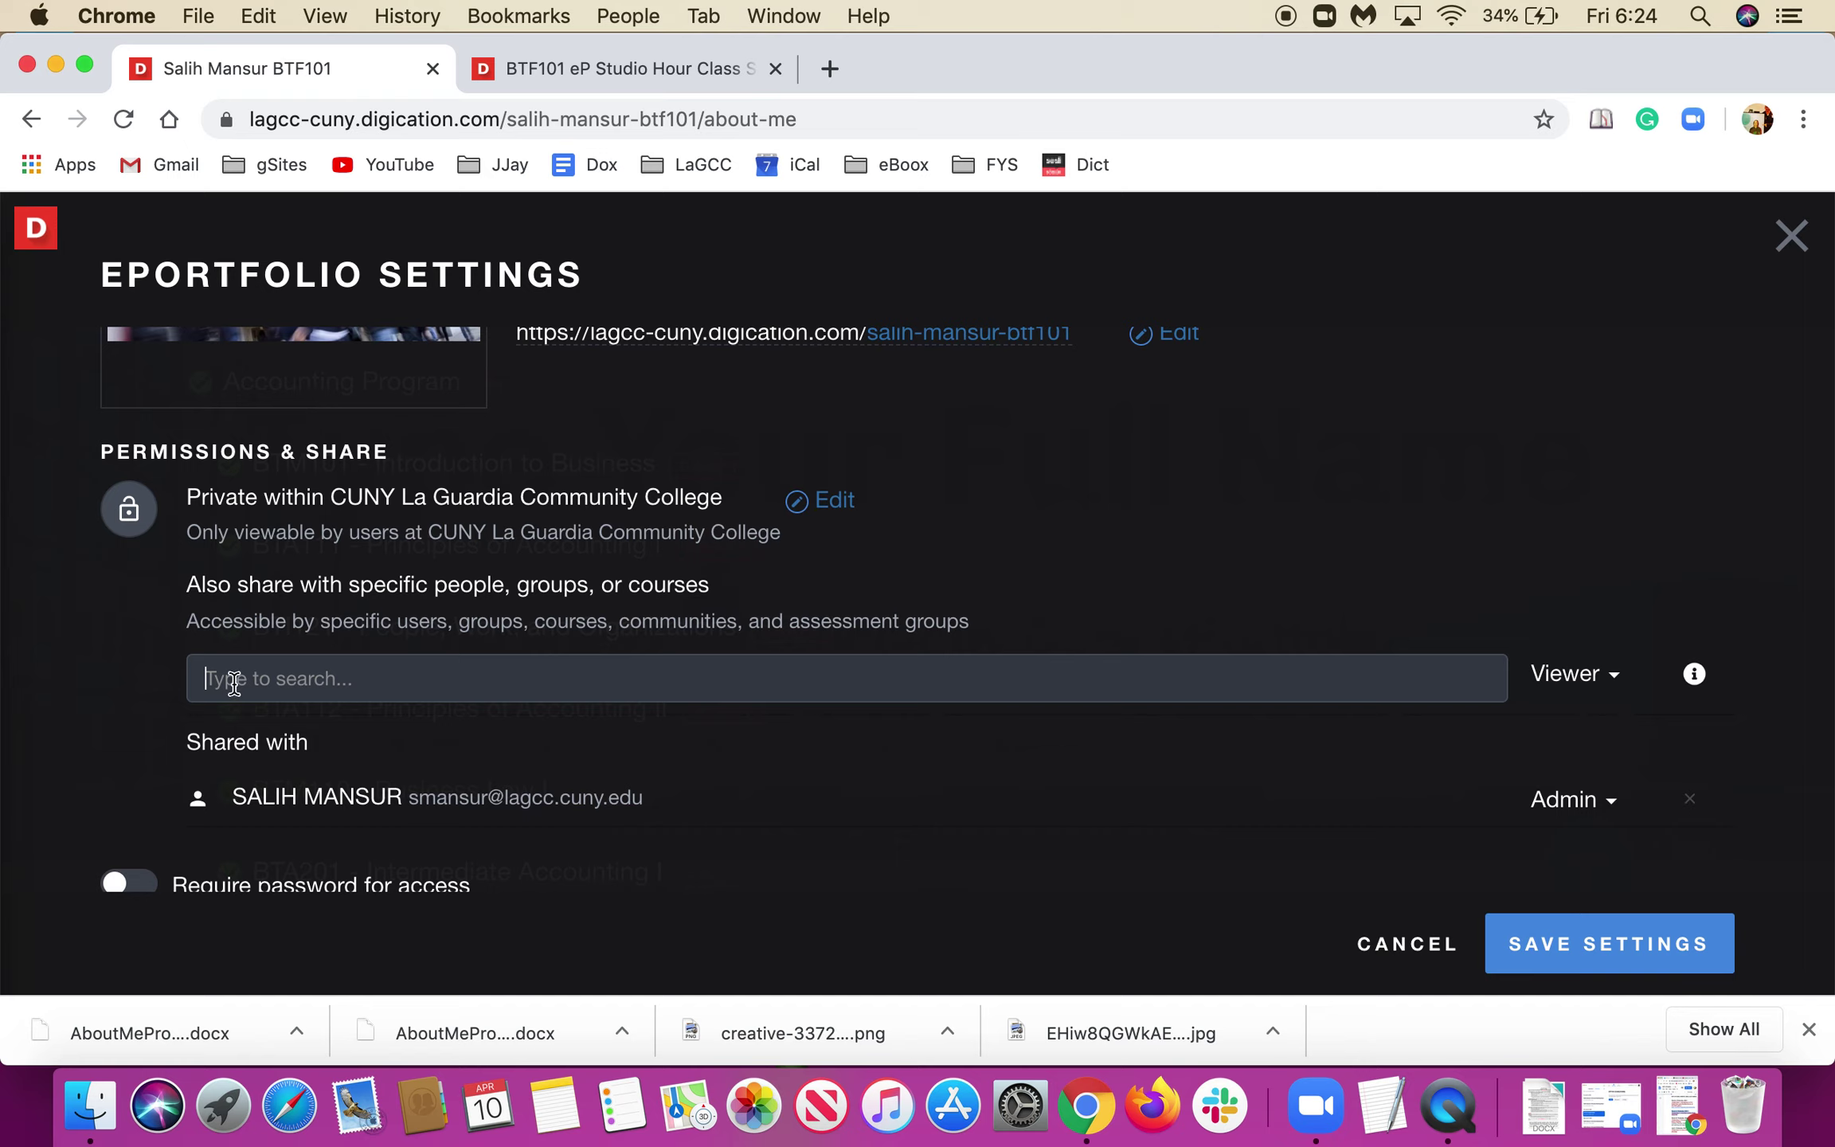
Add the BTF 101 534B-LAB 31096 and 534A-LEC 31095 sections as viewers.
{"action": "key", "text": "super+v"}
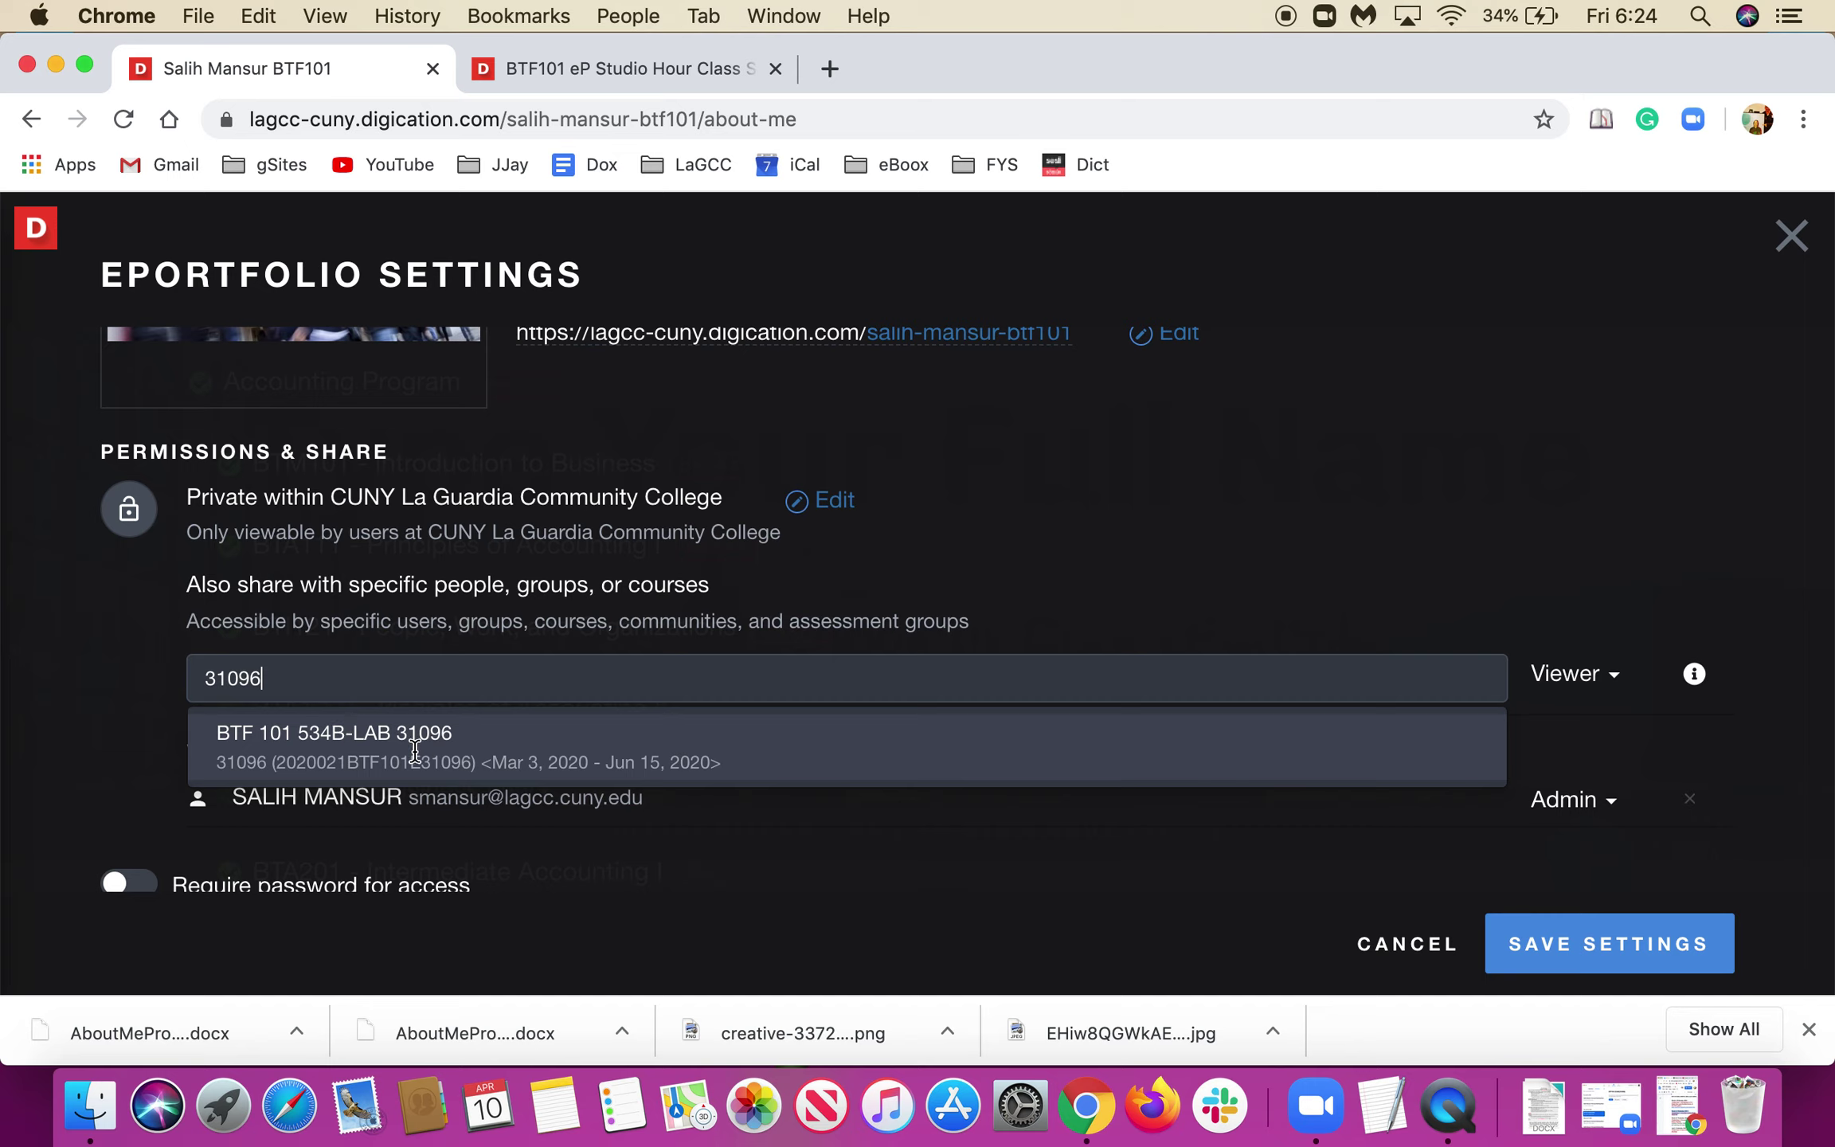
{"action": "left_click", "coordinate": [418, 761]}
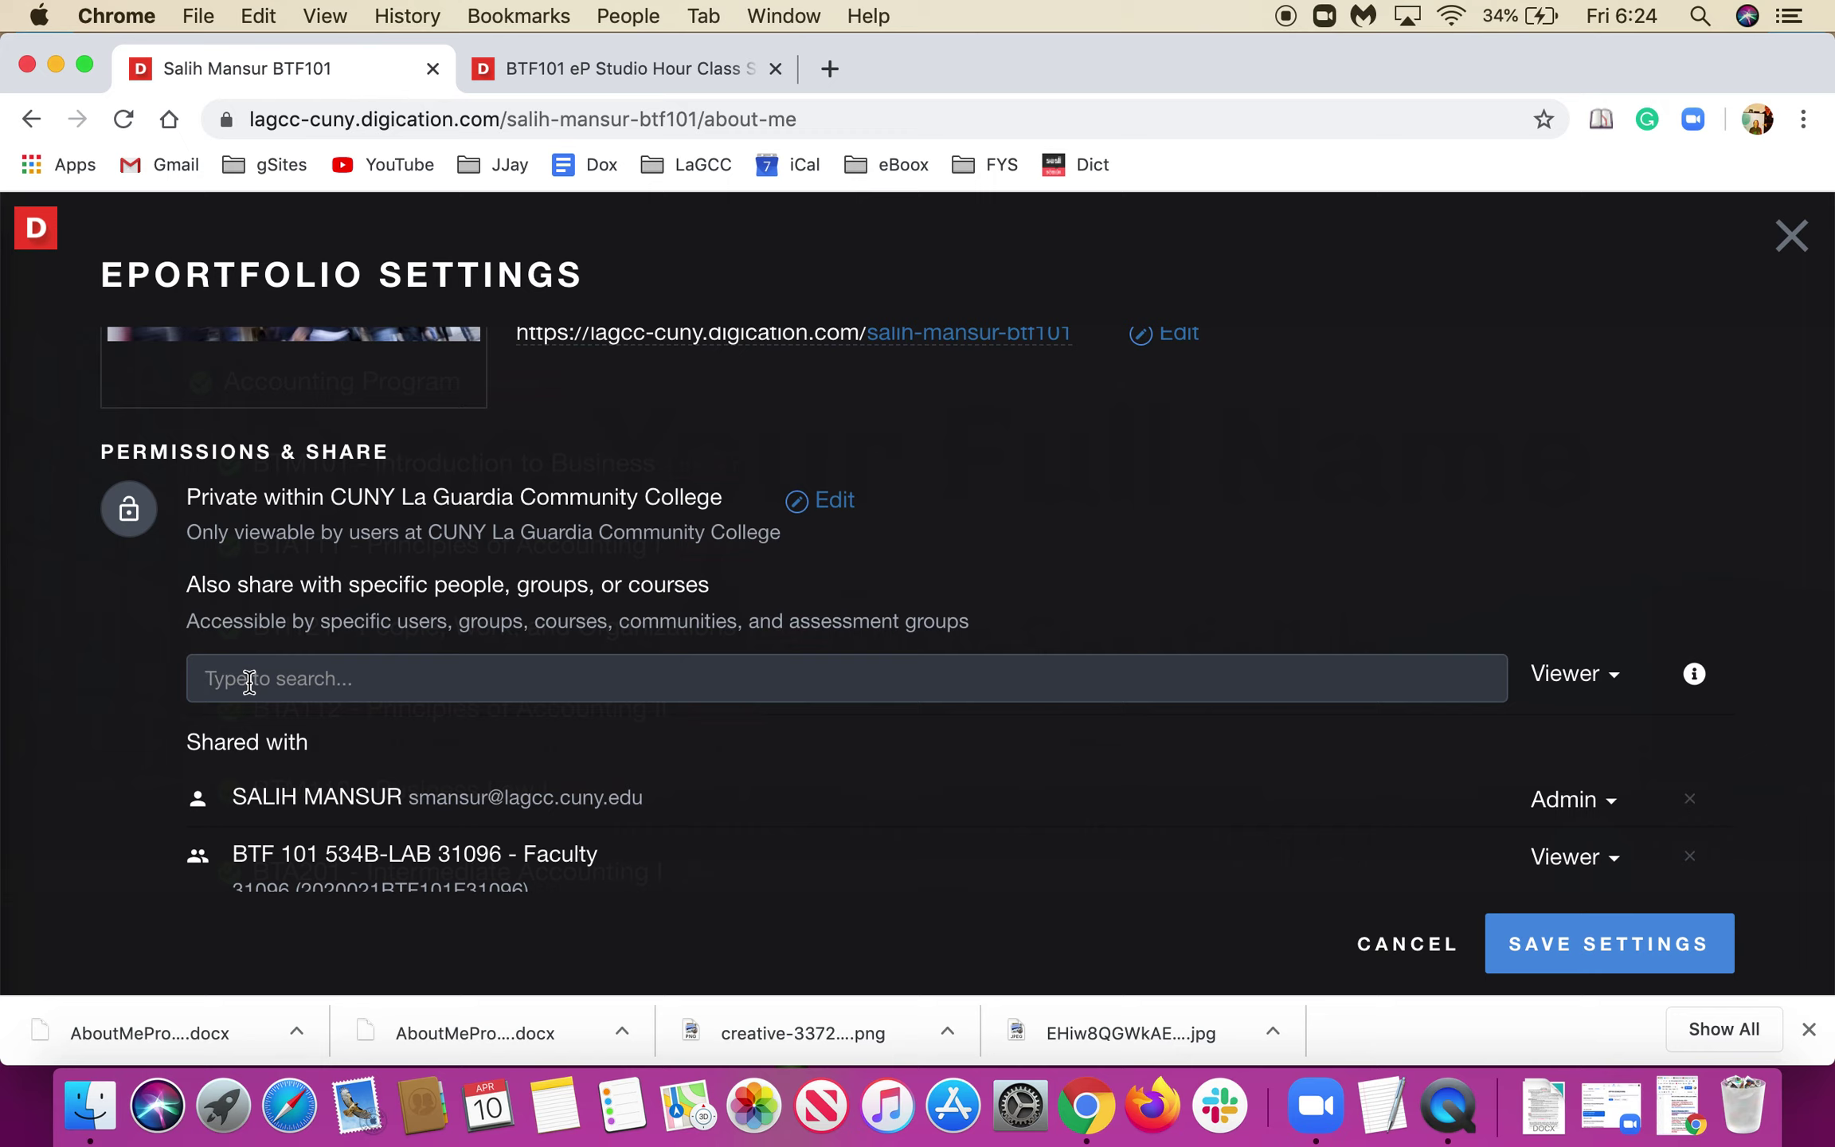
{"action": "type", "text": "3109"}
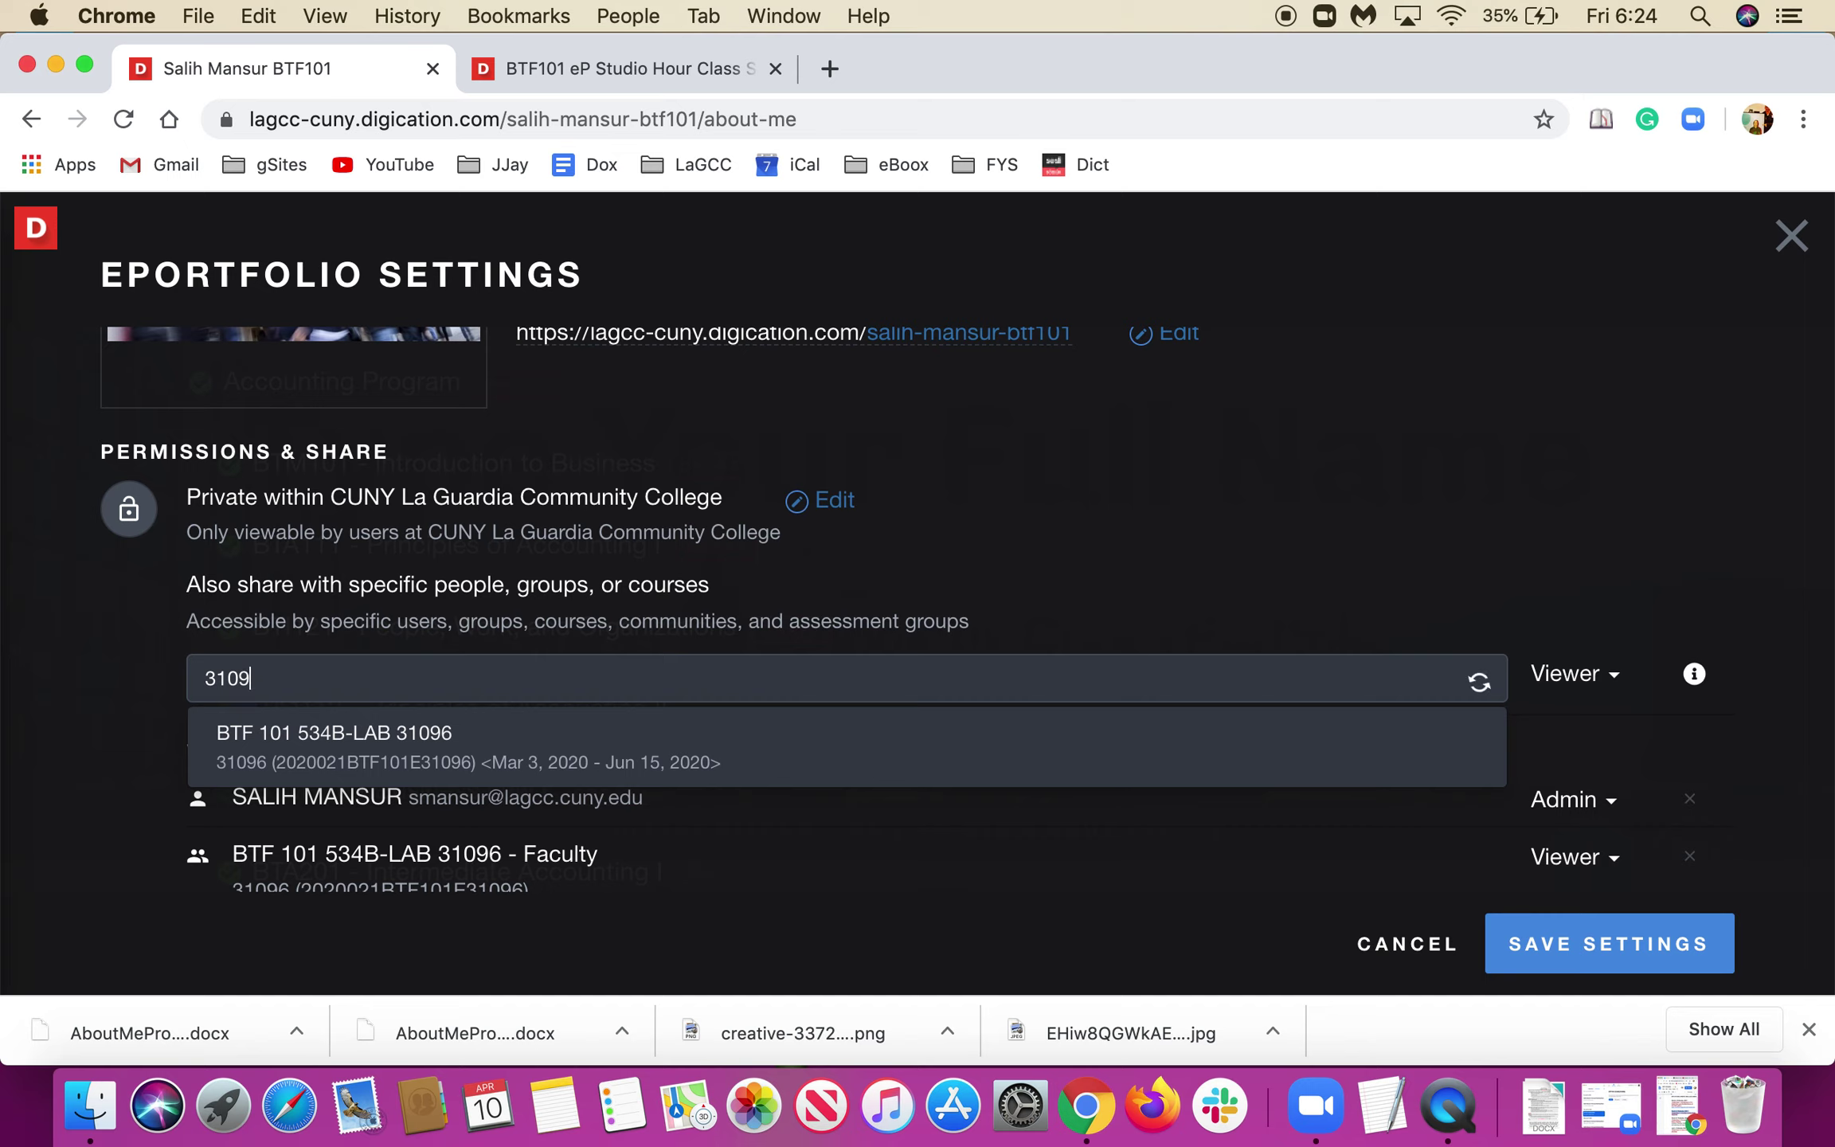
{"action": "type", "text": "5"}
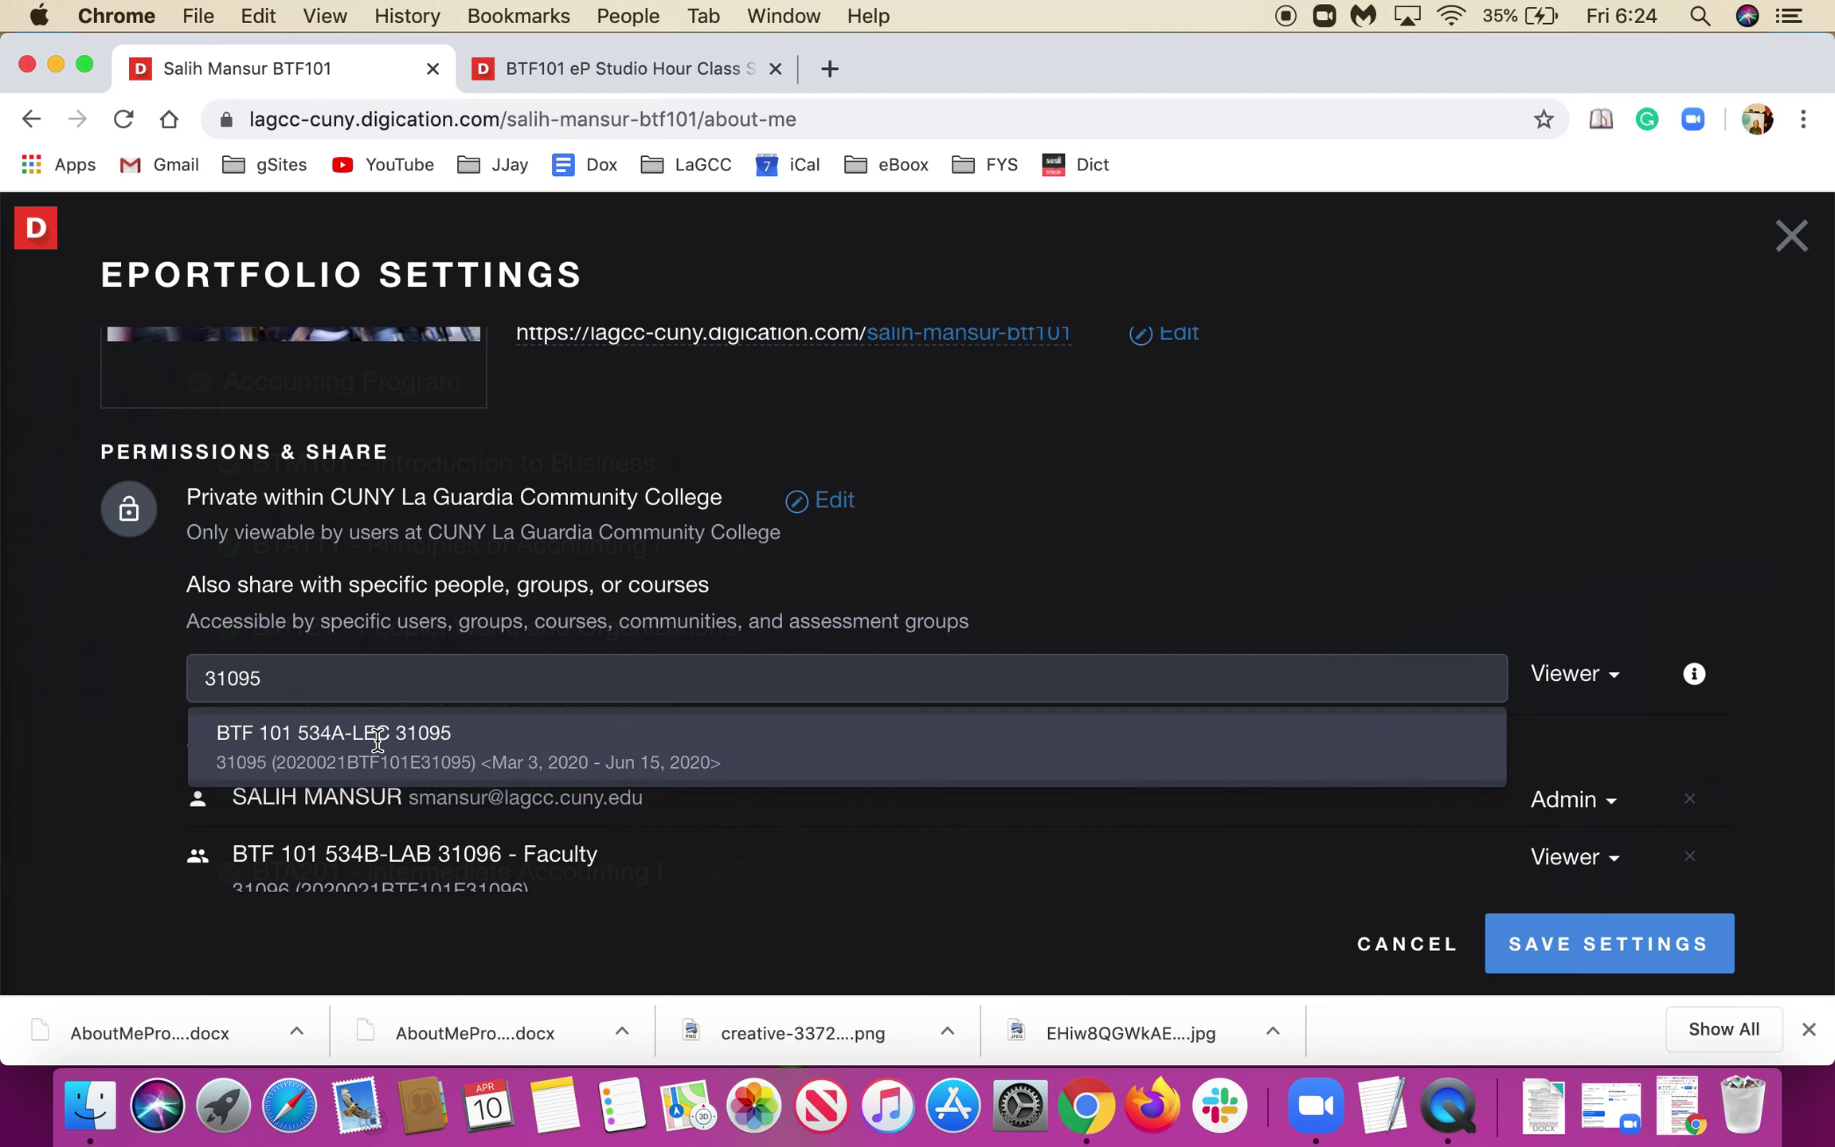
{"action": "left_click", "coordinate": [379, 745]}
Review the shared Faculty and Students groups in the Viewers list and begin another sharing search.
{"action": "scroll", "coordinate": [382, 749], "scroll_direction": "down", "scroll_amount": 5}
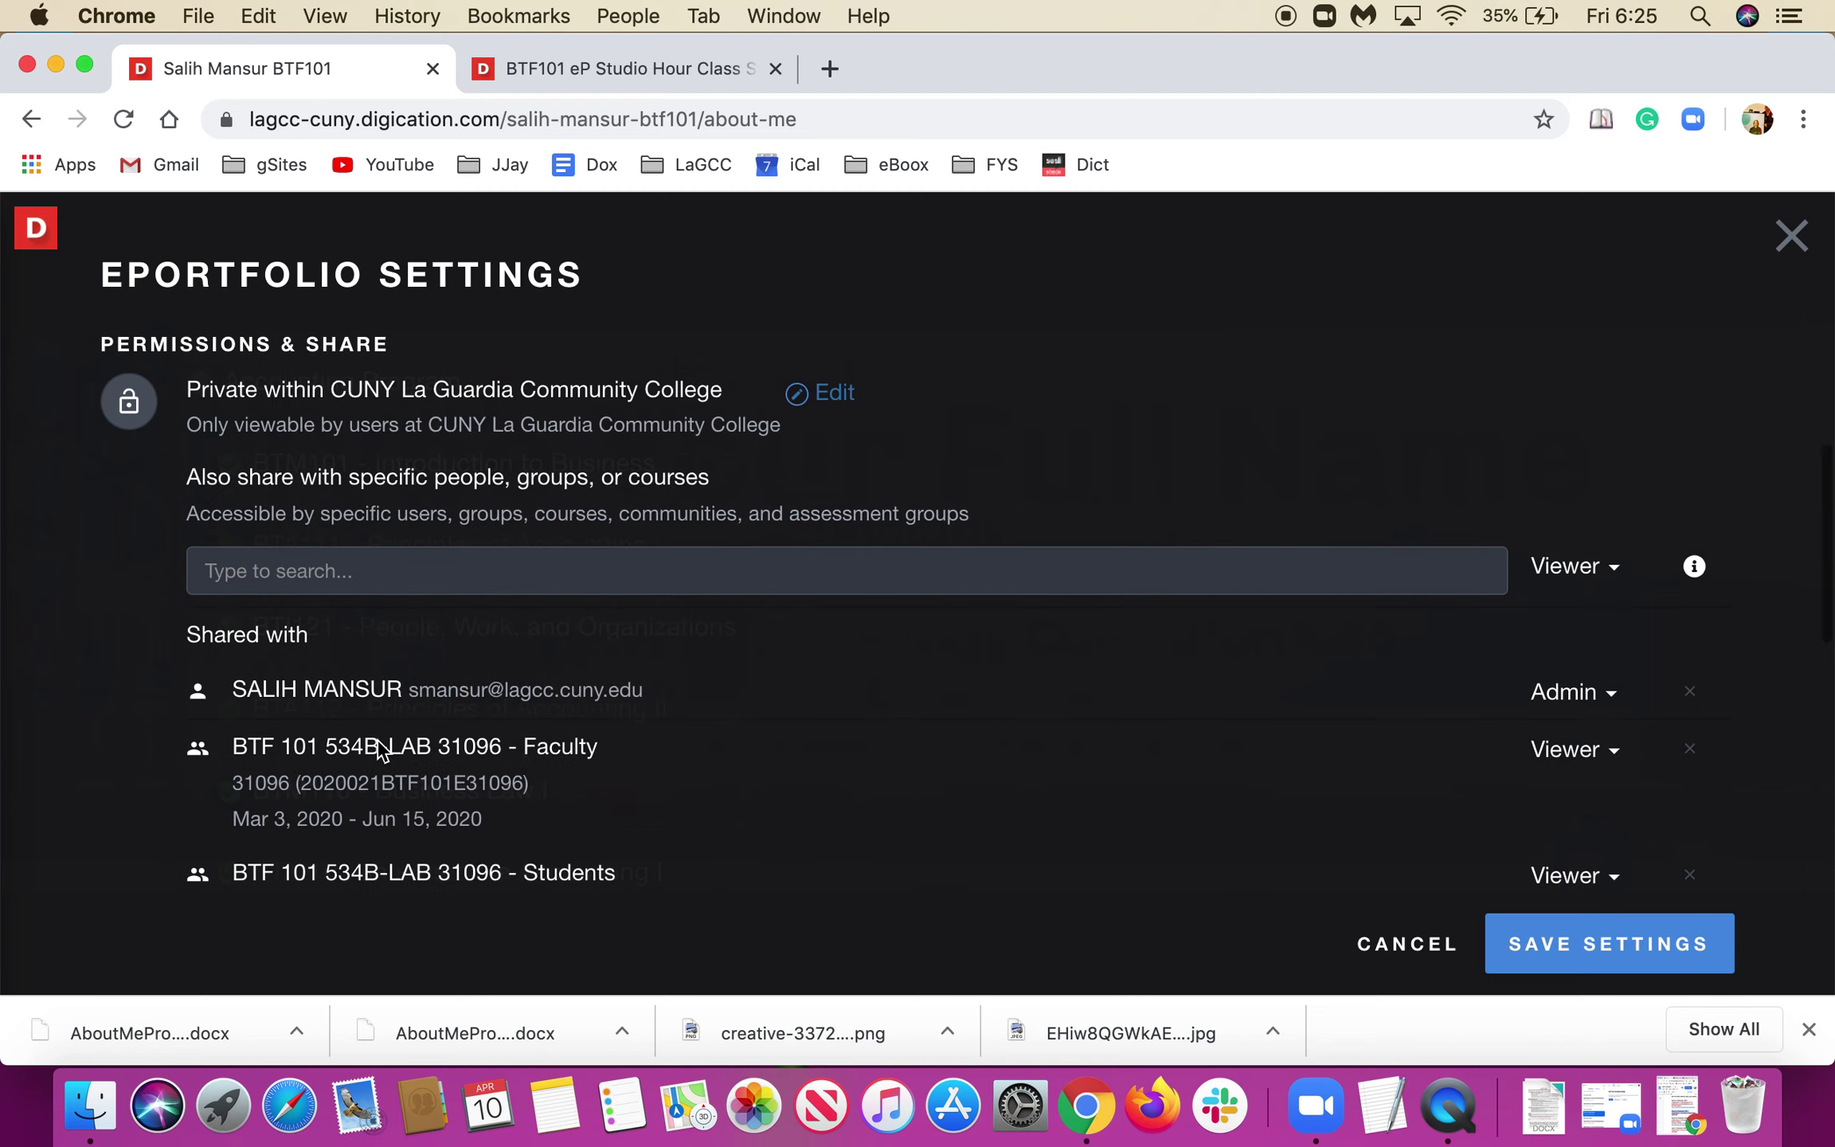
{"action": "scroll", "coordinate": [378, 739], "scroll_direction": "up", "scroll_amount": 2}
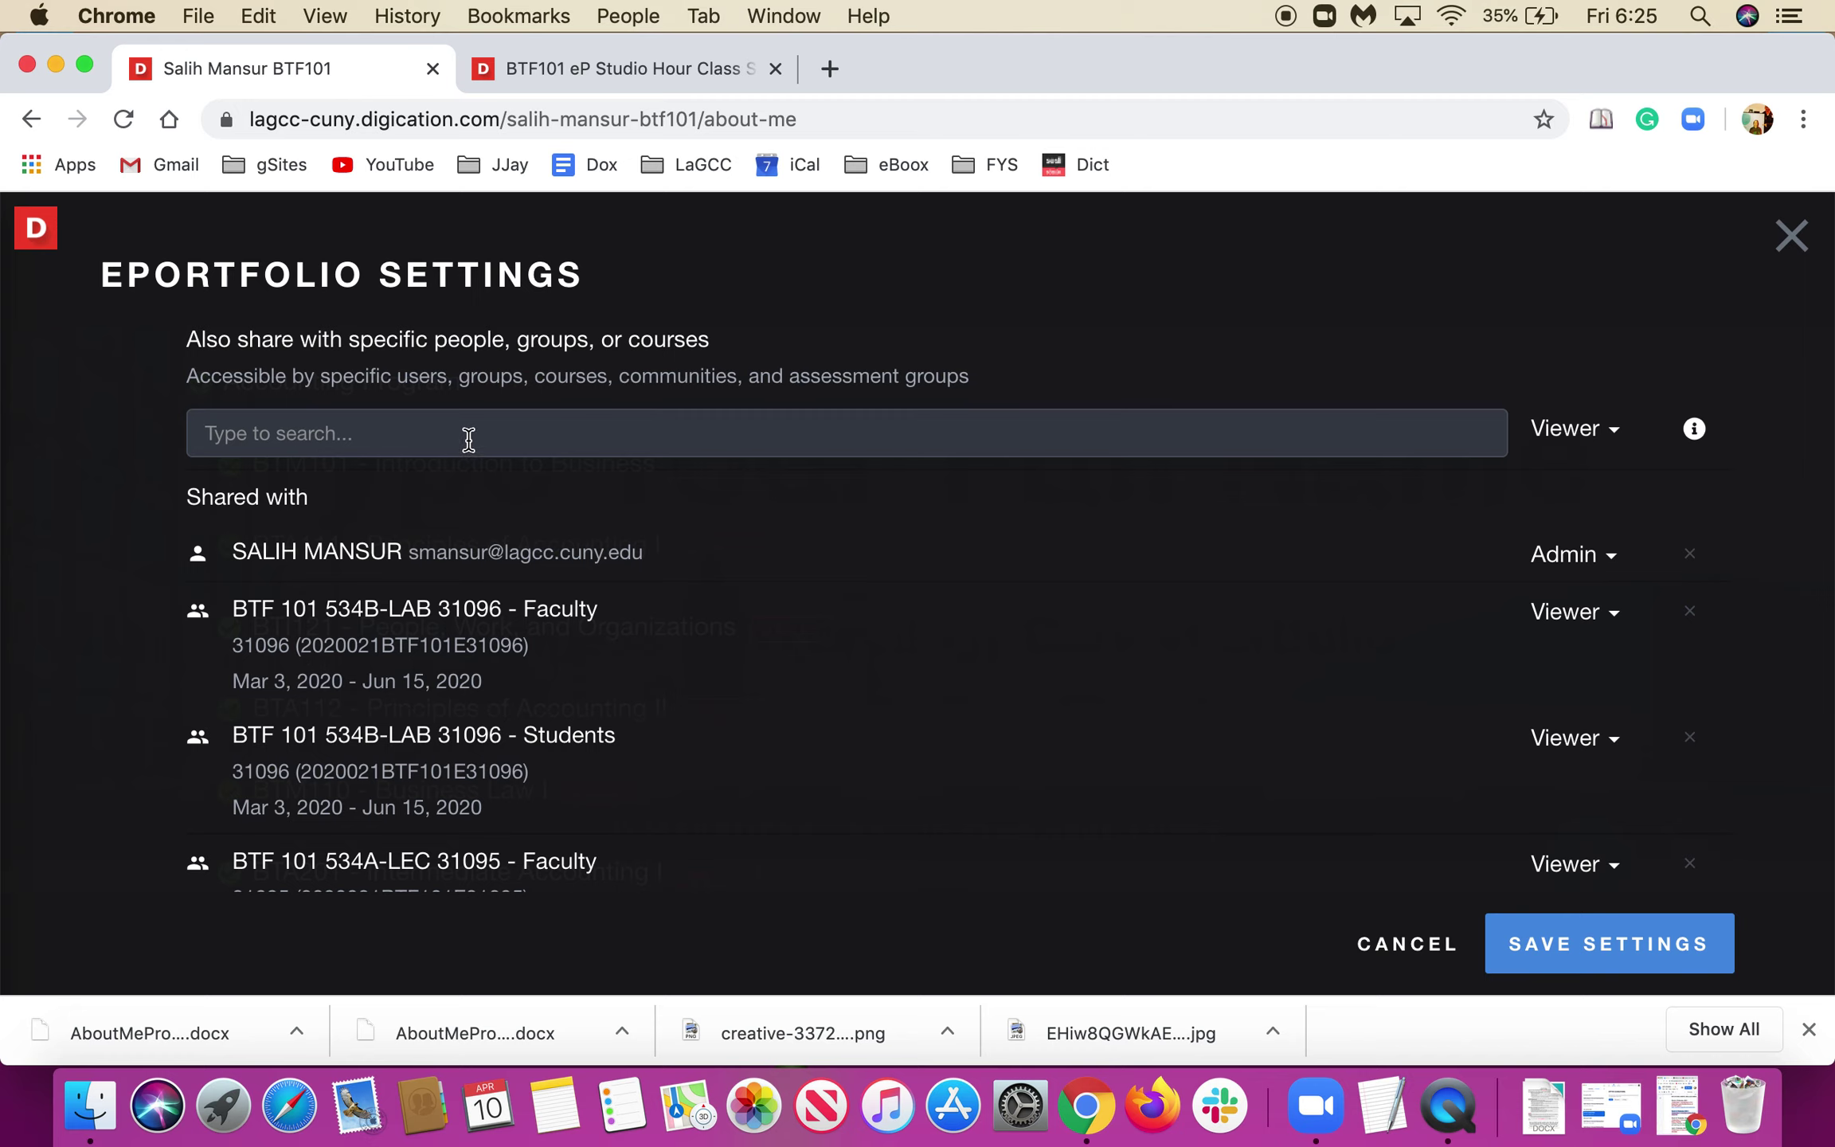
{"action": "scroll", "coordinate": [336, 637], "scroll_direction": "down", "scroll_amount": 1}
{"action": "scroll", "coordinate": [336, 645], "scroll_direction": "down", "scroll_amount": 2}
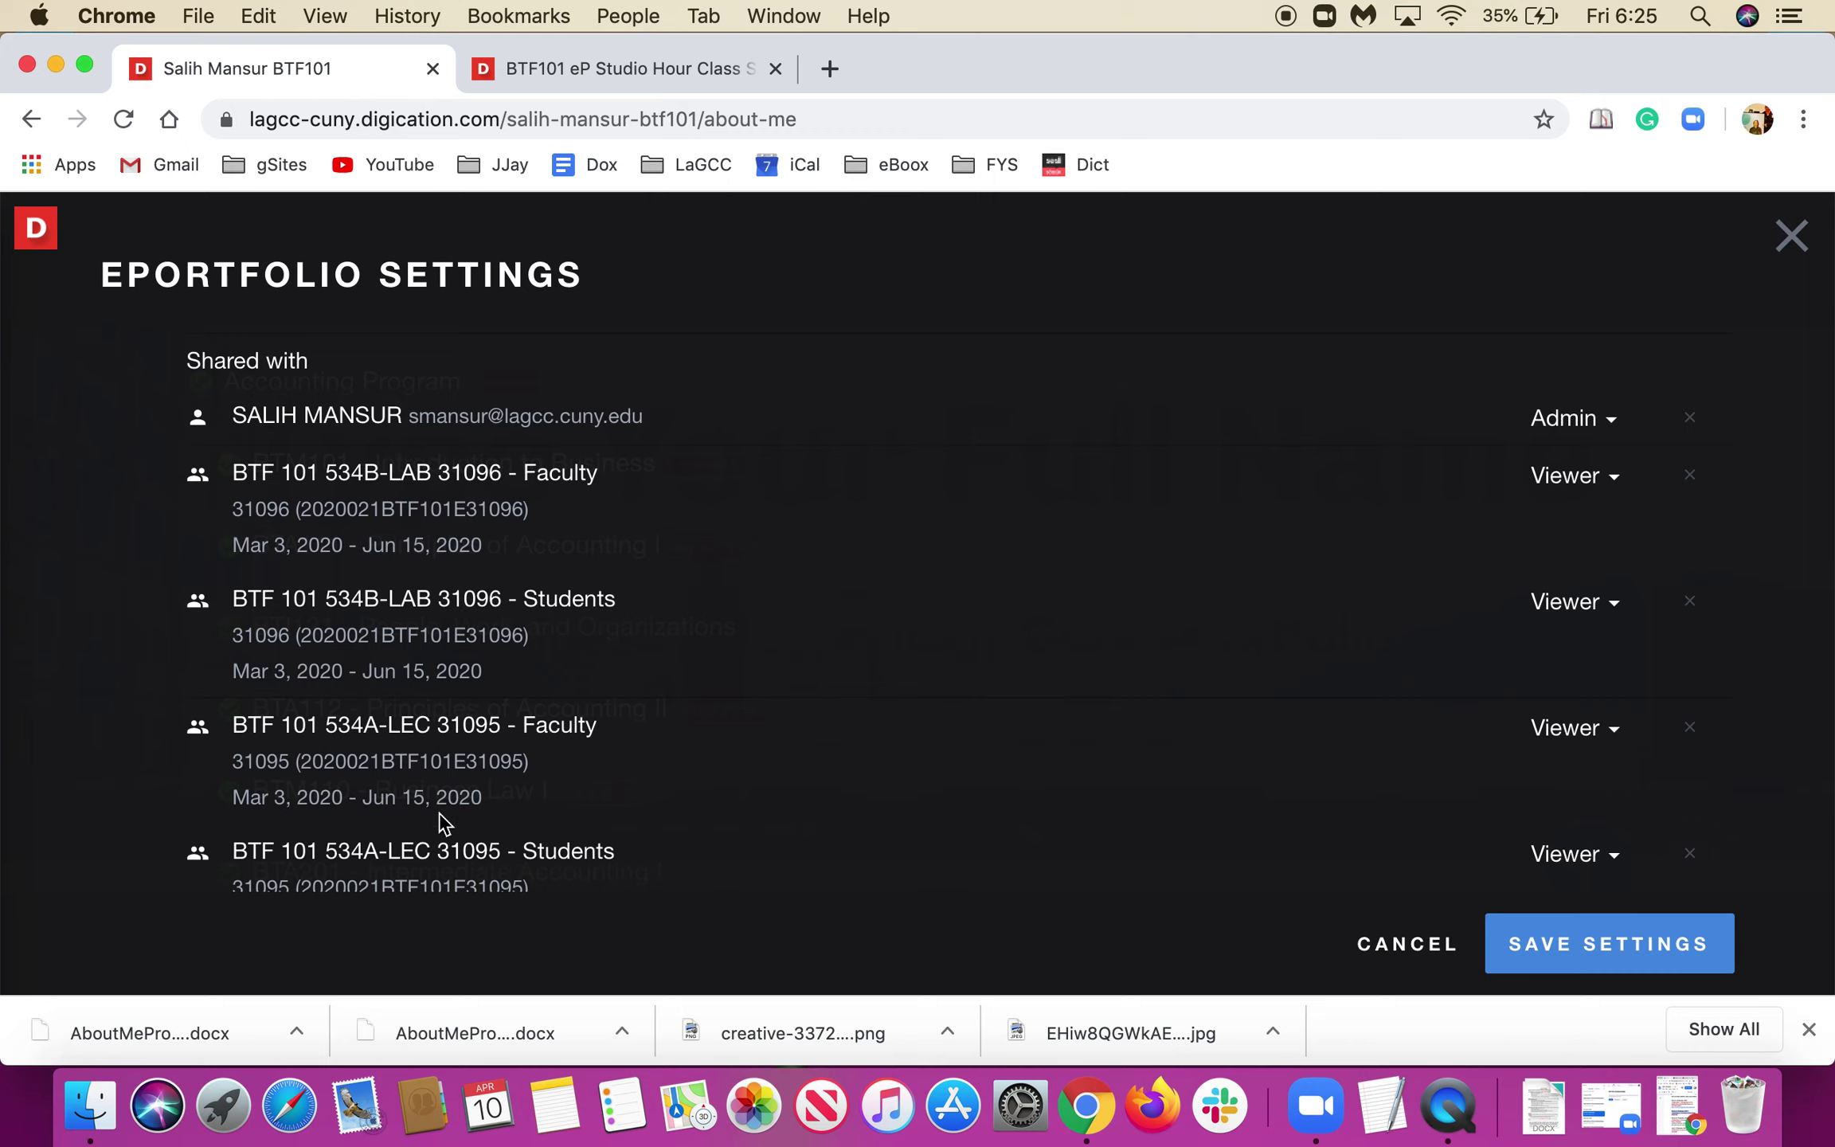
{"action": "scroll", "coordinate": [498, 792], "scroll_direction": "up", "scroll_amount": 1}
{"action": "scroll", "coordinate": [498, 793], "scroll_direction": "down", "scroll_amount": 2}
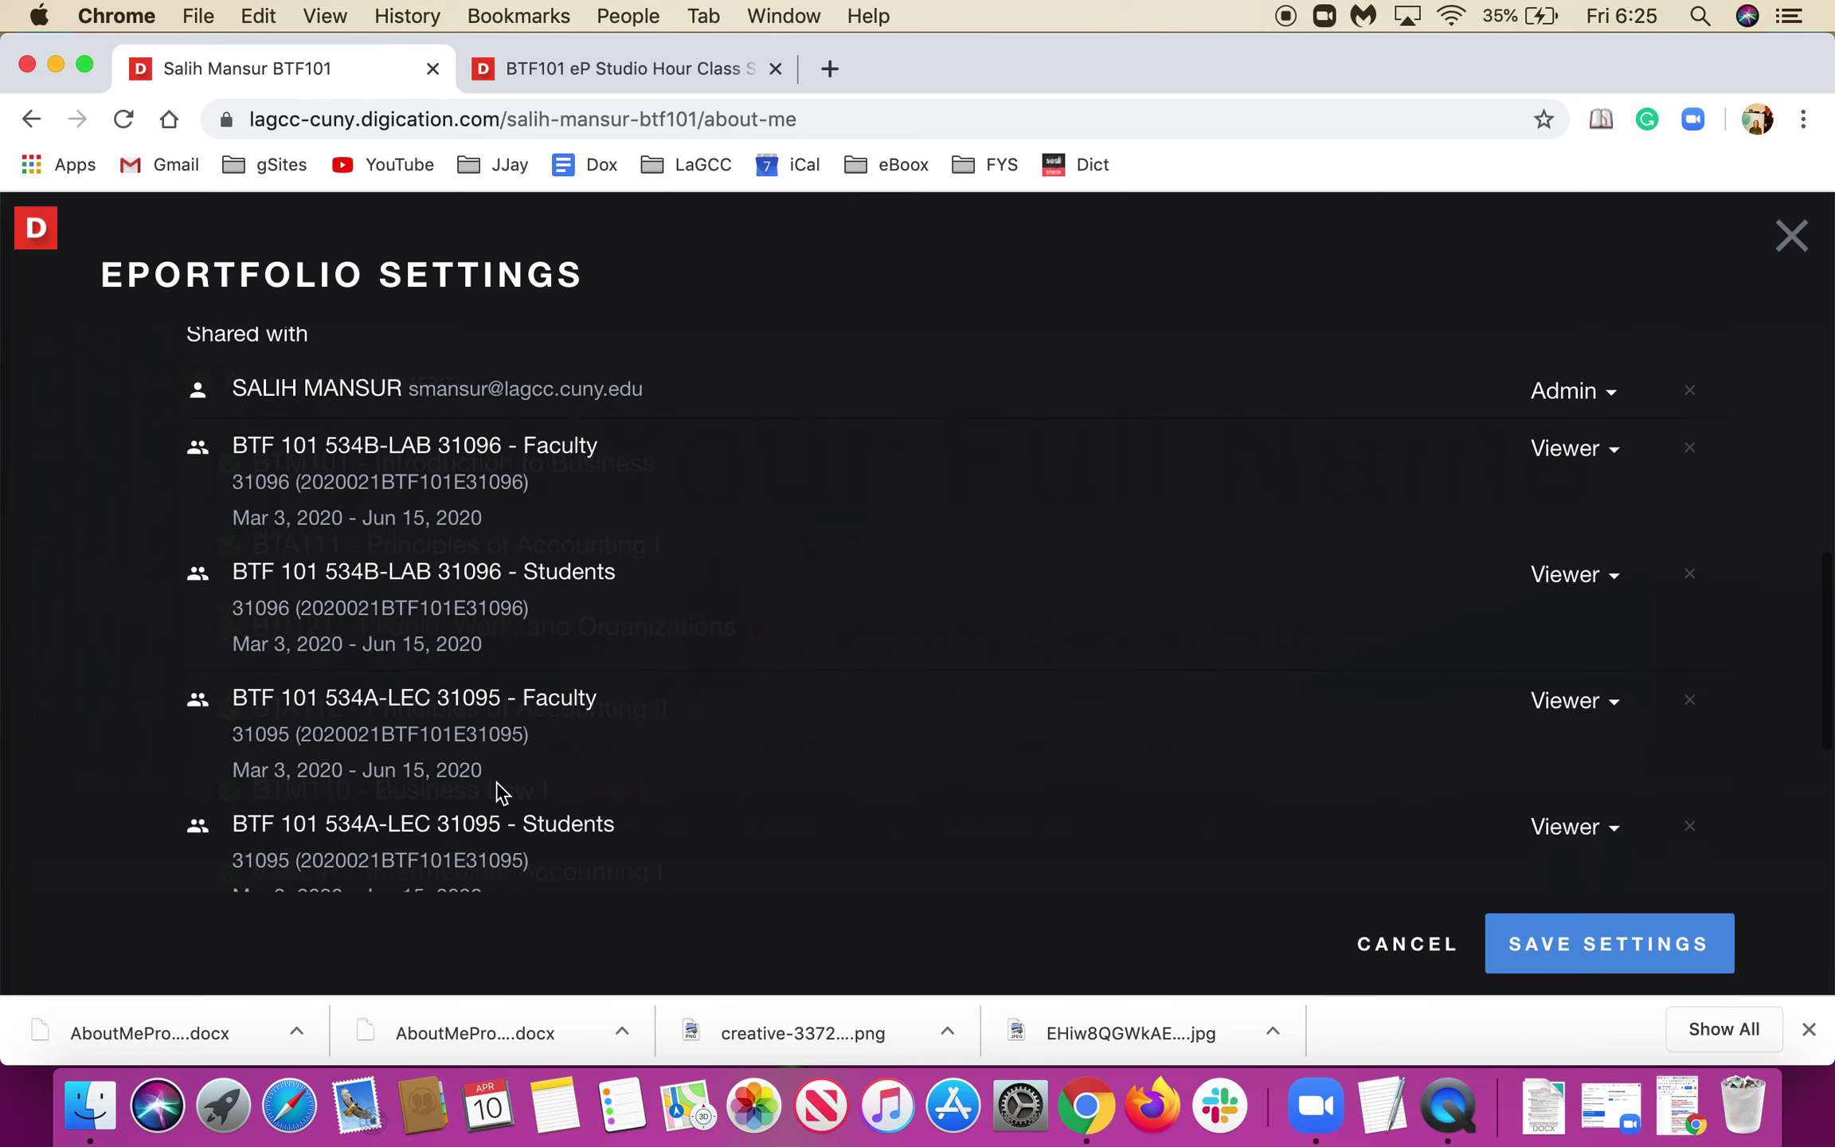
{"action": "scroll", "coordinate": [498, 790], "scroll_direction": "down", "scroll_amount": 2}
{"action": "scroll", "coordinate": [496, 785], "scroll_direction": "up", "scroll_amount": 1}
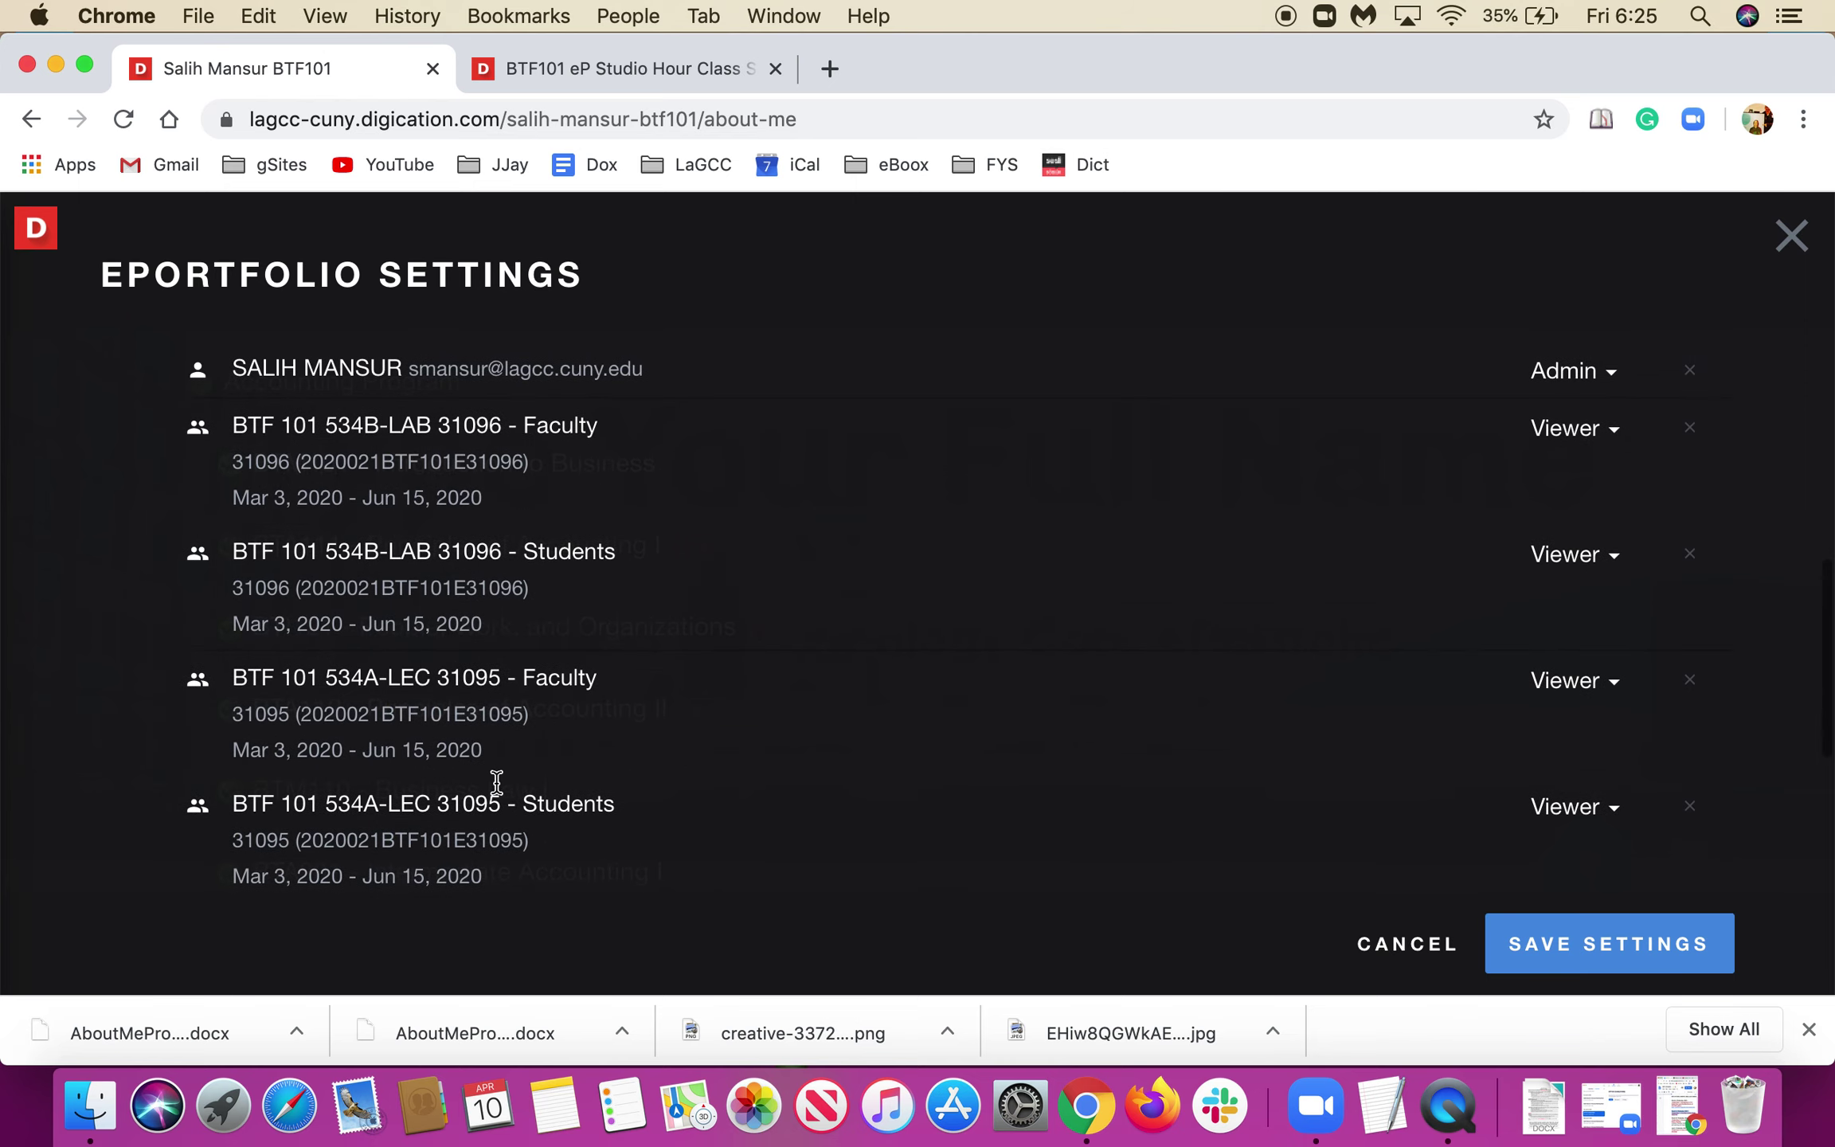
{"action": "scroll", "coordinate": [496, 783], "scroll_direction": "up", "scroll_amount": 6}
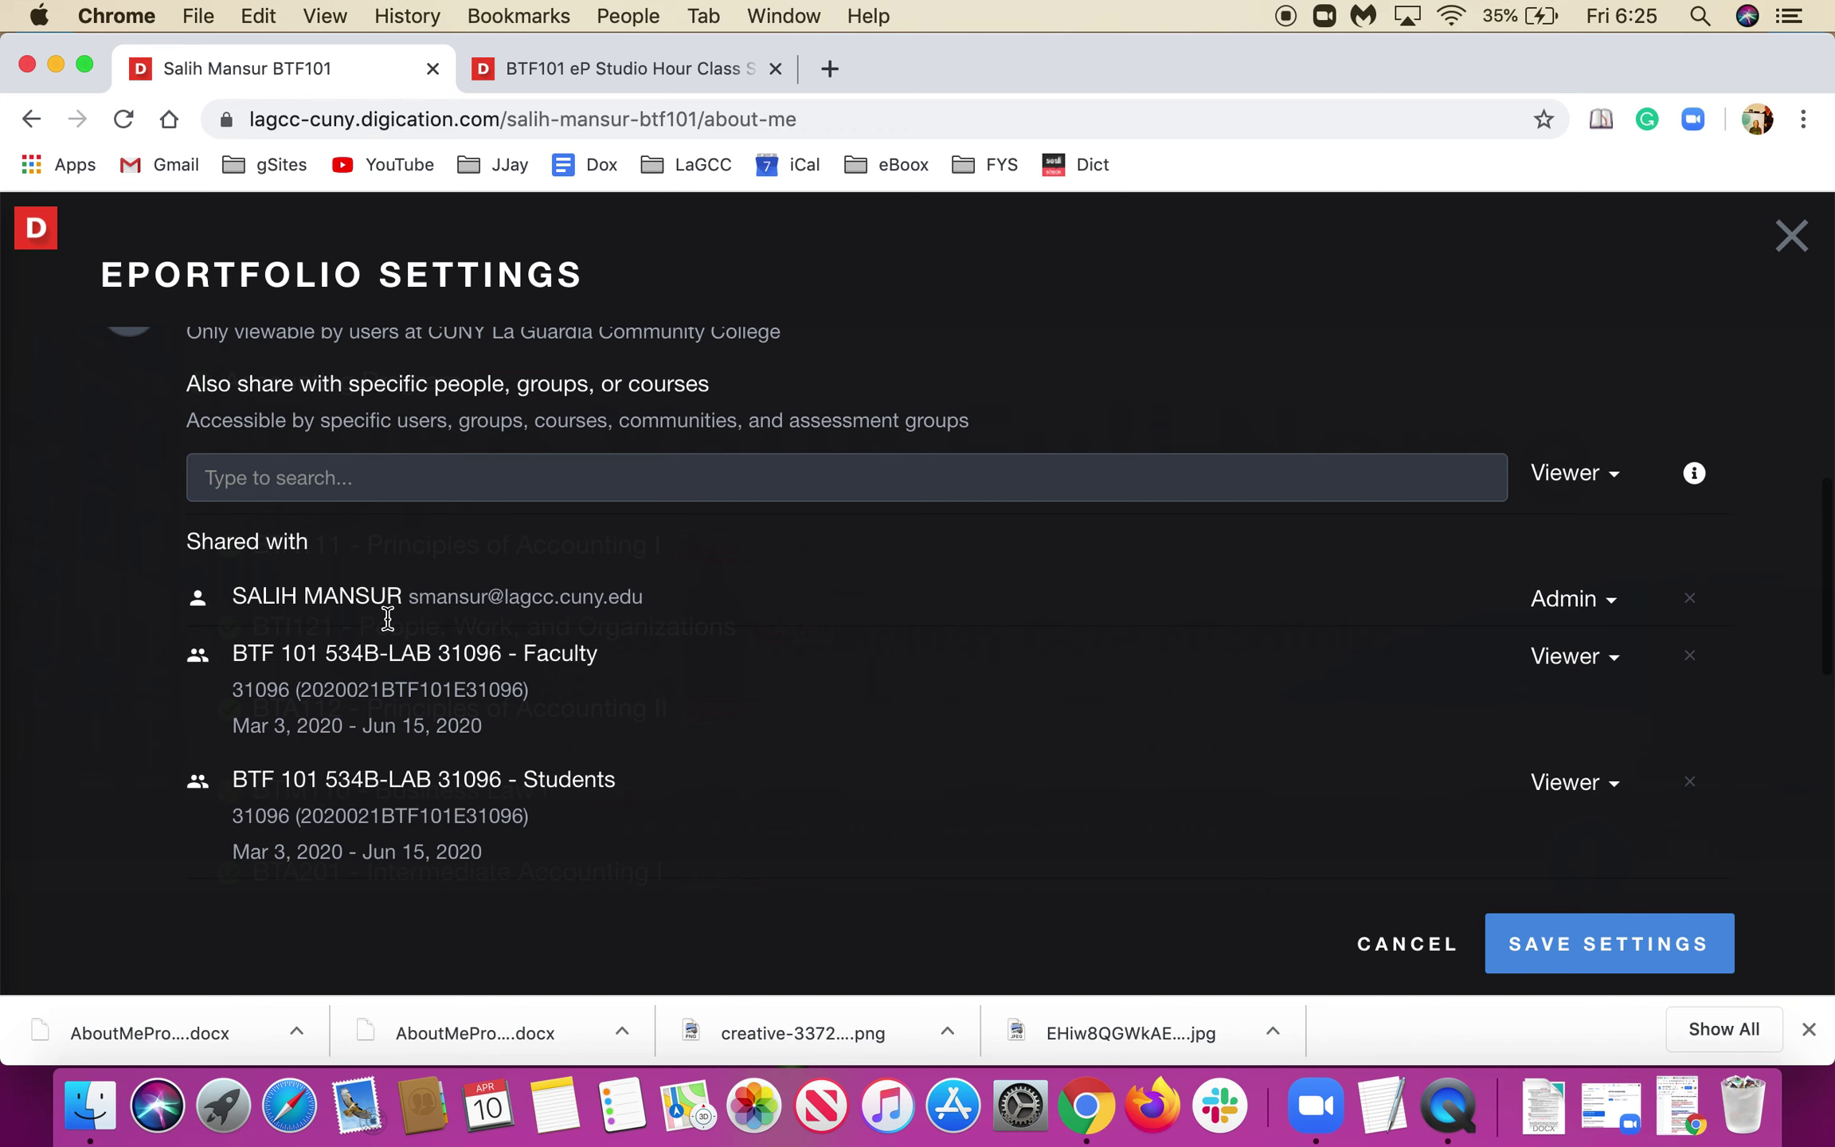
{"action": "scroll", "coordinate": [388, 618], "scroll_direction": "up", "scroll_amount": 1}
{"action": "left_click", "coordinate": [266, 541]}
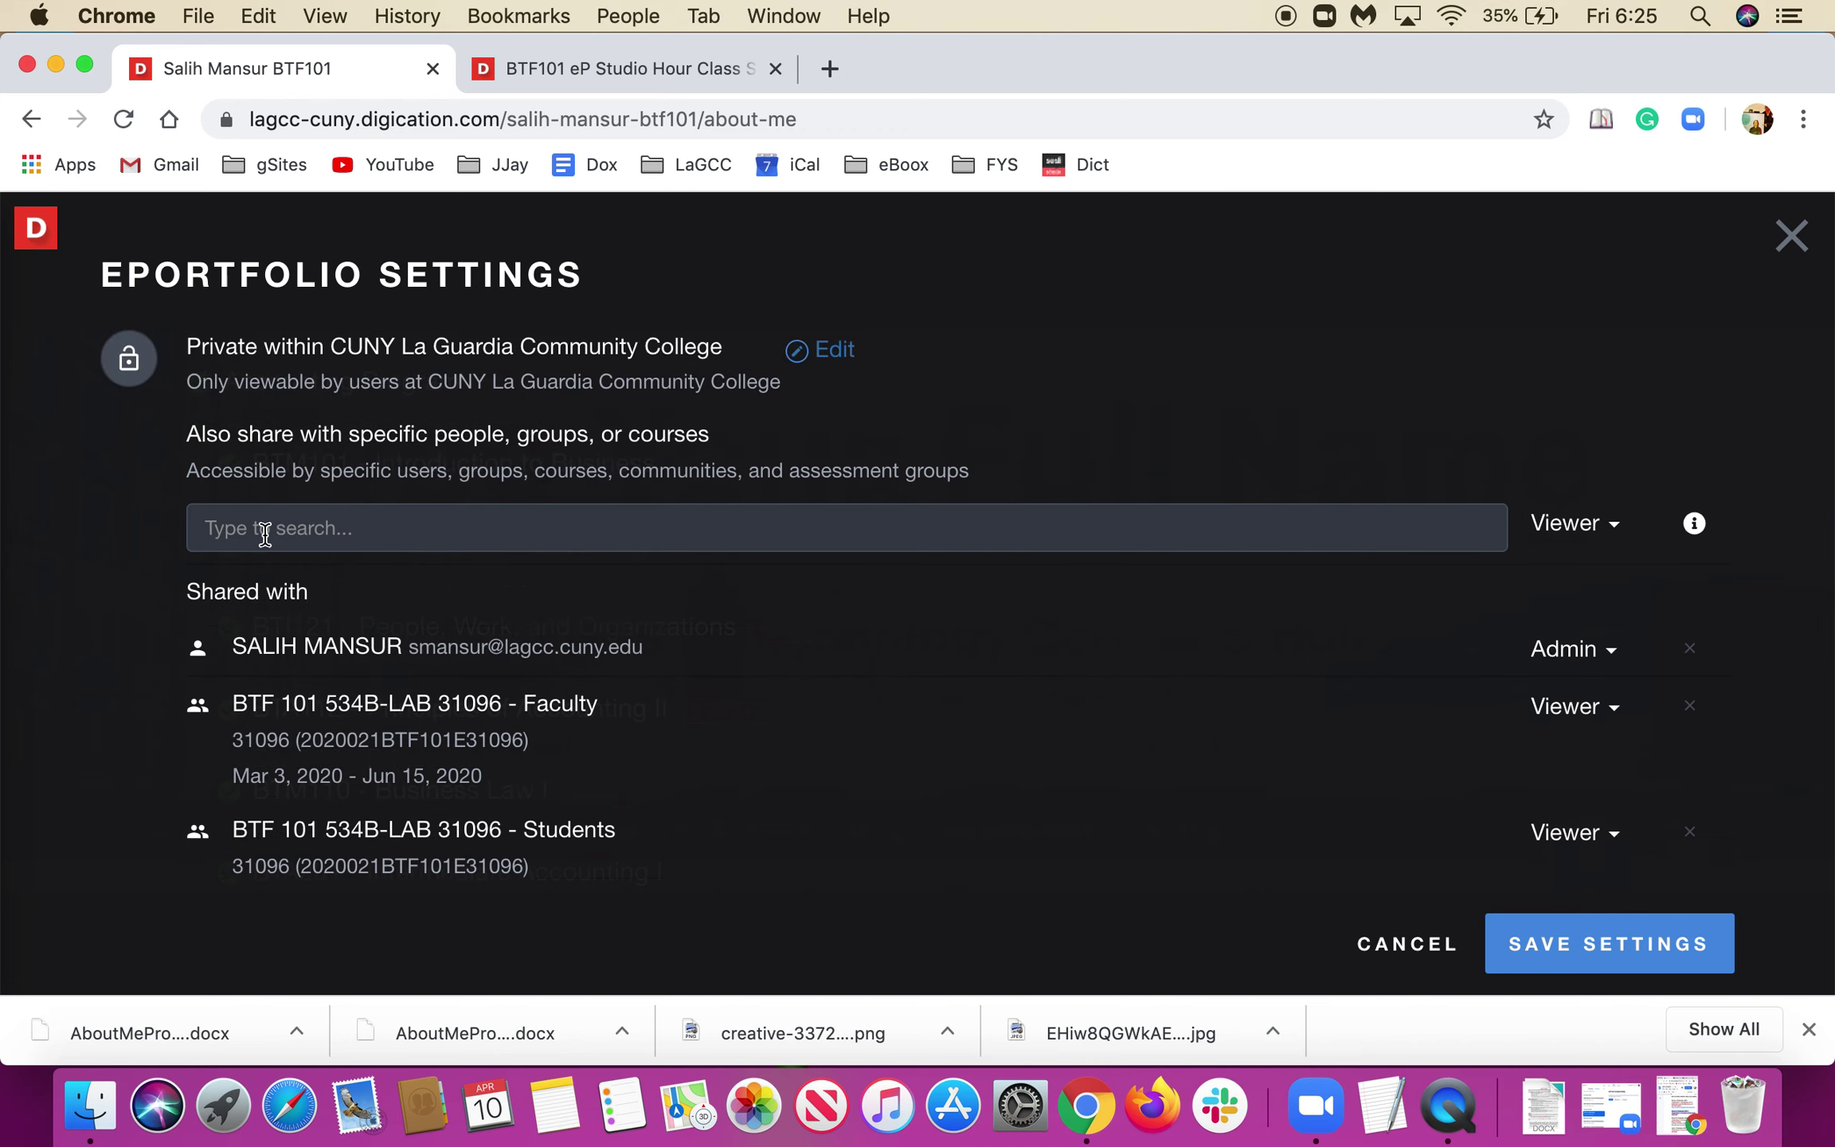
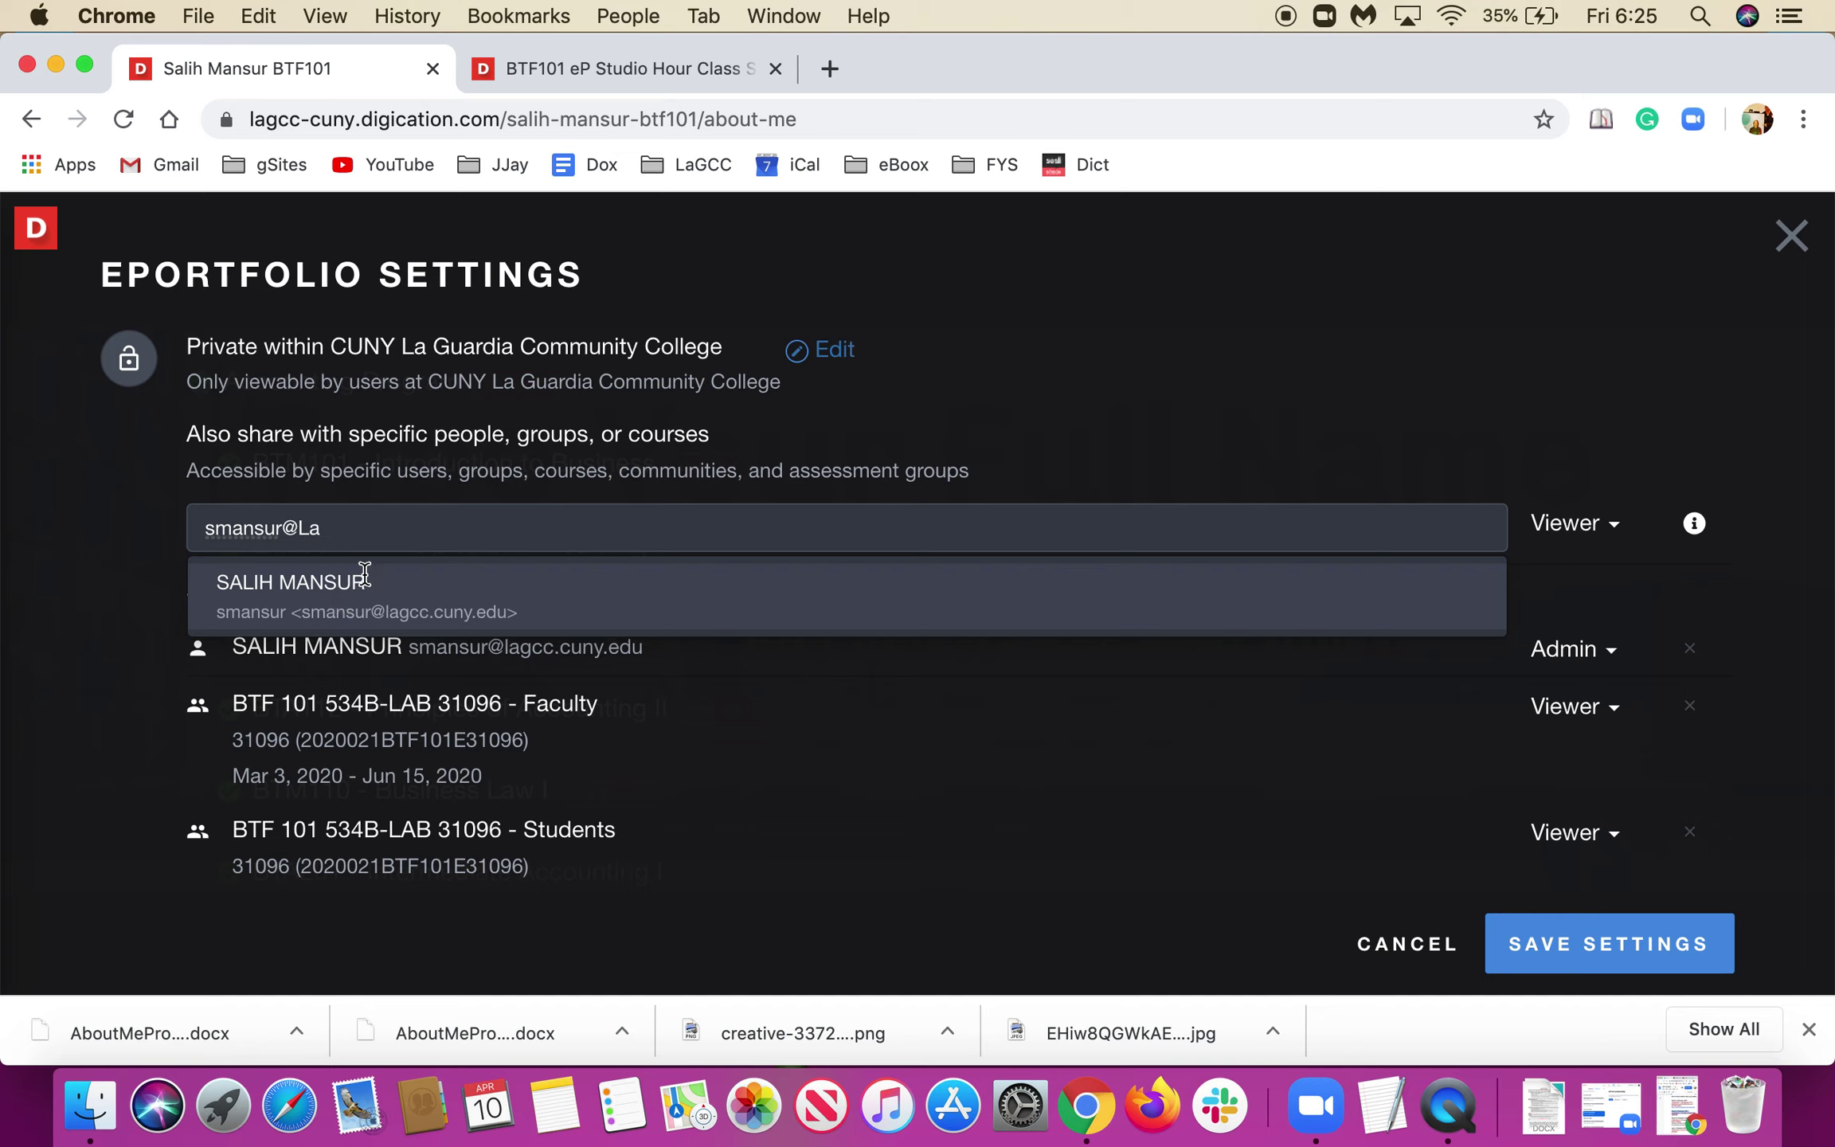
{"action": "left_click", "coordinate": [1219, 438]}
{"action": "scroll", "coordinate": [526, 781], "scroll_direction": "down", "scroll_amount": 3}
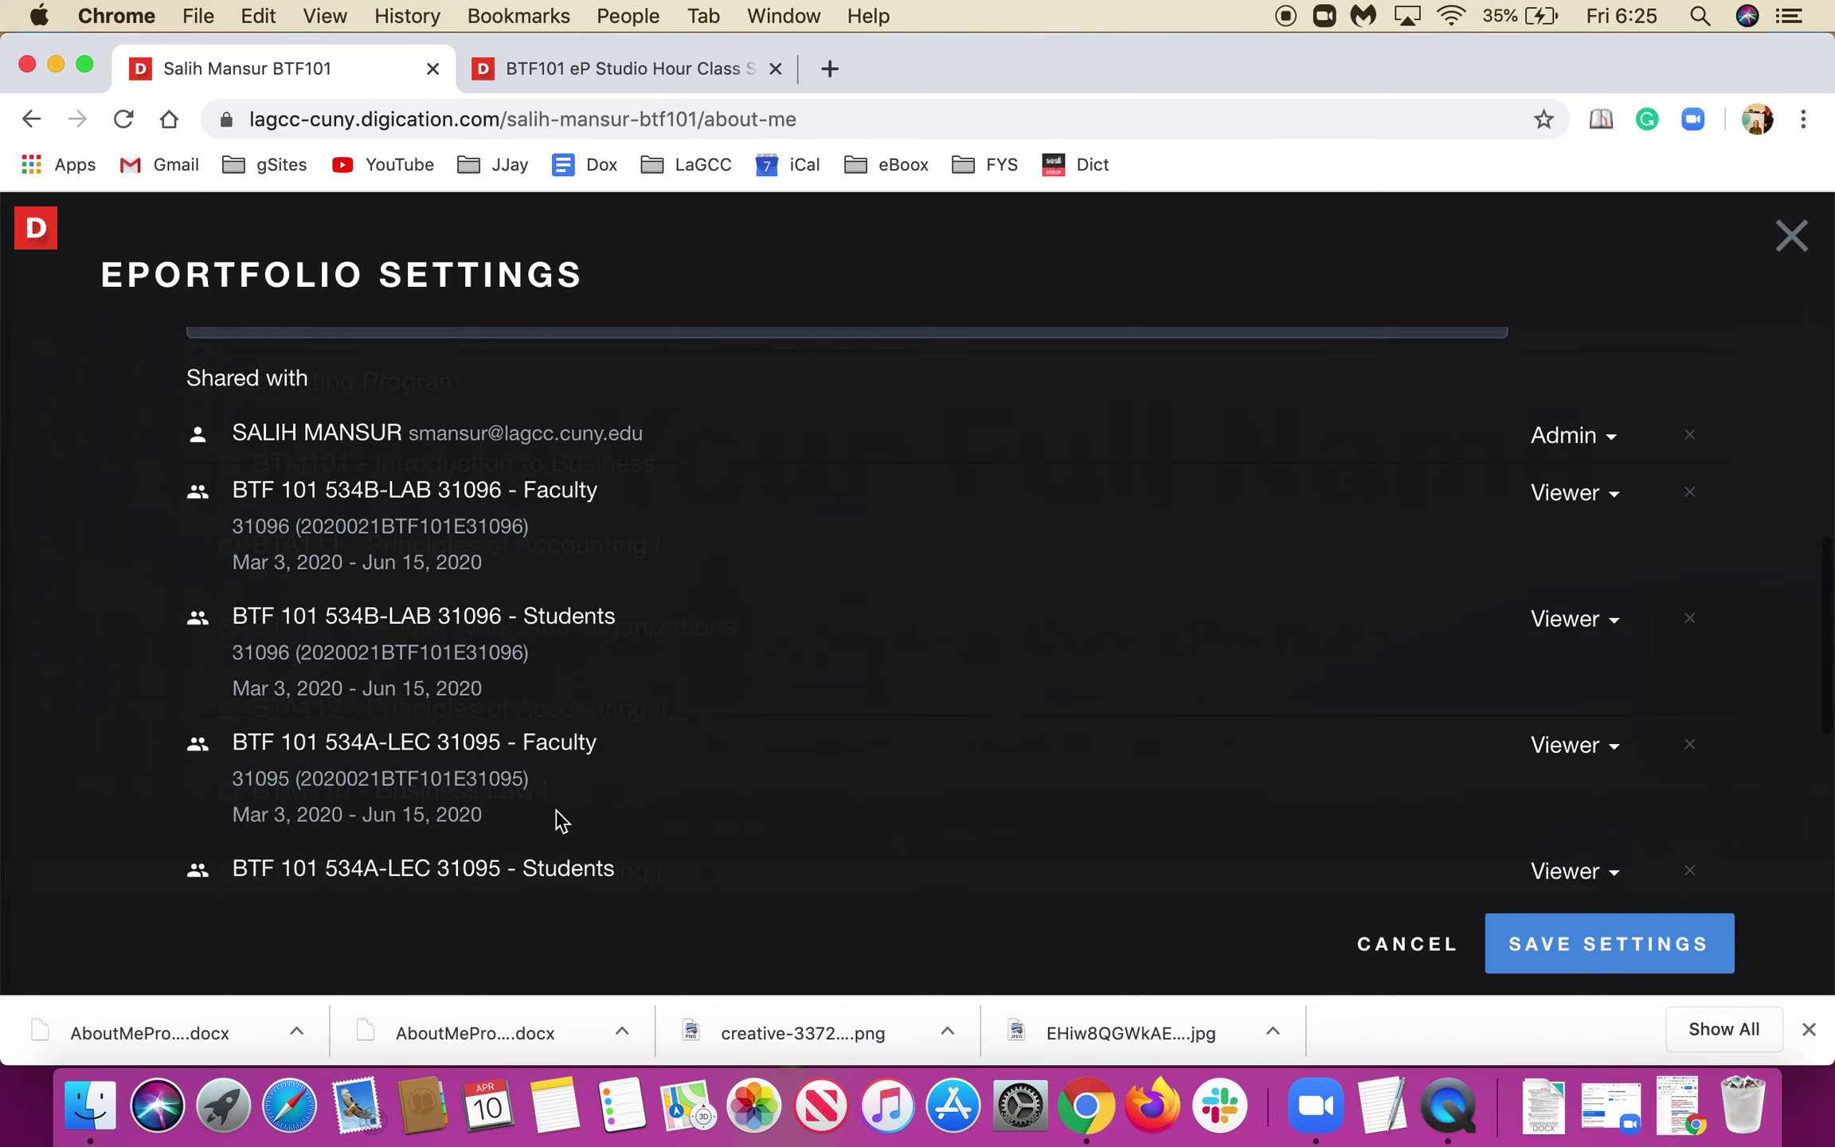
{"action": "scroll", "coordinate": [561, 820], "scroll_direction": "down", "scroll_amount": 2}
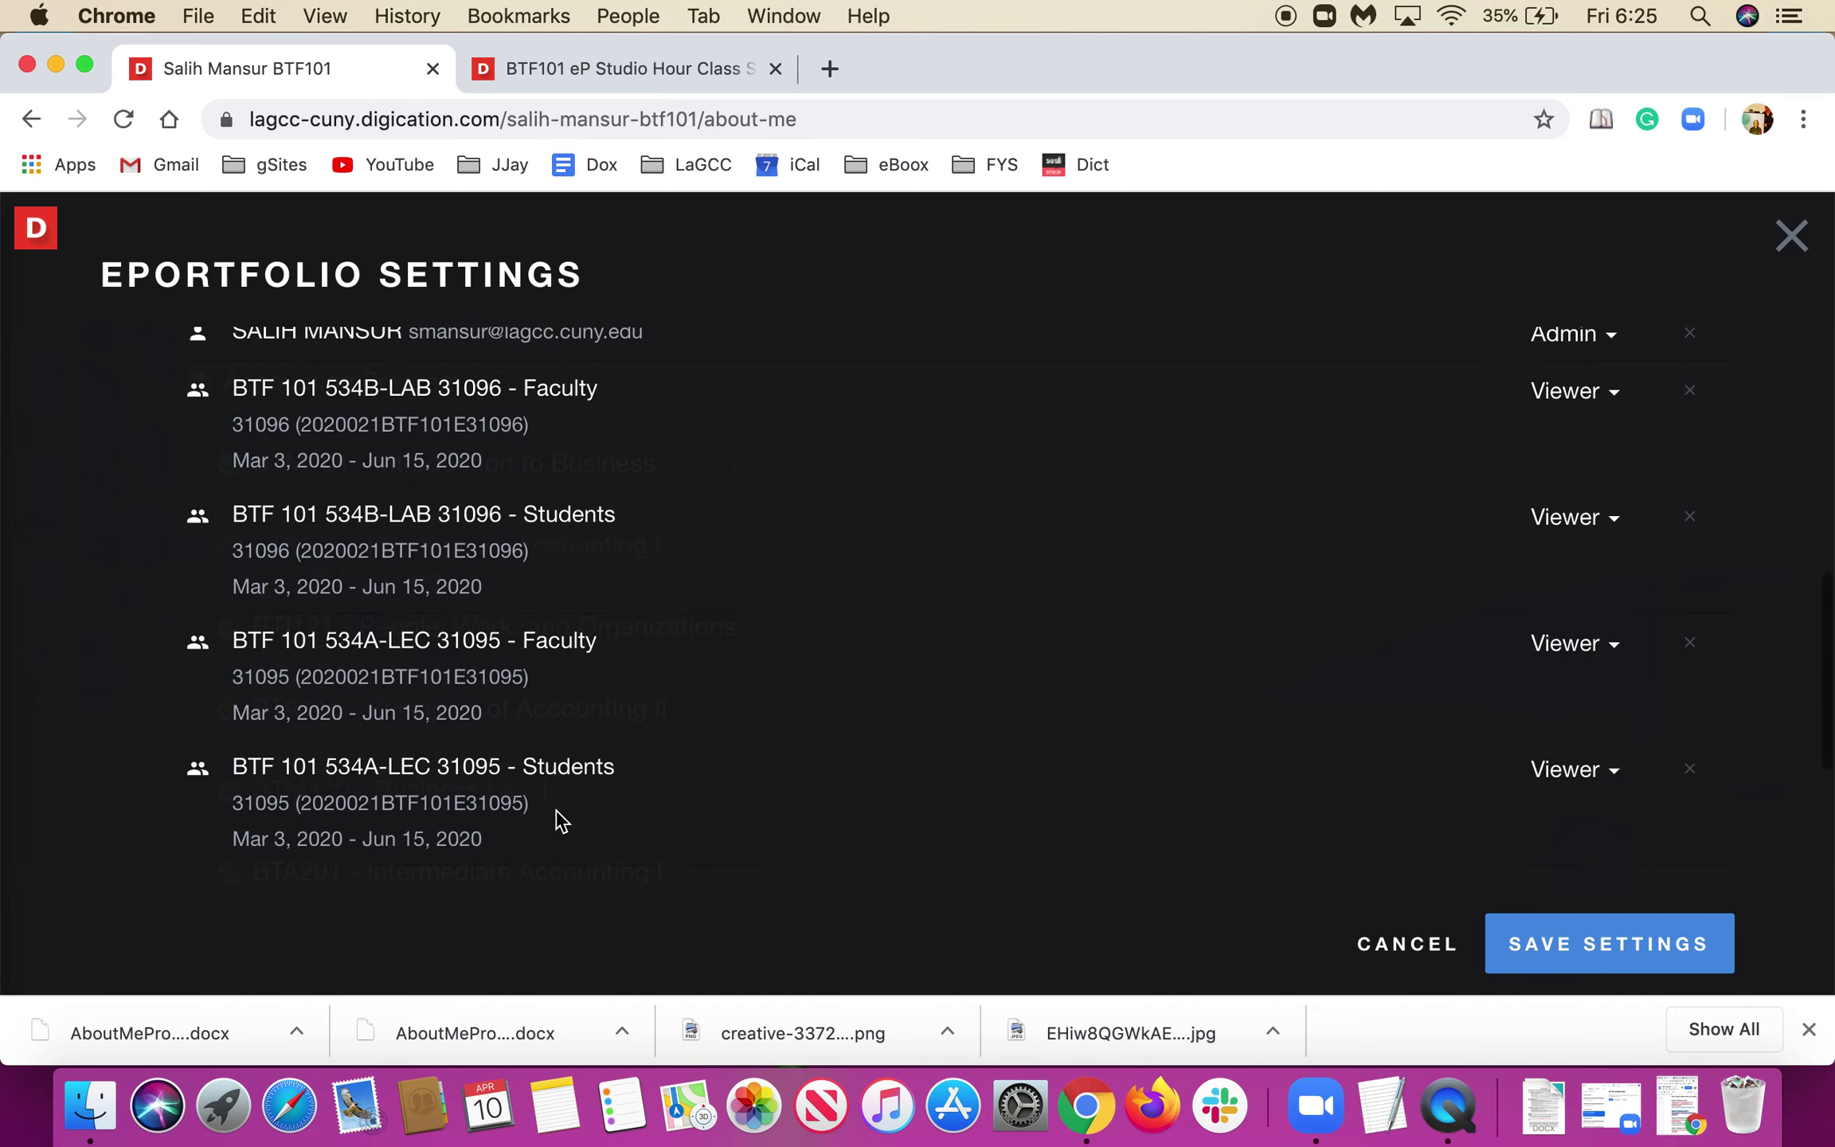
{"action": "scroll", "coordinate": [558, 819], "scroll_direction": "down", "scroll_amount": 2}
{"action": "scroll", "coordinate": [557, 819], "scroll_direction": "up", "scroll_amount": 3}
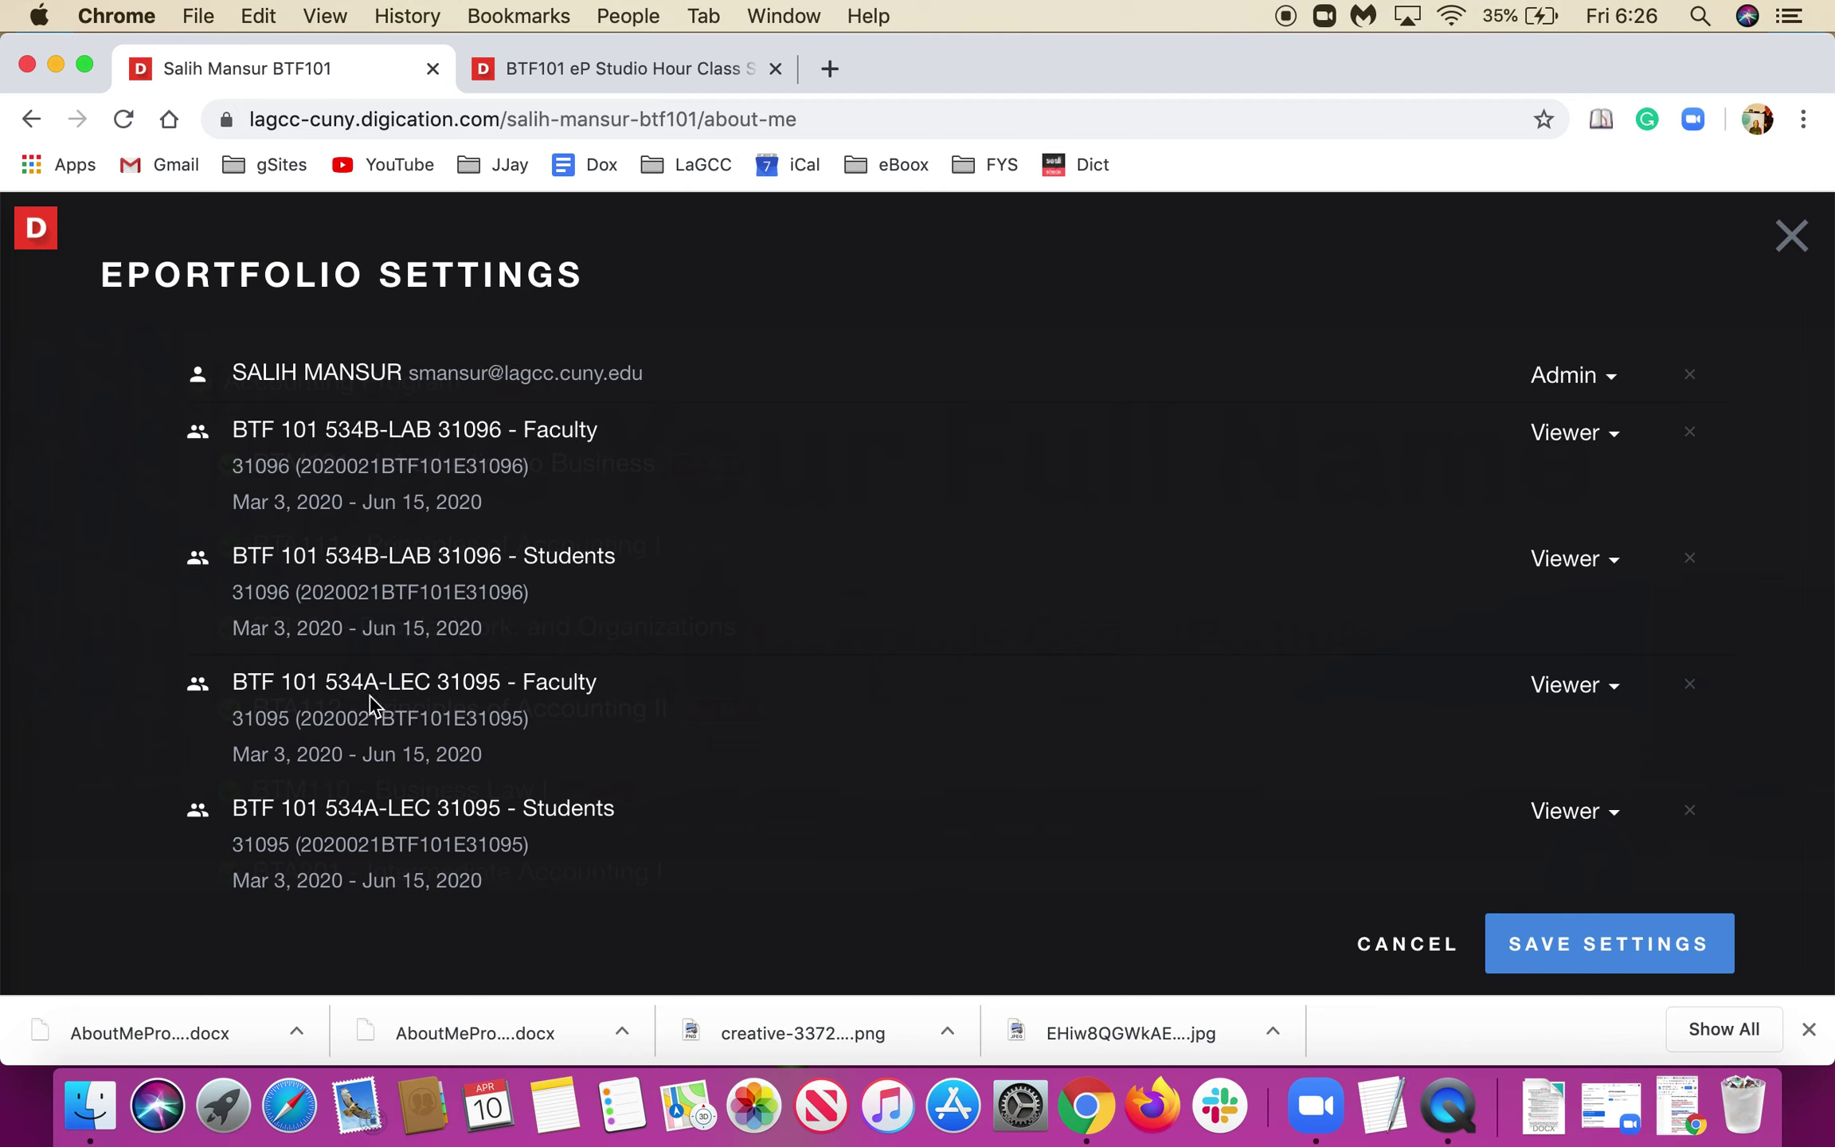
{"action": "scroll", "coordinate": [952, 684], "scroll_direction": "down", "scroll_amount": 3}
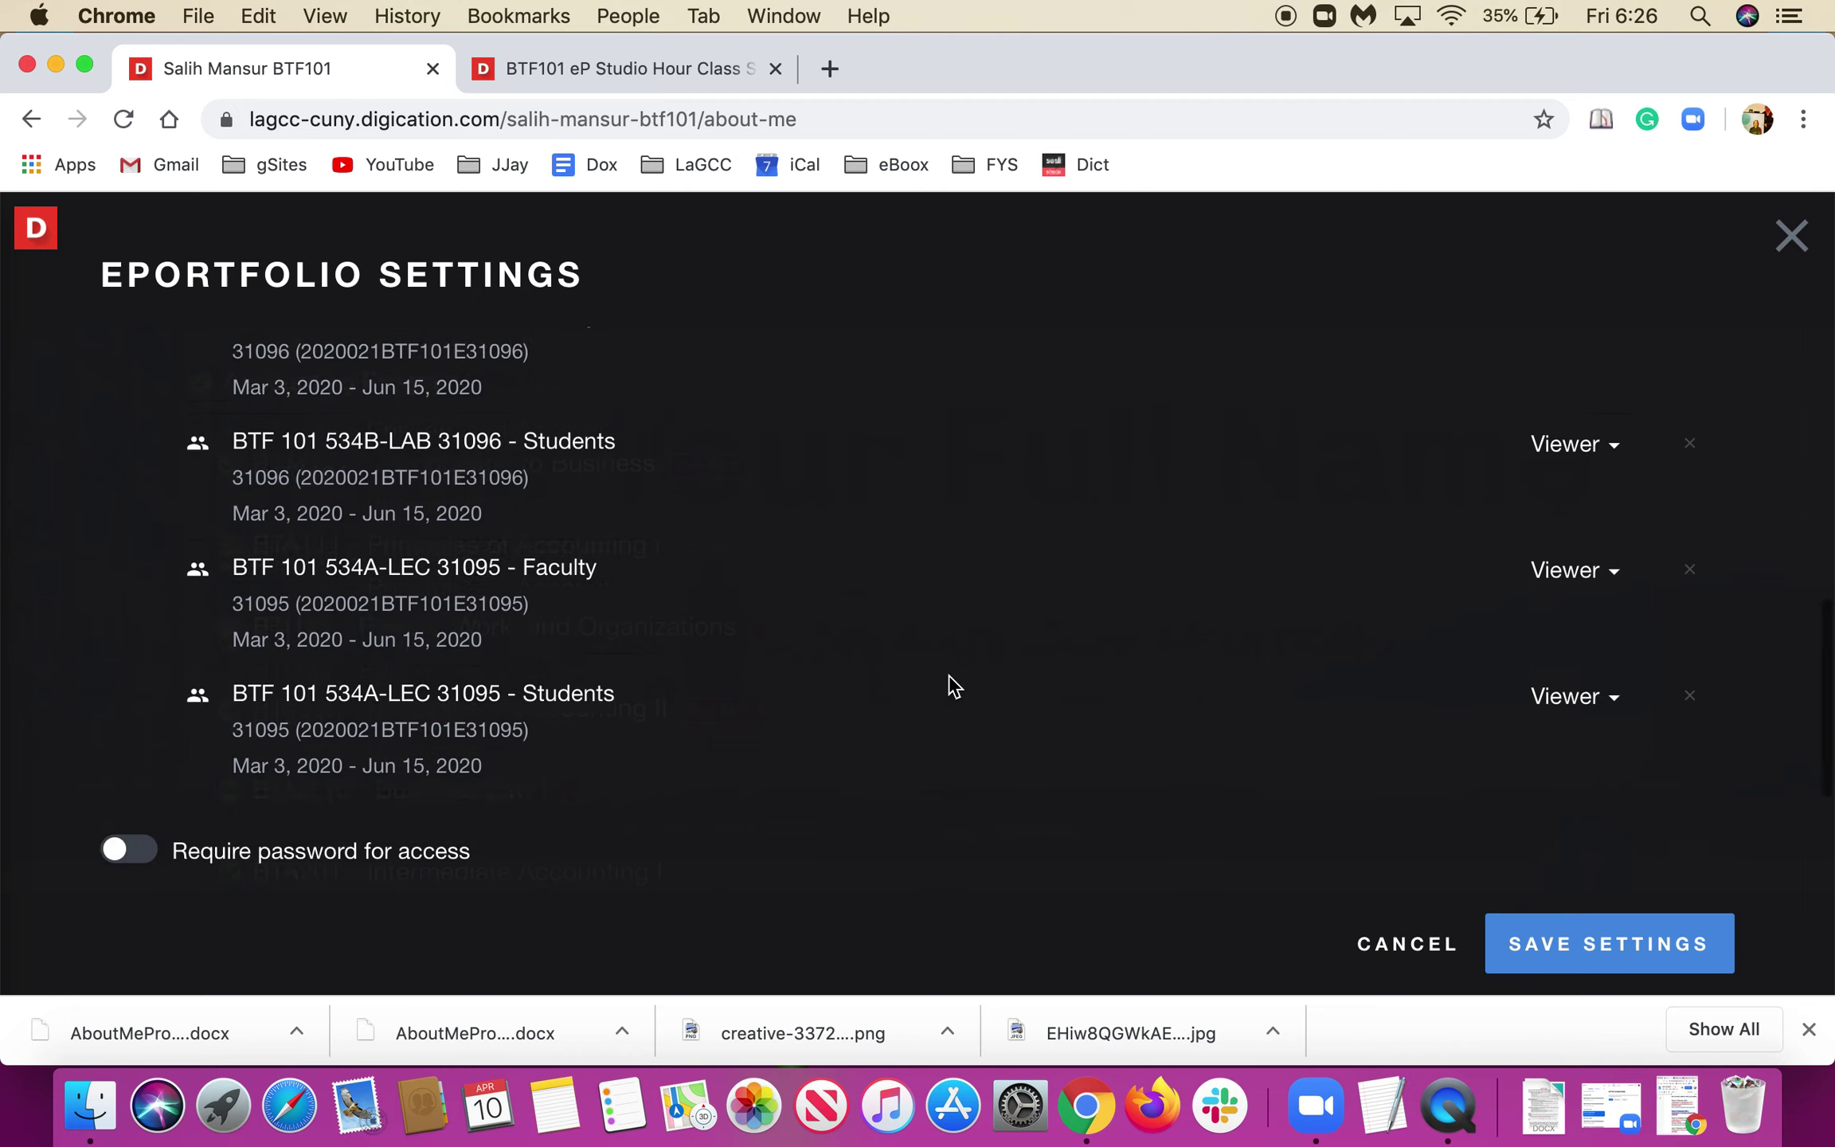
{"action": "scroll", "coordinate": [874, 654], "scroll_direction": "down", "scroll_amount": 3}
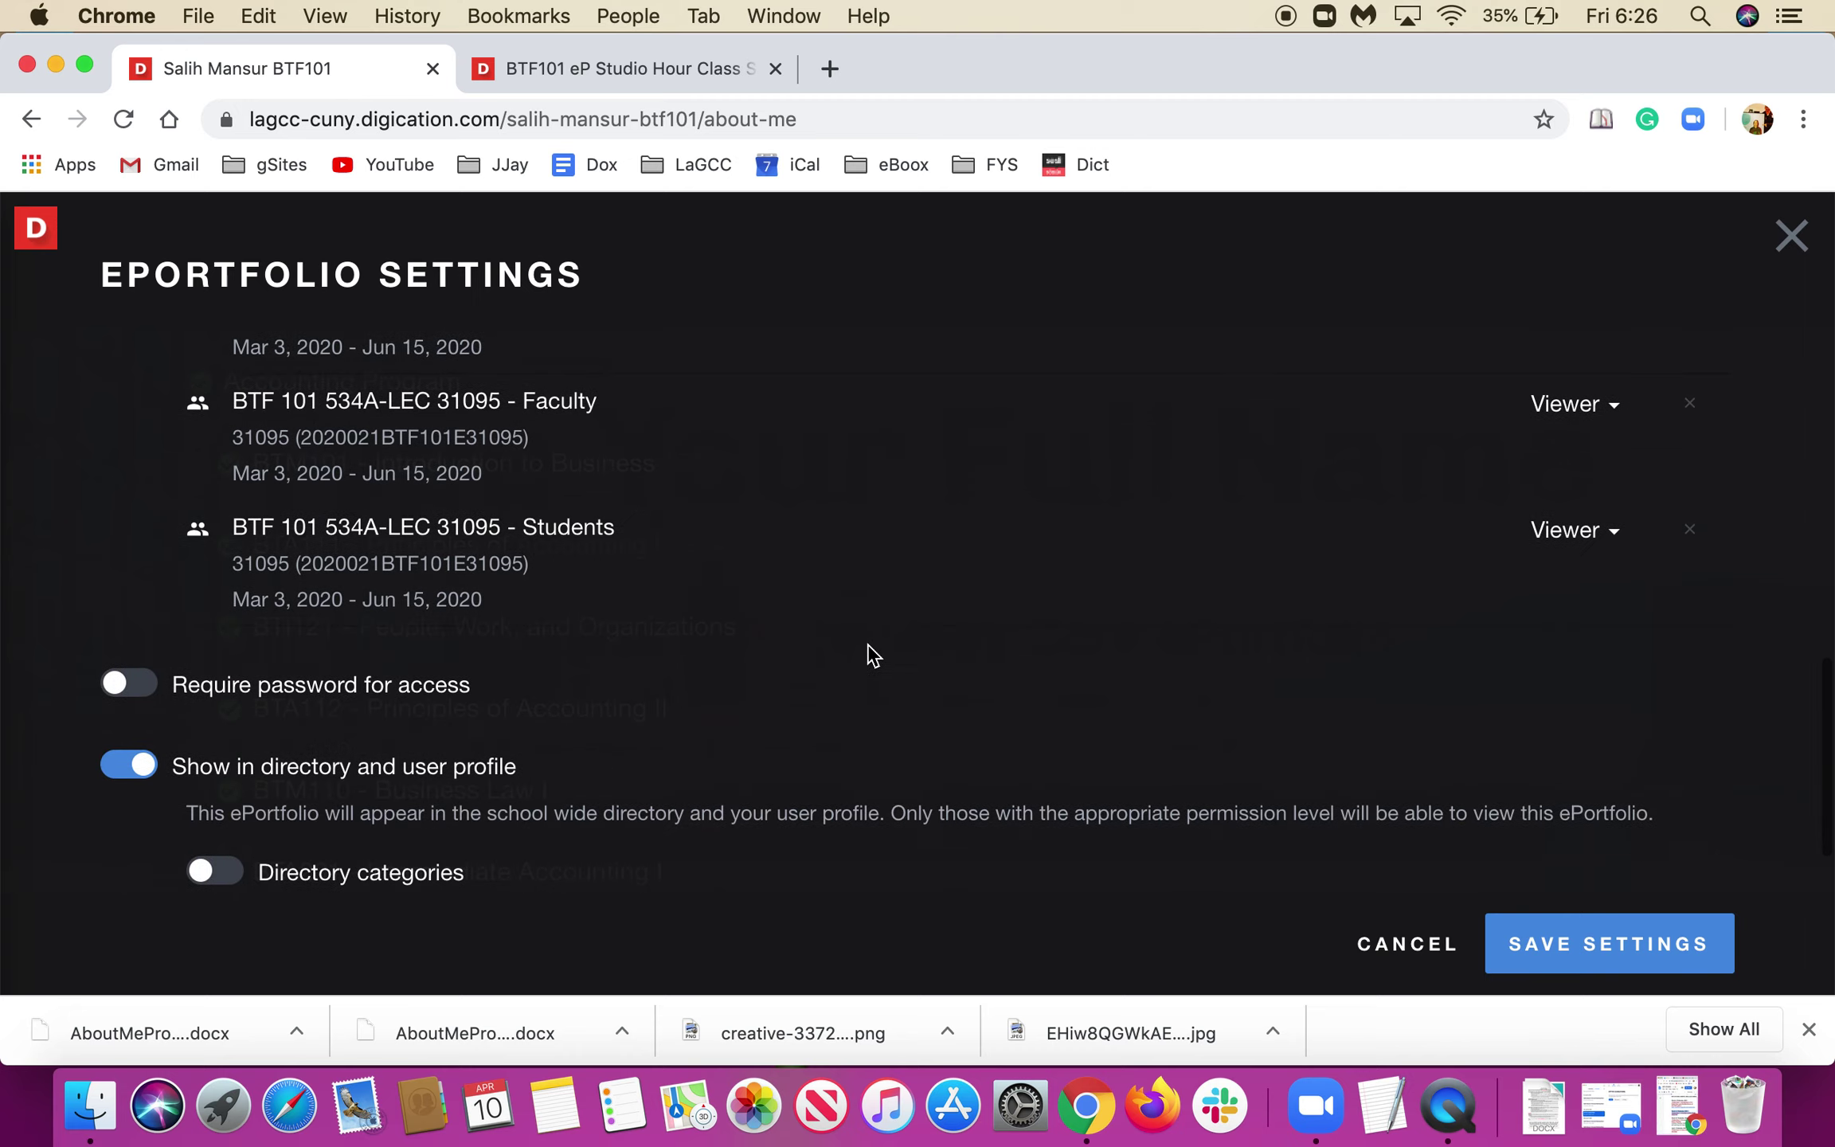
{"action": "scroll", "coordinate": [873, 655], "scroll_direction": "up", "scroll_amount": 4}
{"action": "scroll", "coordinate": [874, 655], "scroll_direction": "up", "scroll_amount": 4}
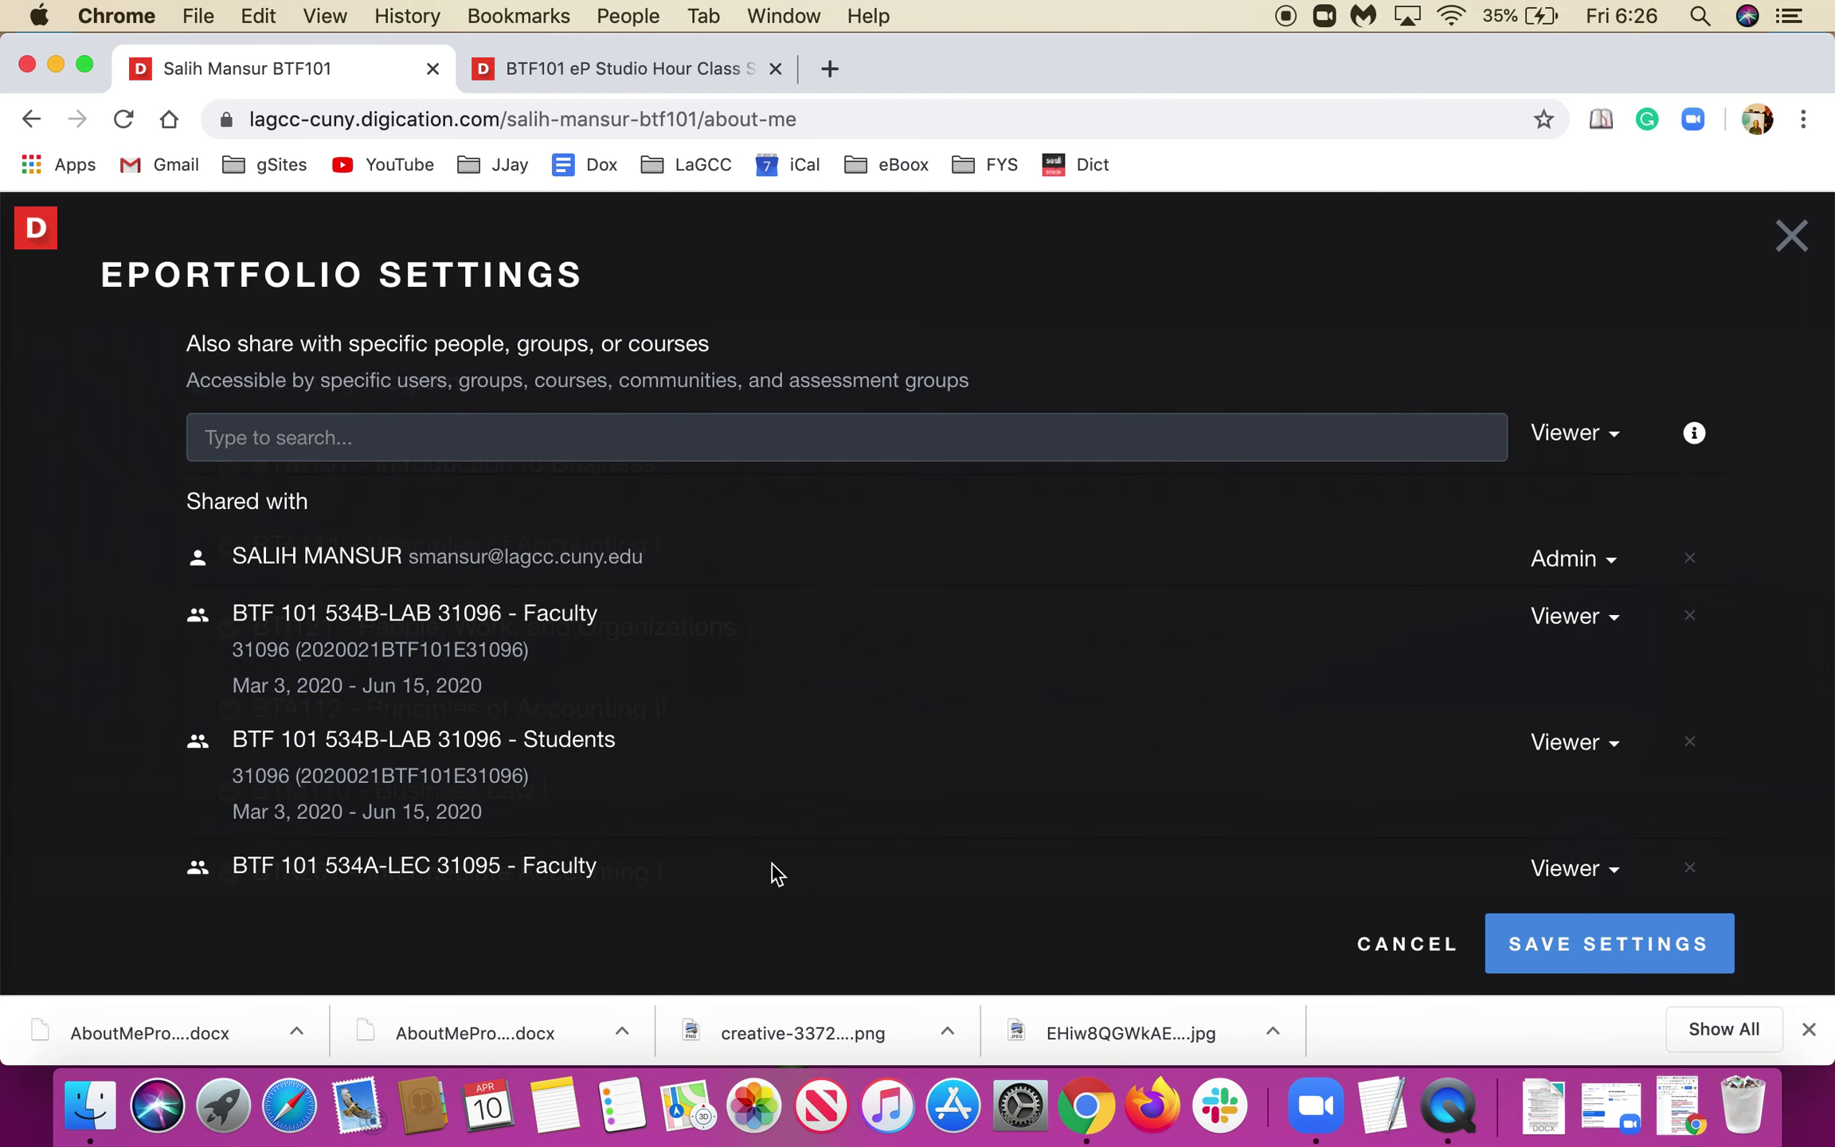
{"action": "scroll", "coordinate": [771, 863], "scroll_direction": "up", "scroll_amount": 3}
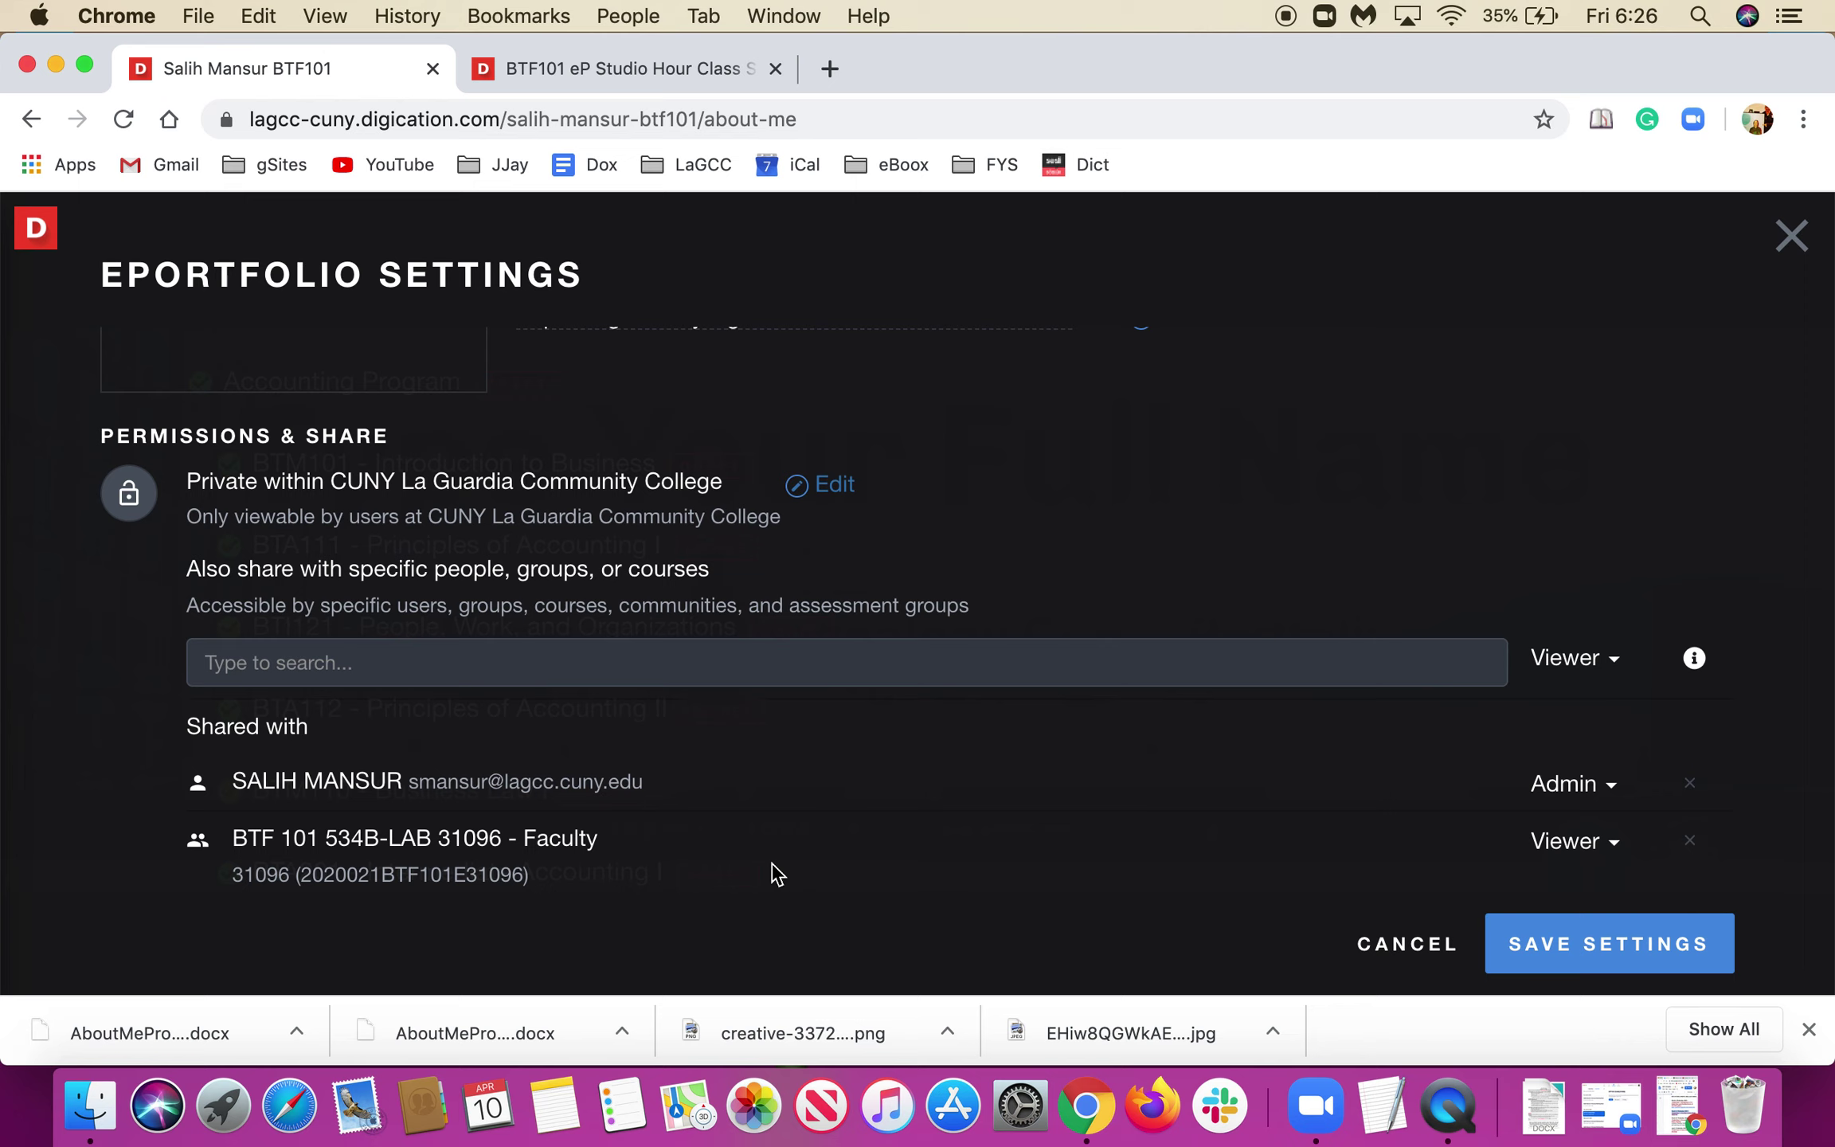
{"action": "scroll", "coordinate": [771, 863], "scroll_direction": "down", "scroll_amount": 5}
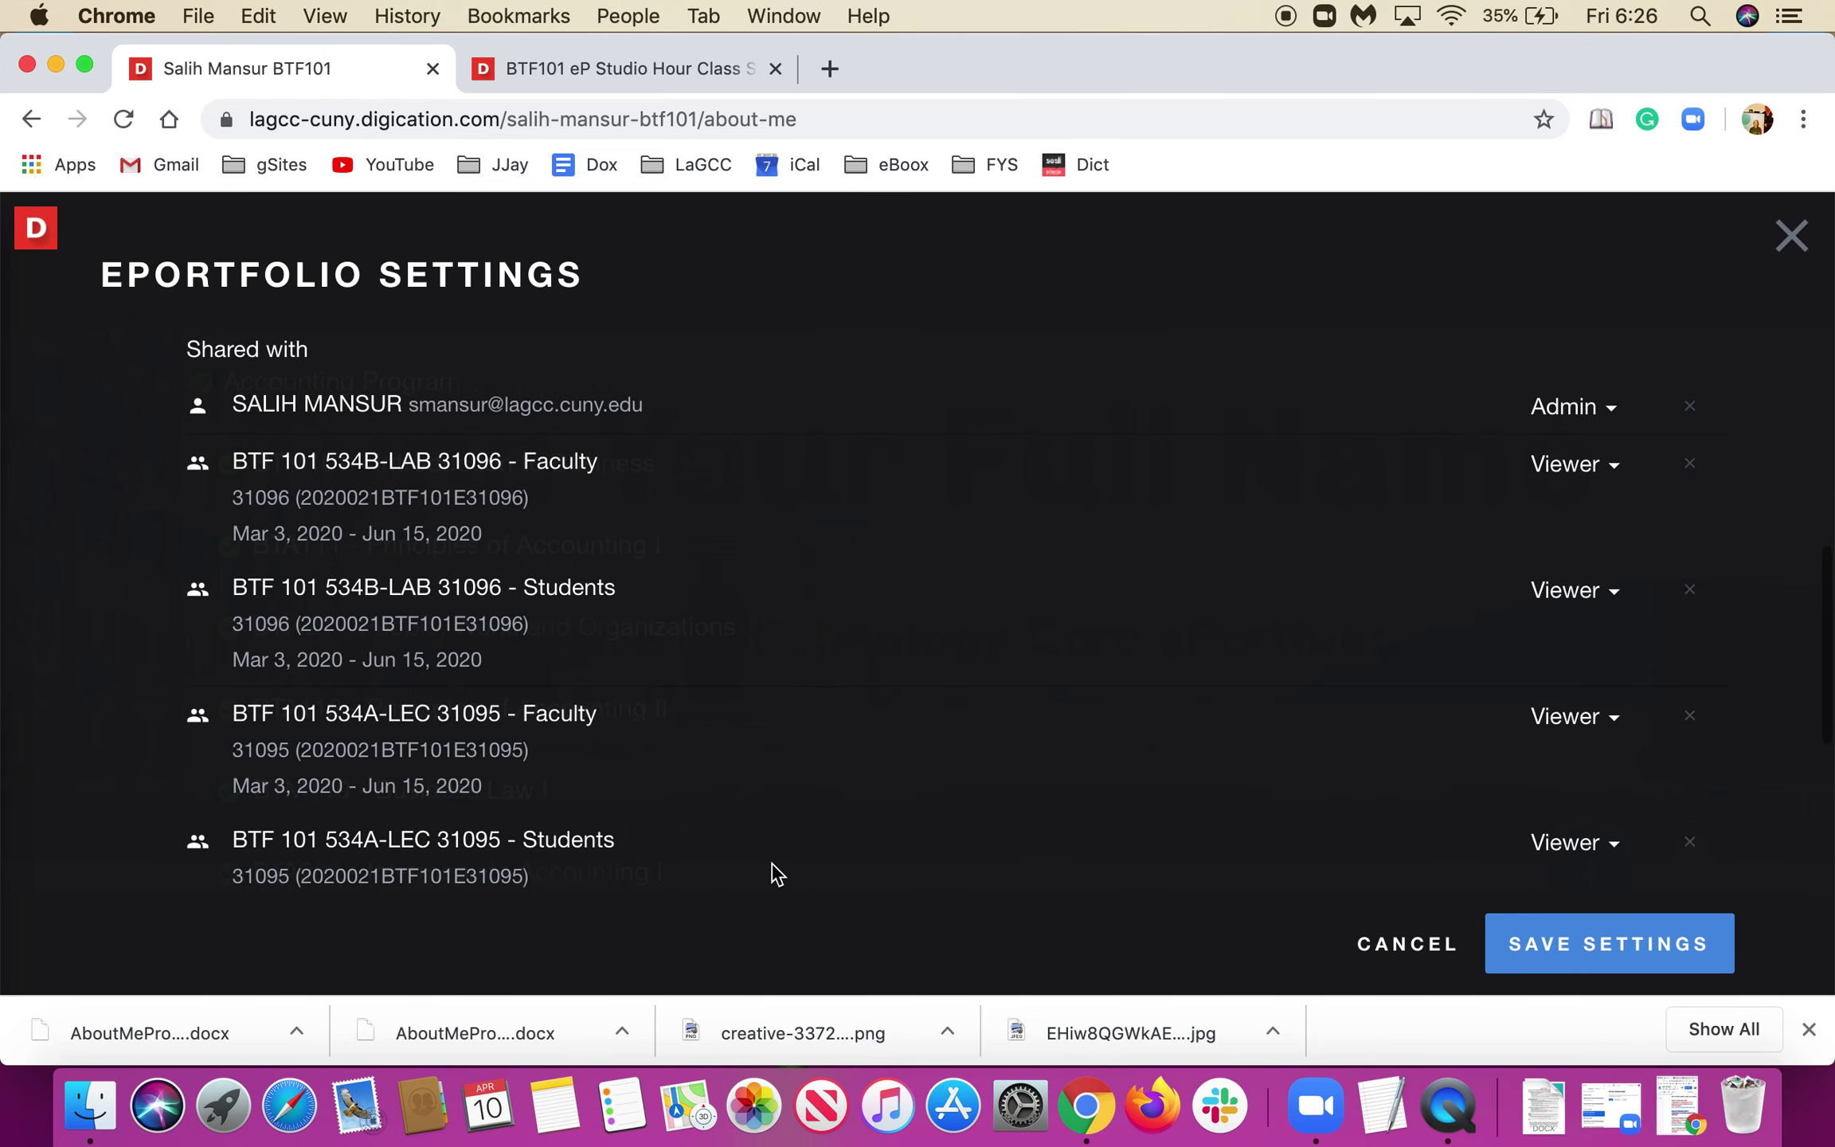
{"action": "scroll", "coordinate": [589, 605], "scroll_direction": "up", "scroll_amount": 6}
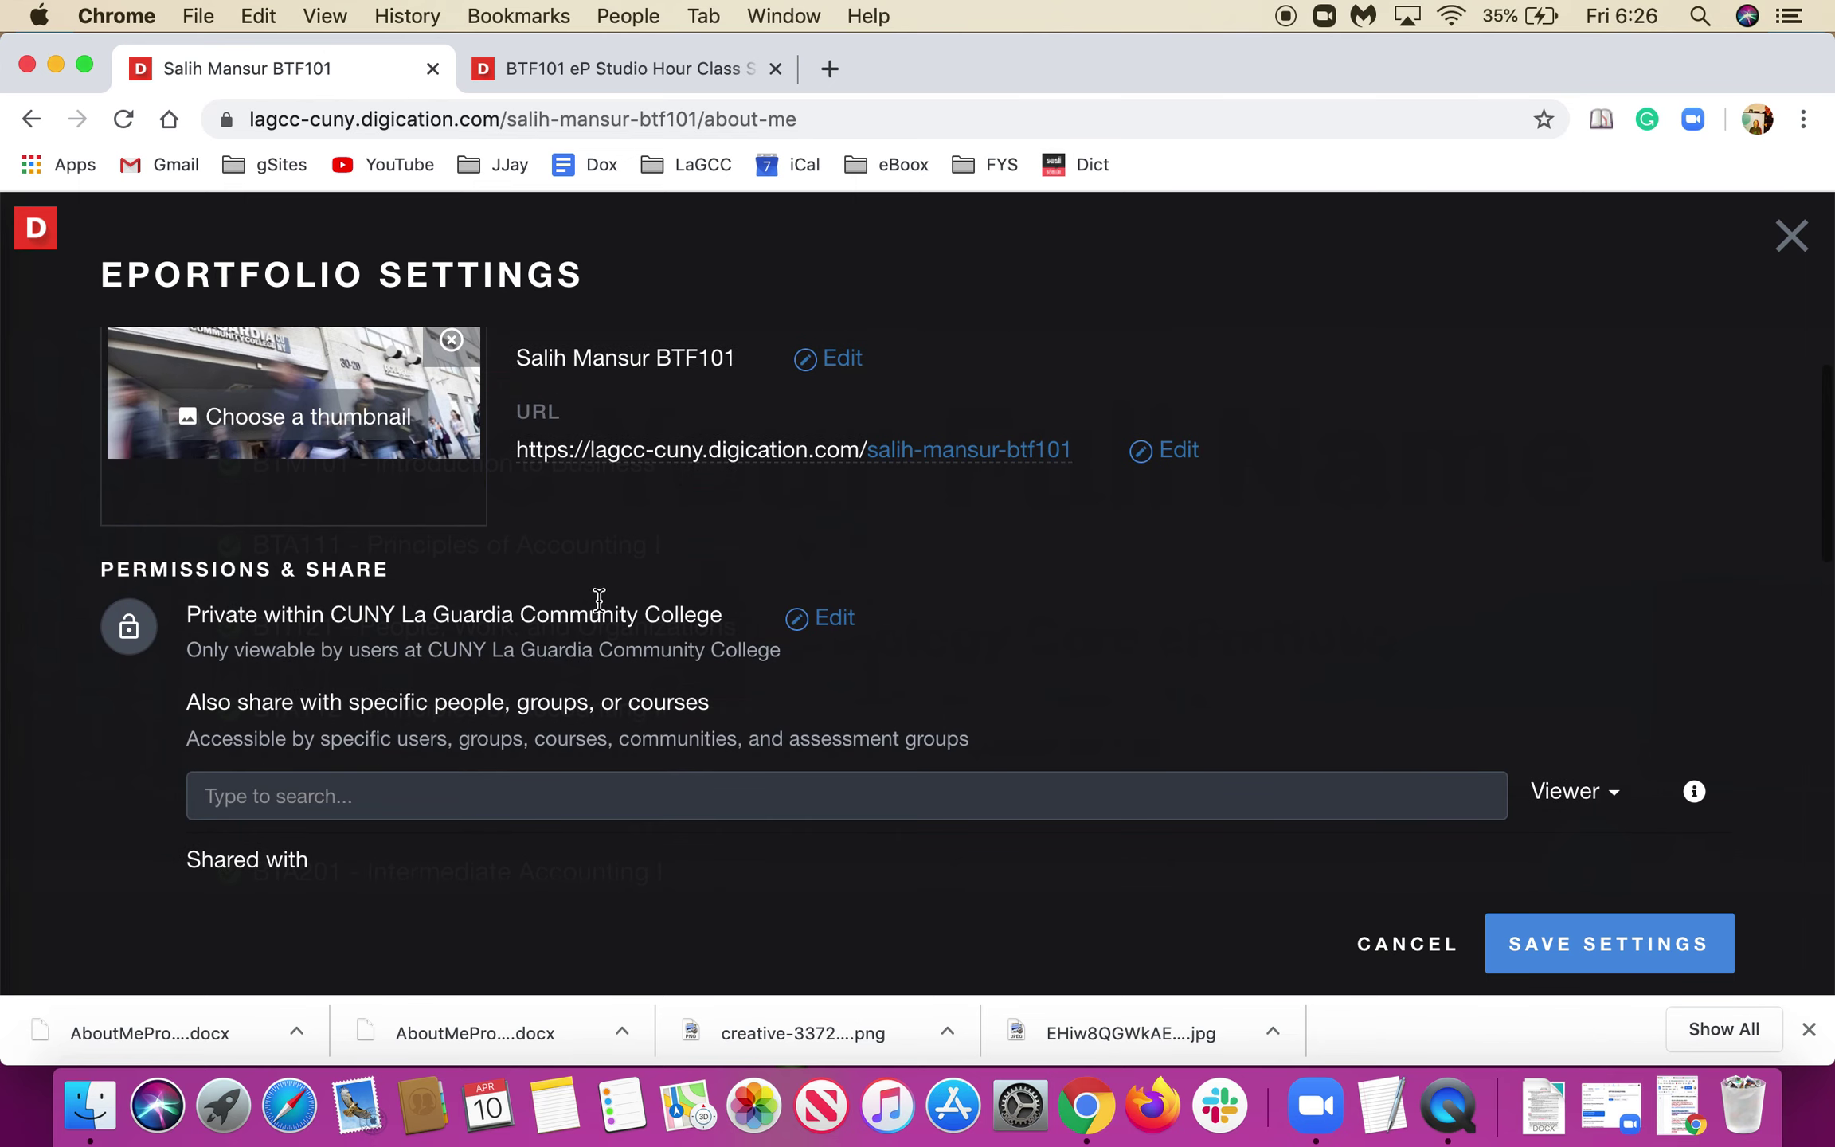
{"action": "left_click", "coordinate": [820, 618]}
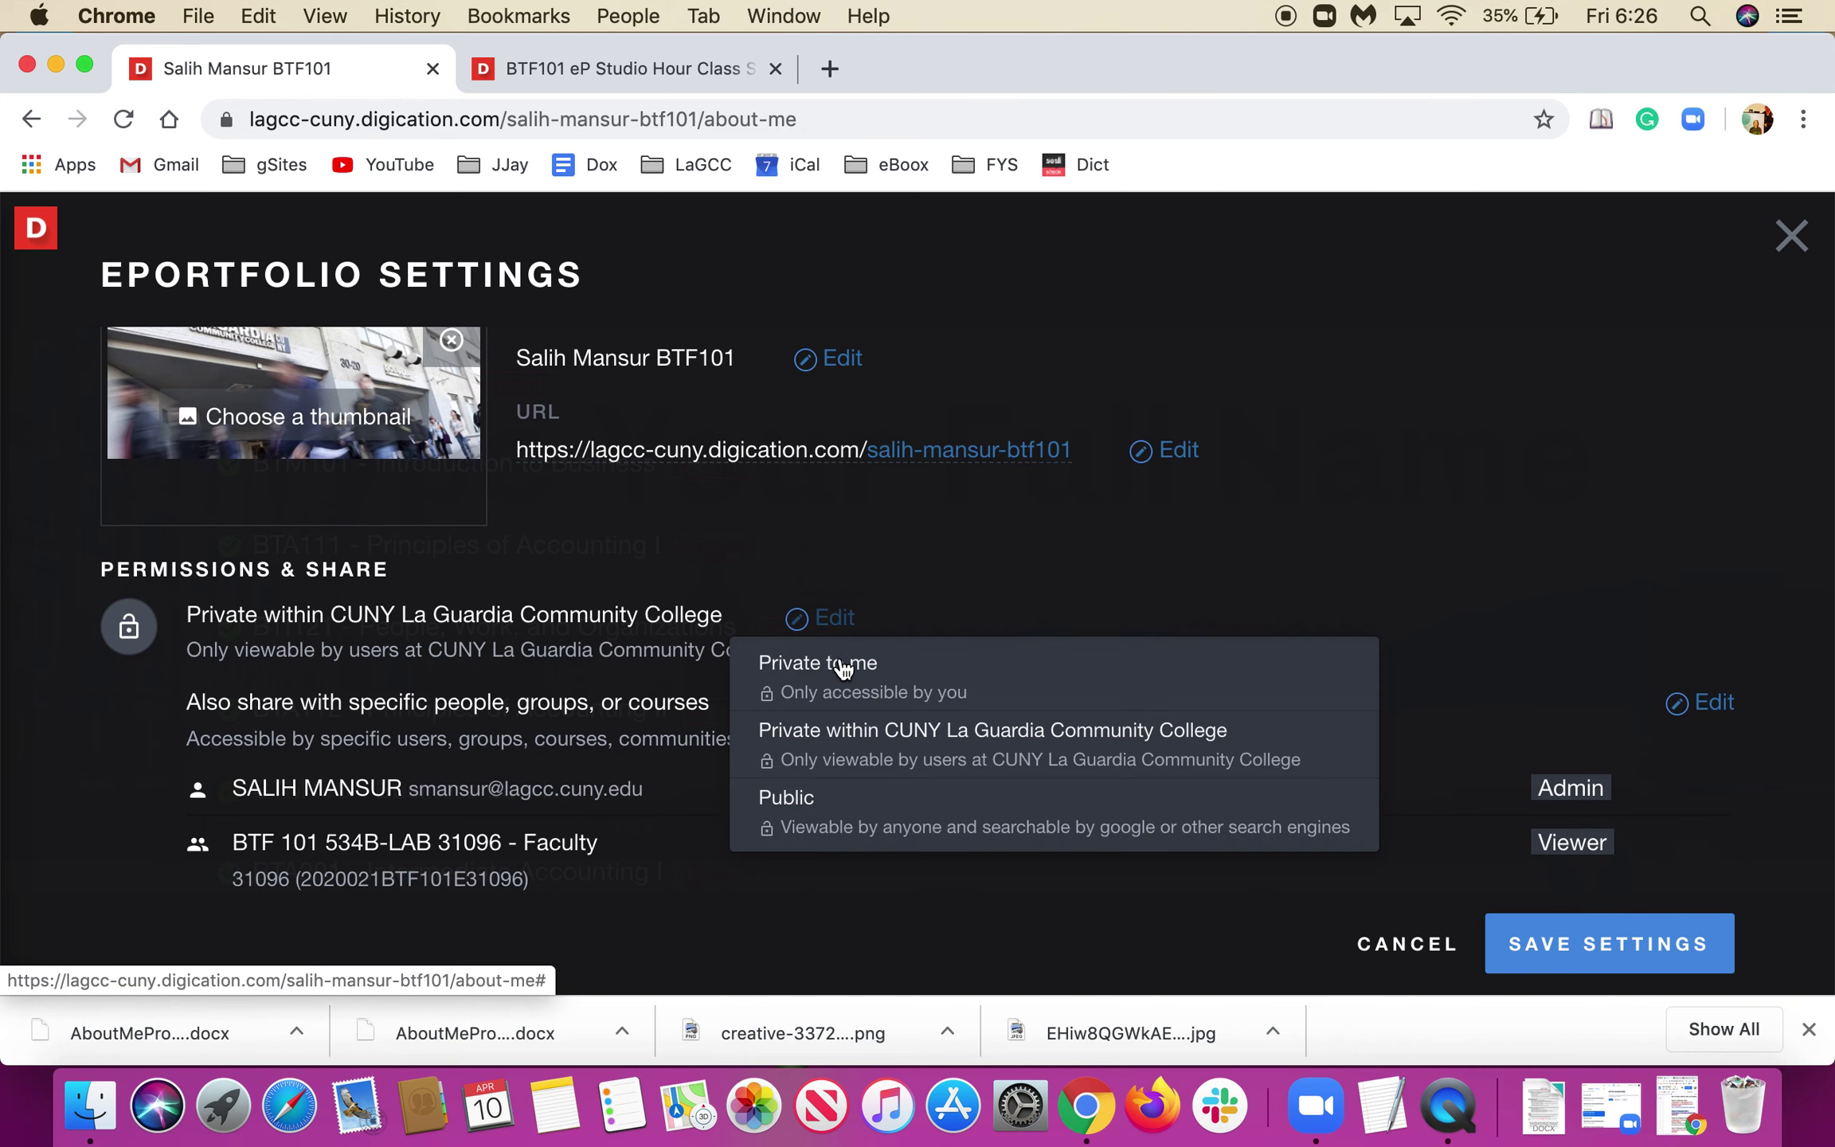
{"action": "left_click", "coordinate": [978, 581]}
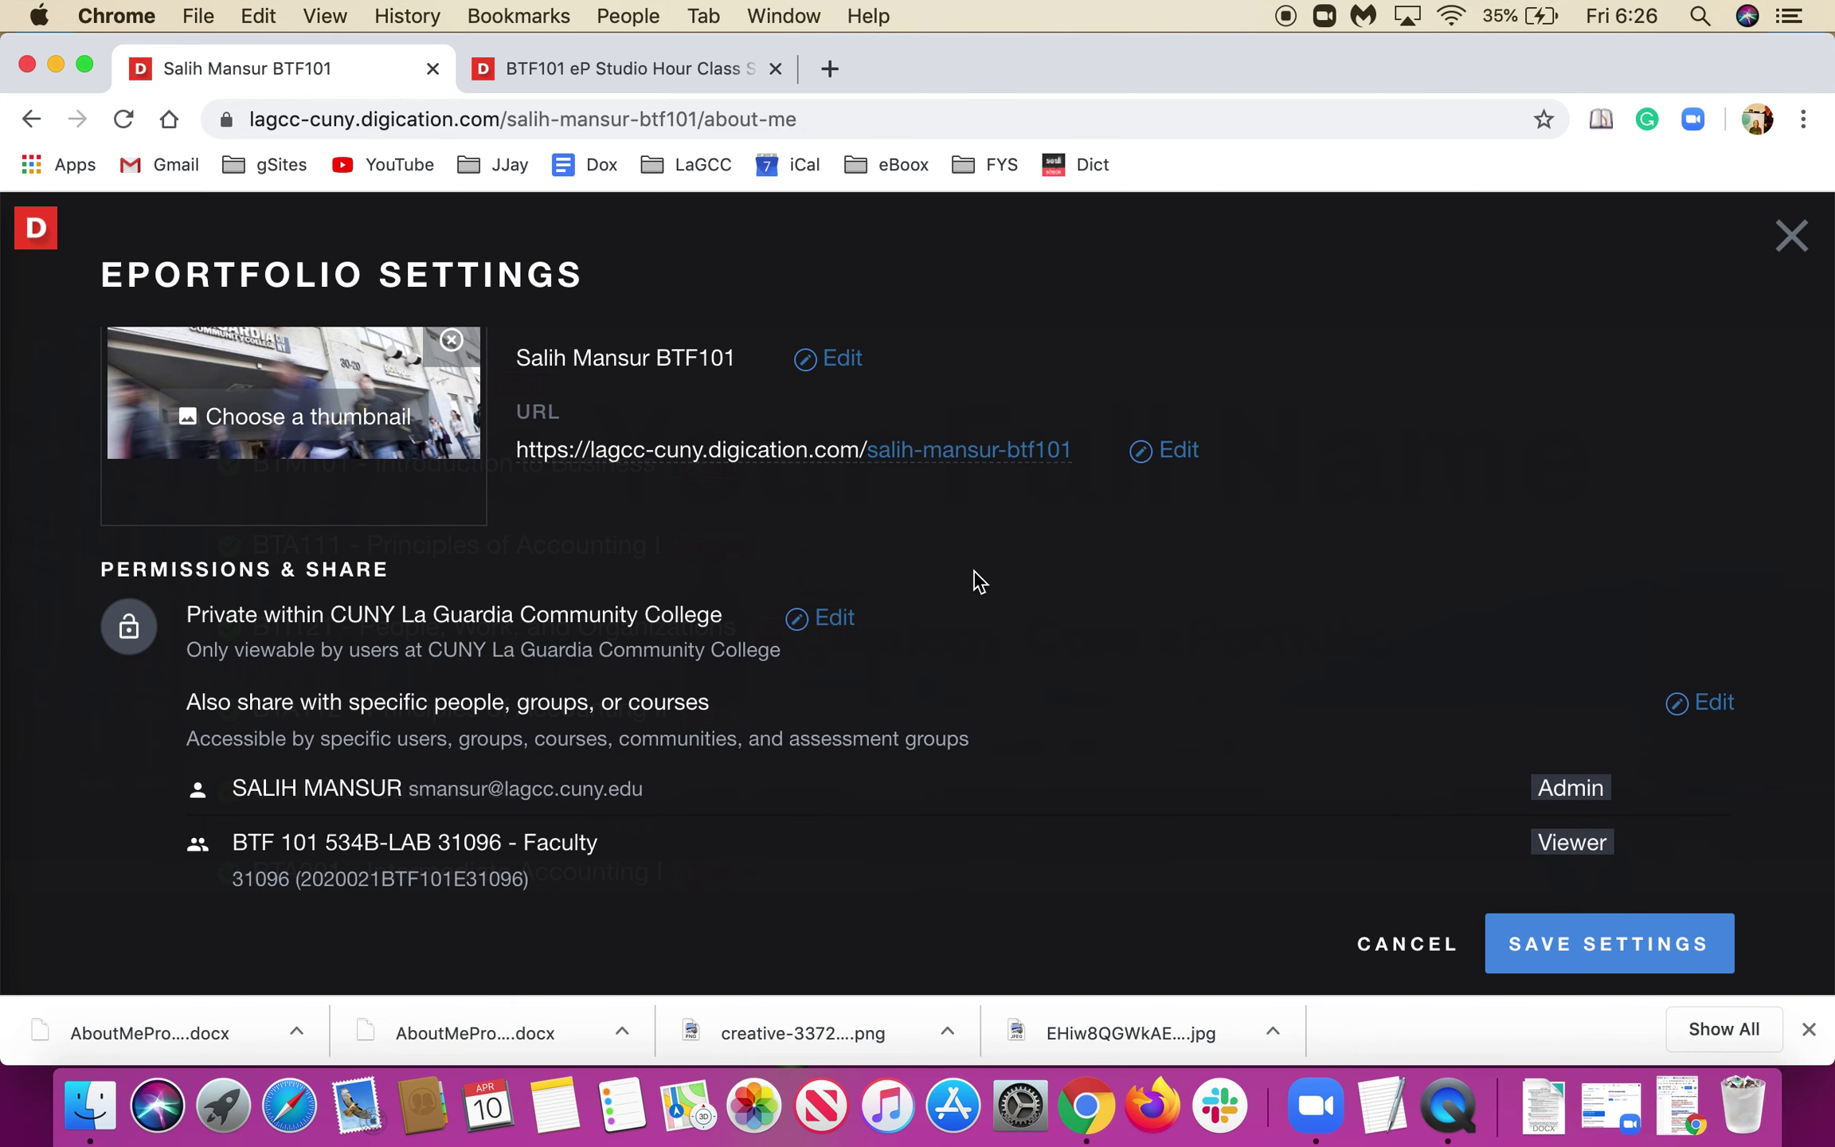
{"action": "scroll", "coordinate": [974, 577], "scroll_direction": "down", "scroll_amount": 3}
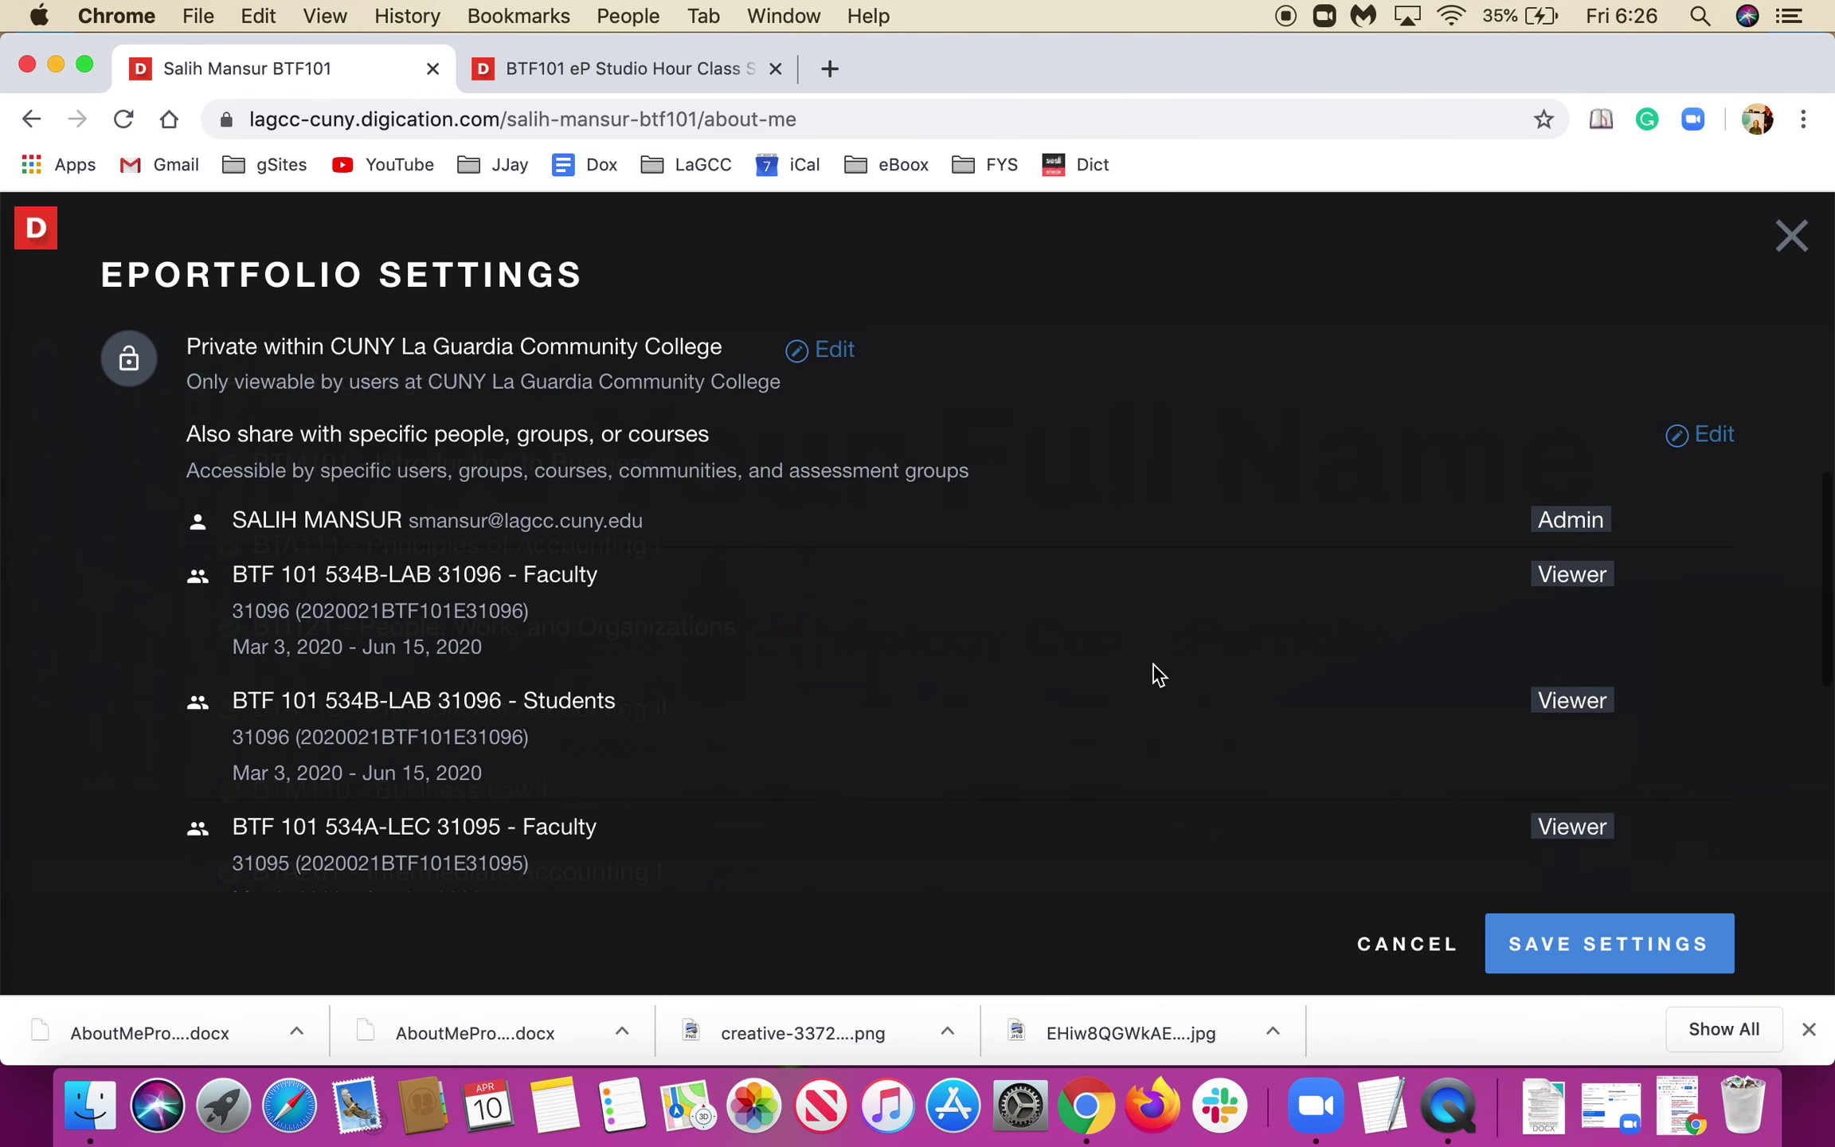
Save the BTF 101 sharing settings and return to the About Me page's header.
{"action": "left_click", "coordinate": [1546, 950]}
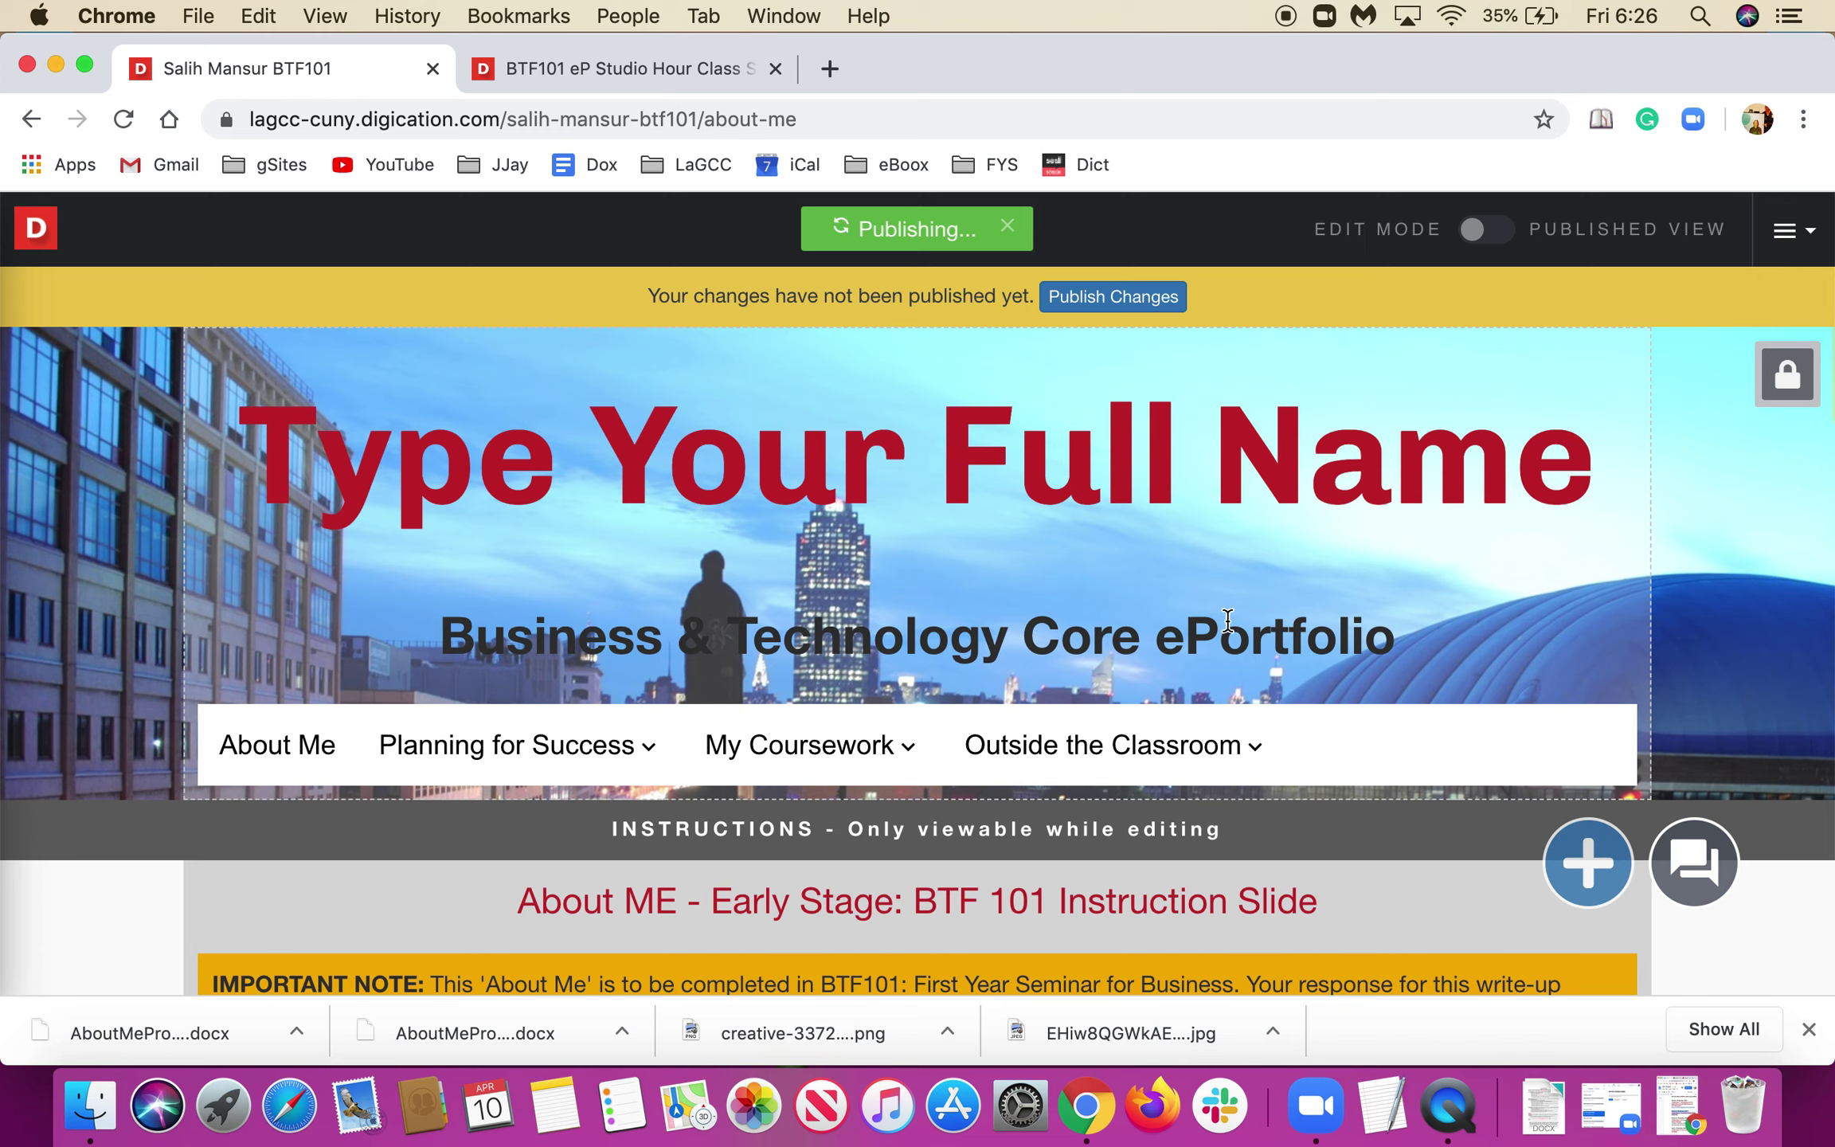
{"action": "left_click", "coordinate": [1383, 498]}
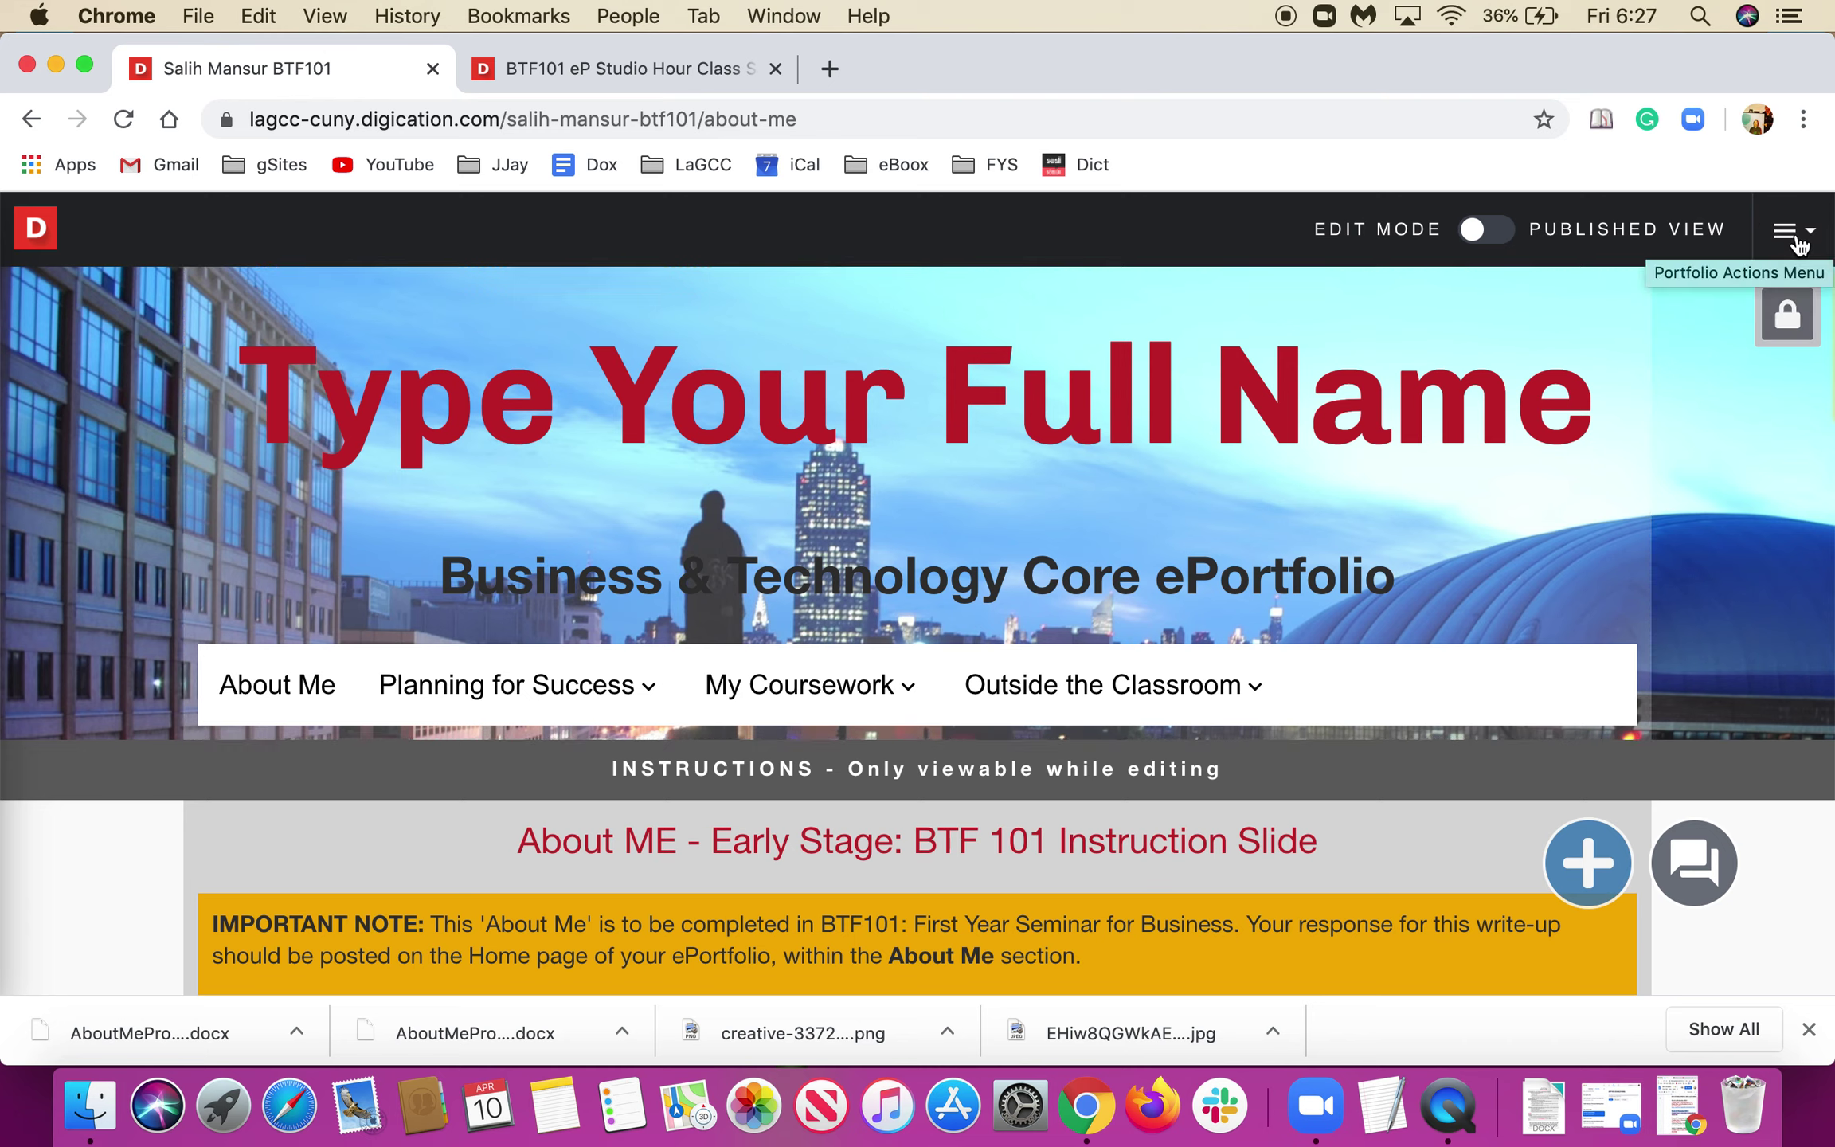
{"action": "left_click", "coordinate": [1792, 235]}
{"action": "left_click", "coordinate": [1795, 239]}
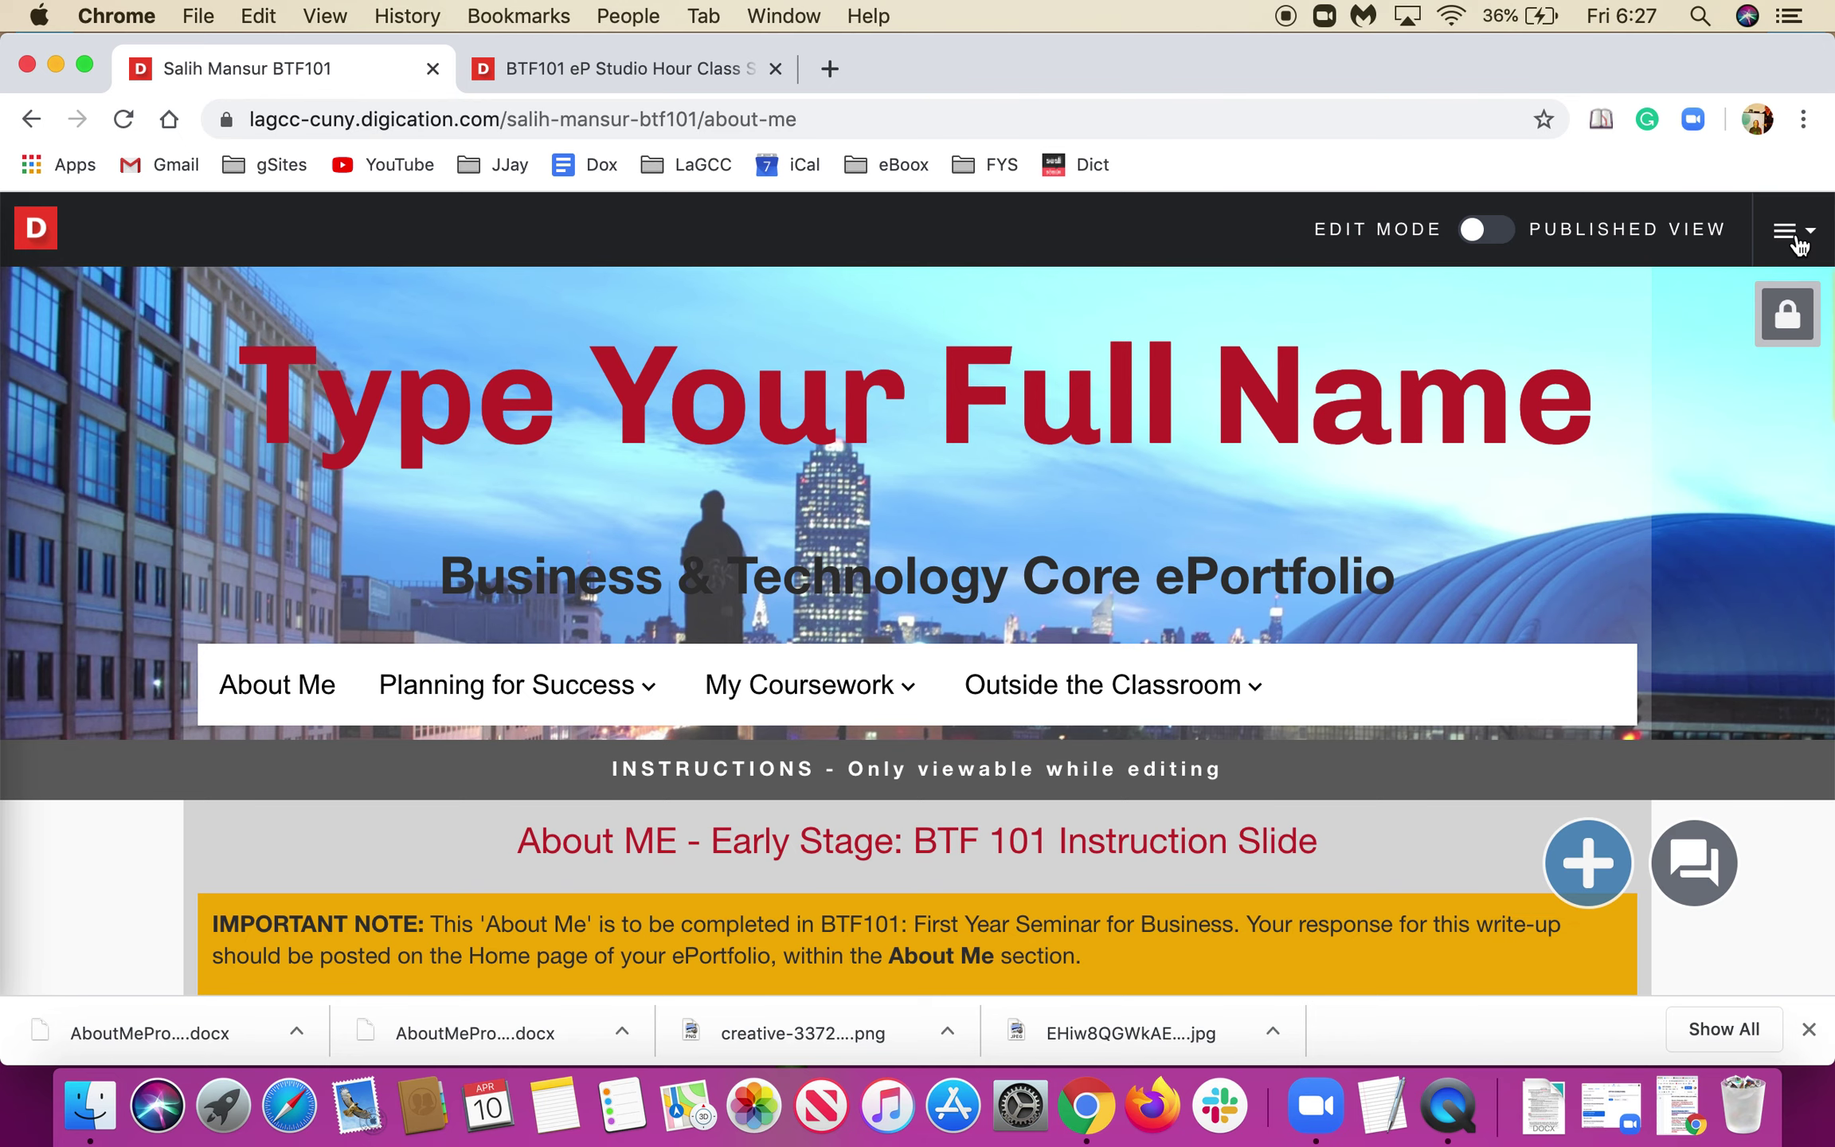
Unlock the header section and turn on Display Section Name in its settings.
{"action": "left_click", "coordinate": [1786, 312]}
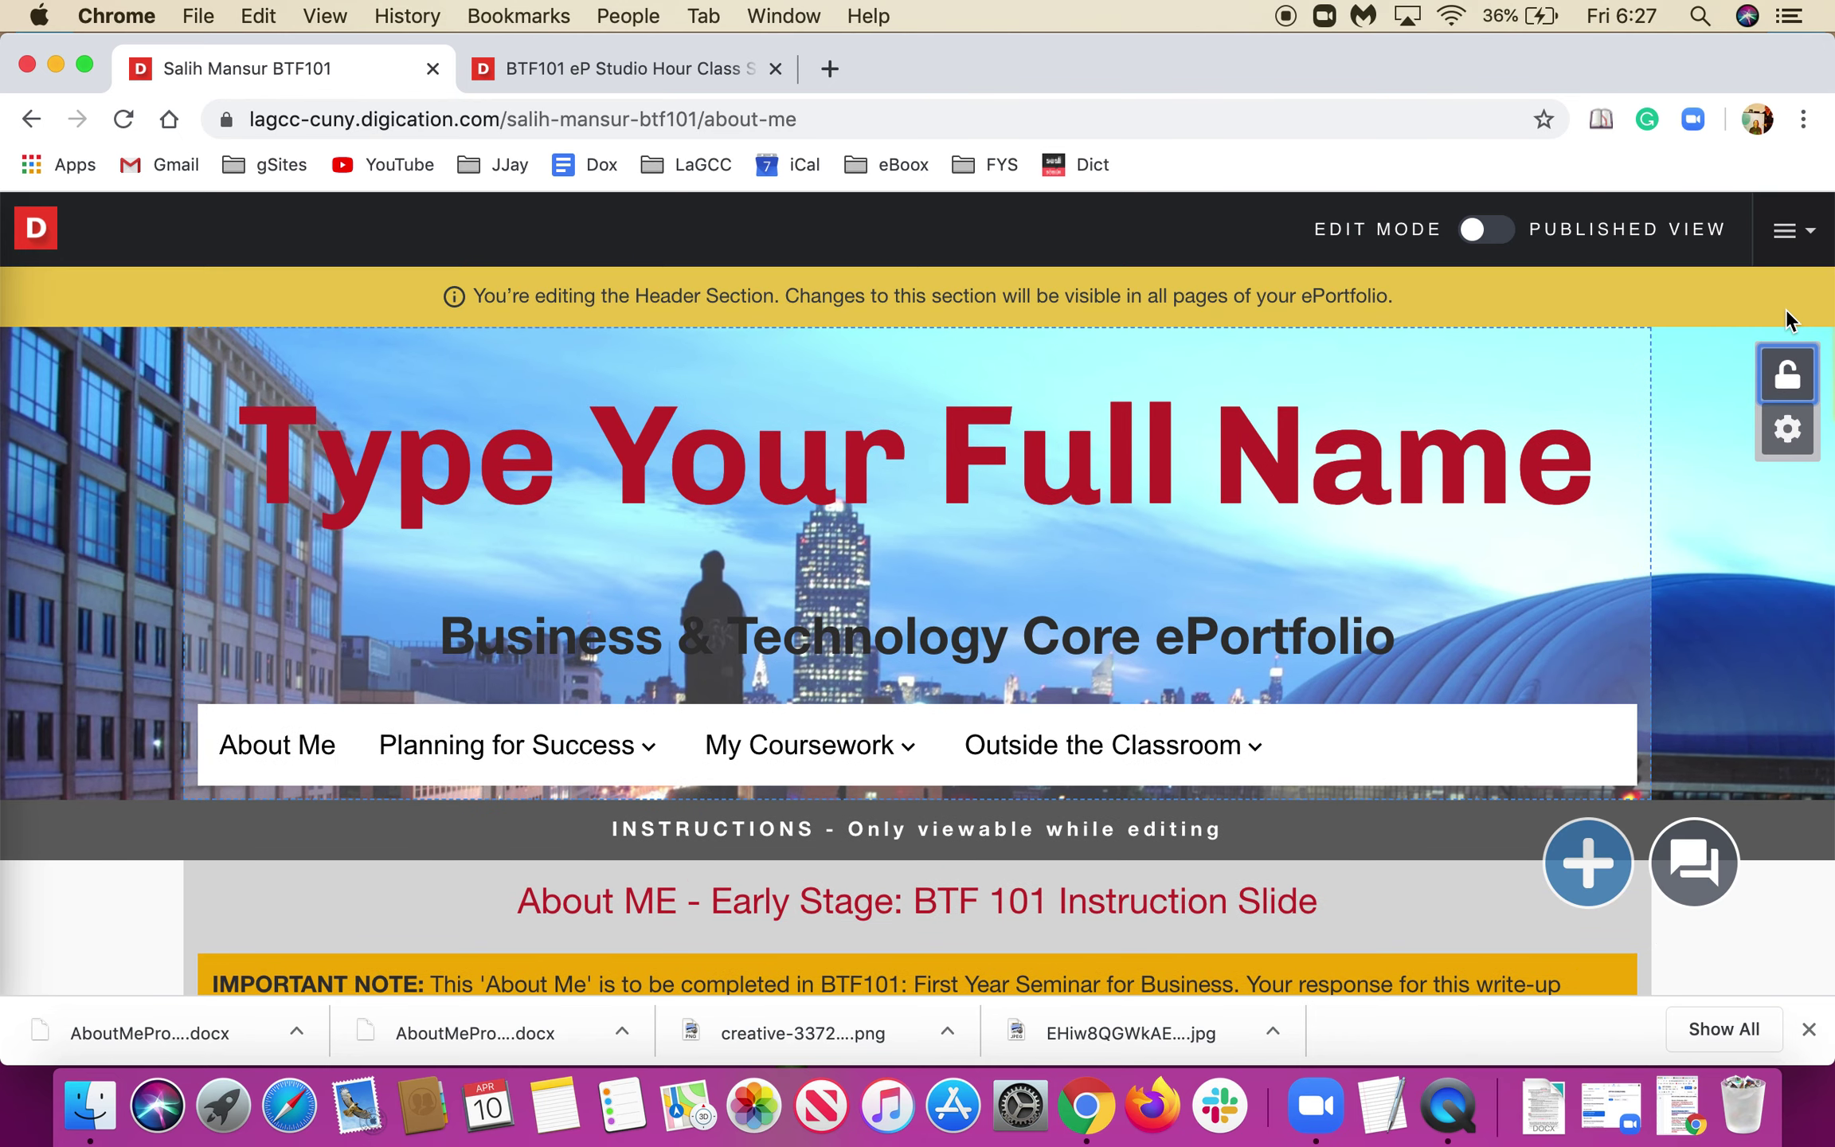
{"action": "left_click", "coordinate": [1788, 435]}
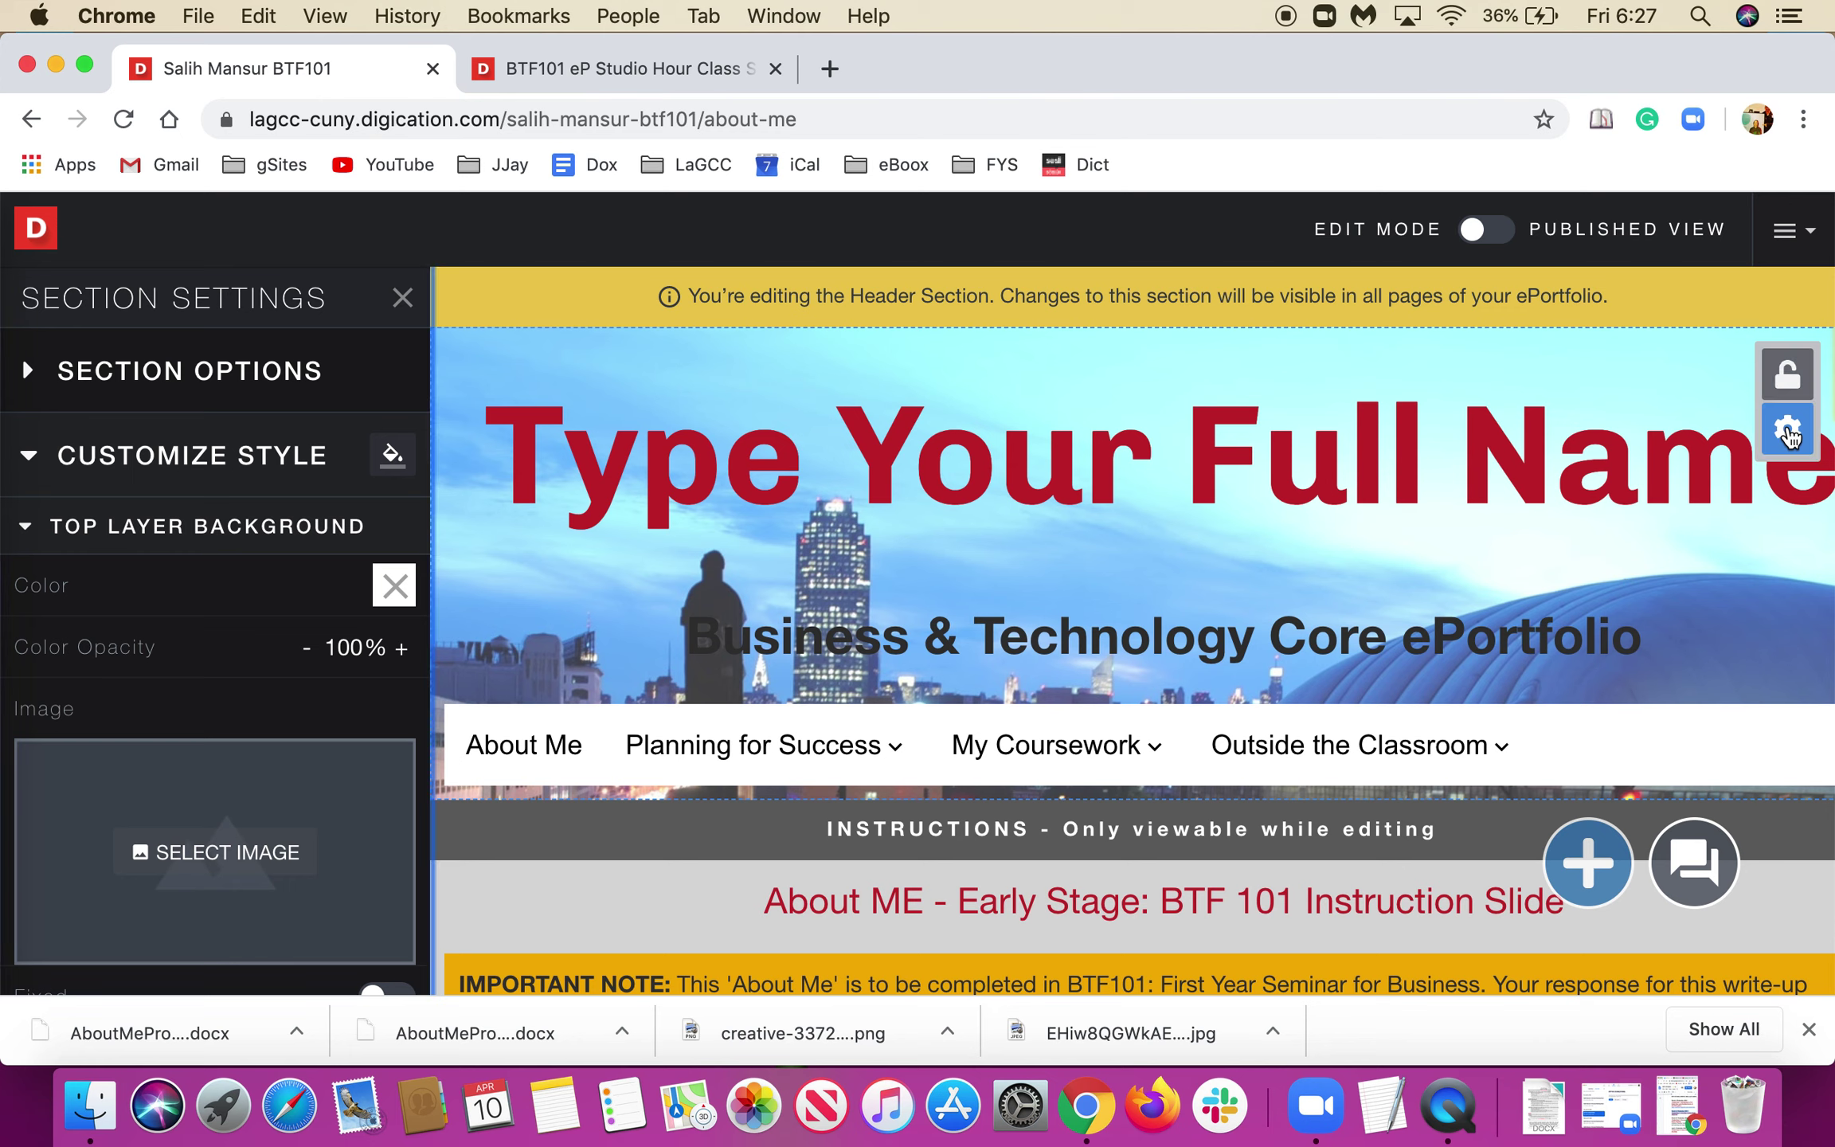
{"action": "left_click", "coordinate": [147, 372]}
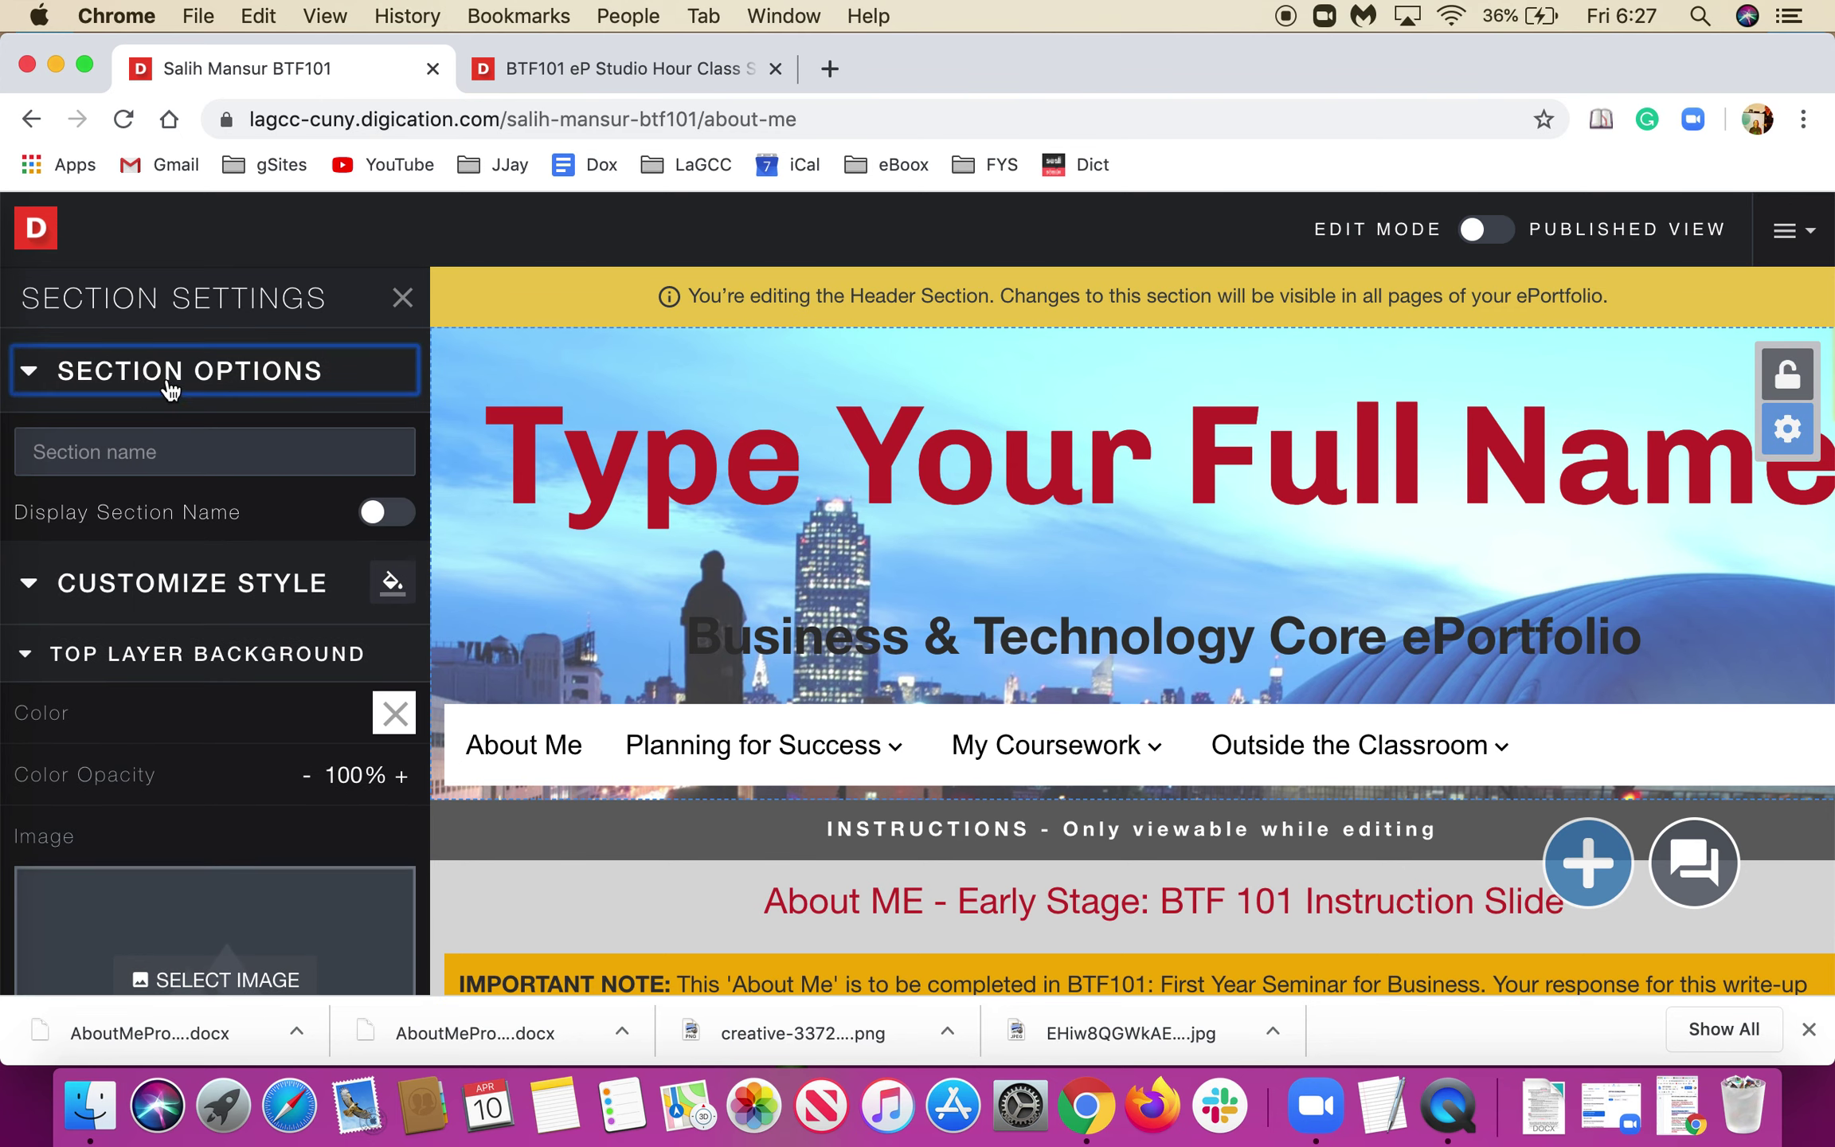
{"action": "left_click", "coordinate": [157, 330]}
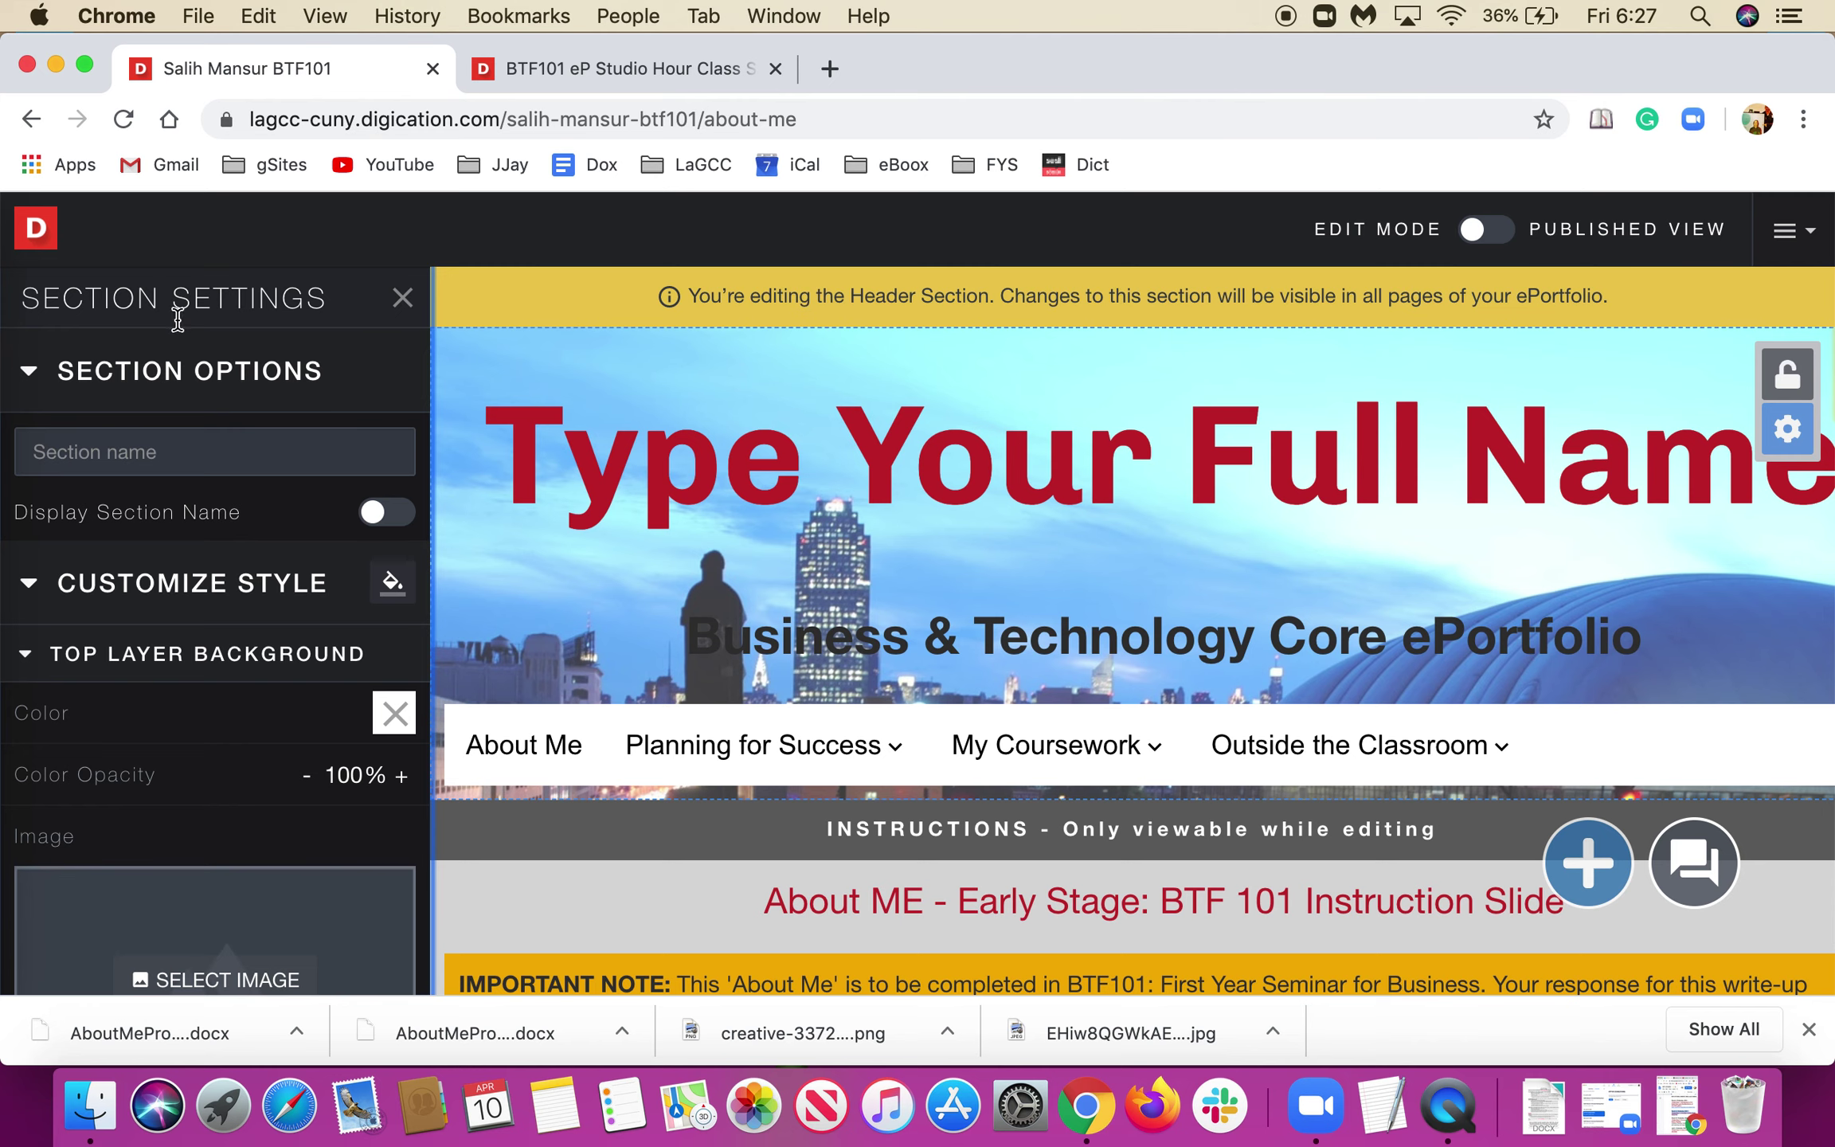
{"action": "left_click", "coordinate": [134, 513]}
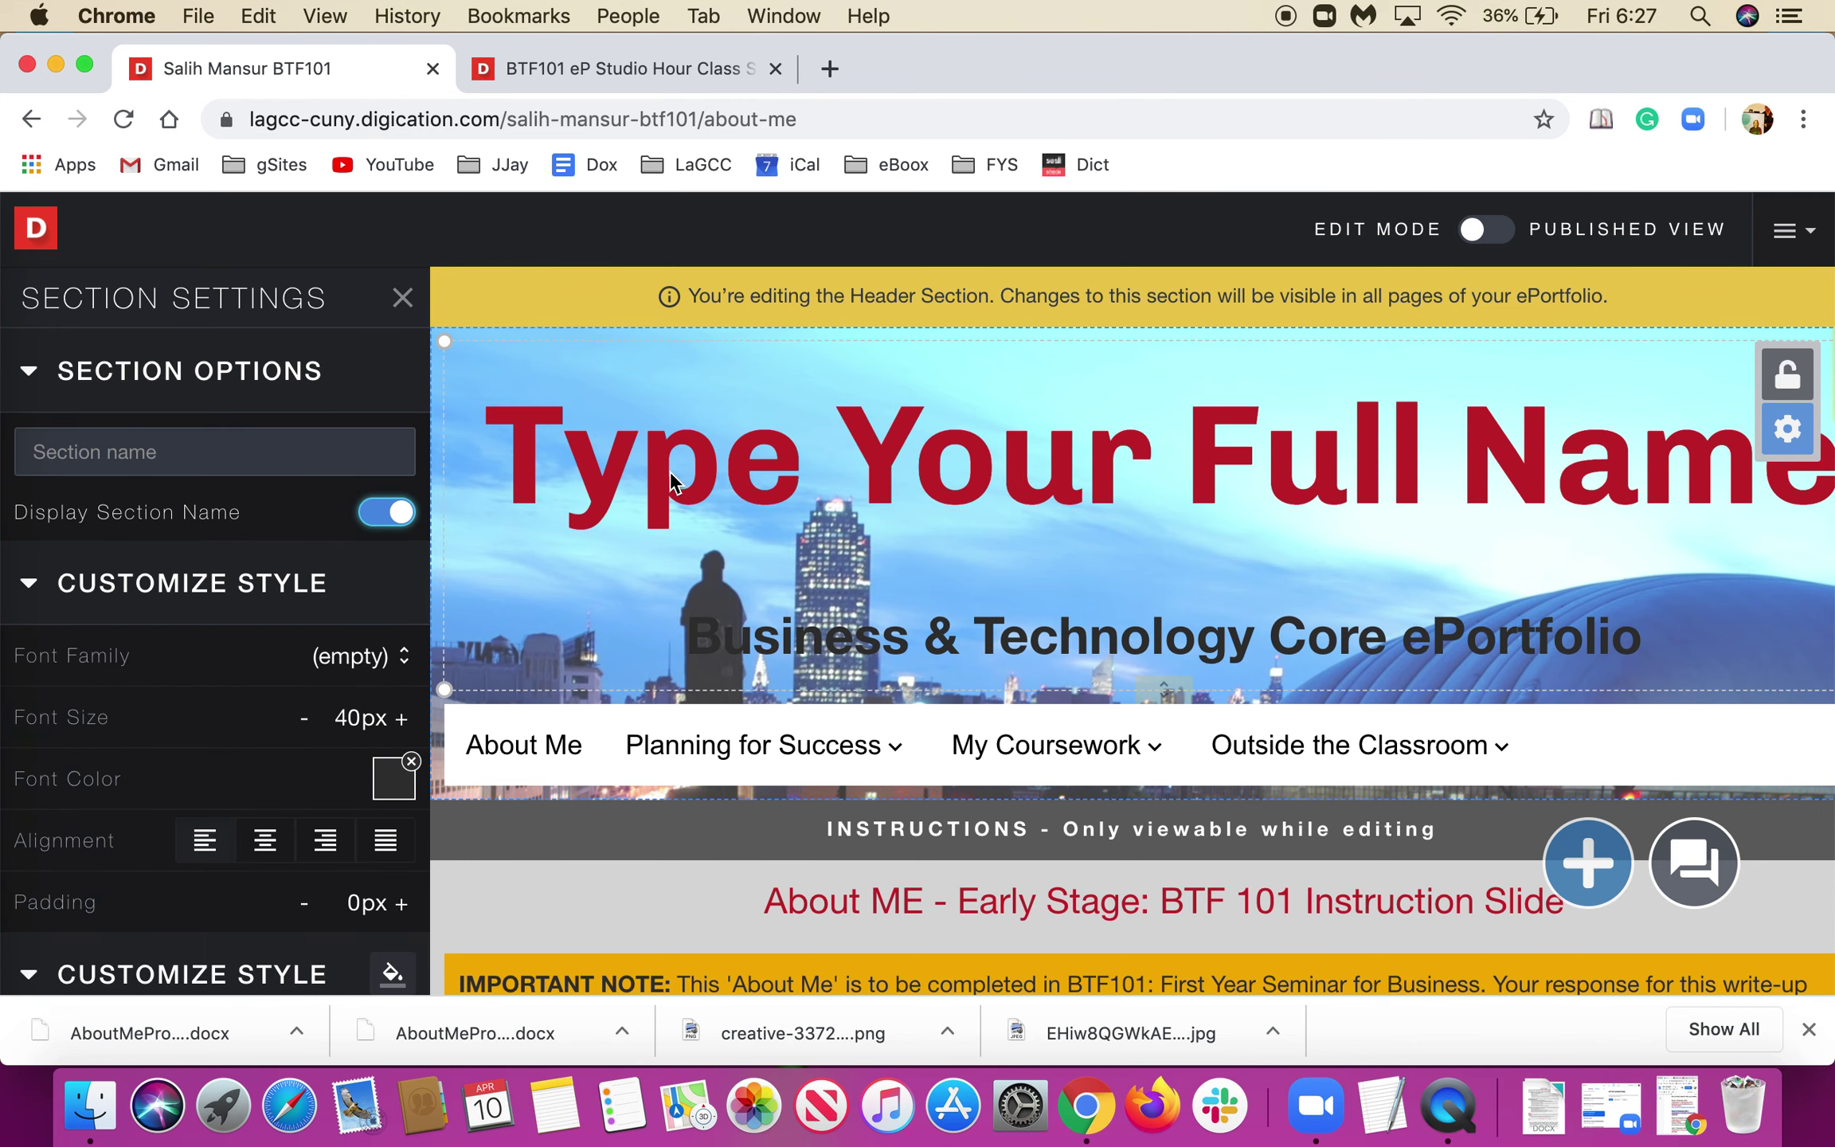
{"action": "left_click", "coordinate": [1340, 506]}
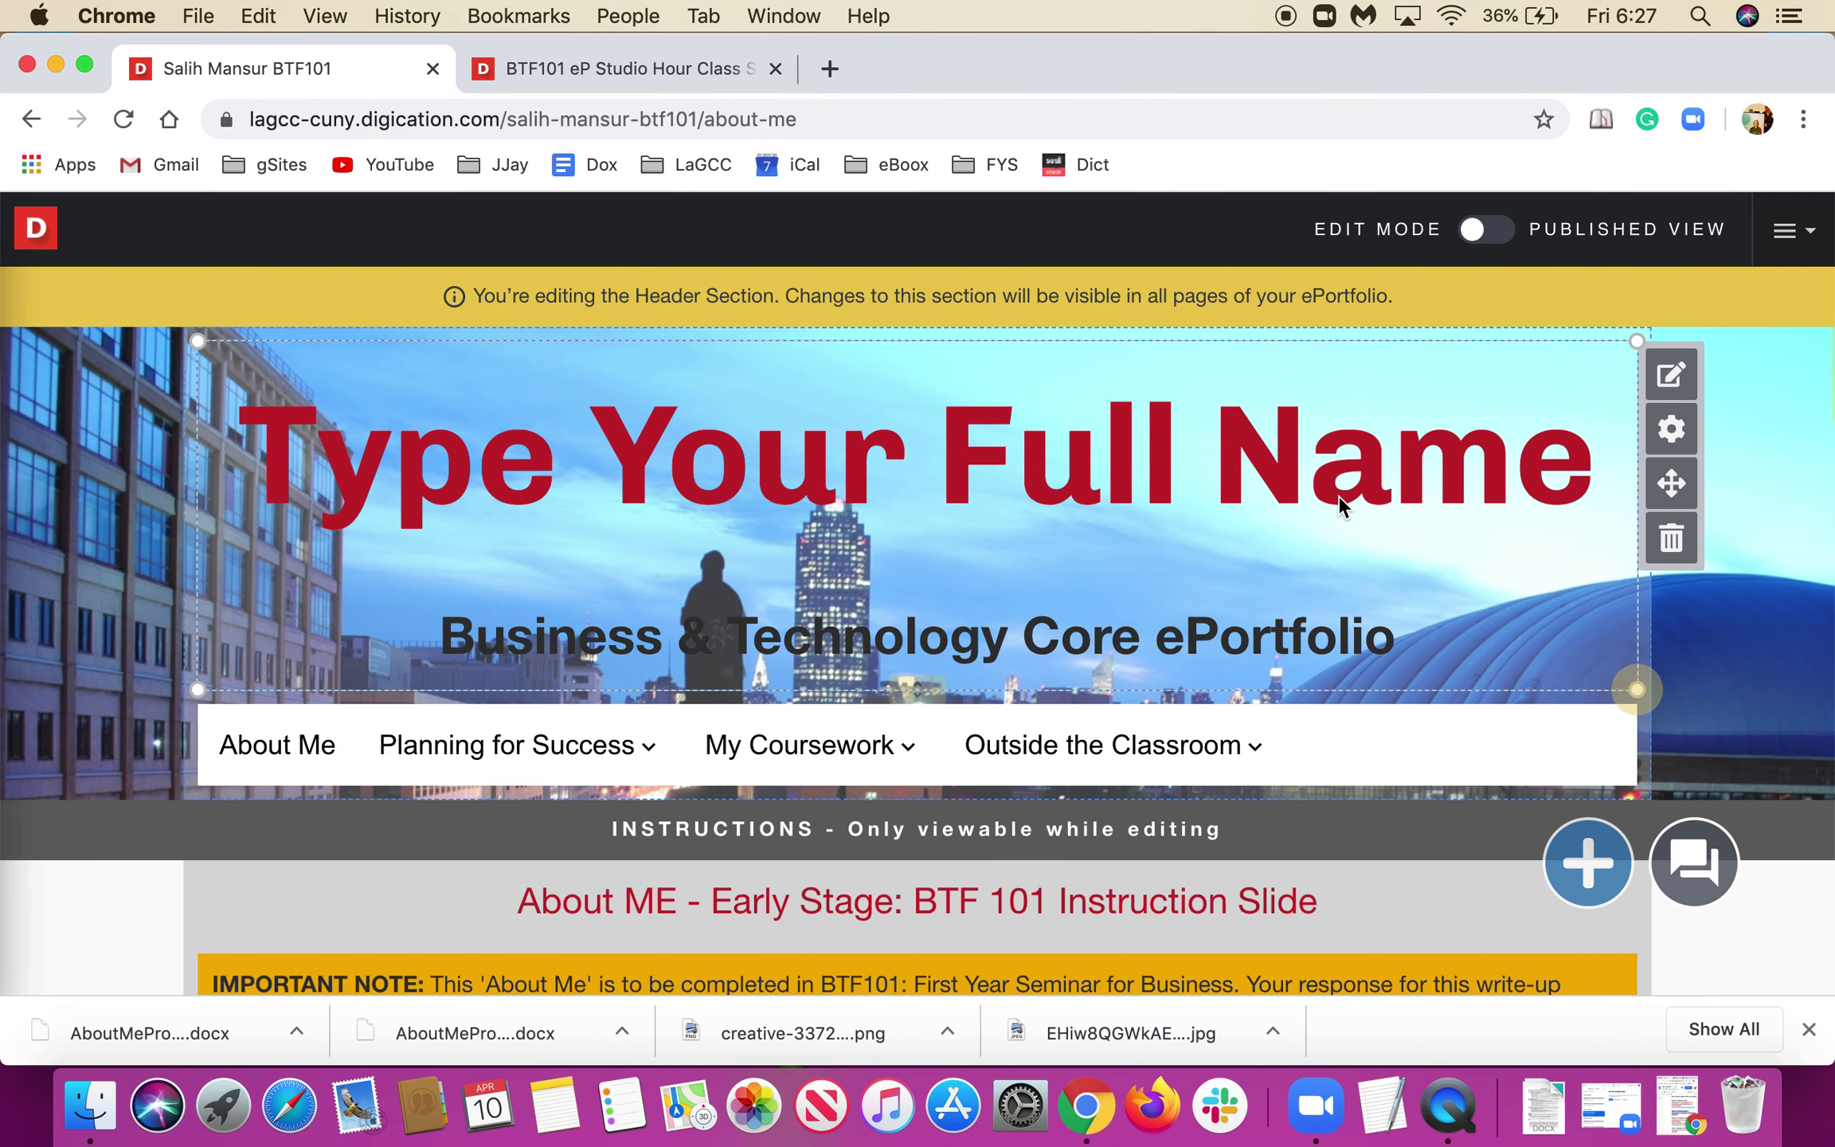
Check the 'Type Your Full Name' title's text and style settings, then deselect it.
{"action": "left_click", "coordinate": [1533, 695]}
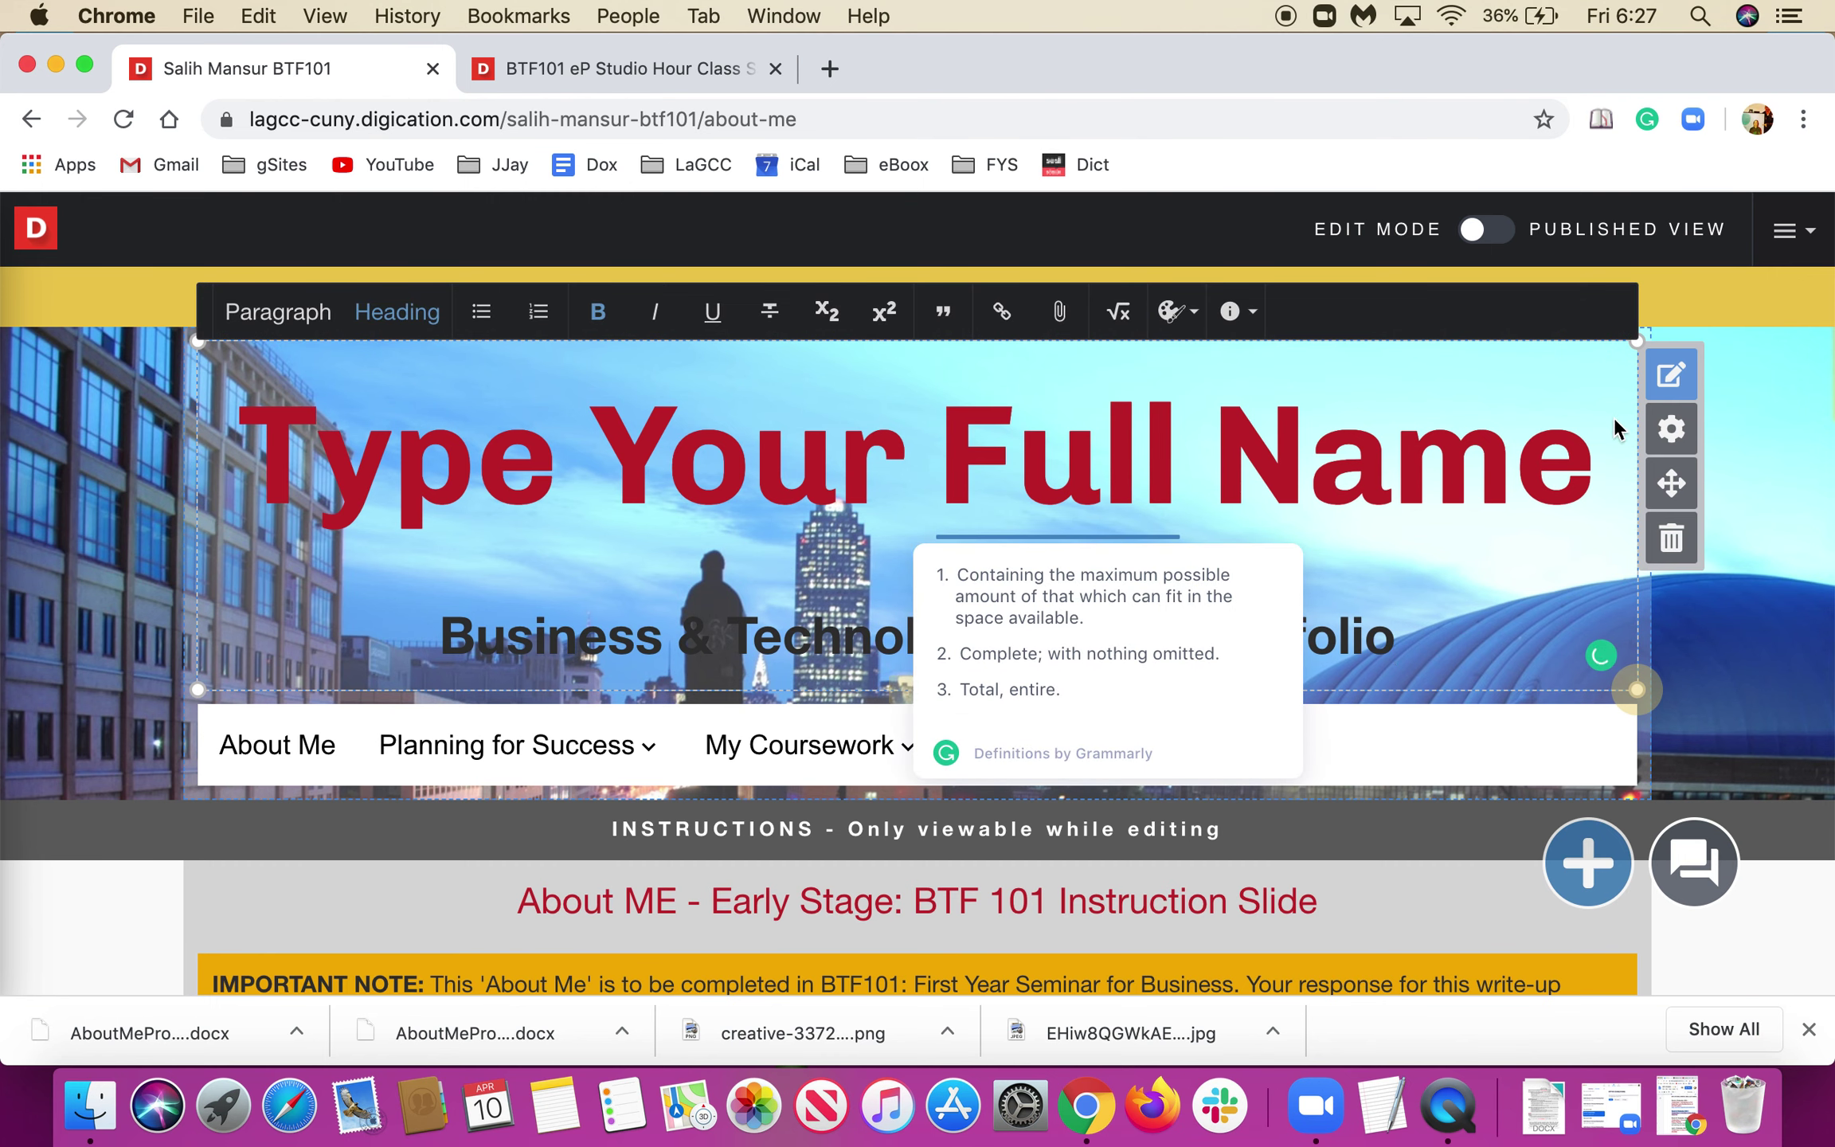
{"action": "left_click", "coordinate": [1671, 374]}
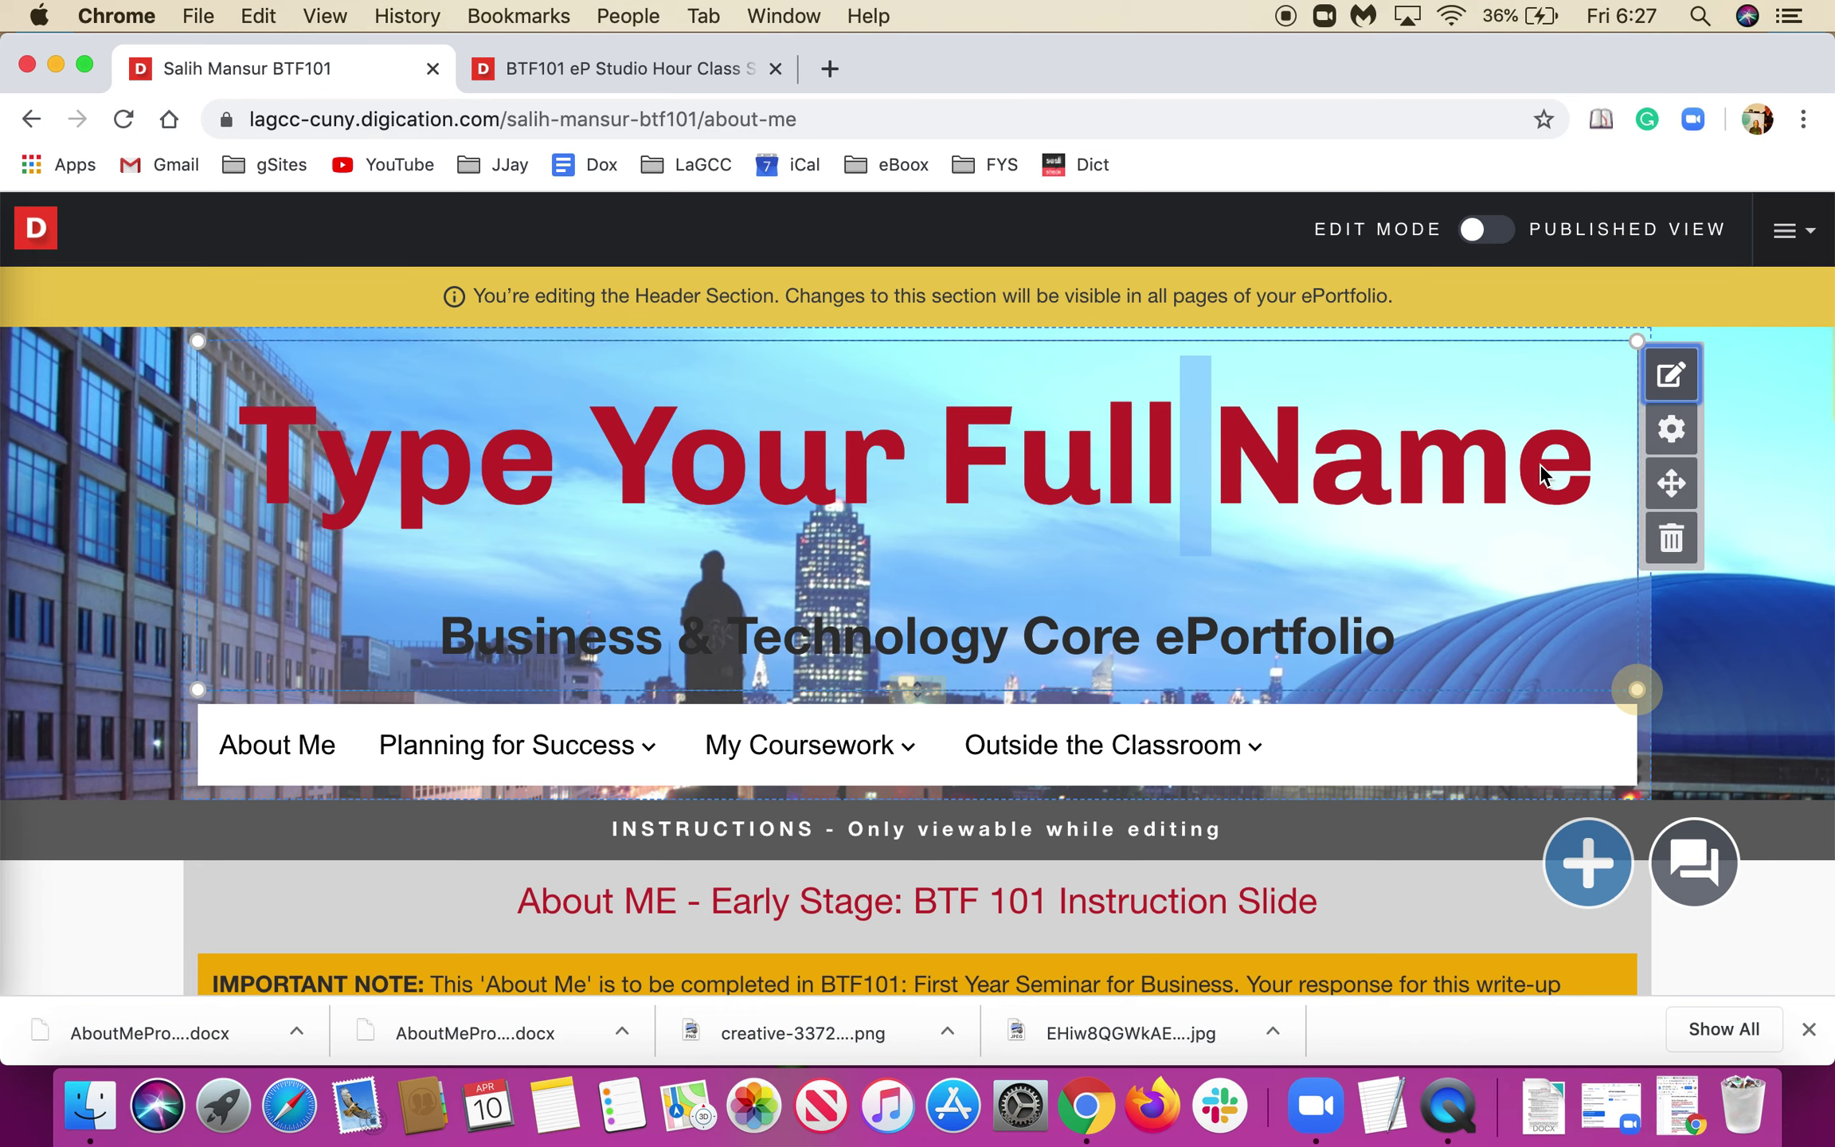
{"action": "left_click", "coordinate": [1449, 490]}
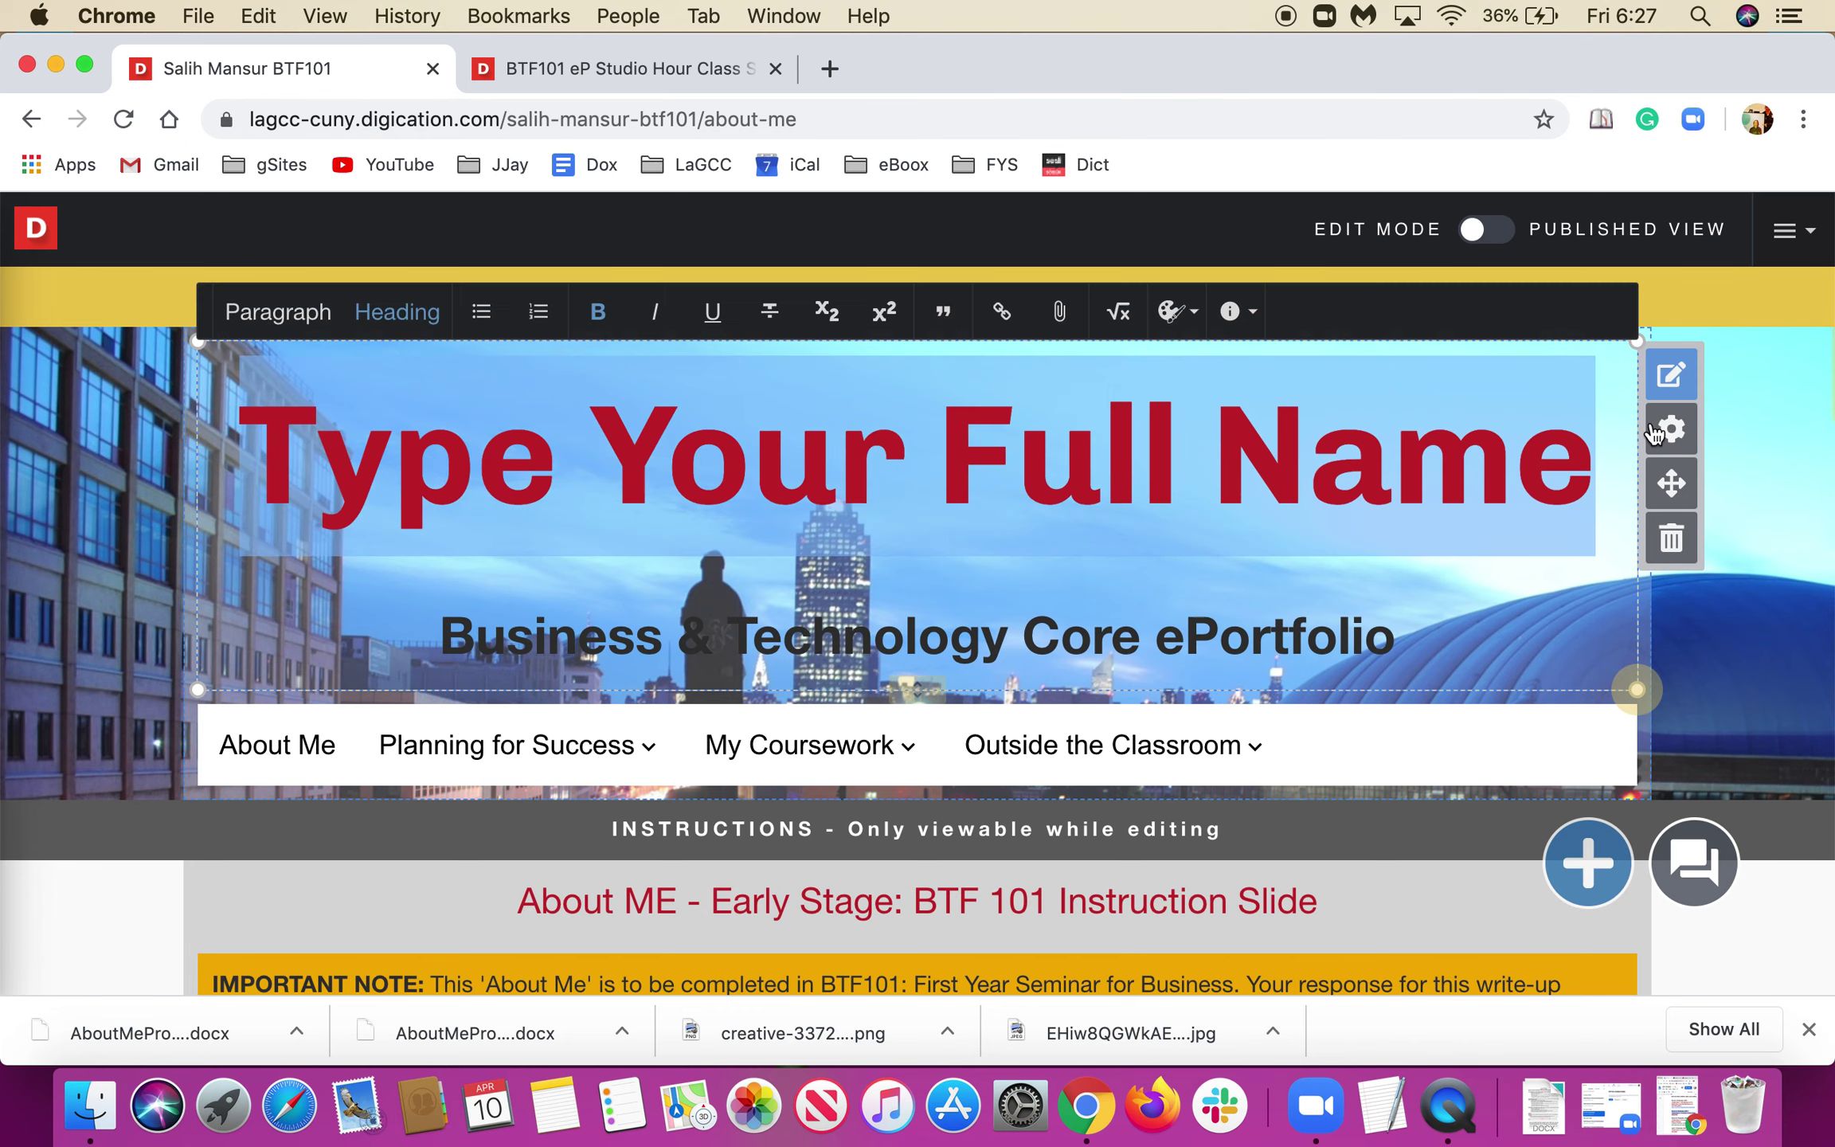
{"action": "left_click", "coordinate": [1671, 428]}
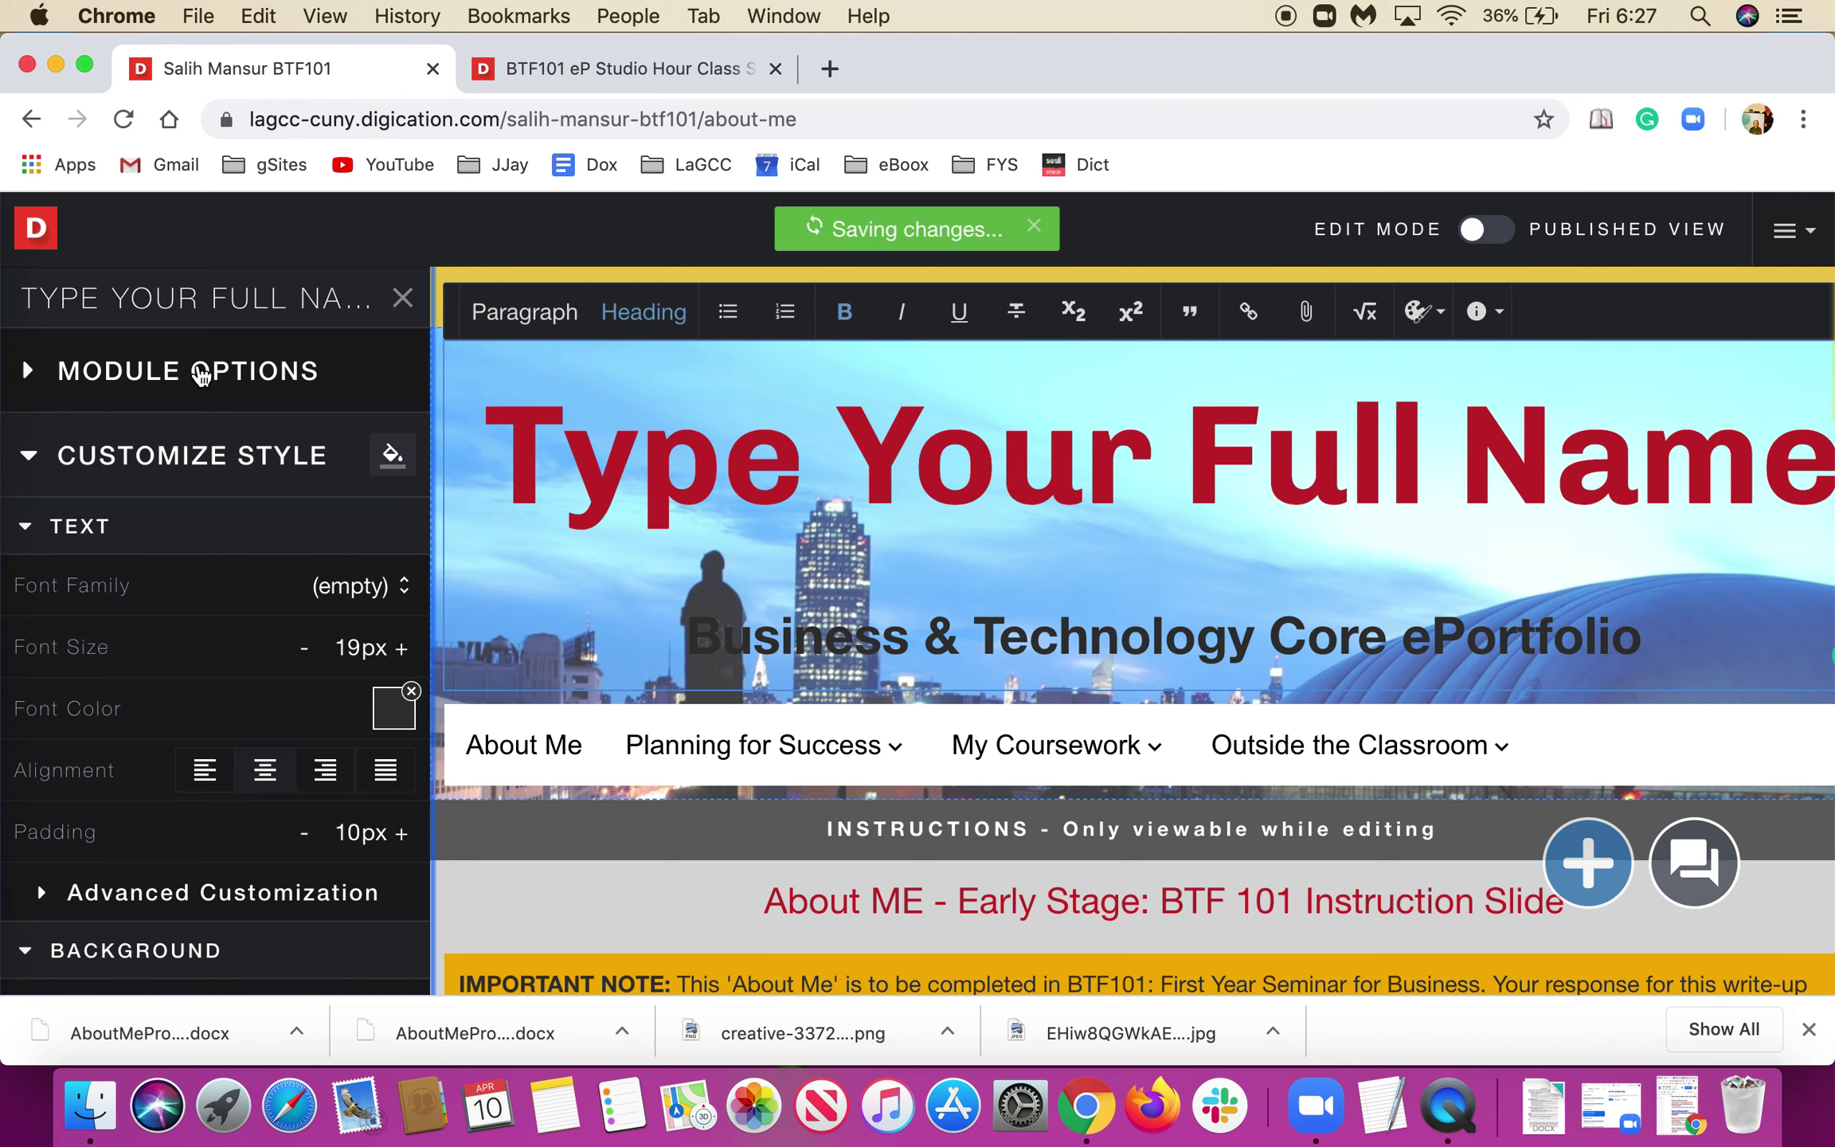
{"action": "left_click", "coordinate": [199, 372]}
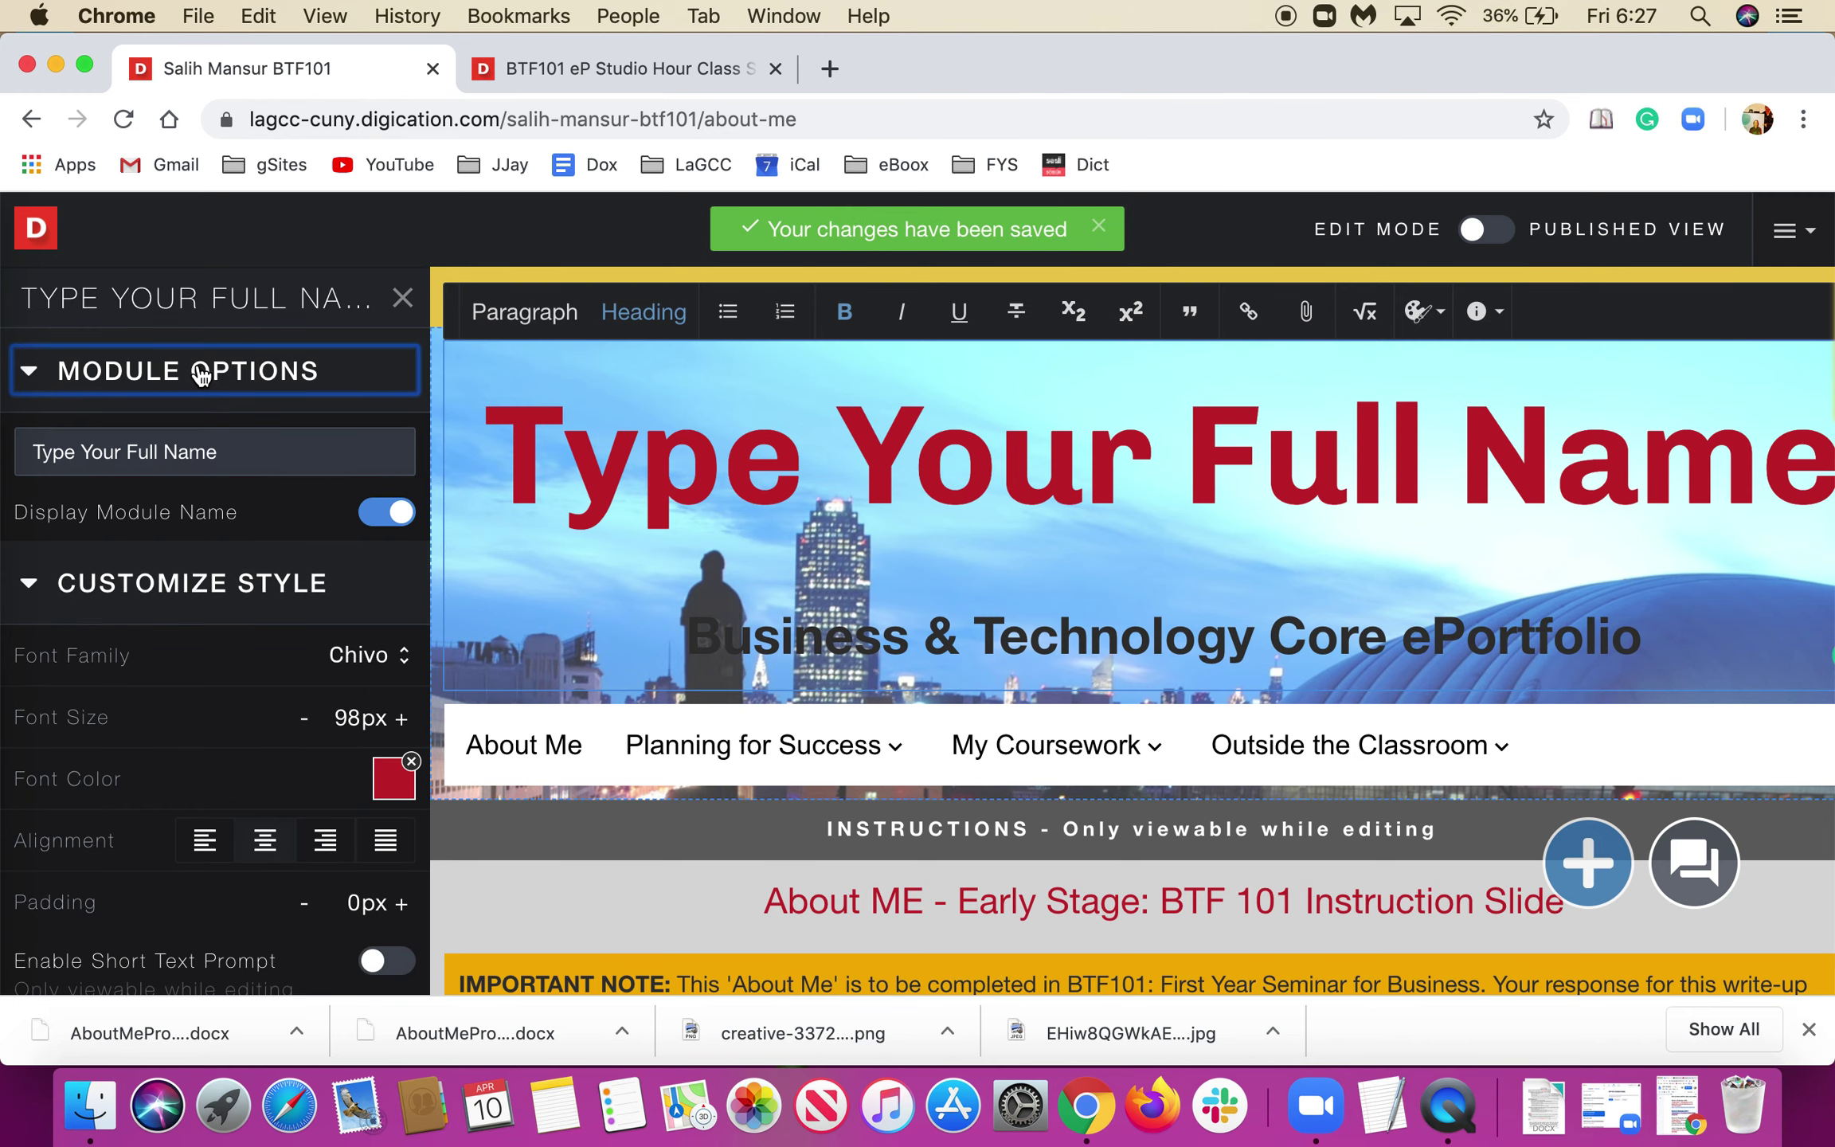
{"action": "left_click", "coordinate": [402, 301]}
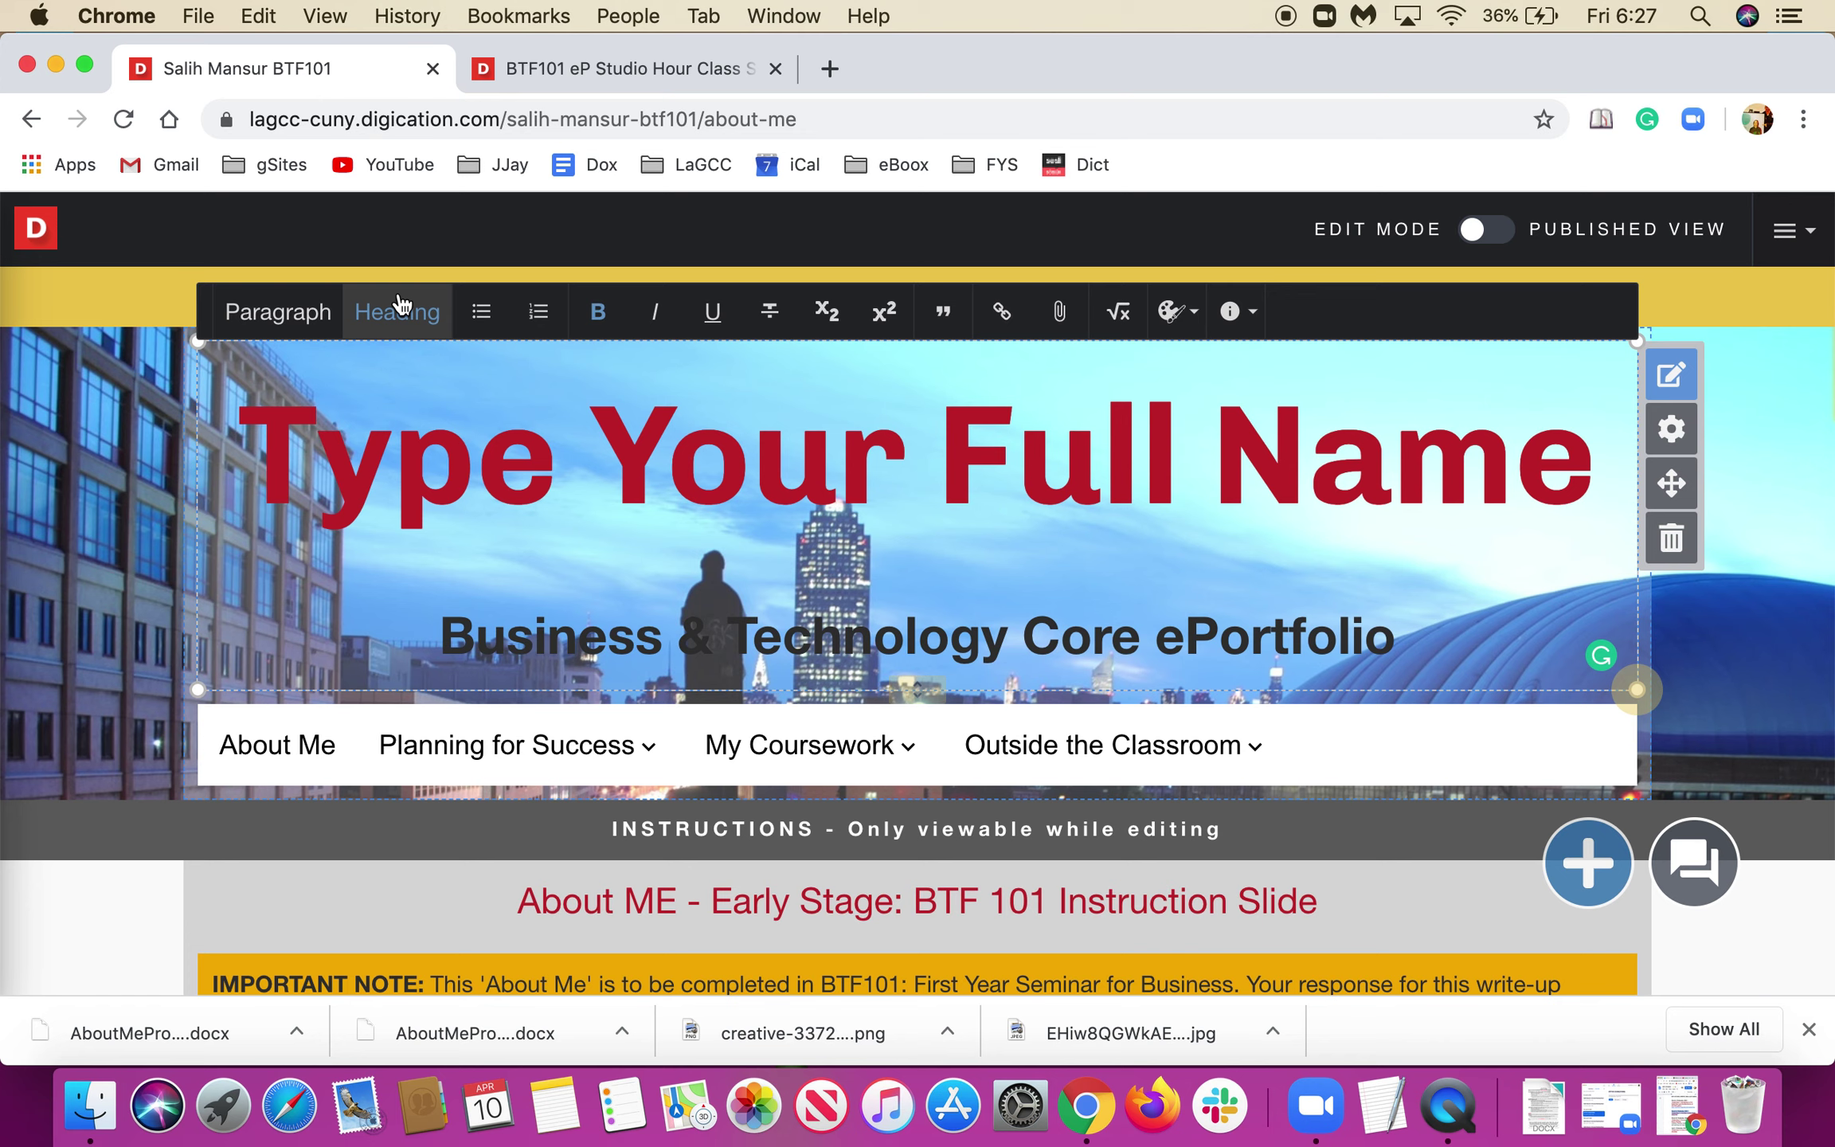
{"action": "left_click", "coordinate": [1767, 474]}
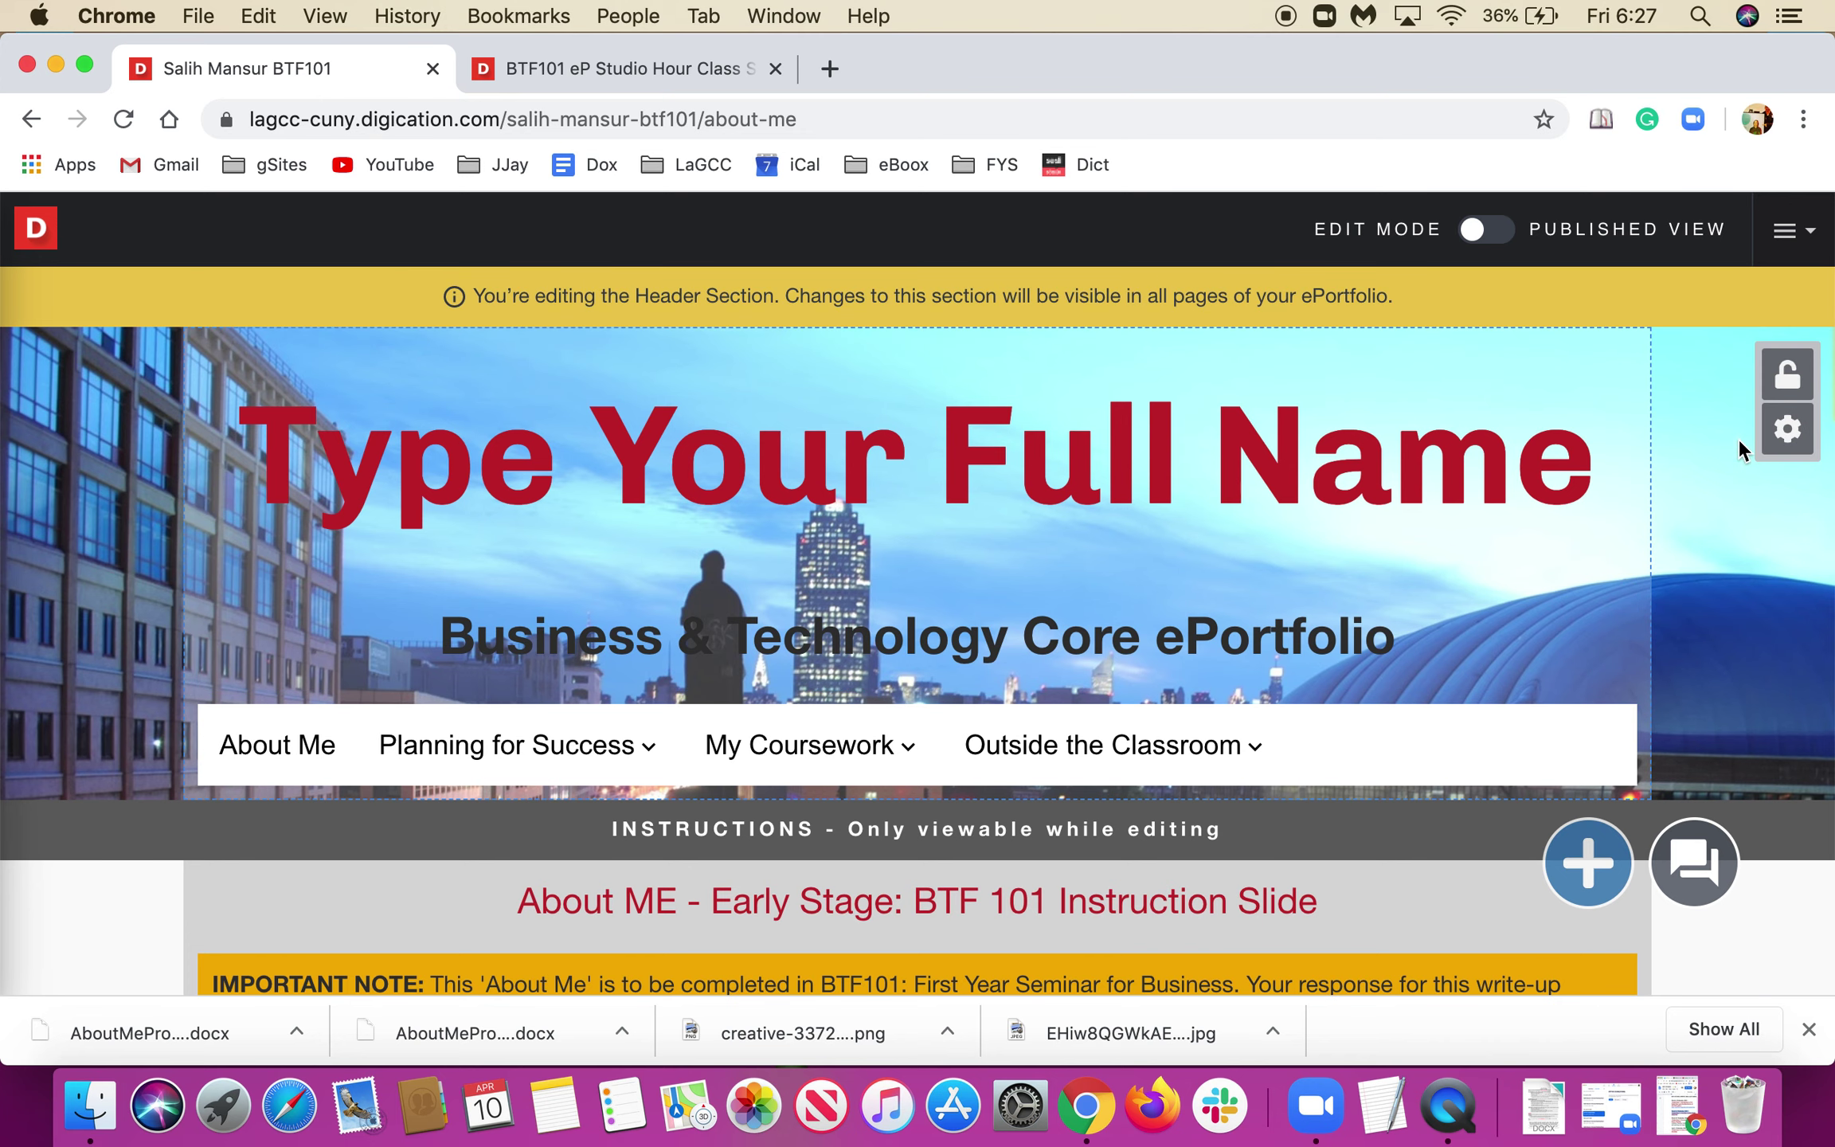
In the header title's options, overwrite the 'Type Your Full Name' placeholder with the student's full name.
{"action": "left_click", "coordinate": [1788, 386]}
{"action": "left_click", "coordinate": [1788, 386]}
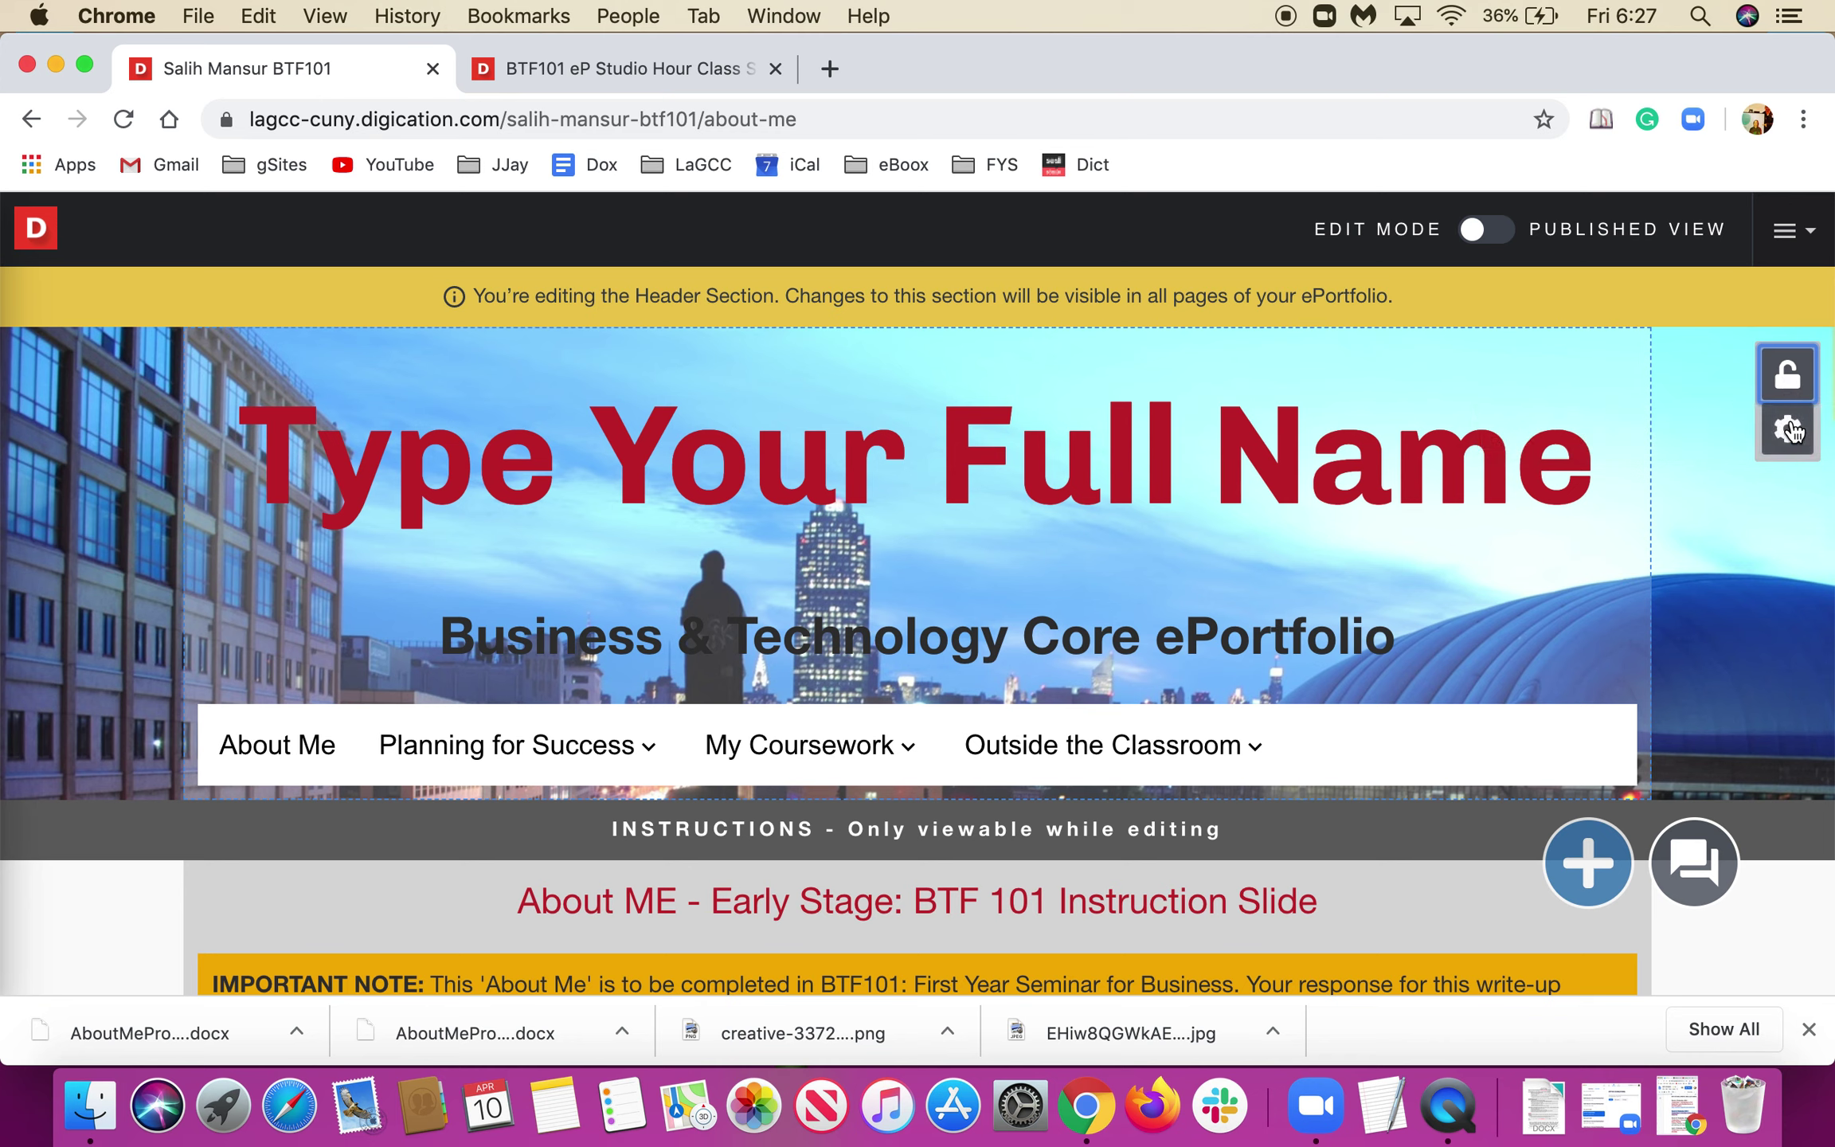
{"action": "left_click", "coordinate": [1562, 439]}
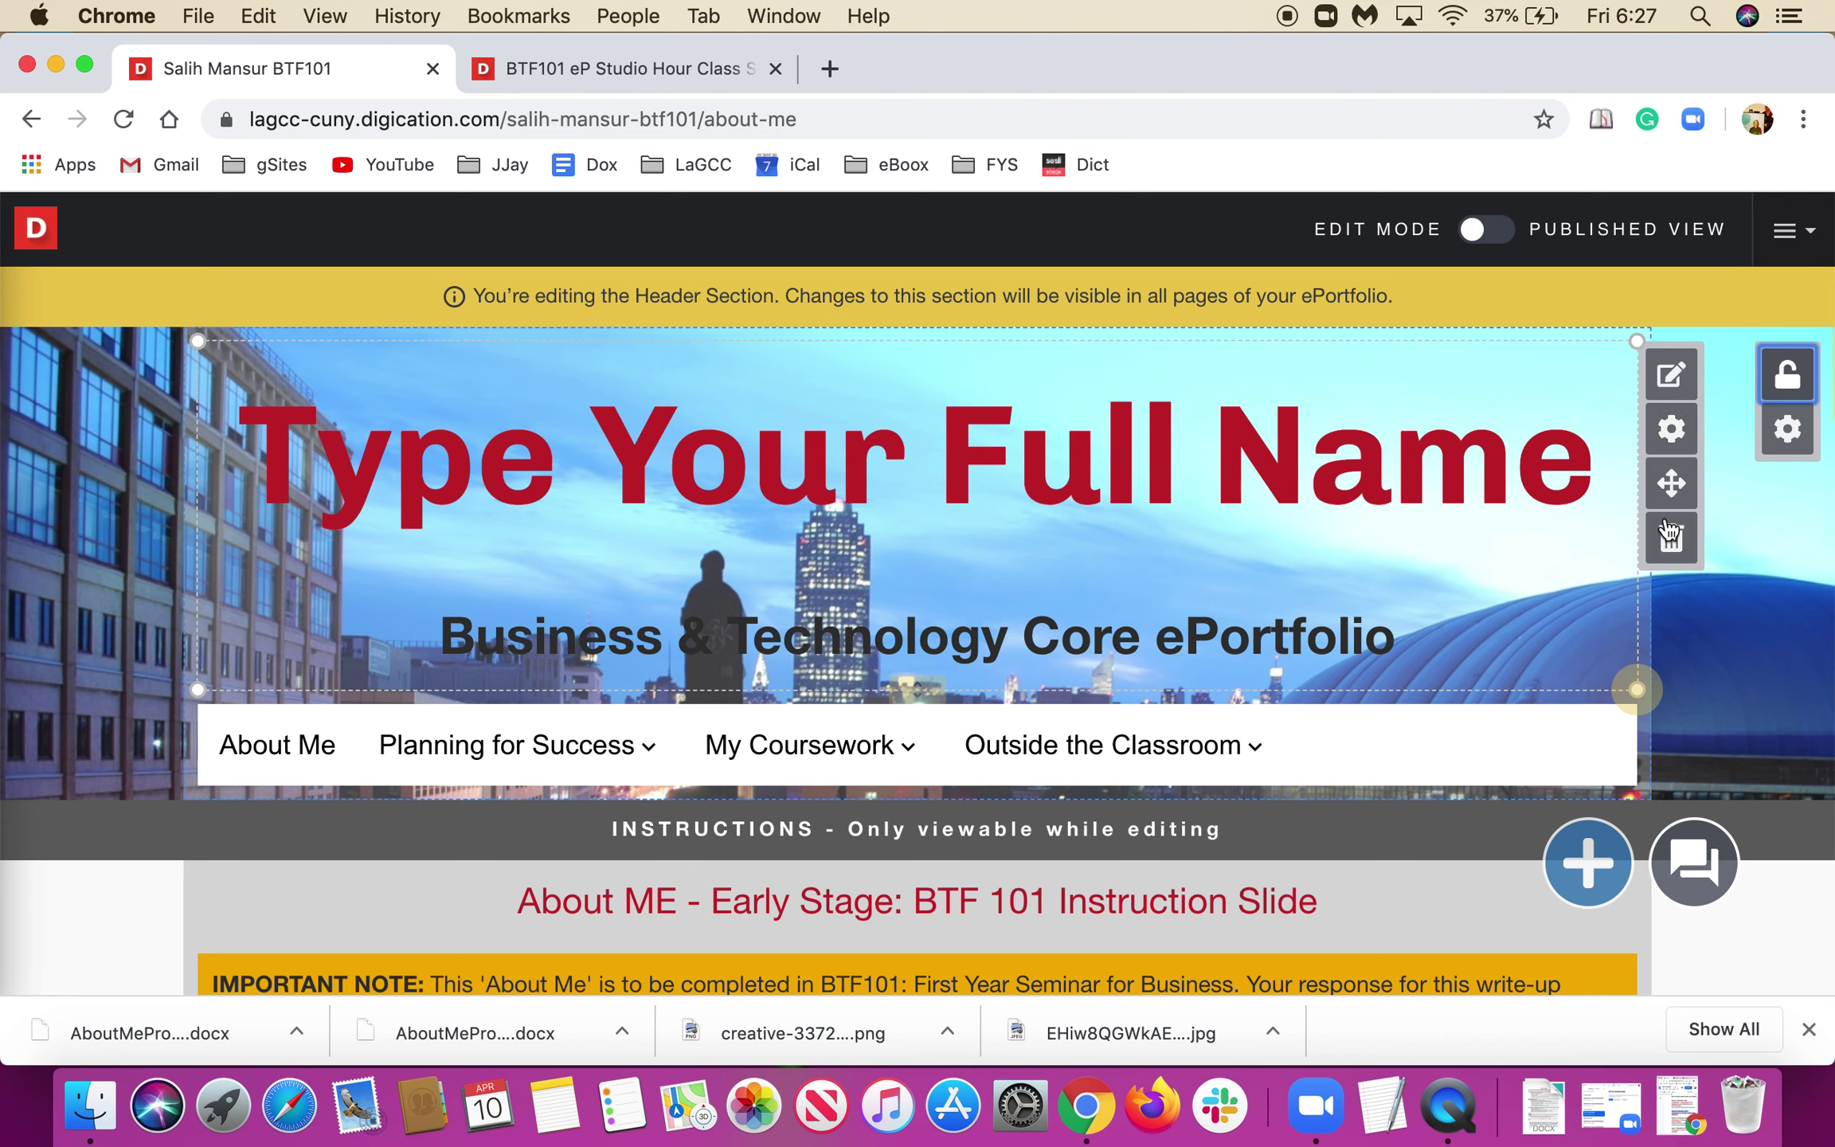
{"action": "left_click", "coordinate": [1671, 431]}
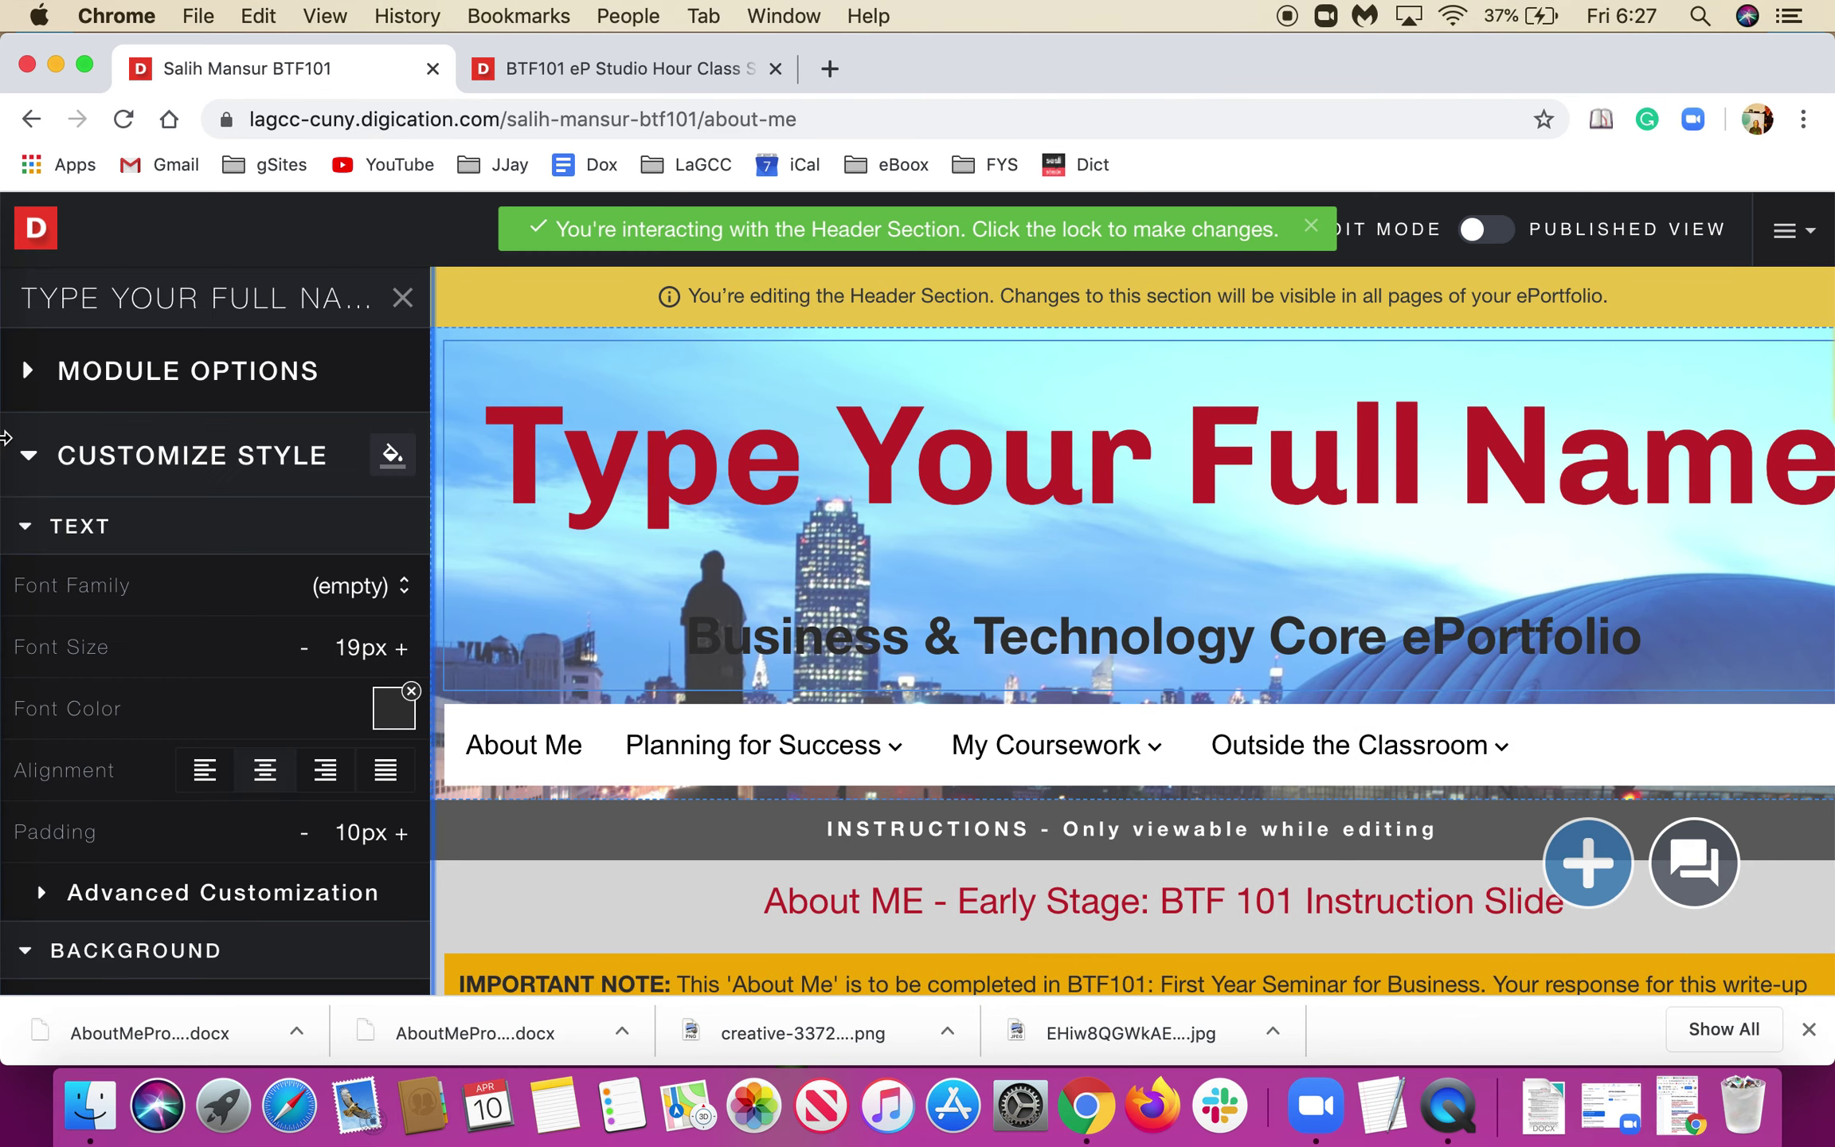
{"action": "left_click", "coordinate": [114, 389]}
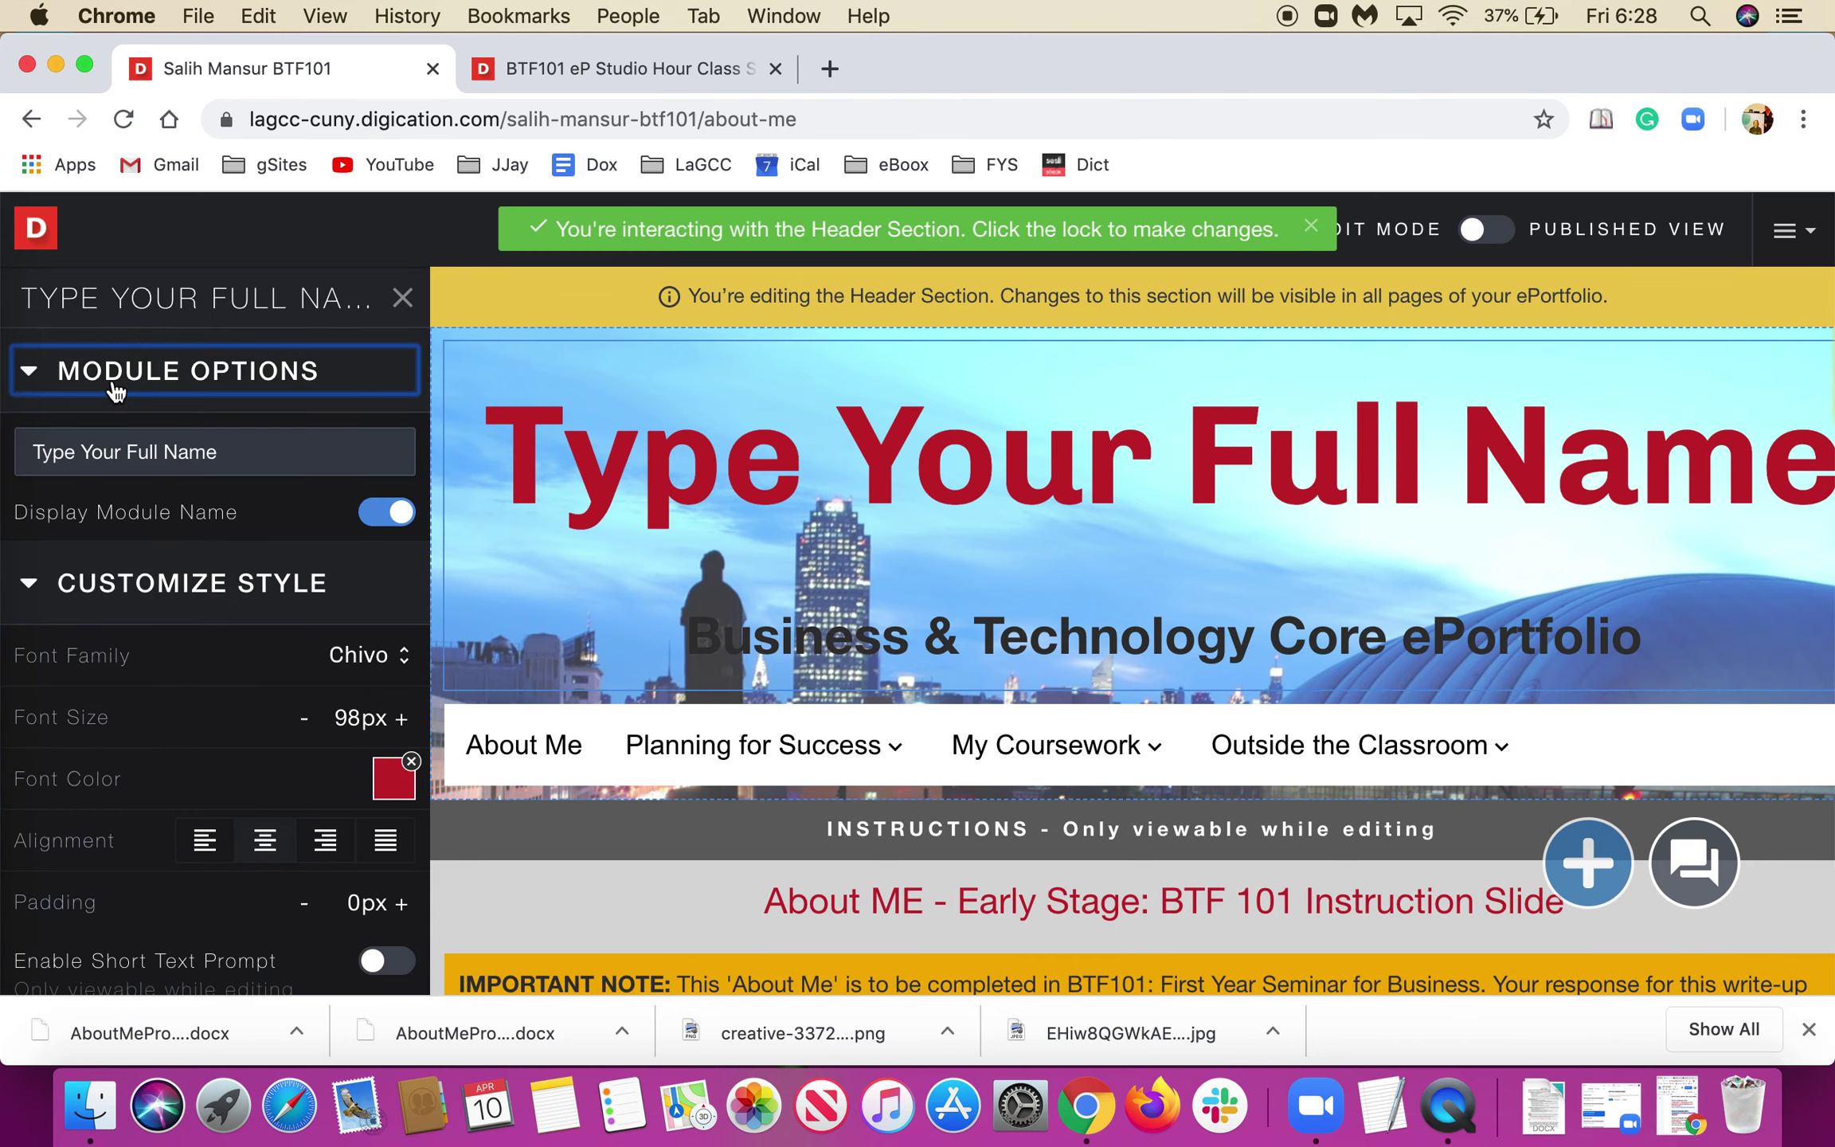
{"action": "double_click", "coordinate": [184, 450]}
{"action": "triple_click", "coordinate": [183, 450]}
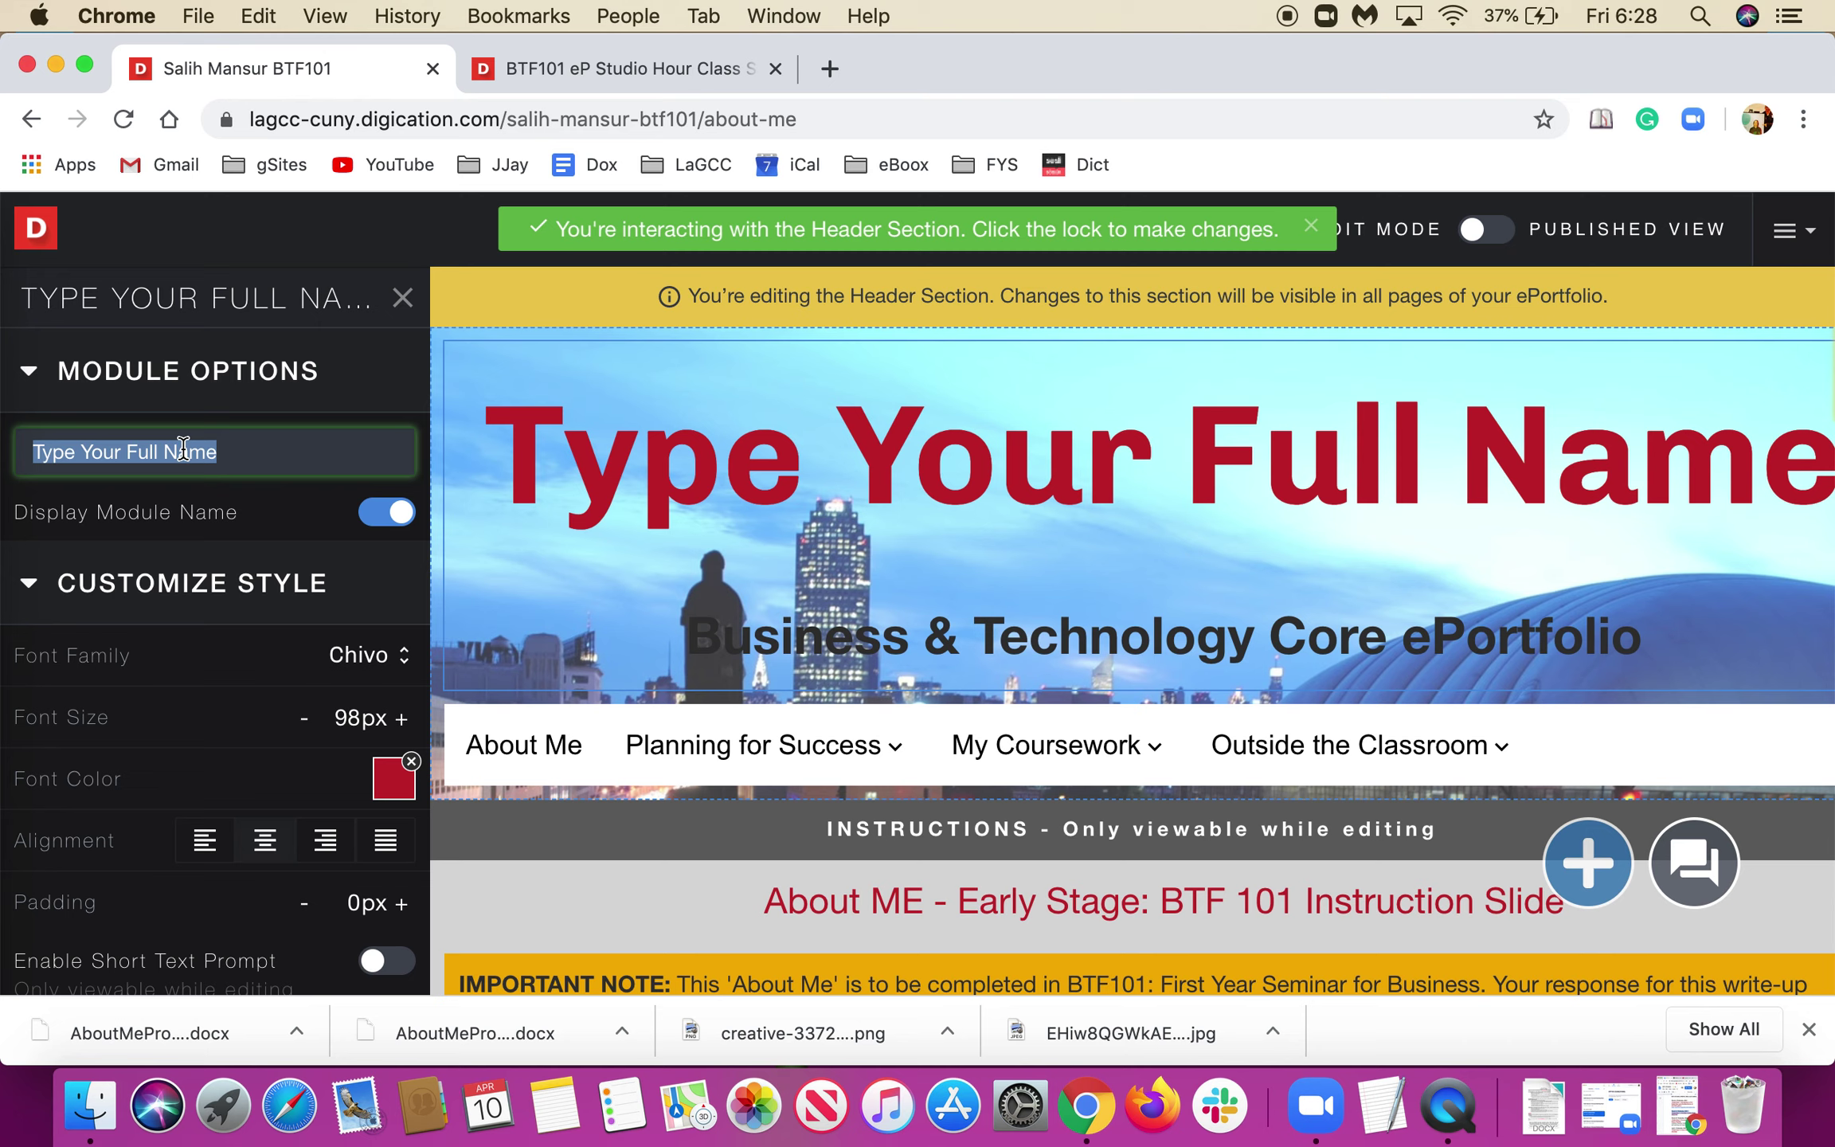
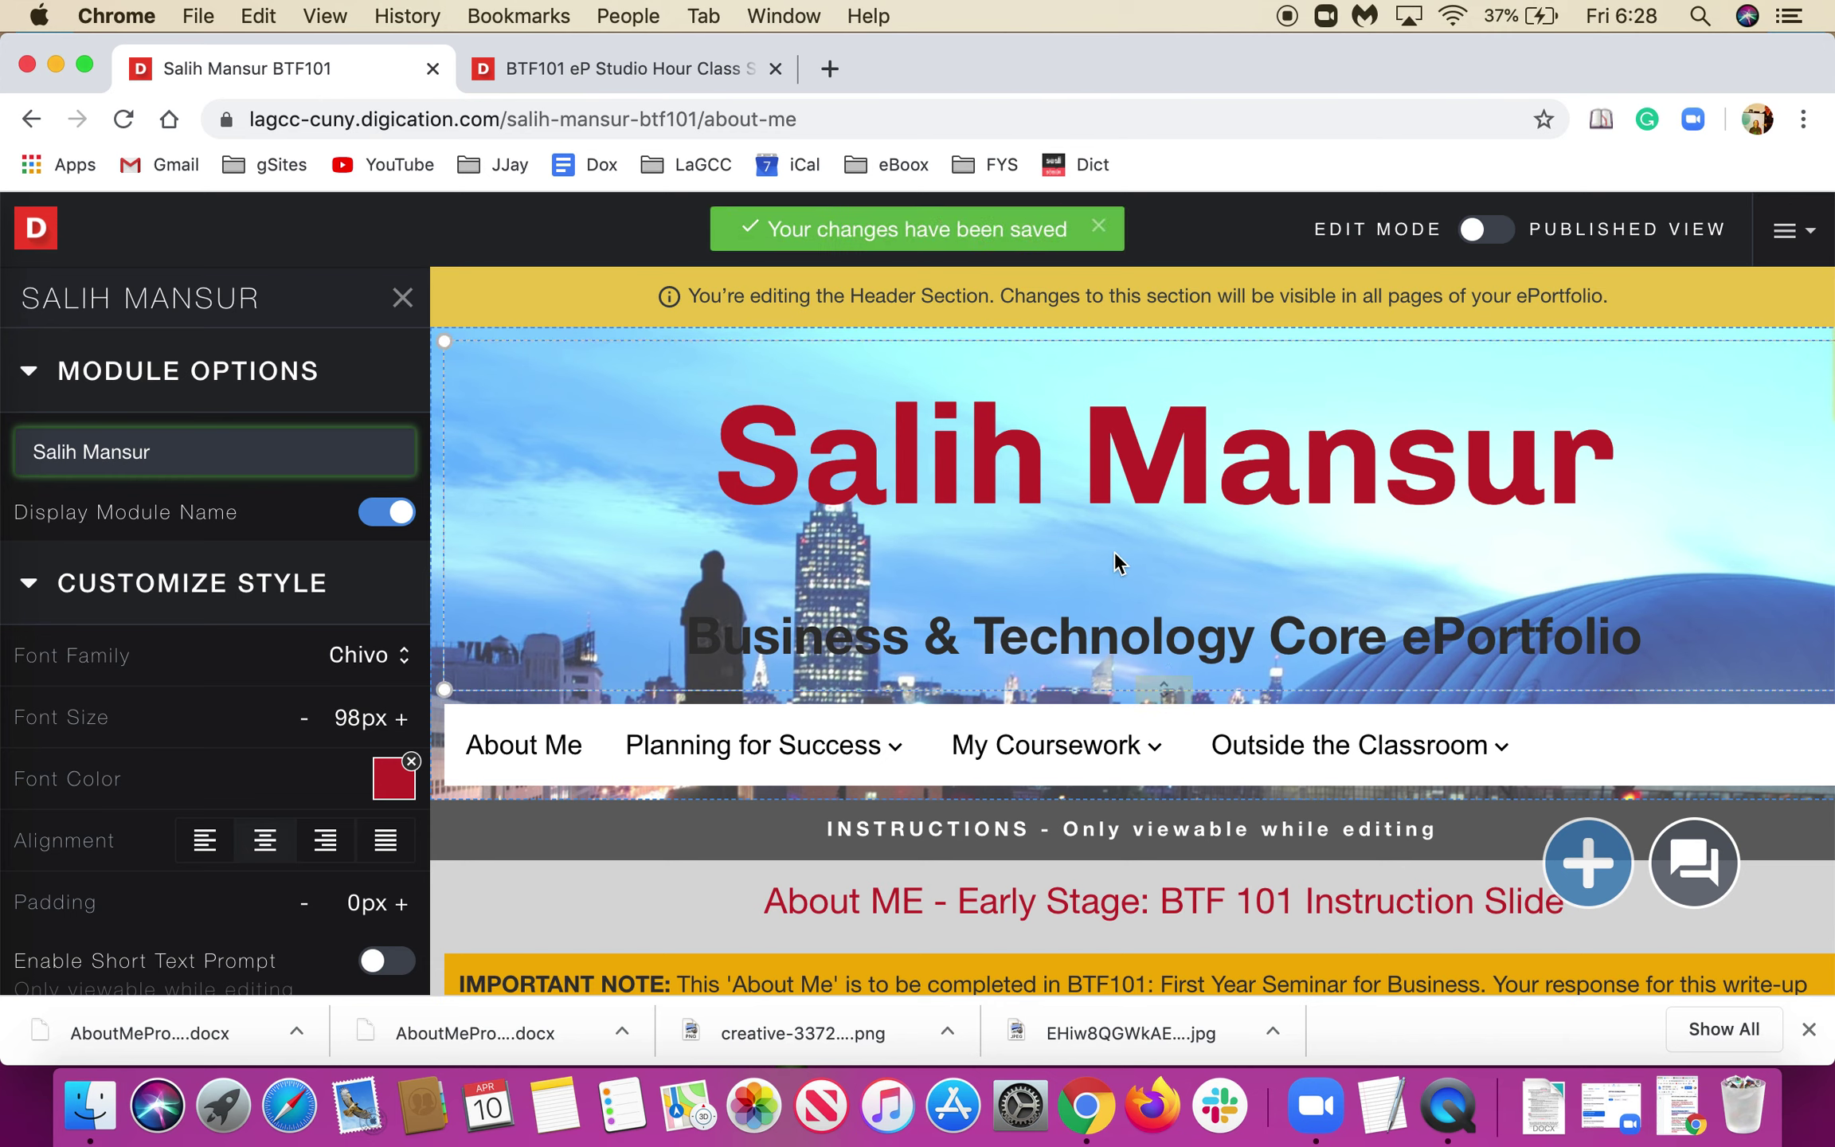
Confirm the name edit and close the header's module options panel.
{"action": "left_click", "coordinate": [1181, 517]}
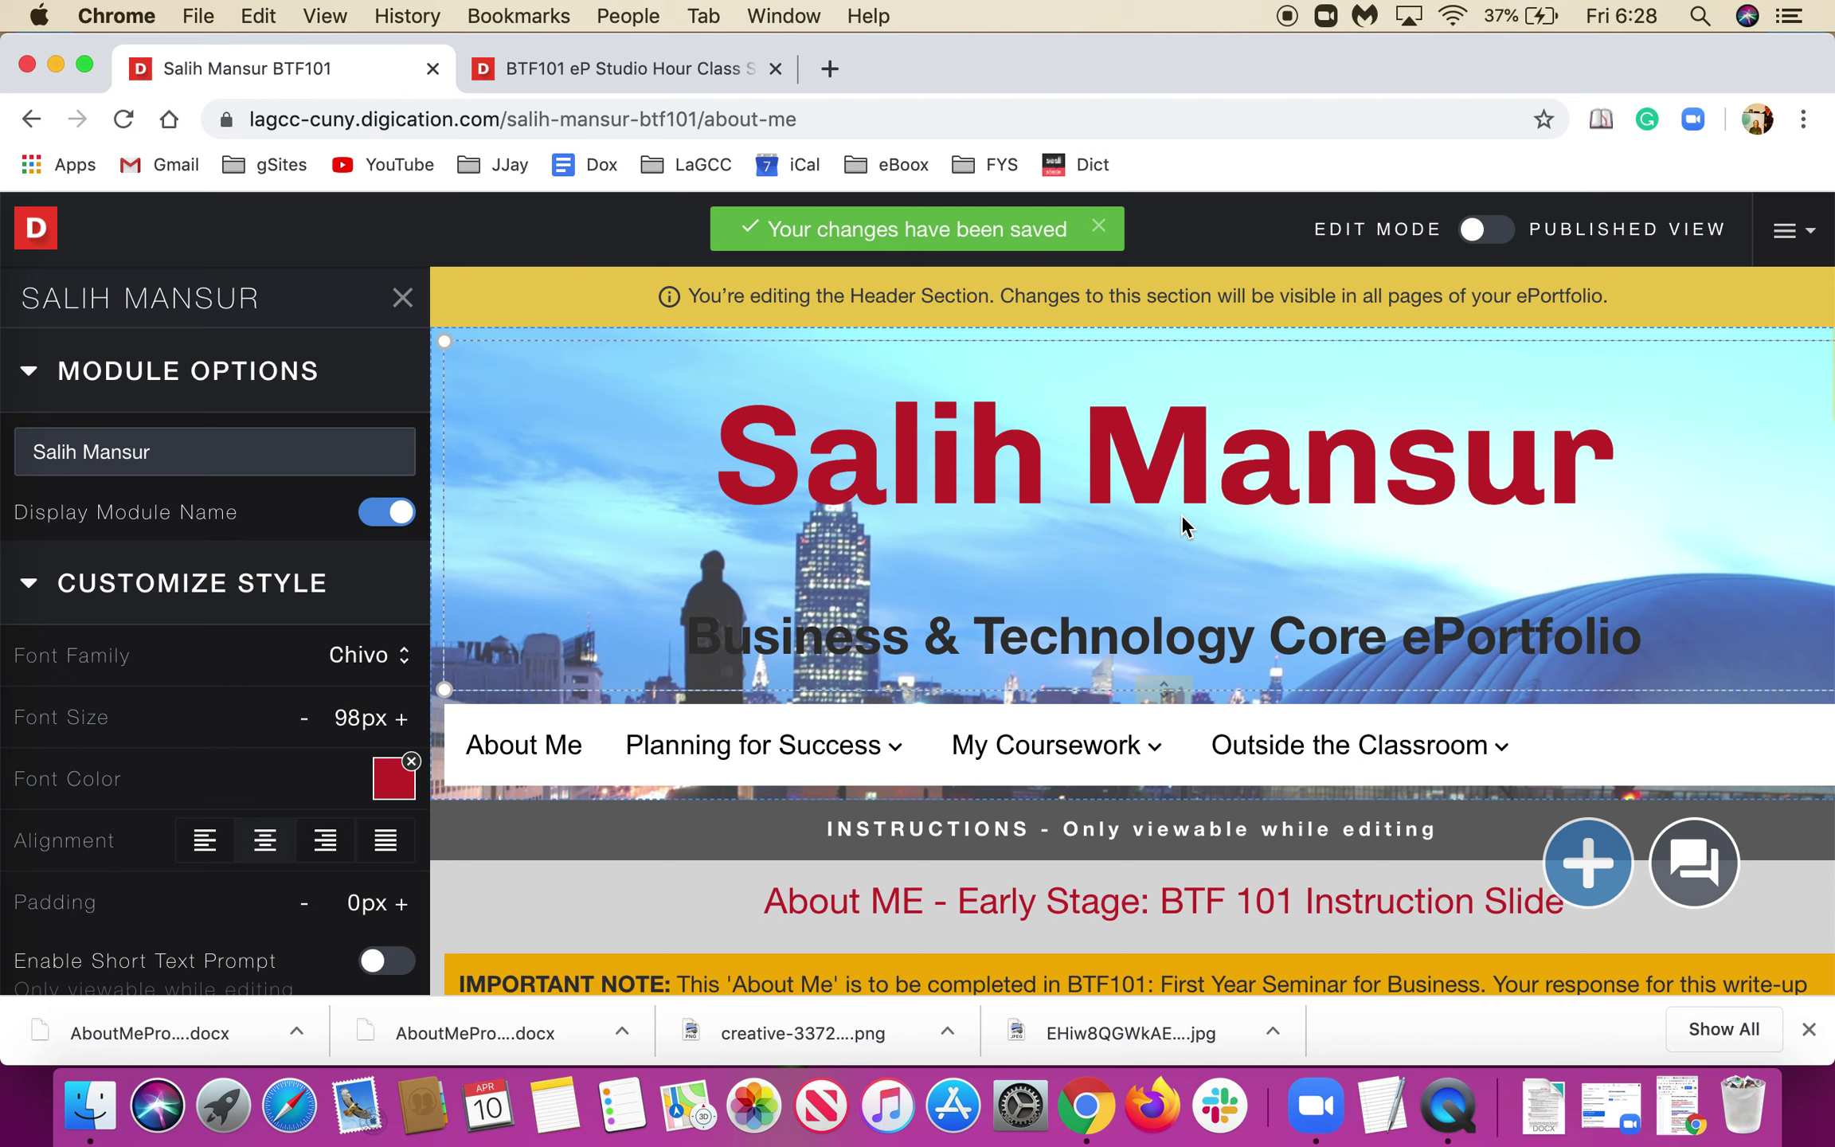
{"action": "left_click", "coordinate": [402, 298]}
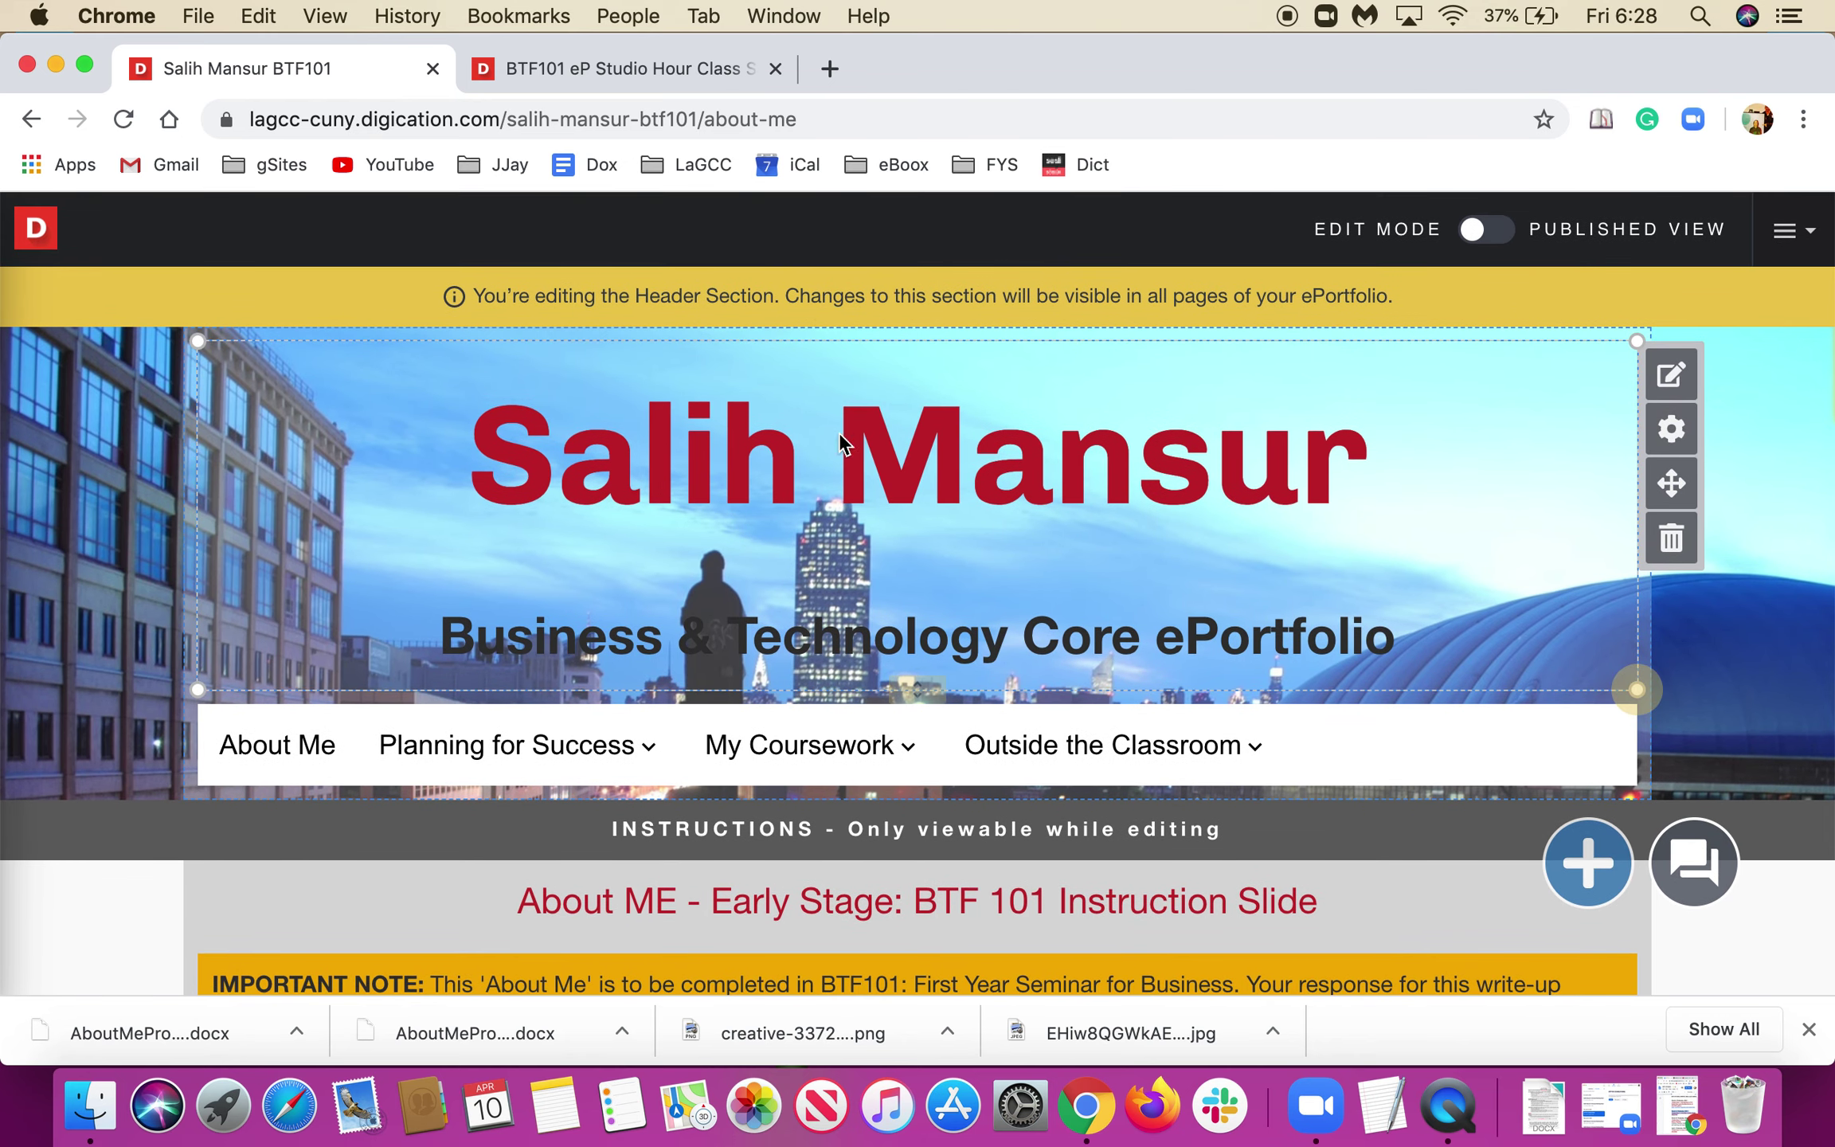
{"action": "scroll", "coordinate": [778, 597], "scroll_direction": "down", "scroll_amount": 2}
{"action": "scroll", "coordinate": [778, 596], "scroll_direction": "up", "scroll_amount": 2}
{"action": "scroll", "coordinate": [942, 548], "scroll_direction": "down", "scroll_amount": 3}
{"action": "scroll", "coordinate": [942, 548], "scroll_direction": "up", "scroll_amount": 3}
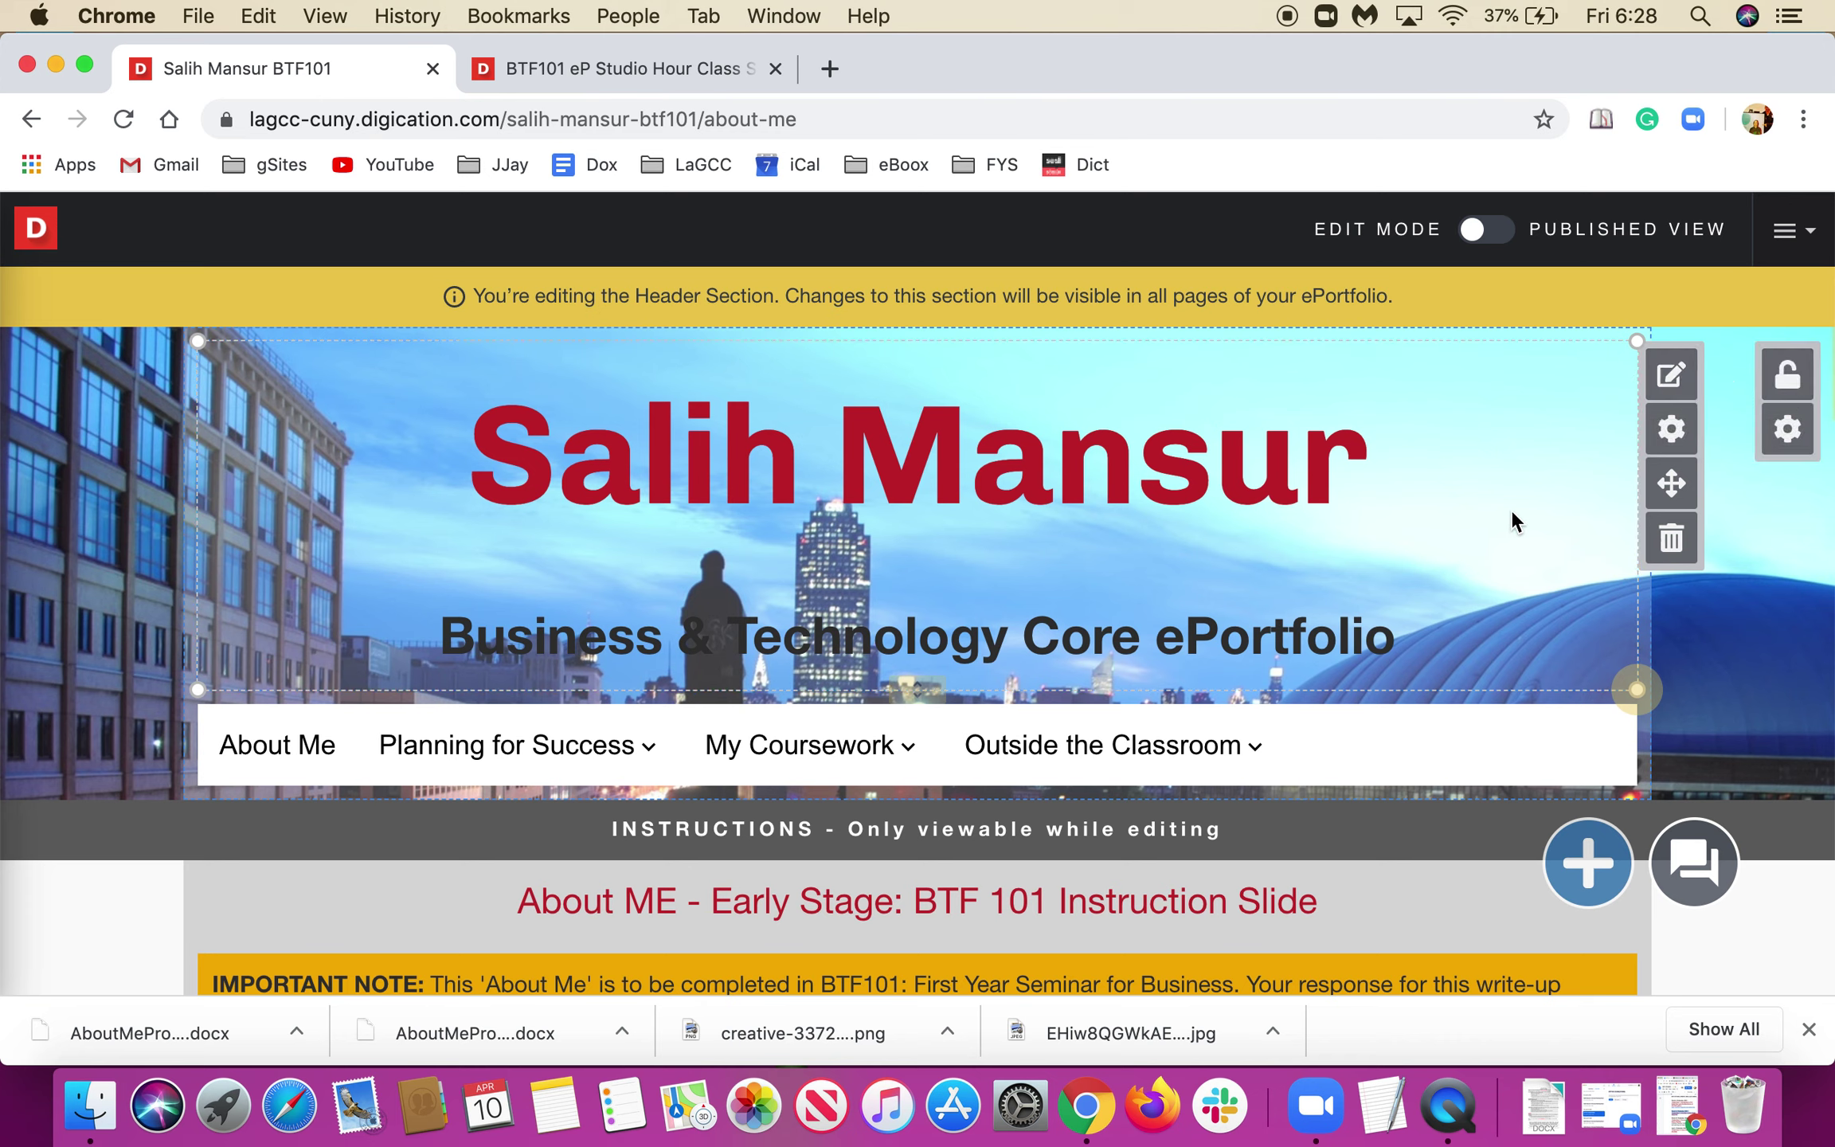
Scroll through the About Me page to review the renamed header.
{"action": "scroll", "coordinate": [1786, 625], "scroll_direction": "down", "scroll_amount": 2}
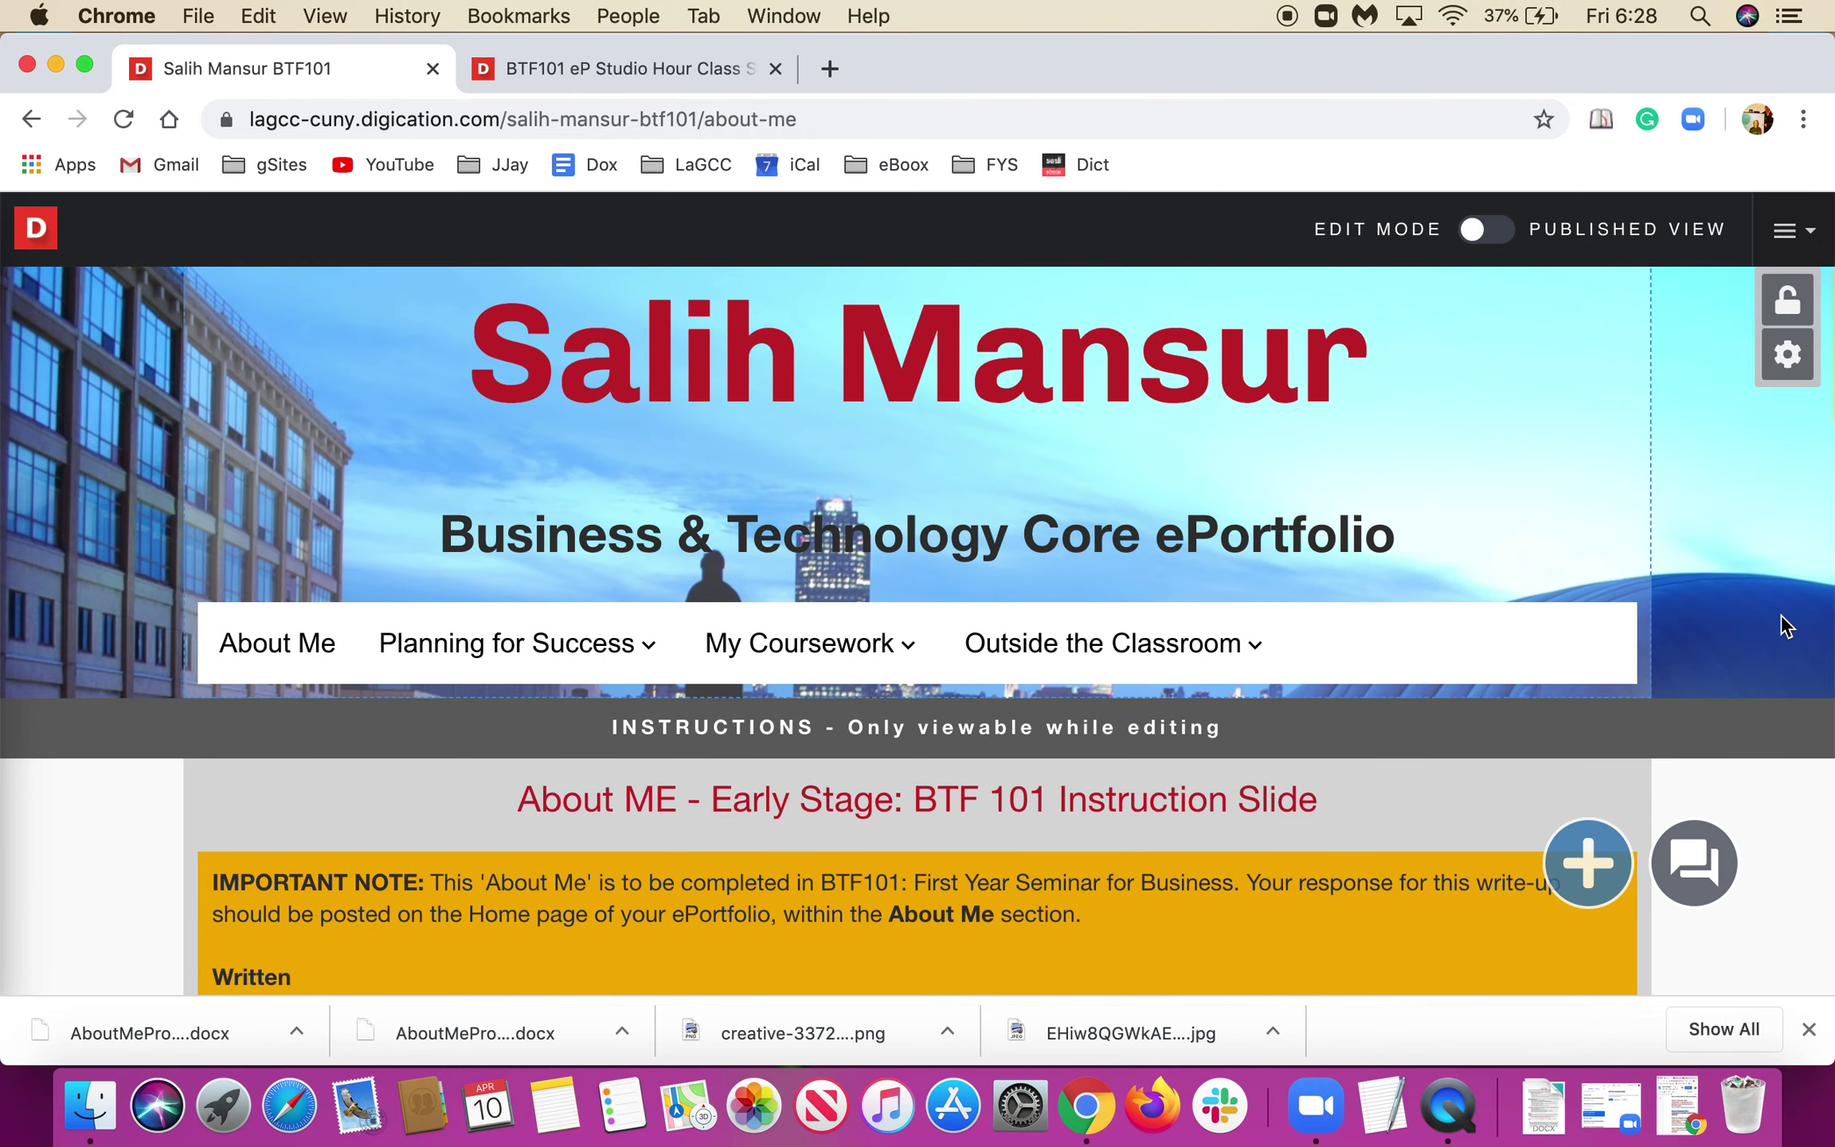
{"action": "scroll", "coordinate": [1783, 618], "scroll_direction": "down", "scroll_amount": 4}
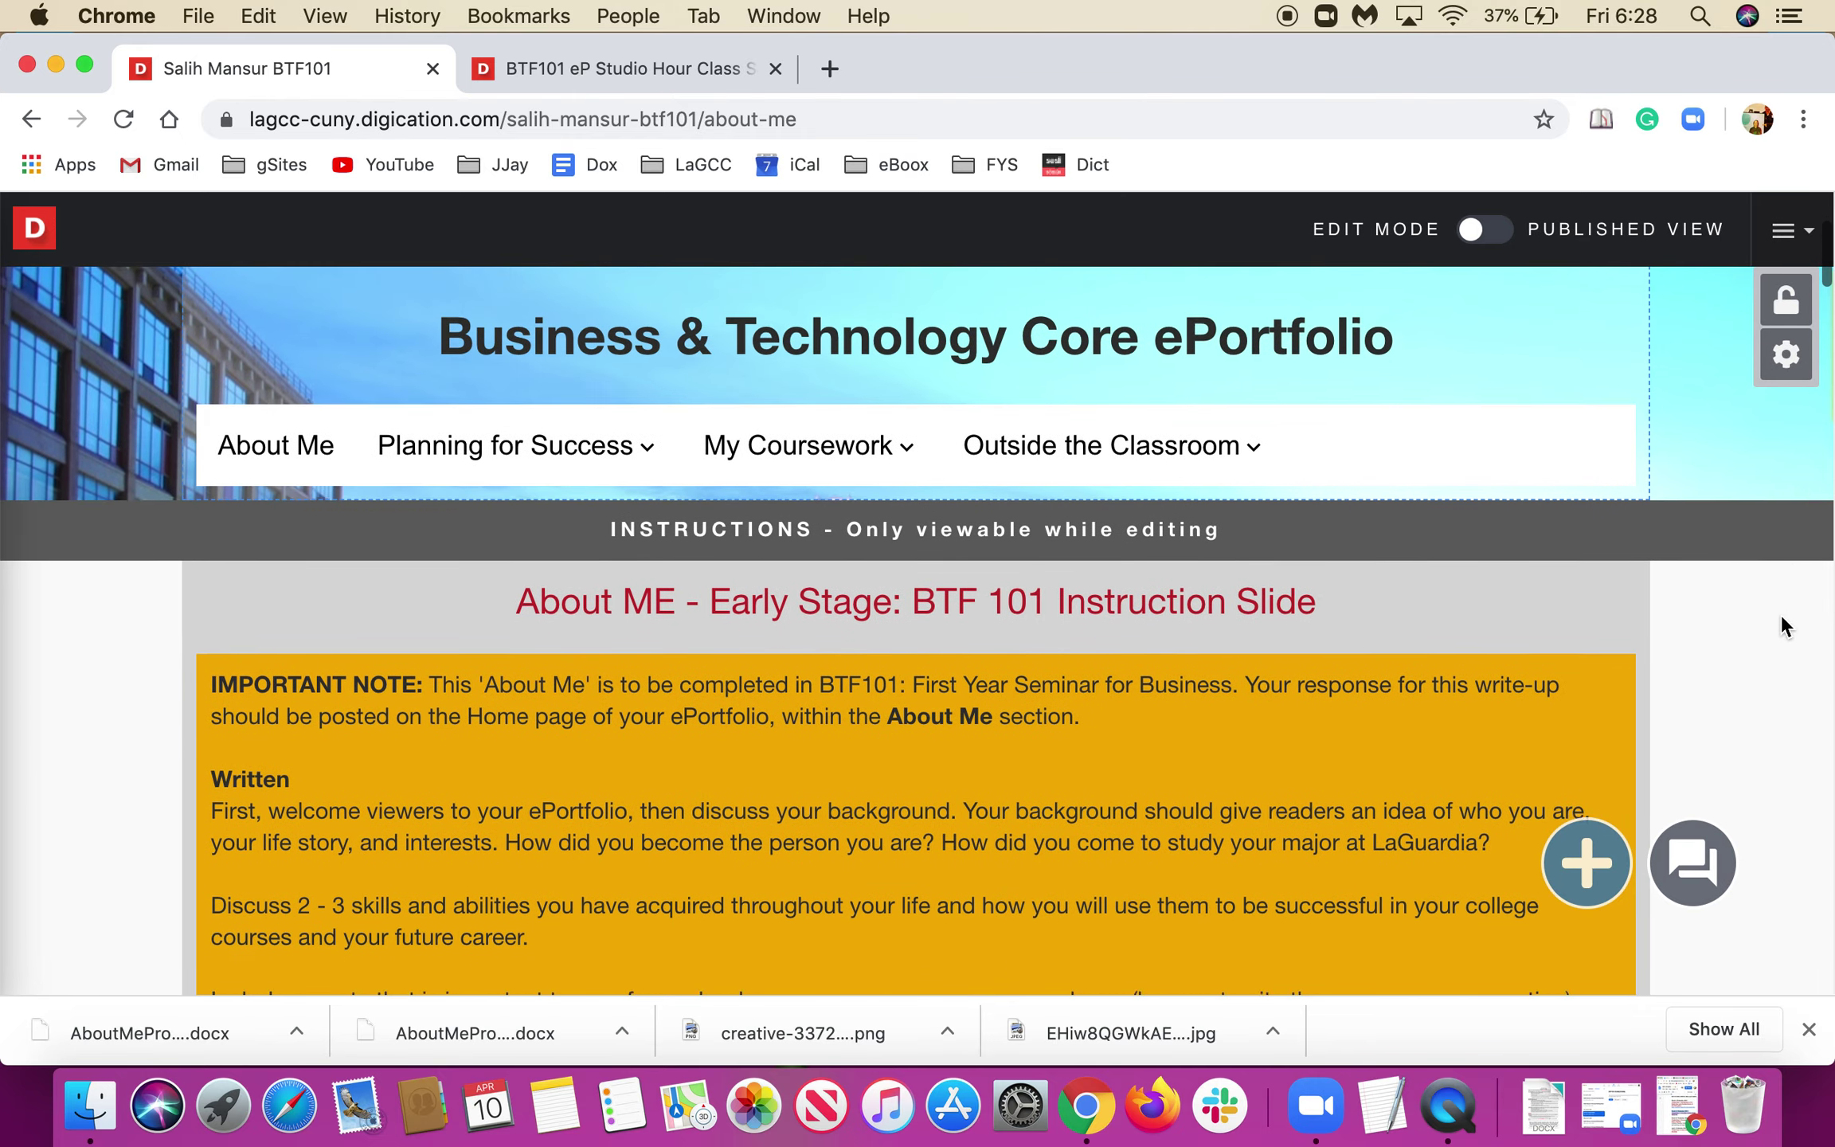
{"action": "mouse_move", "coordinate": [516, 445]}
{"action": "mouse_move", "coordinate": [475, 644]}
{"action": "scroll", "coordinate": [475, 647], "scroll_direction": "up", "scroll_amount": 4}
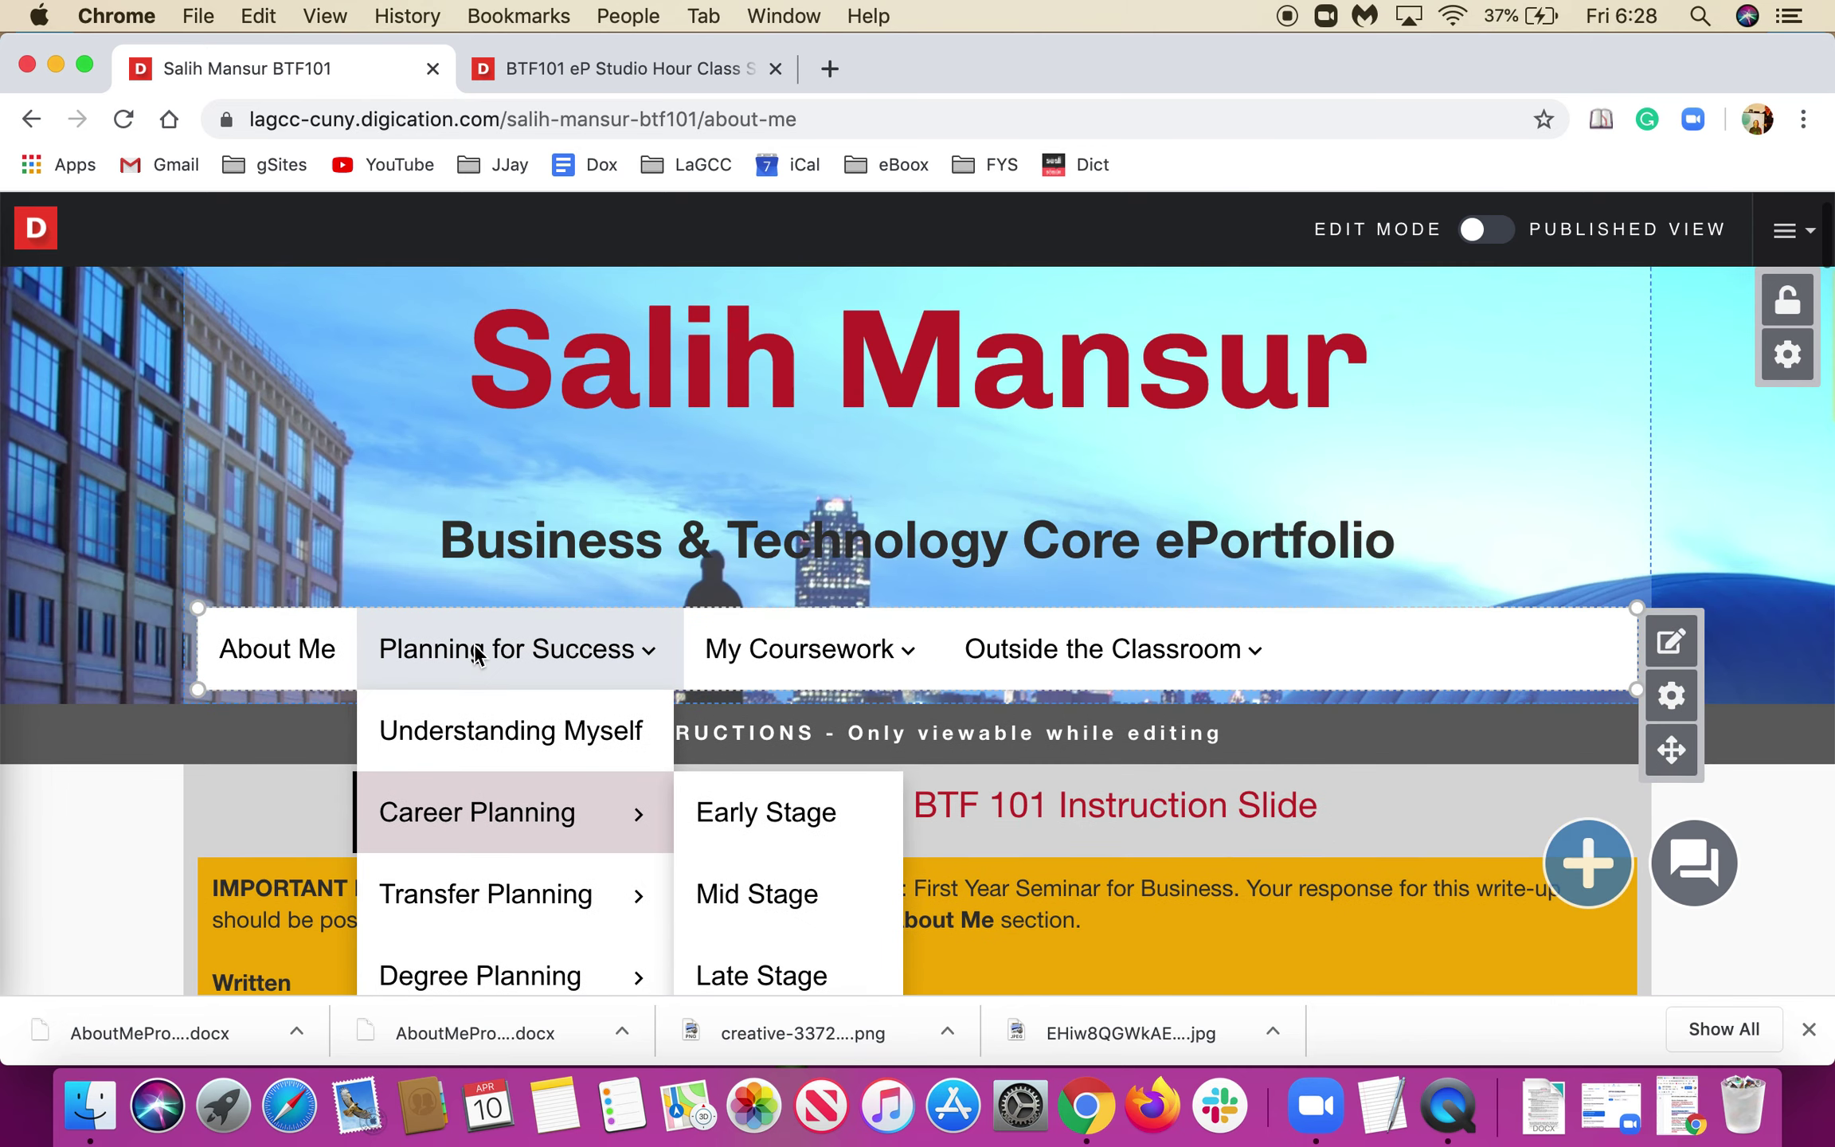
{"action": "scroll", "coordinate": [475, 647], "scroll_direction": "up", "scroll_amount": 2}
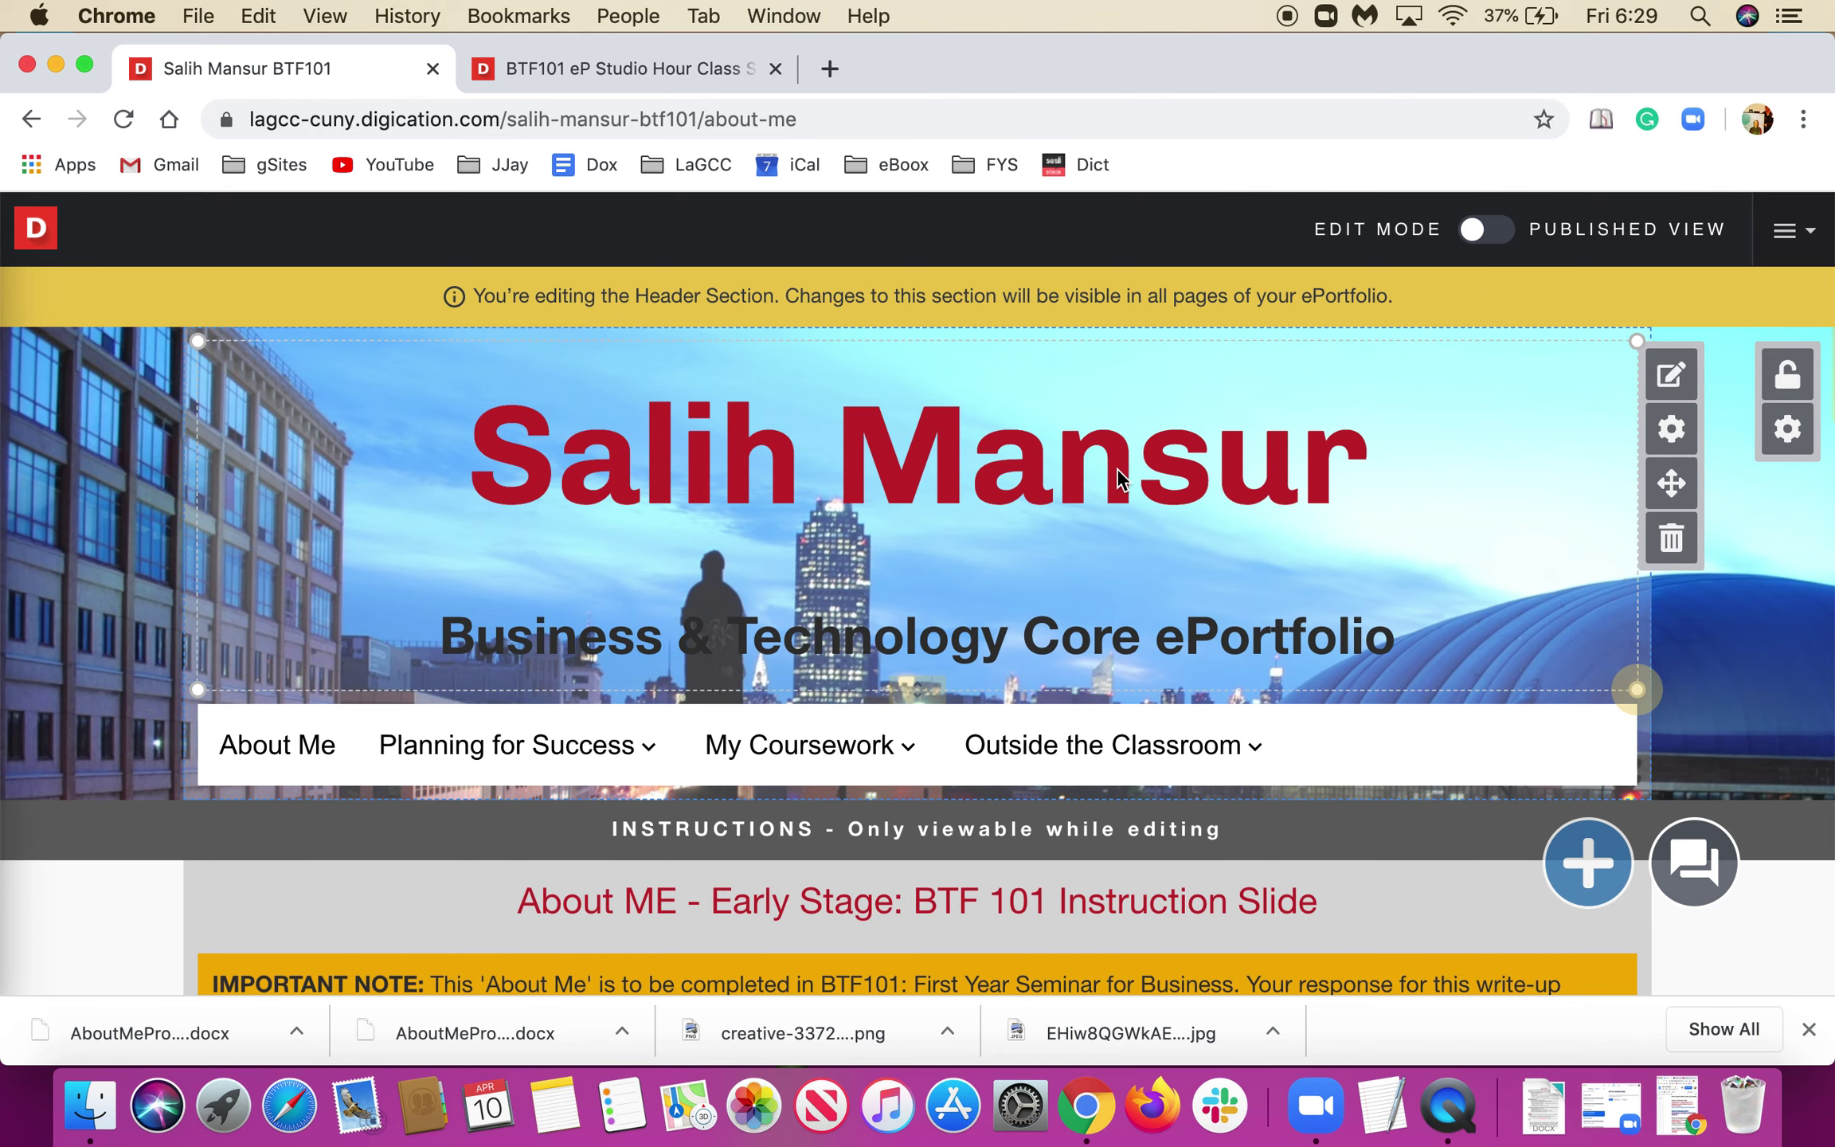
{"action": "scroll", "coordinate": [1117, 478], "scroll_direction": "down", "scroll_amount": 20}
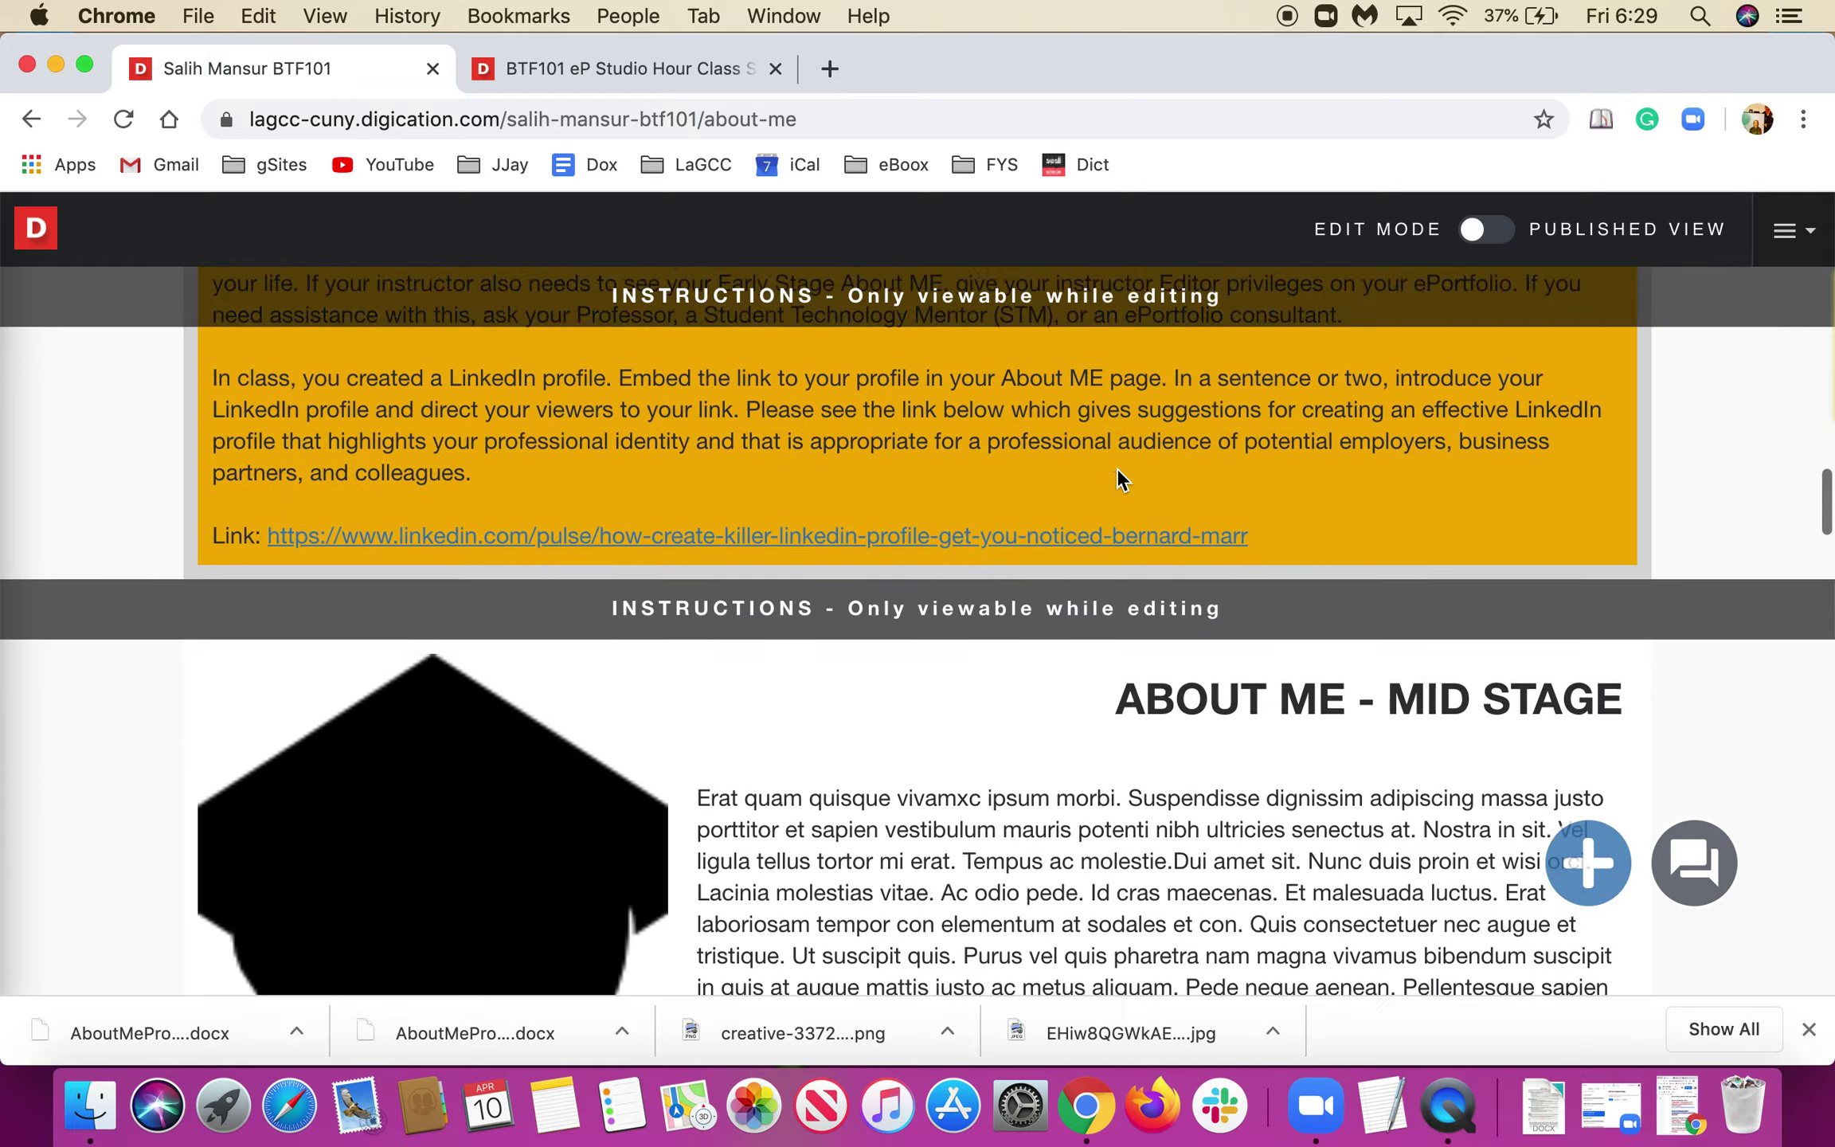
{"action": "scroll", "coordinate": [1117, 477], "scroll_direction": "down", "scroll_amount": 10}
{"action": "scroll", "coordinate": [1116, 476], "scroll_direction": "up", "scroll_amount": 15}
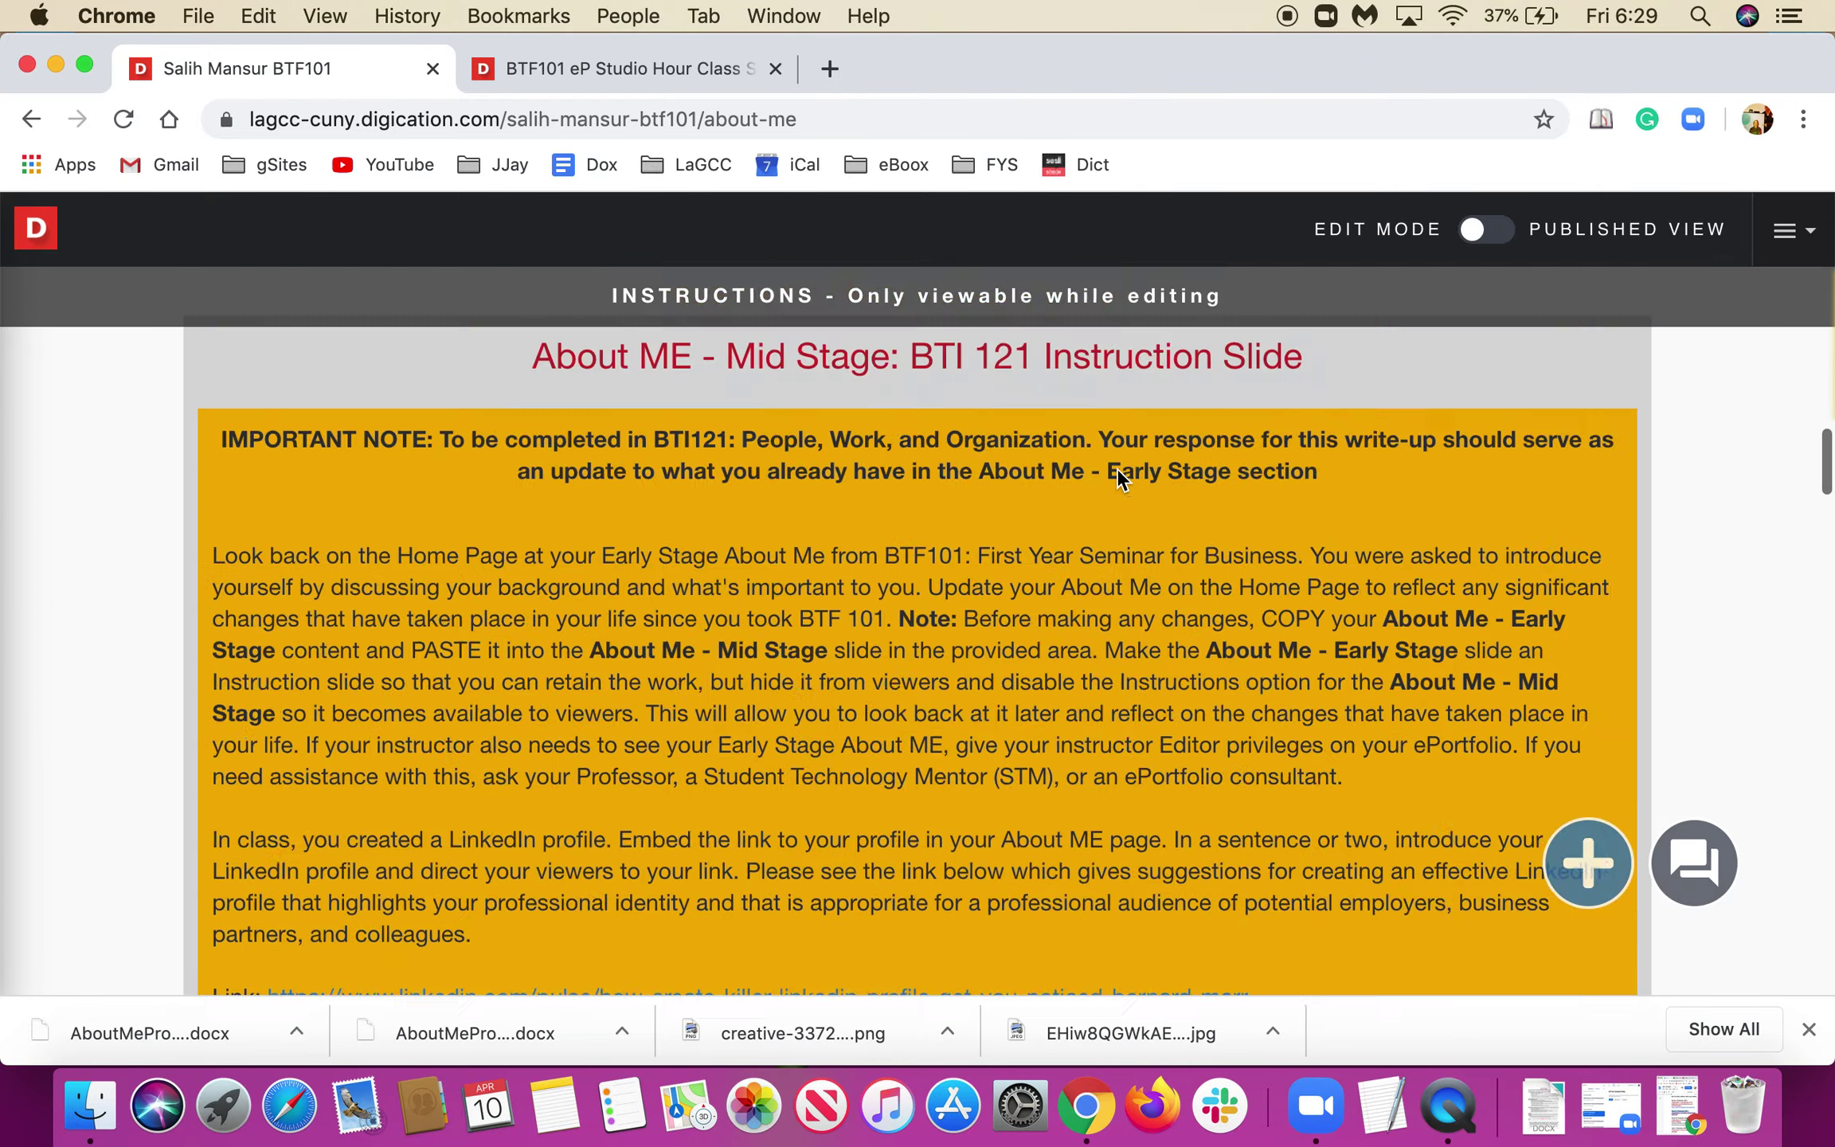
{"action": "scroll", "coordinate": [1116, 467], "scroll_direction": "up", "scroll_amount": 15}
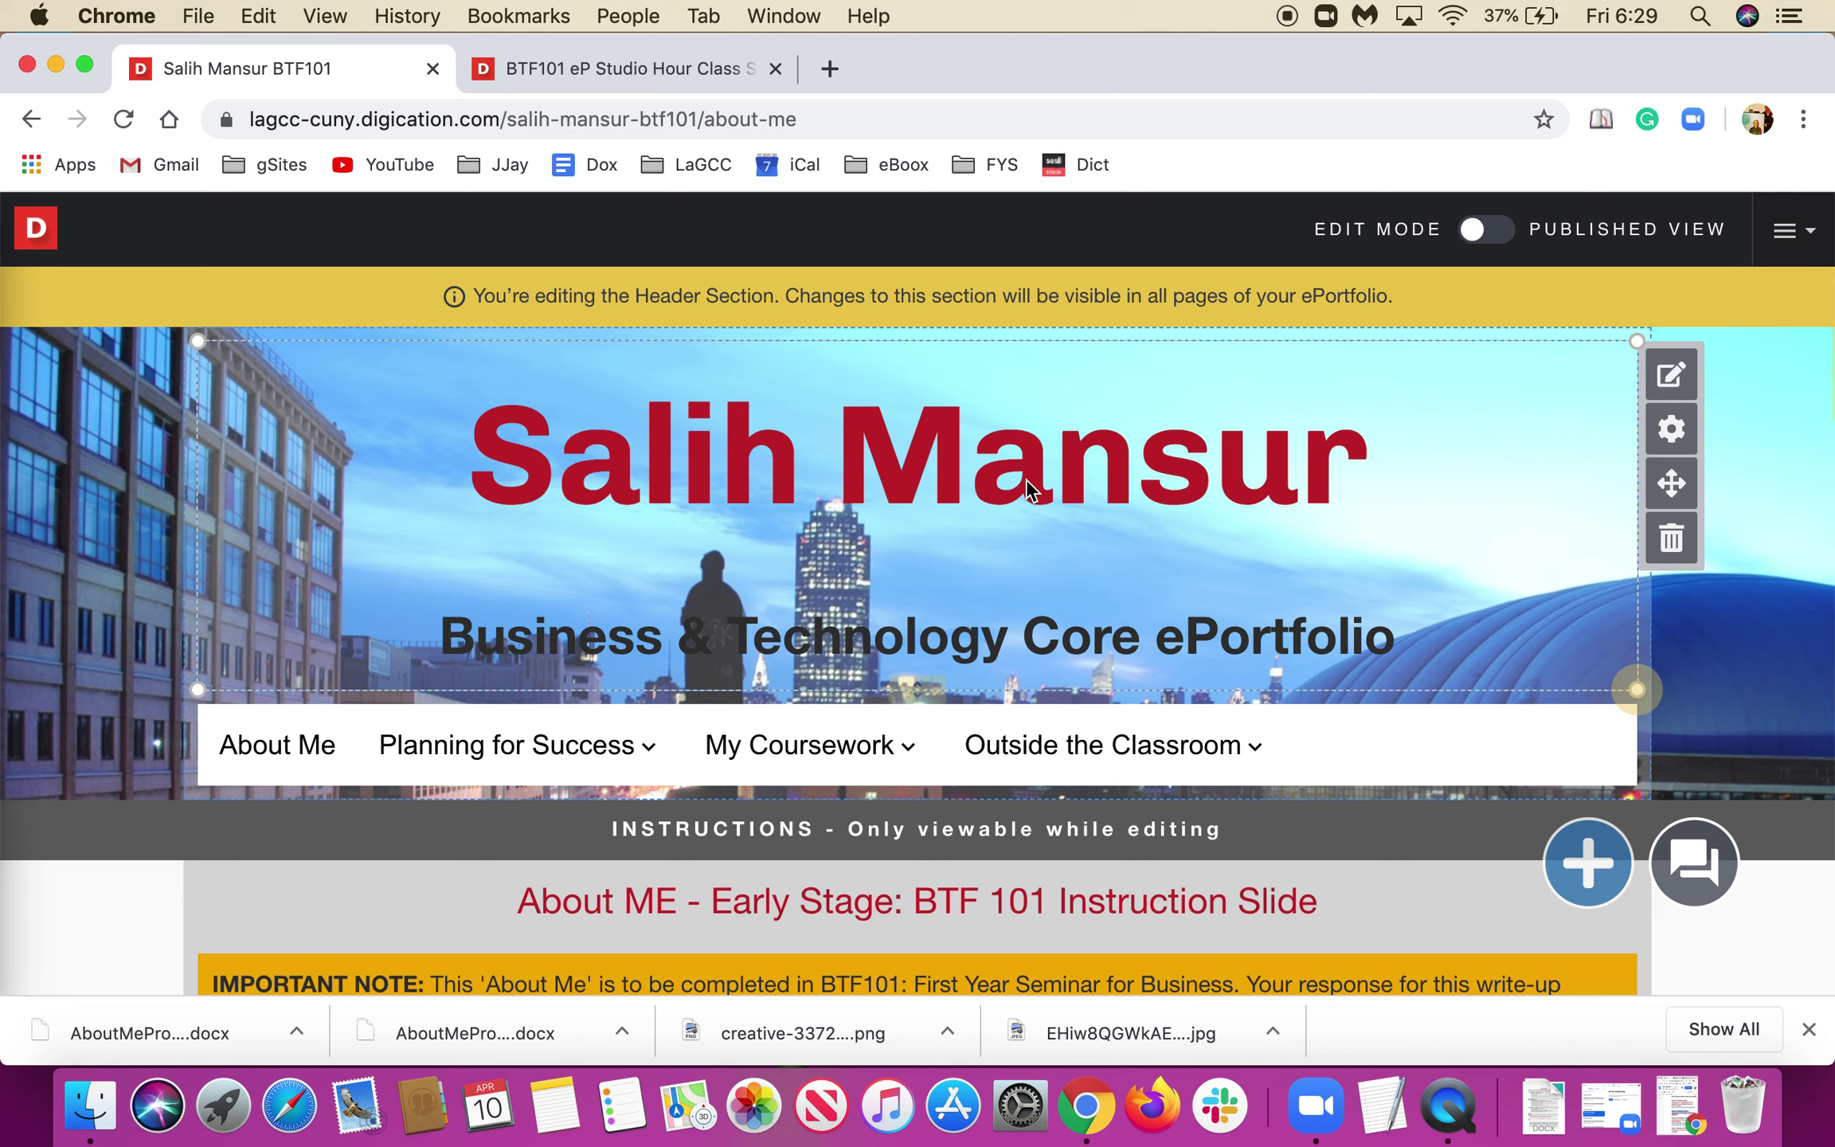
Publish every page of the ePortfolio through Publish Pages.
{"action": "left_click", "coordinate": [1806, 239]}
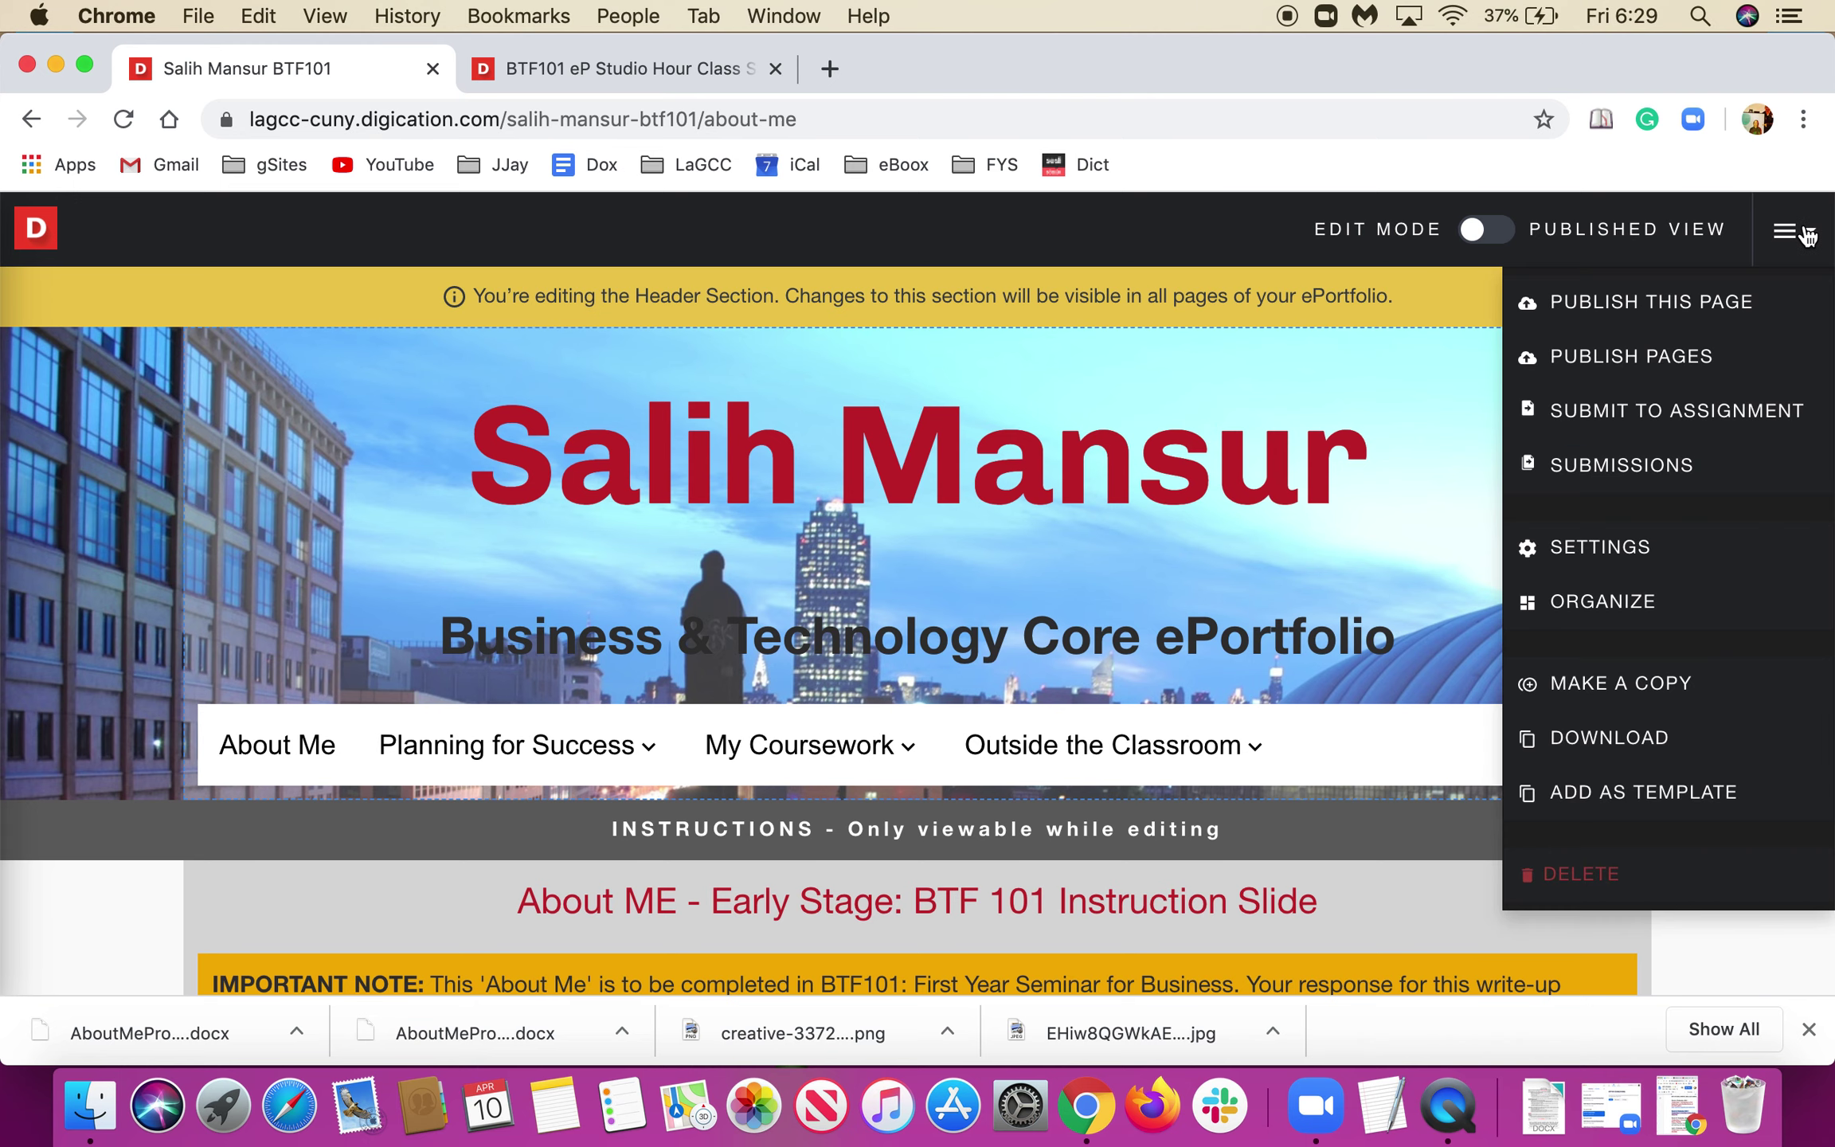
{"action": "left_click", "coordinate": [1649, 367]}
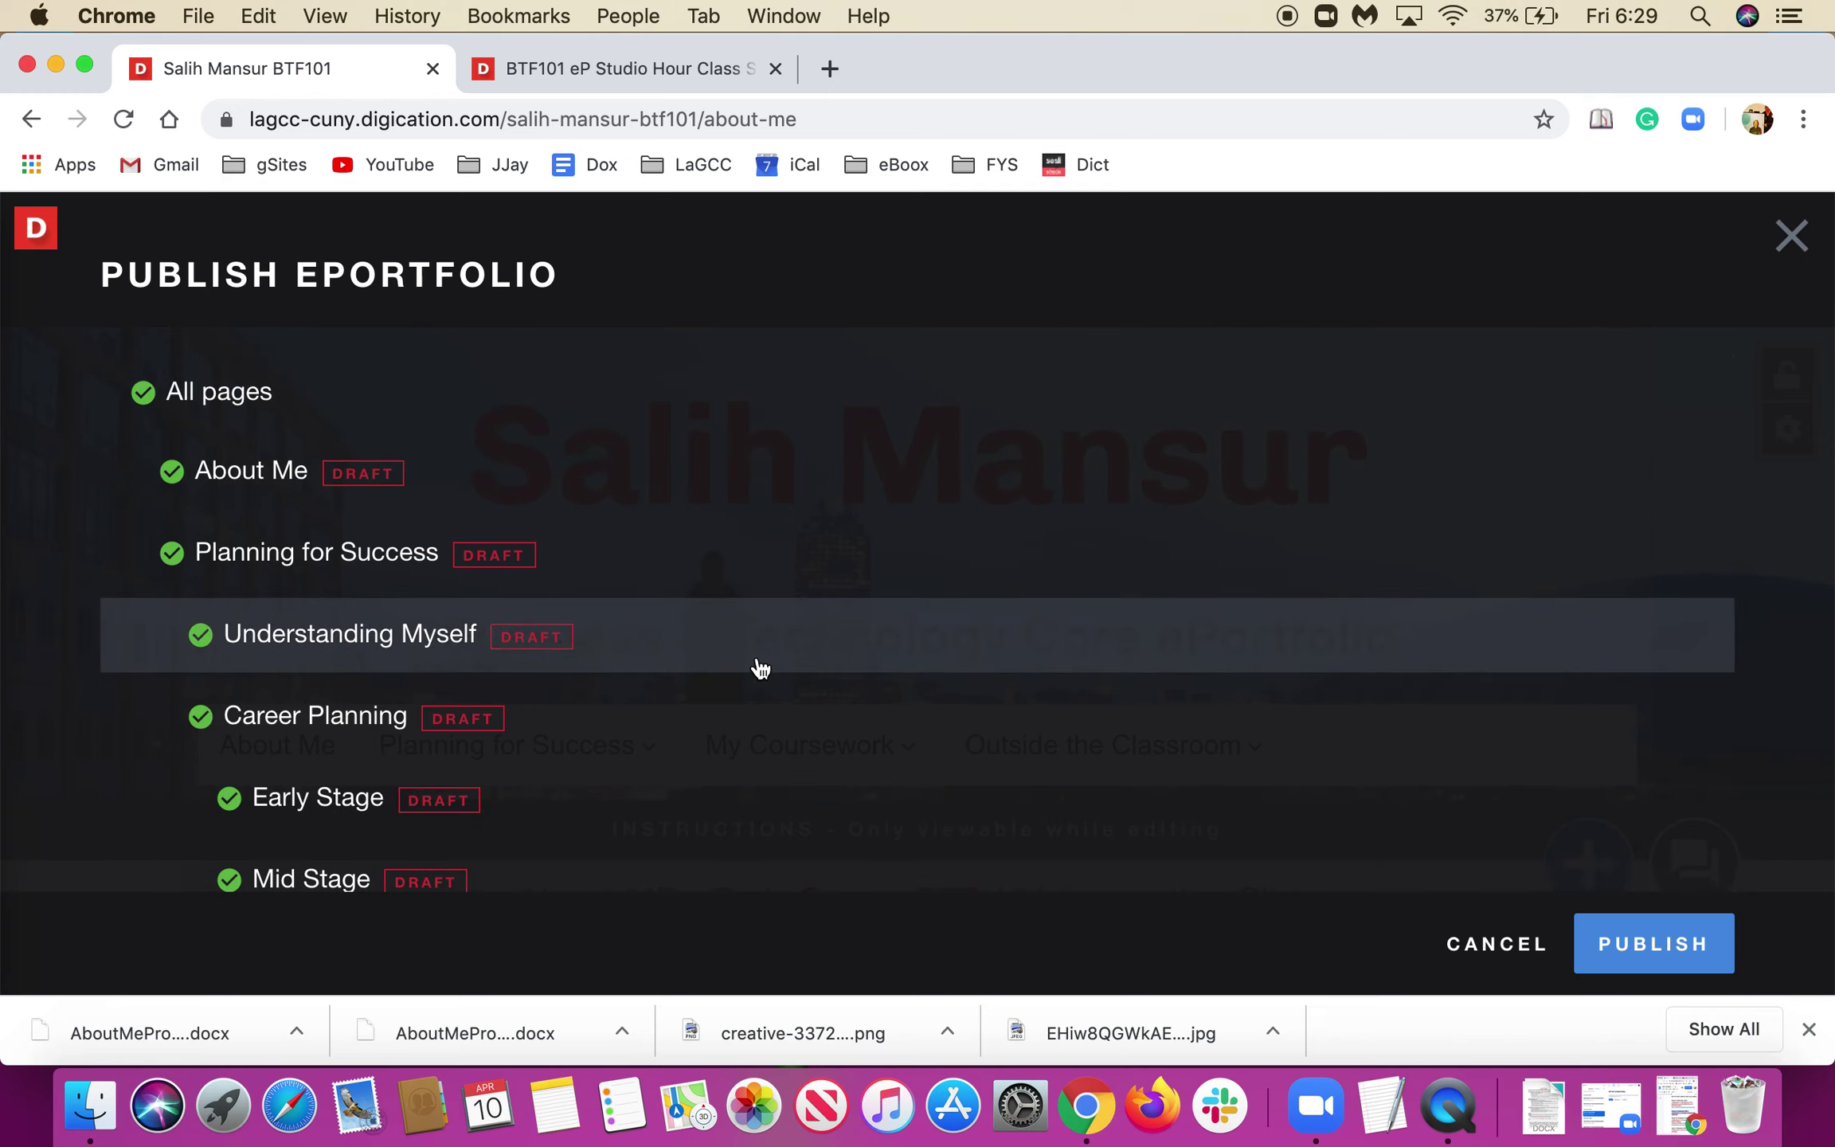
{"action": "scroll", "coordinate": [549, 659], "scroll_direction": "down", "scroll_amount": 5}
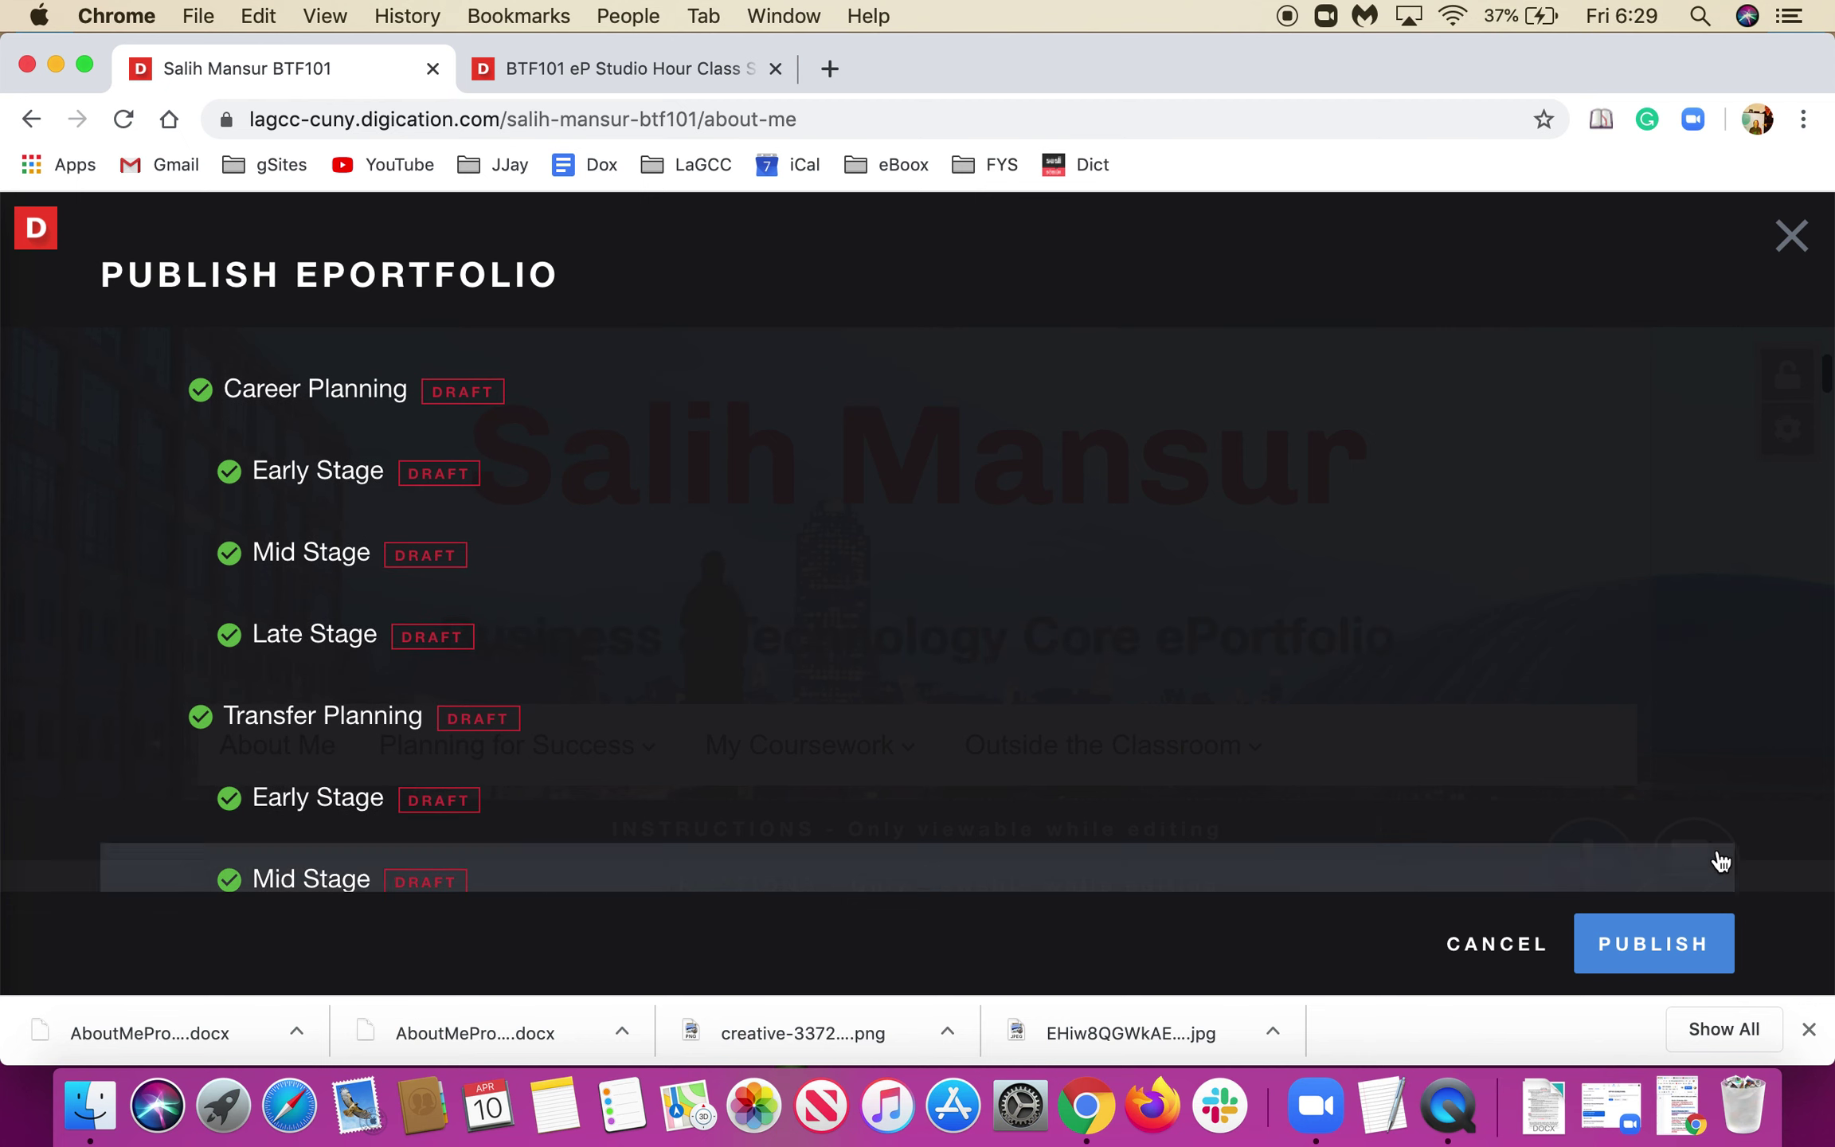
{"action": "left_click", "coordinate": [1645, 952]}
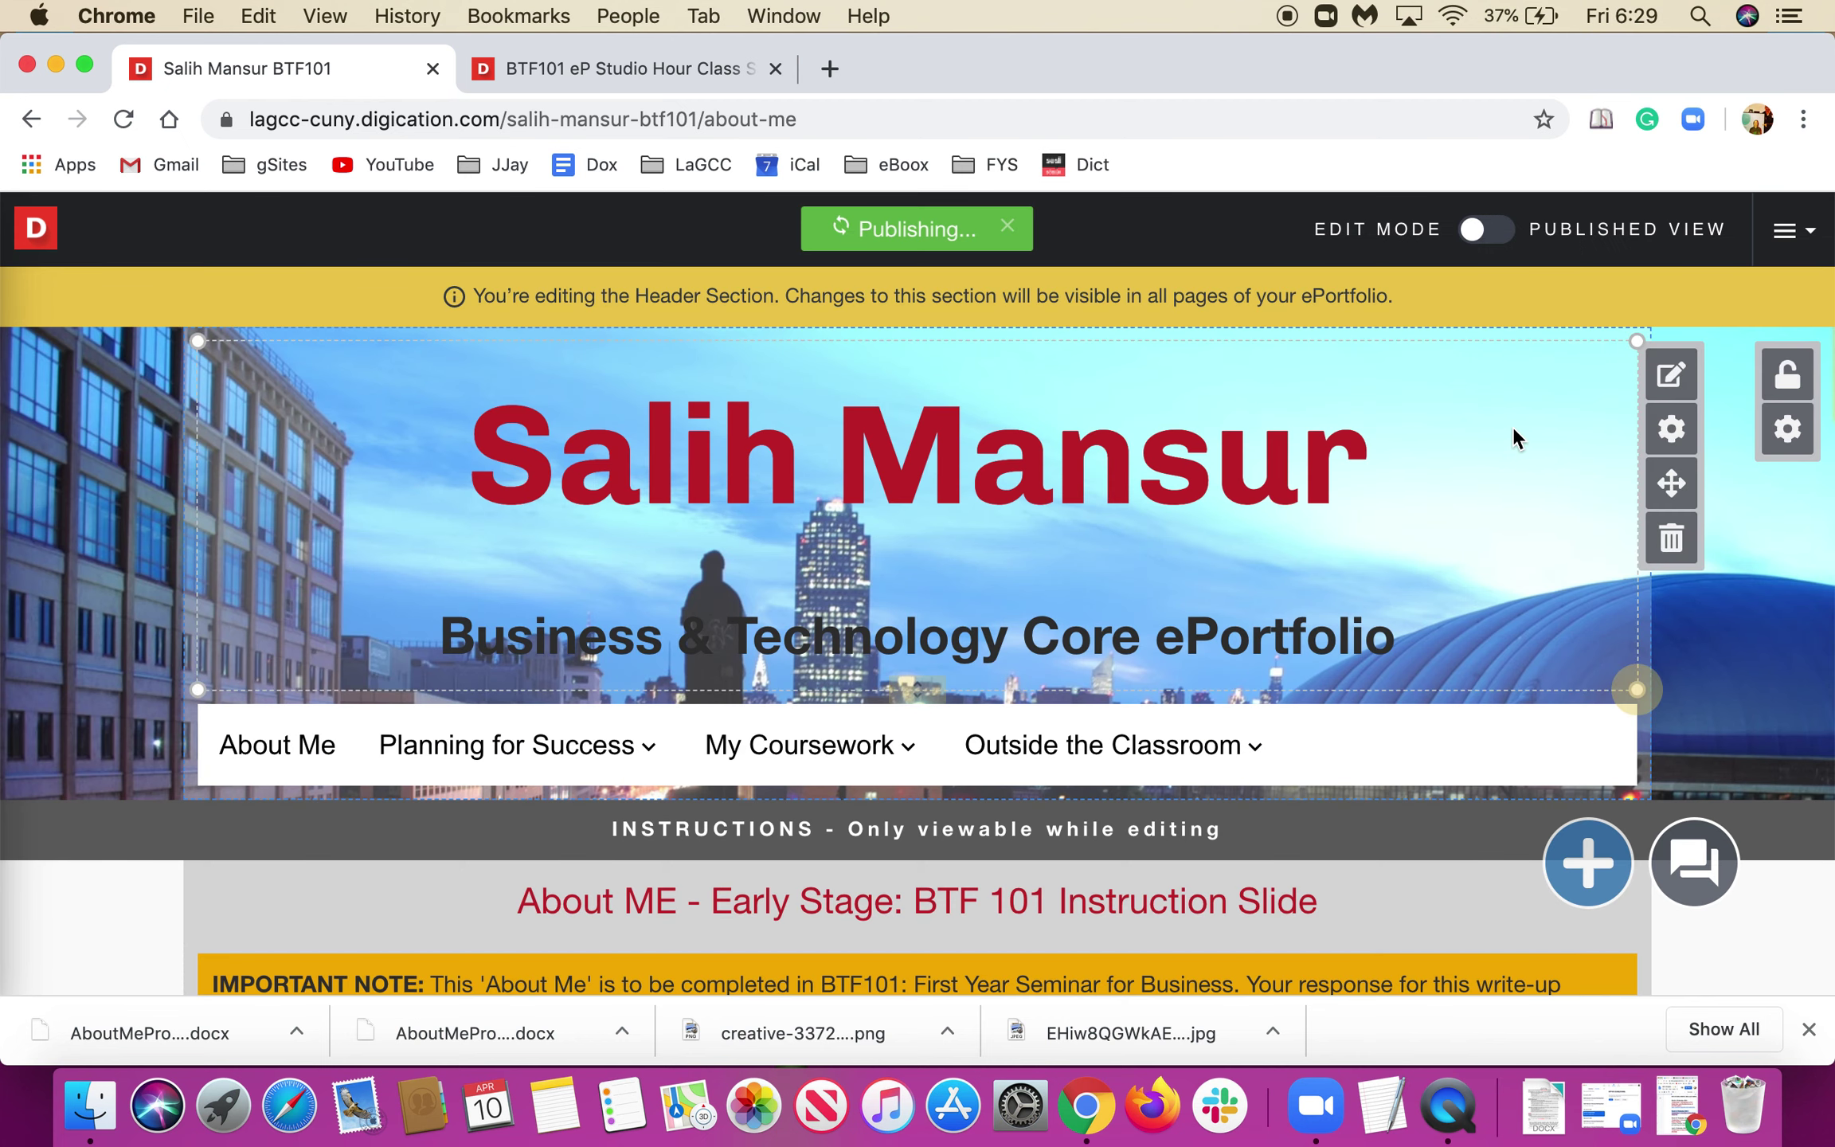
Save the ePortfolio settings with the BTF 101 lecture and lab groups kept as viewers.
{"action": "left_click", "coordinate": [1789, 244]}
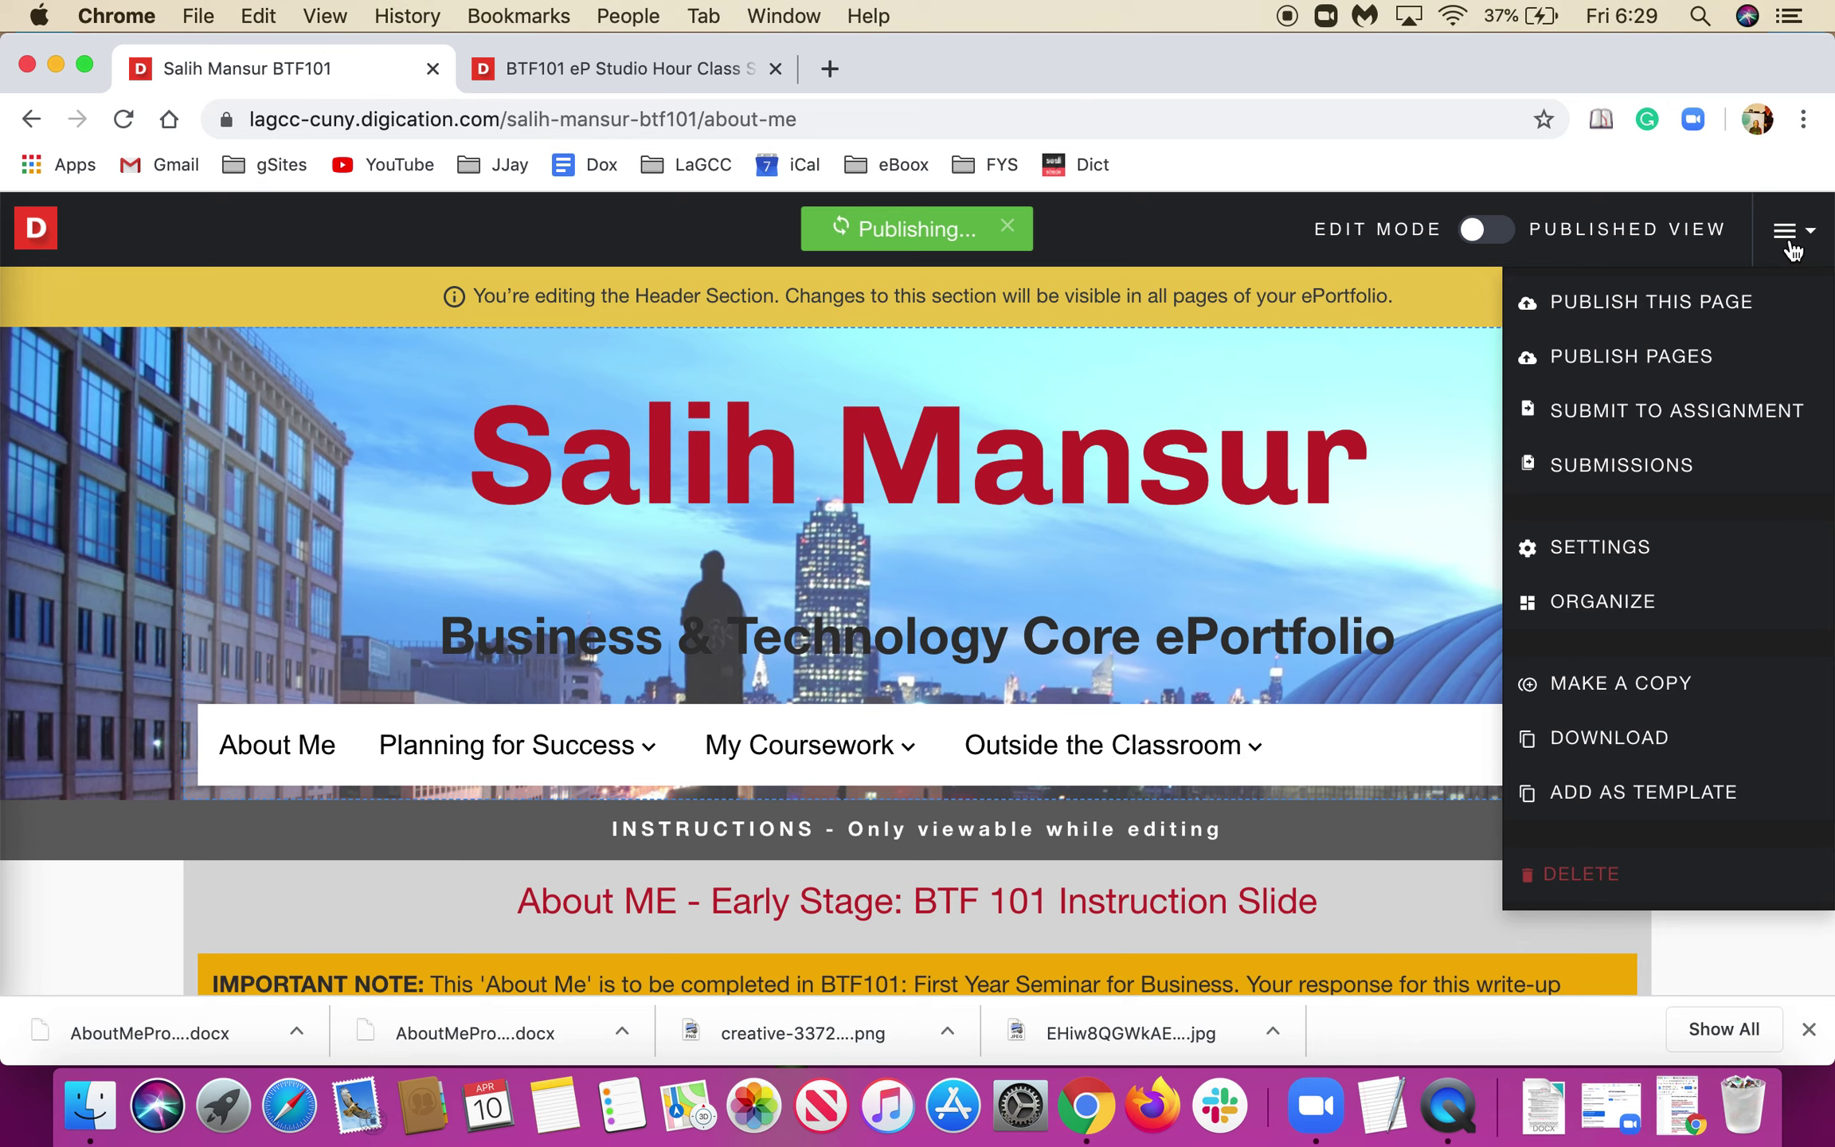
{"action": "left_click", "coordinate": [1595, 563]}
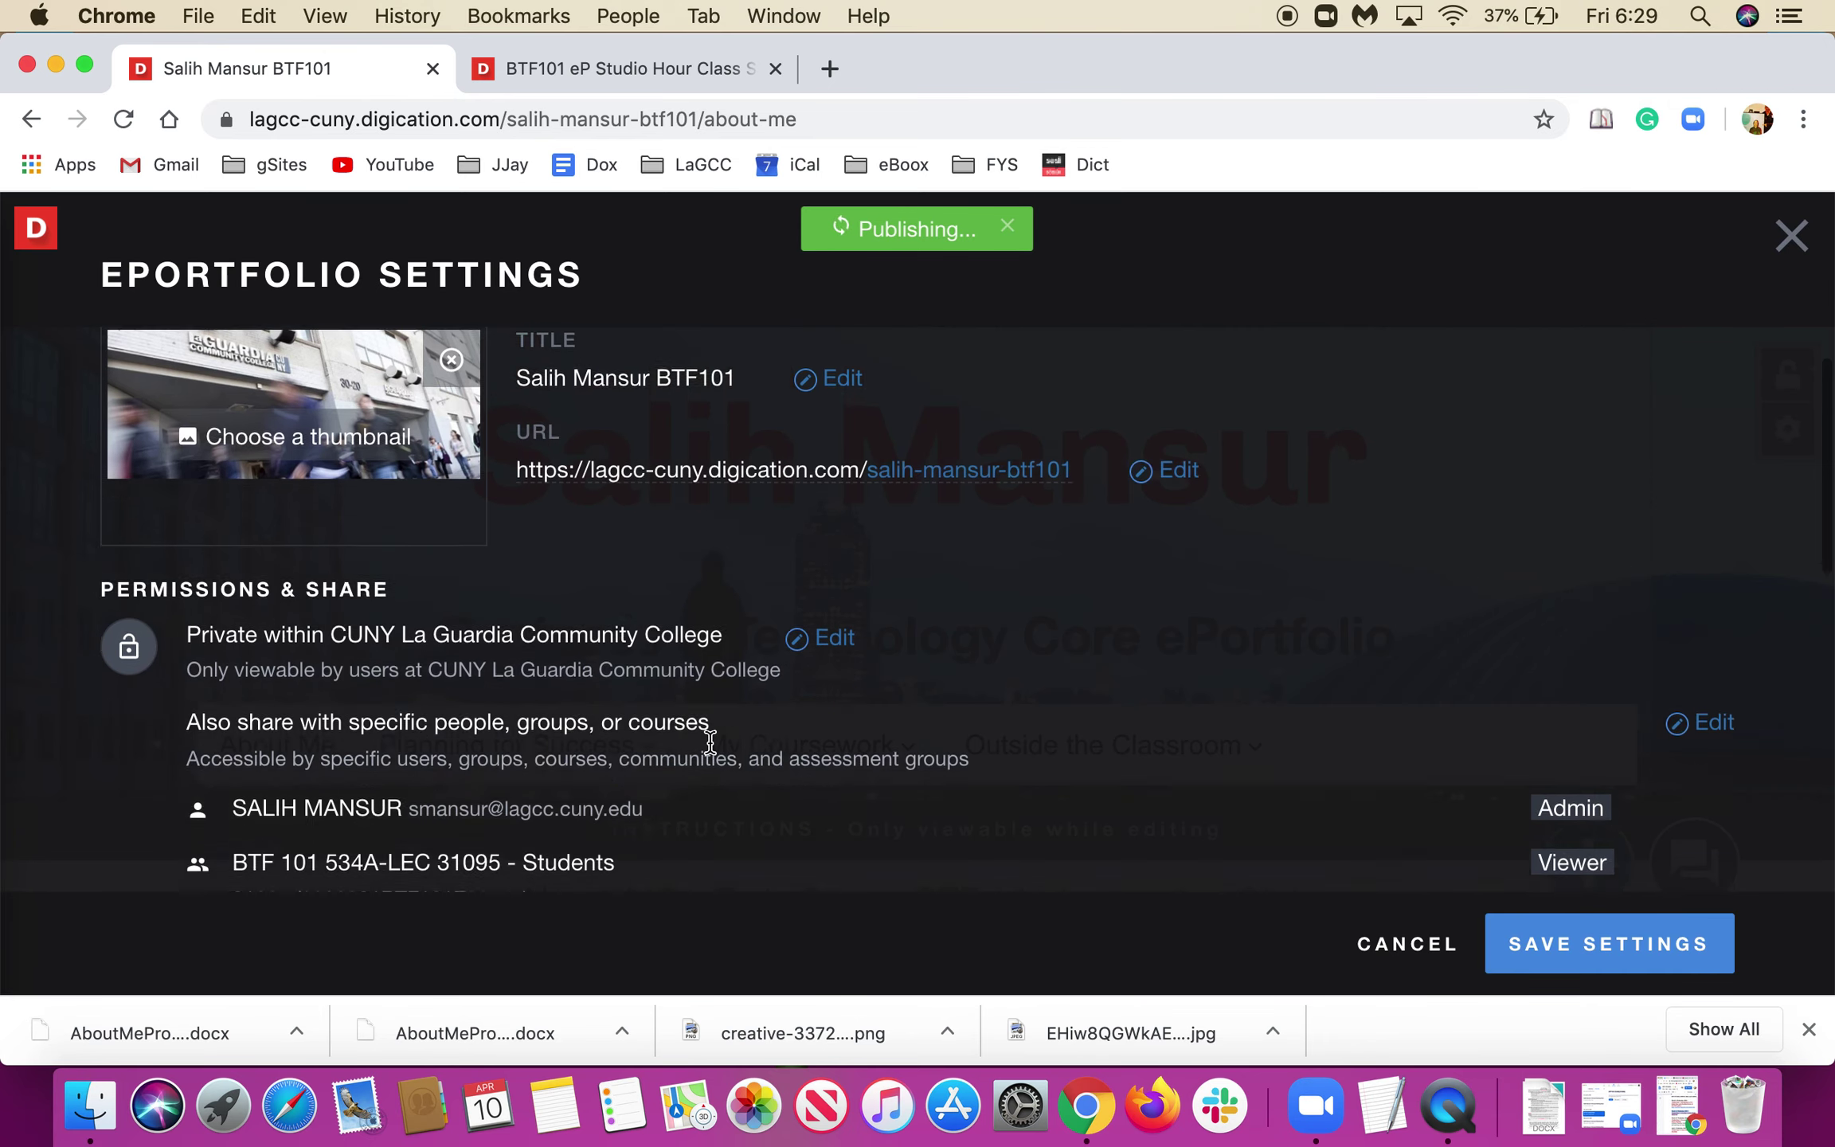
{"action": "scroll", "coordinate": [710, 741], "scroll_direction": "down", "scroll_amount": 5}
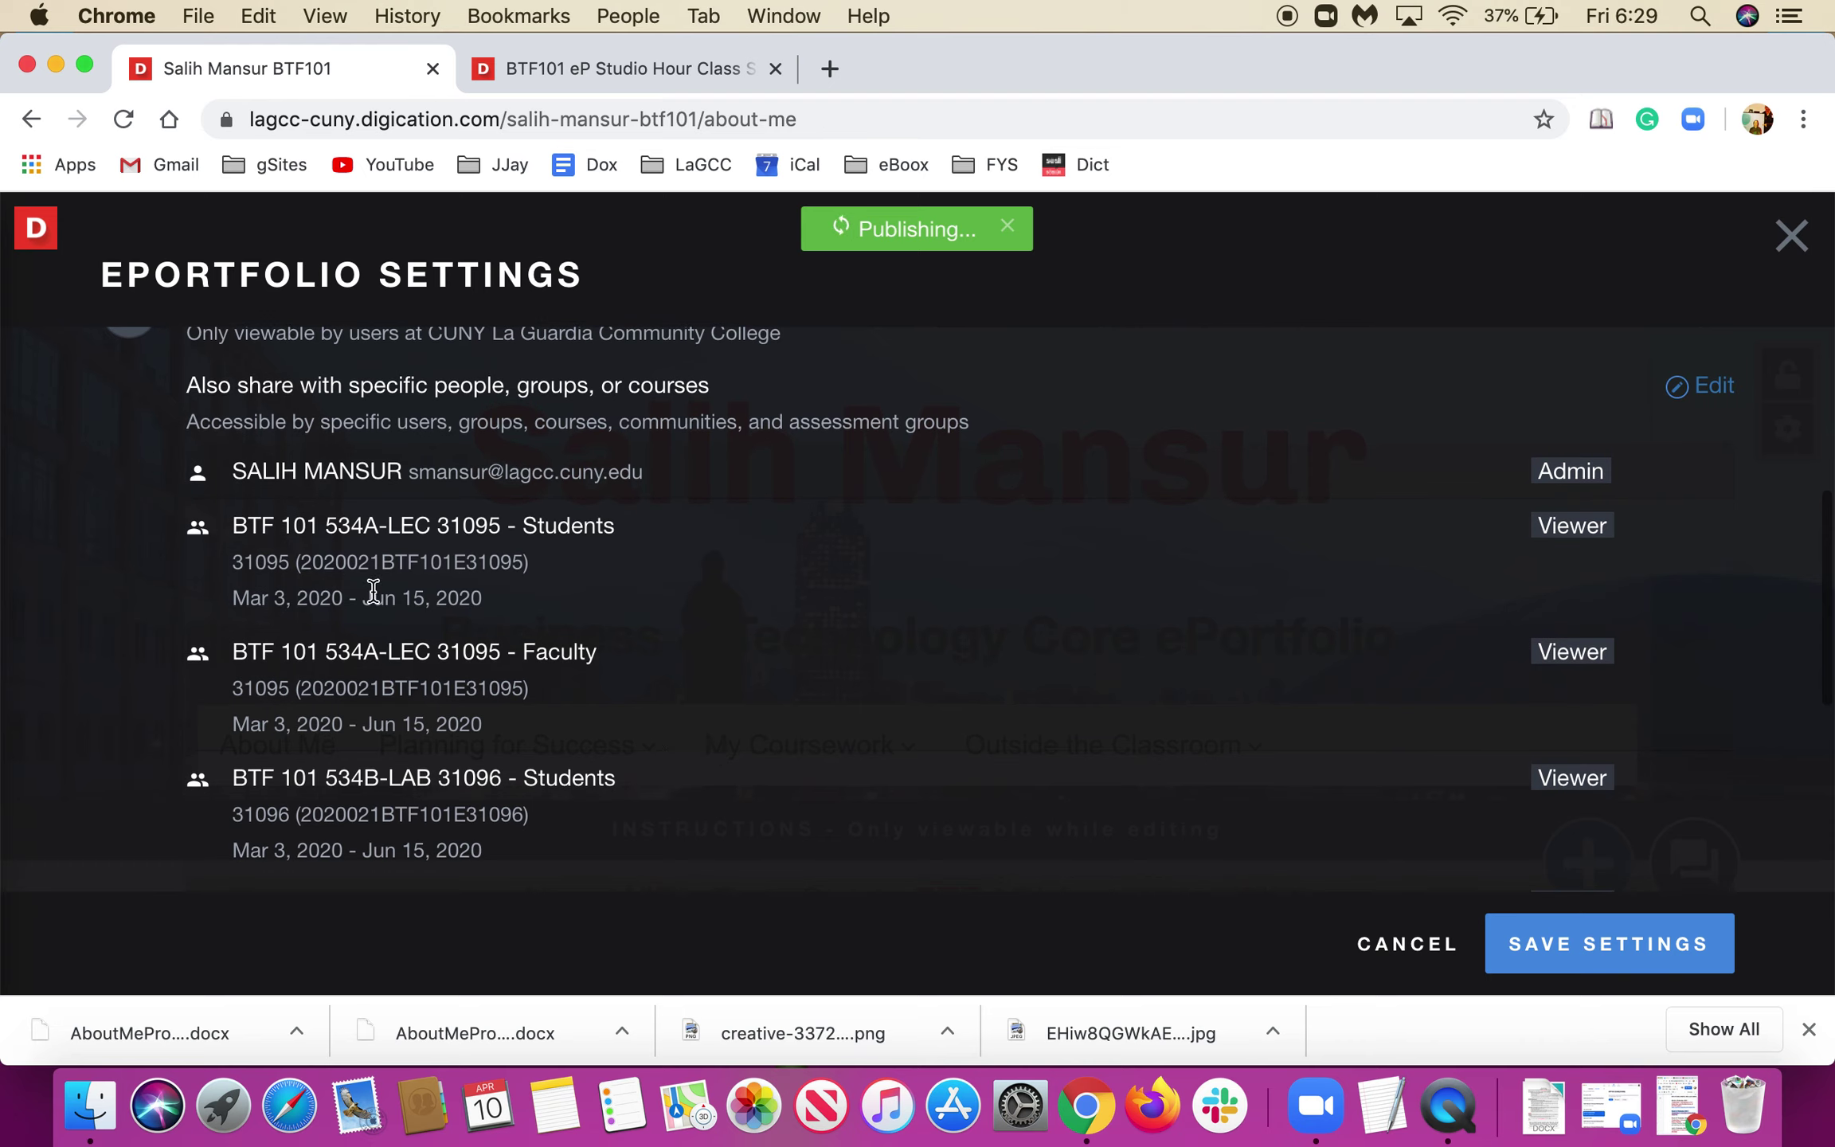
{"action": "scroll", "coordinate": [373, 590], "scroll_direction": "down", "scroll_amount": 3}
{"action": "scroll", "coordinate": [374, 591], "scroll_direction": "down", "scroll_amount": 2}
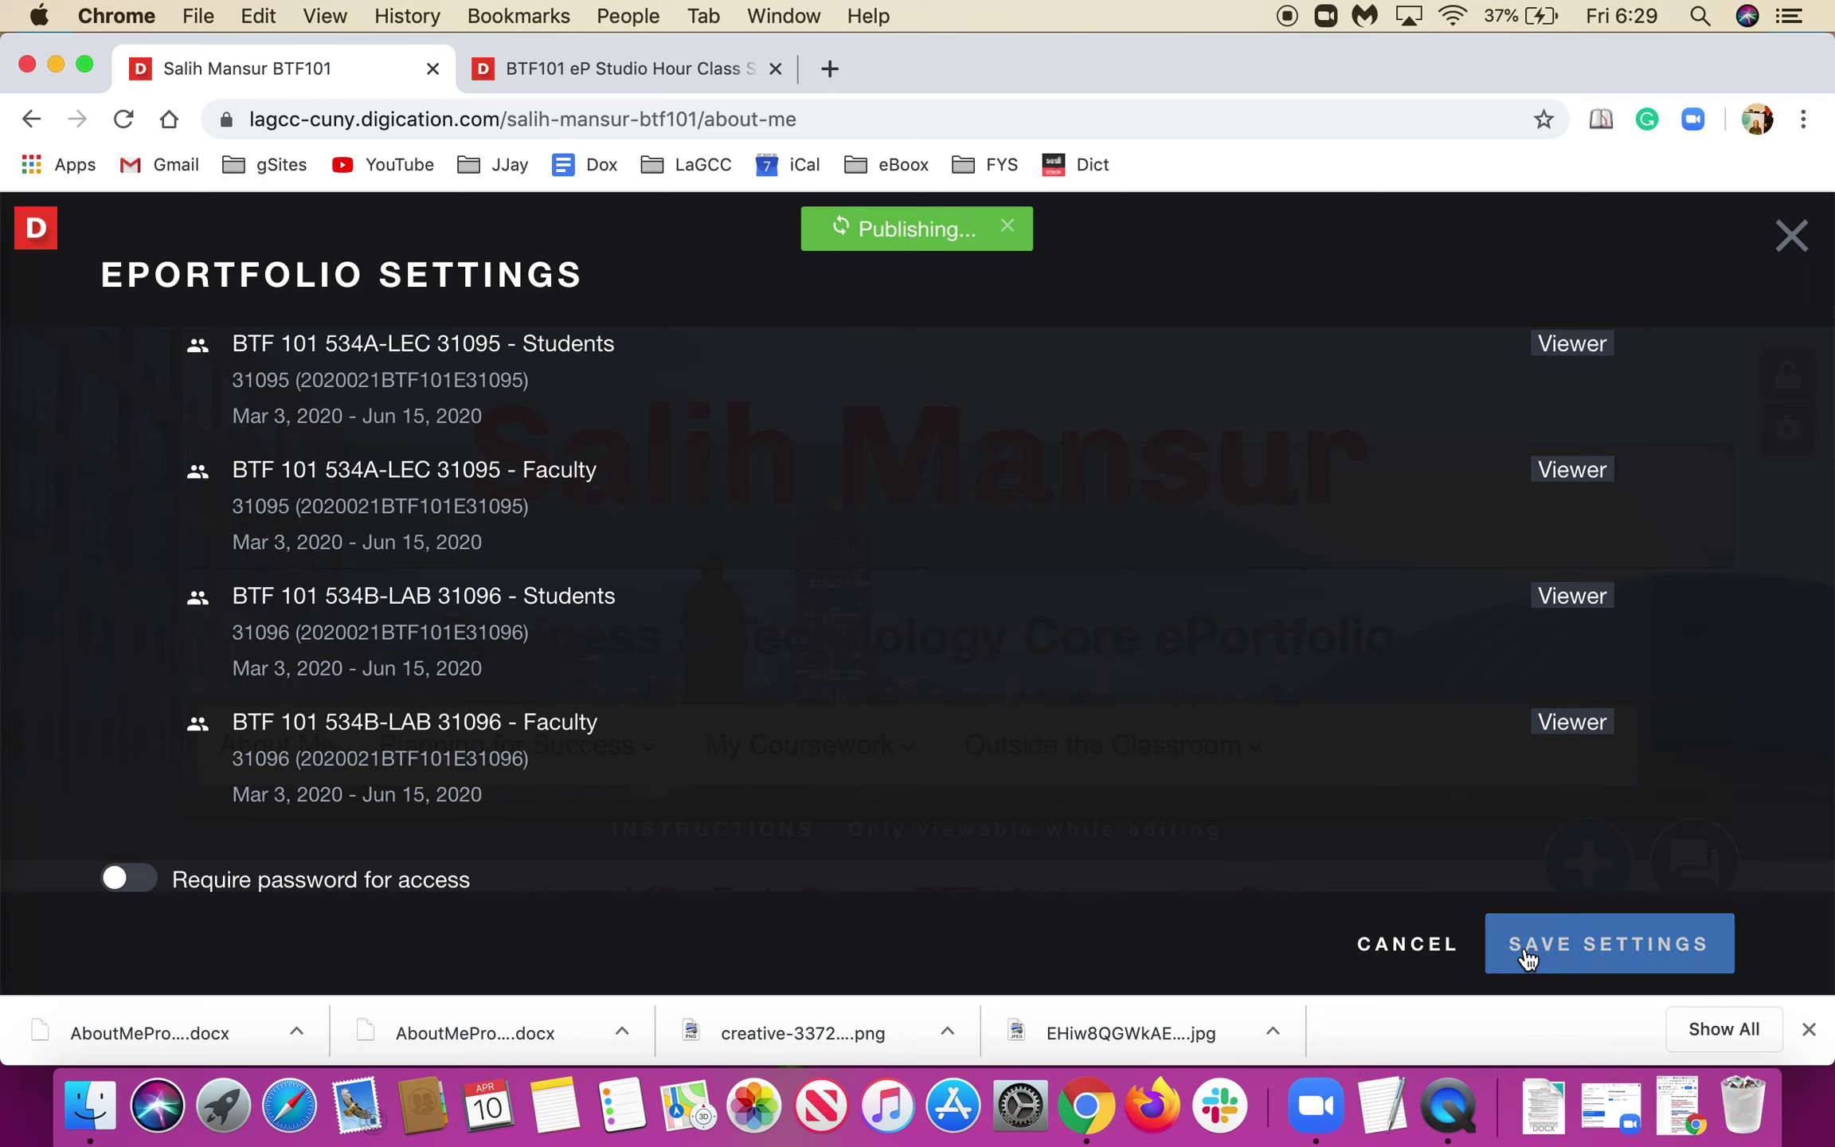
{"action": "scroll", "coordinate": [786, 739], "scroll_direction": "up", "scroll_amount": 3}
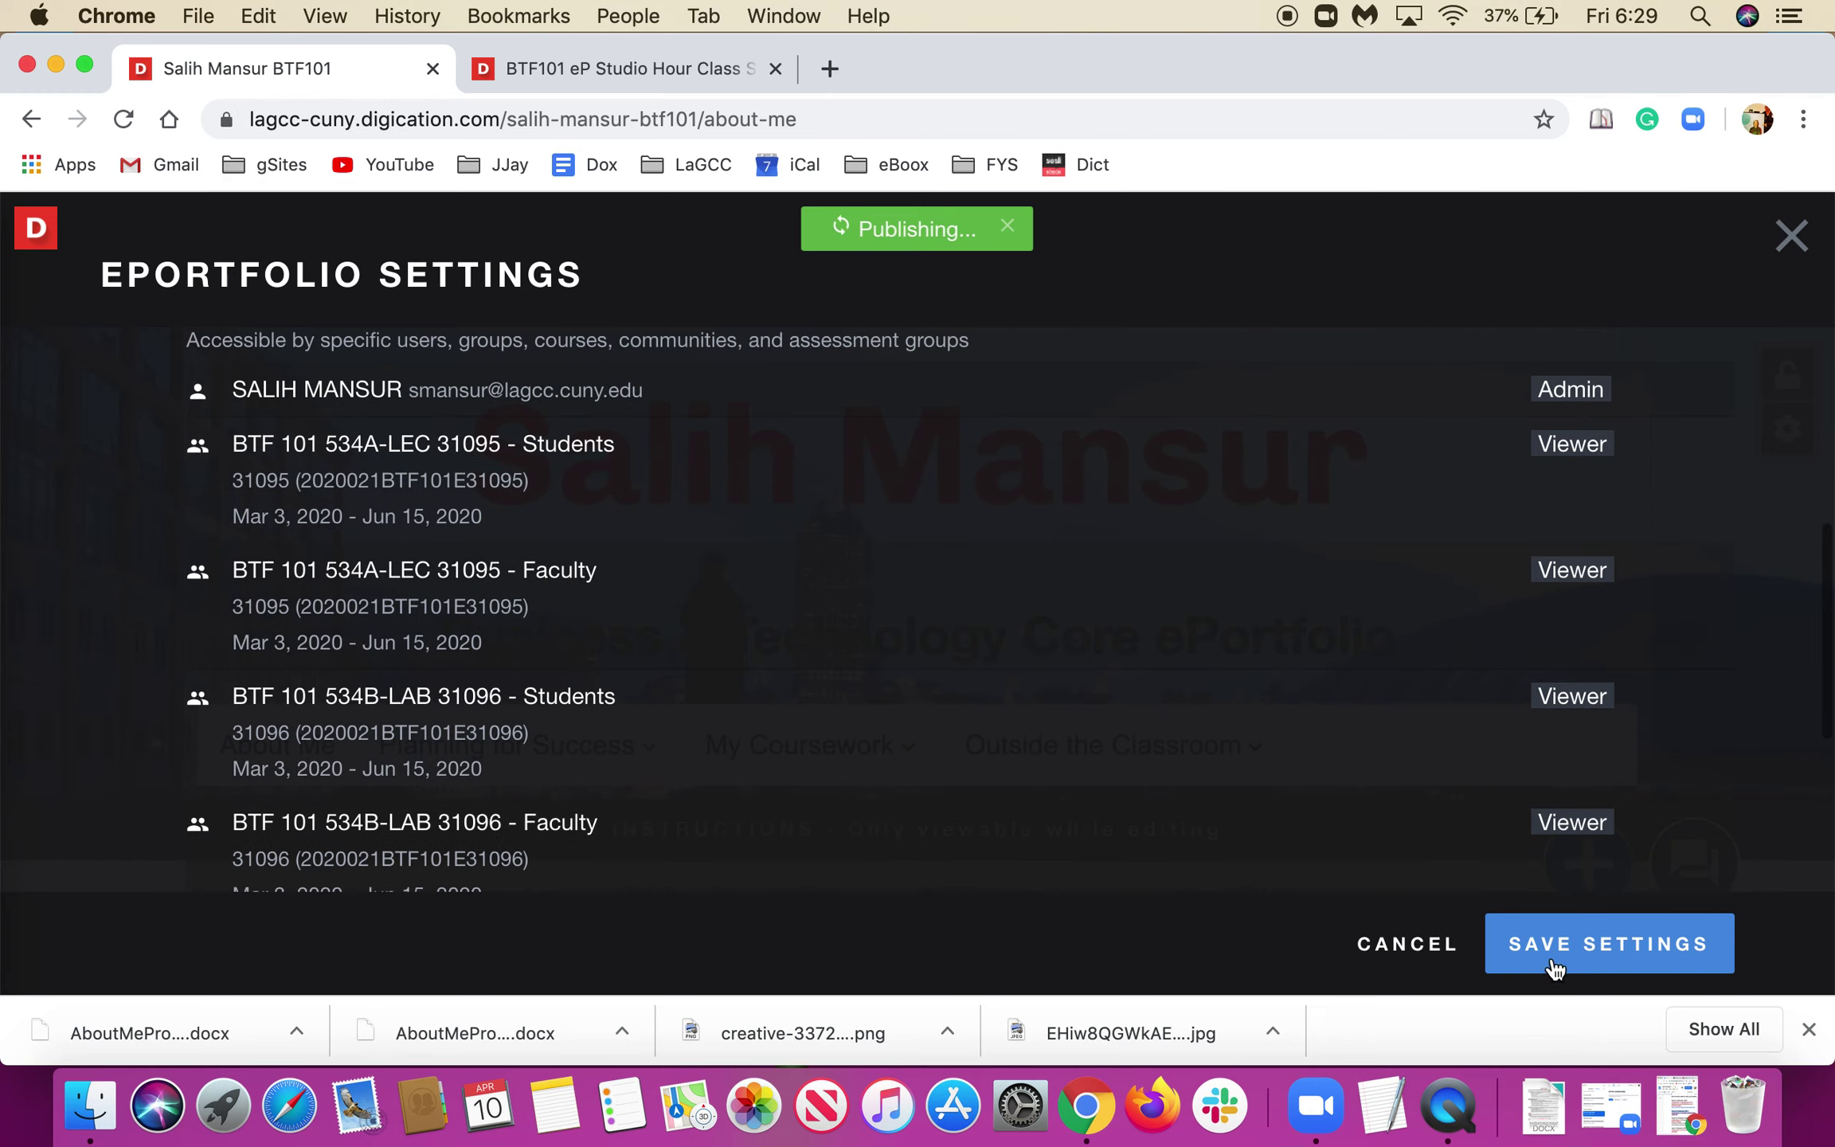
{"action": "left_click", "coordinate": [1595, 964]}
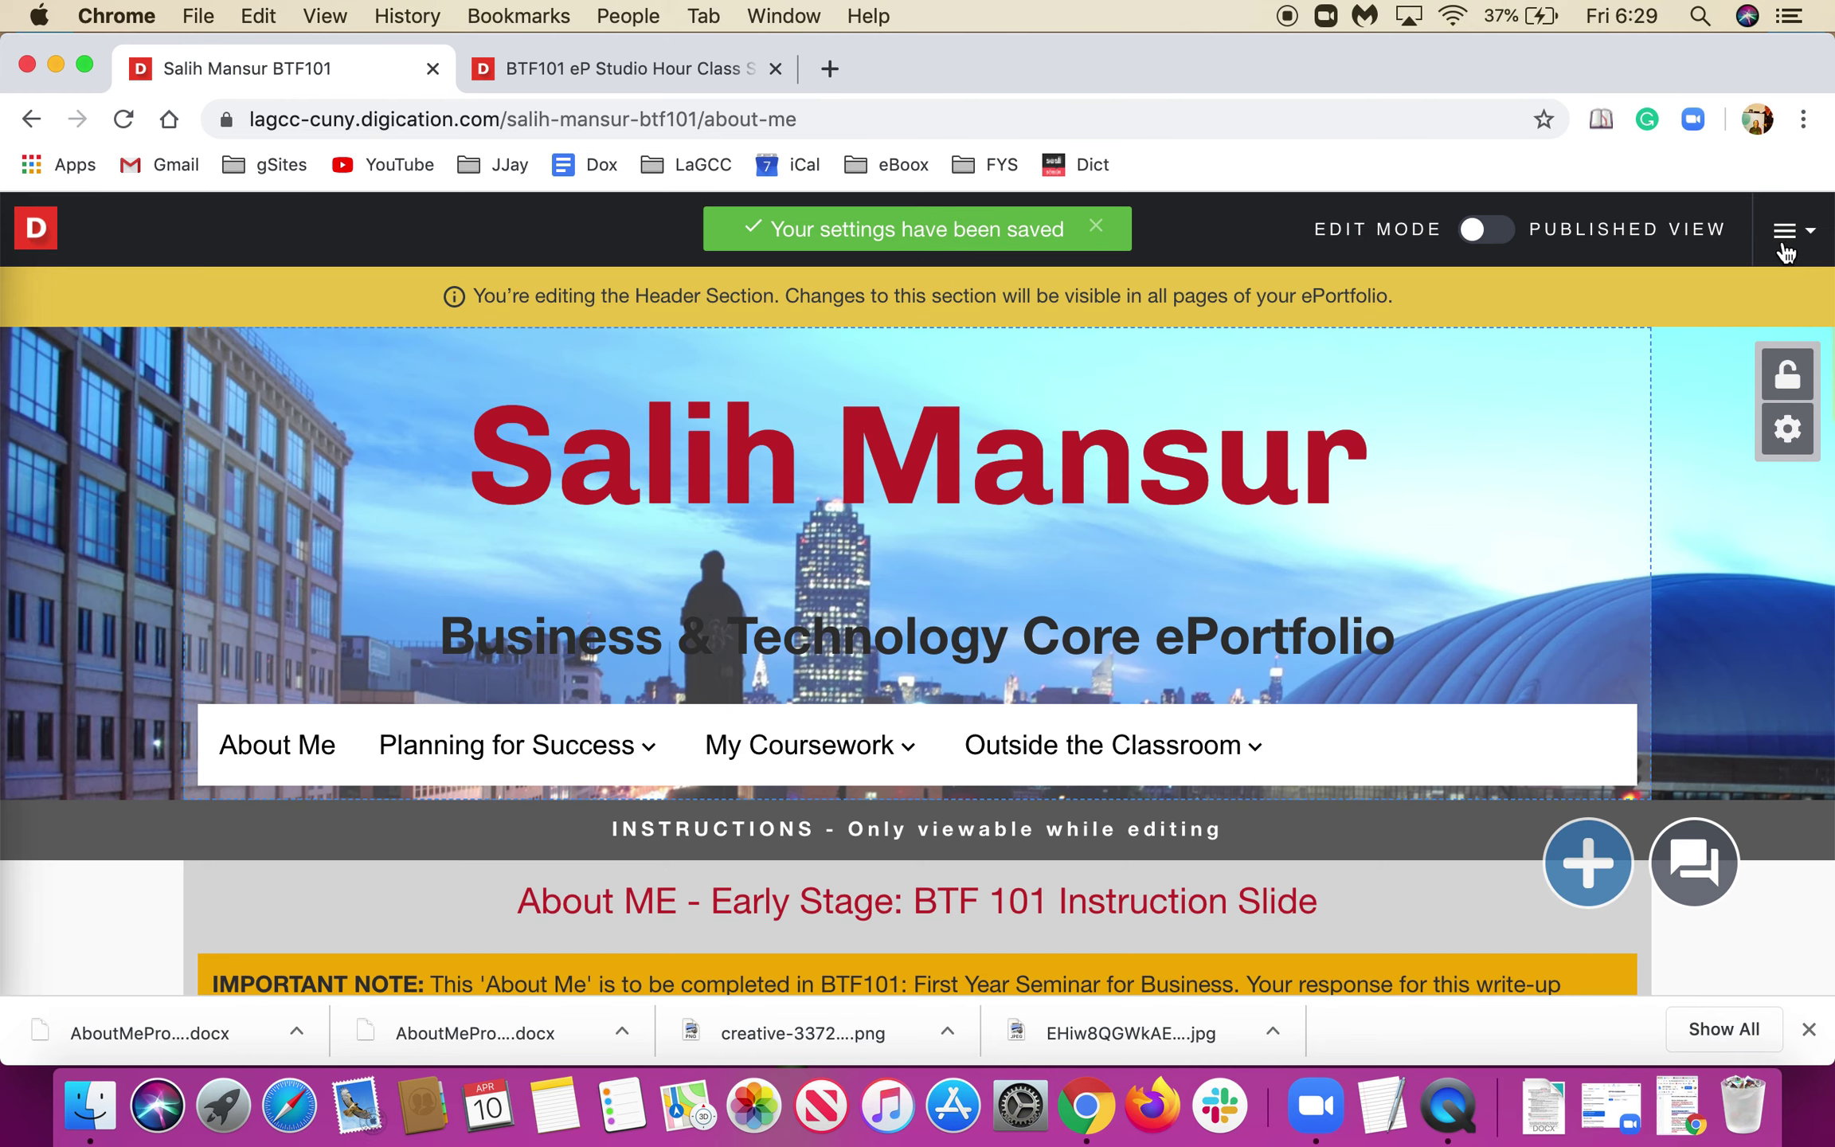
{"action": "mouse_move", "coordinate": [1147, 488]}
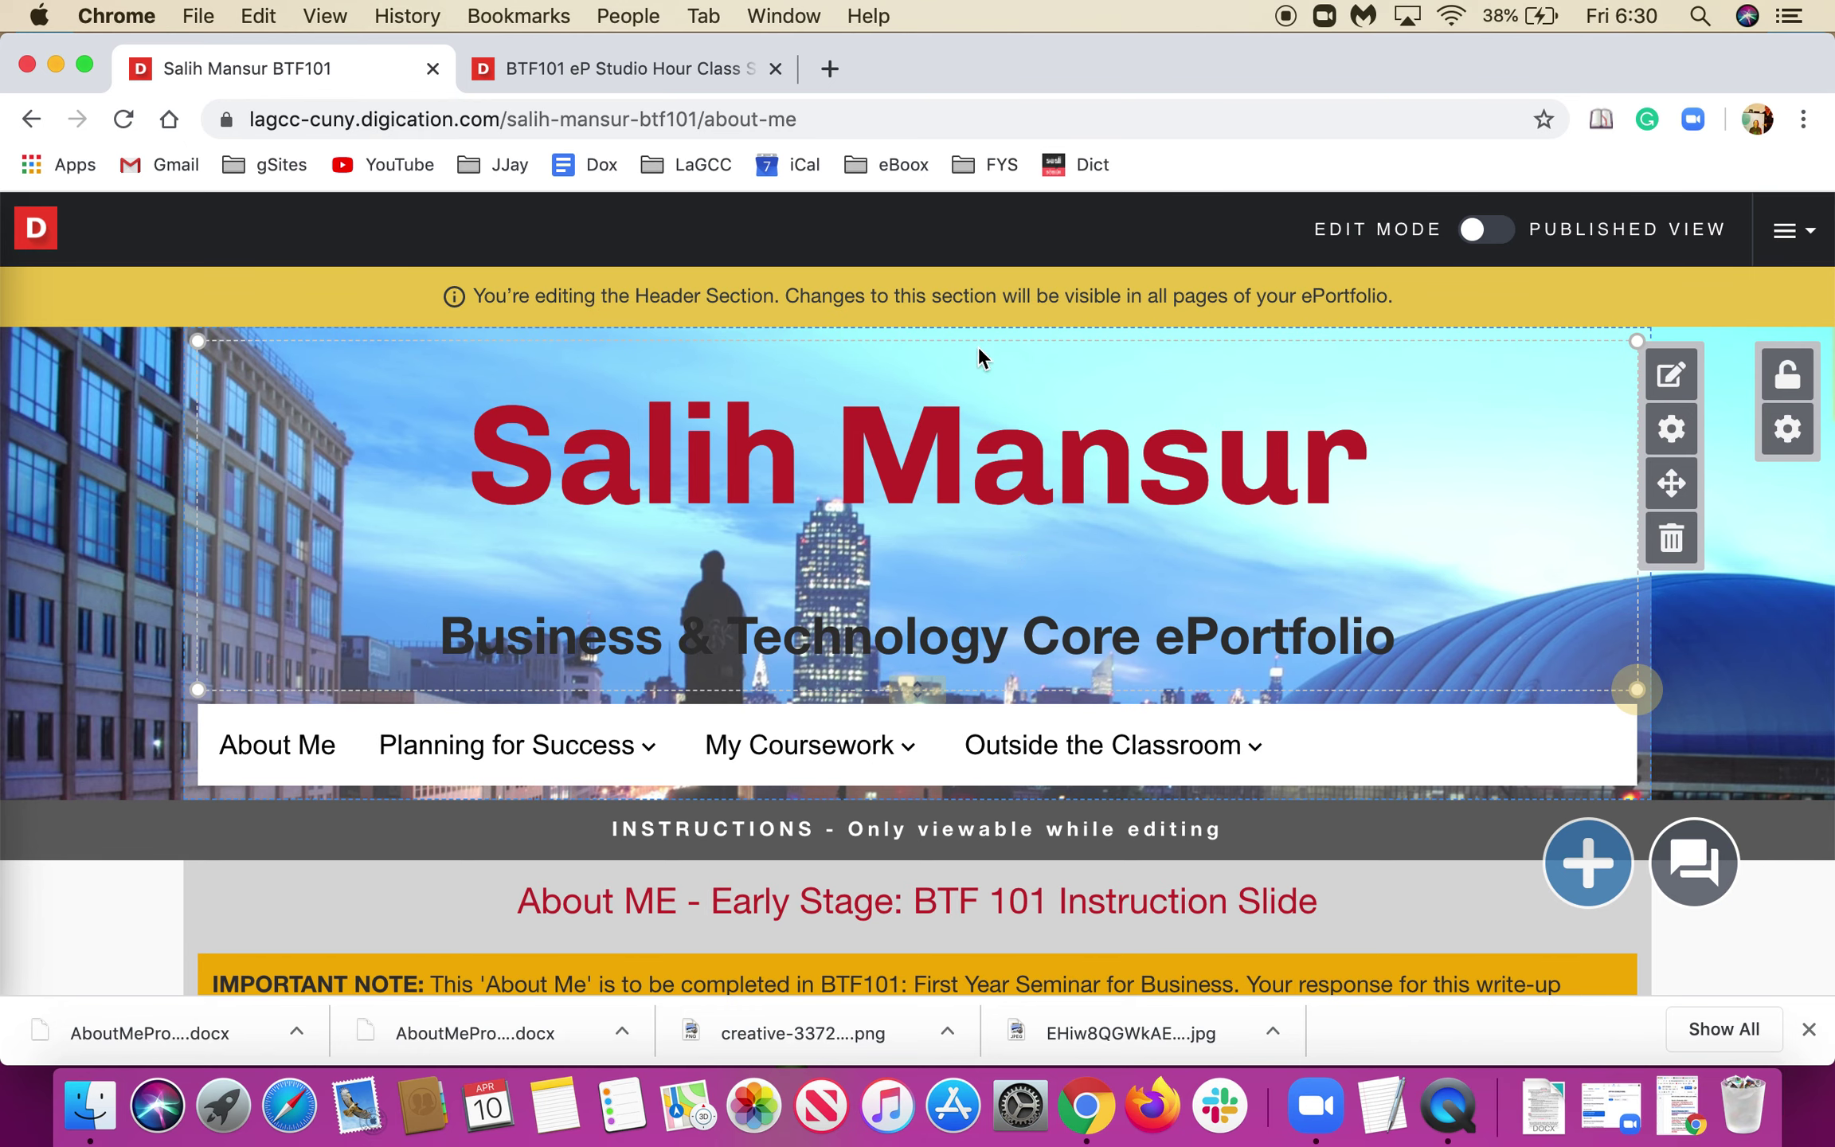
{"action": "scroll", "coordinate": [1128, 352], "scroll_direction": "up", "scroll_amount": 1}
{"action": "scroll", "coordinate": [1128, 351], "scroll_direction": "down", "scroll_amount": 1}
{"action": "scroll", "coordinate": [1008, 490], "scroll_direction": "down", "scroll_amount": 3}
{"action": "scroll", "coordinate": [1008, 488], "scroll_direction": "down", "scroll_amount": 15}
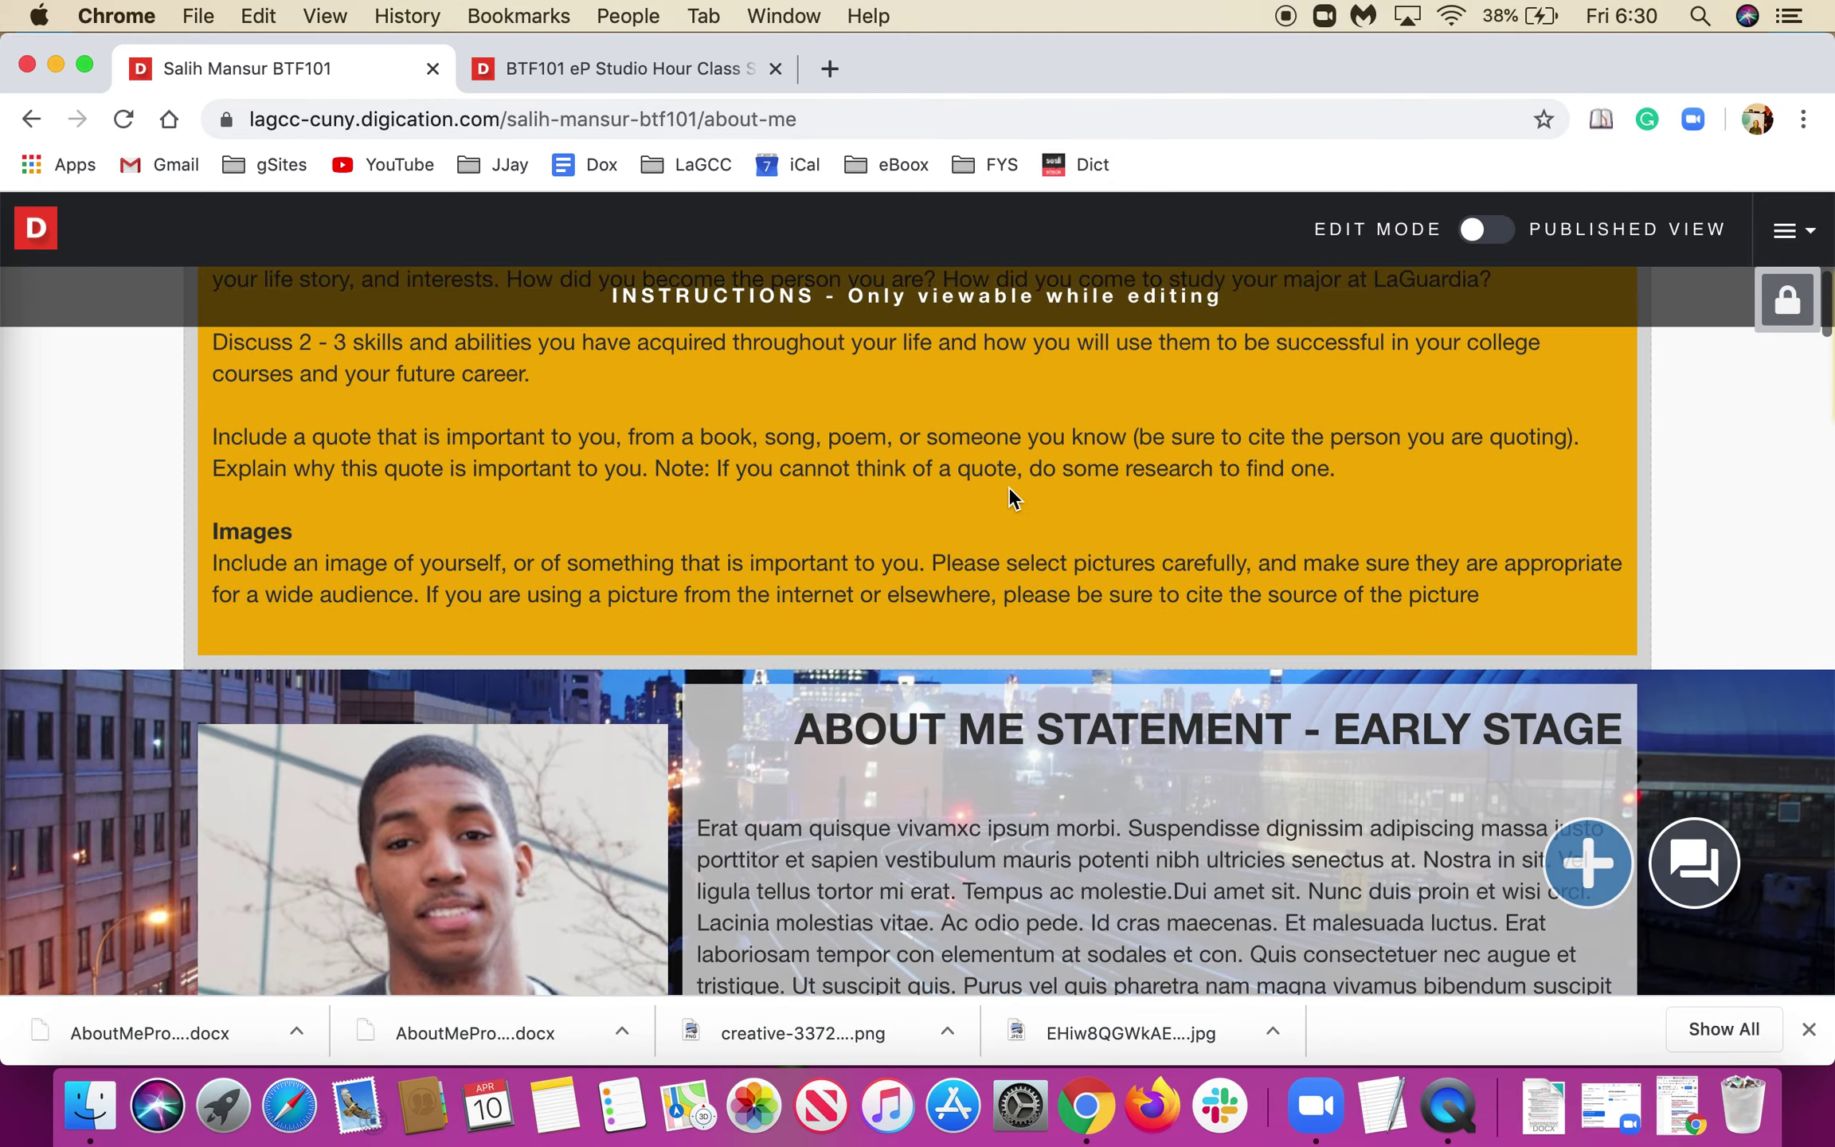